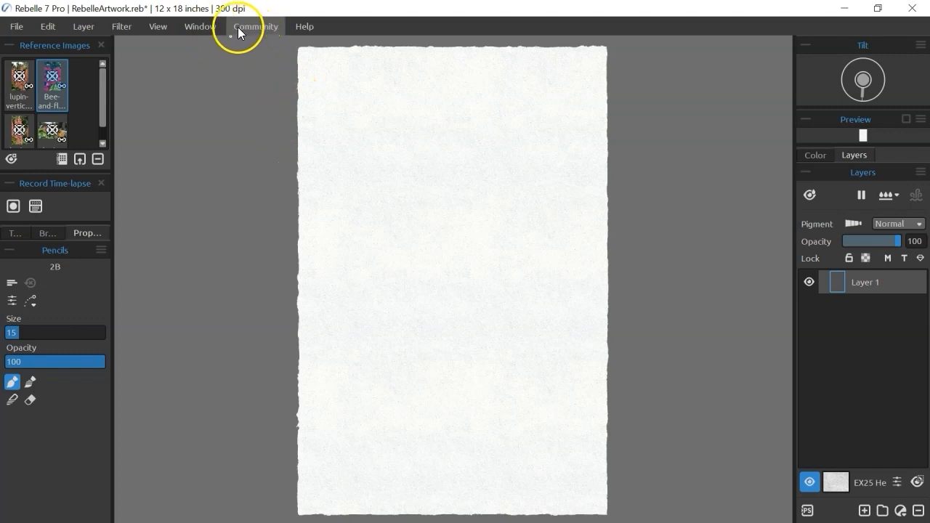
Hide the Reference Images panel and bring it back
{"action": "left_click", "coordinate": [204, 27]}
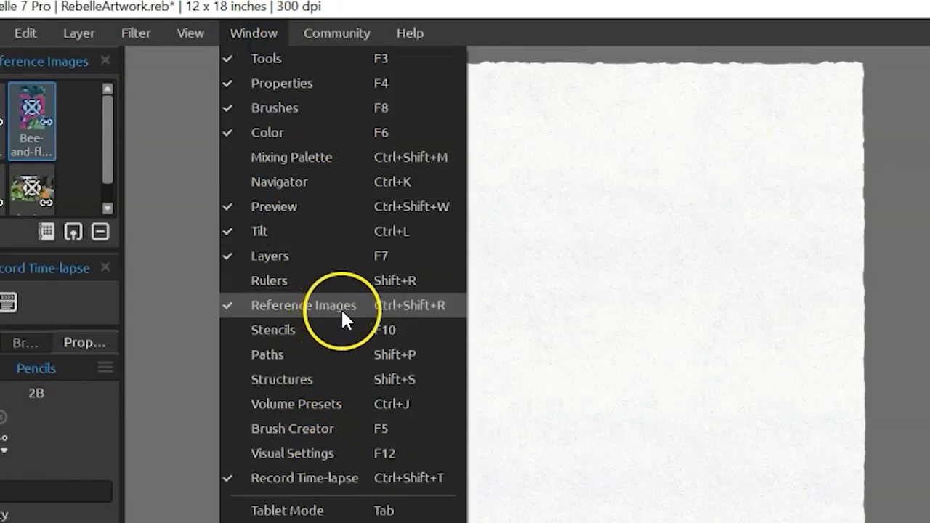
{"action": "left_click", "coordinate": [392, 306]}
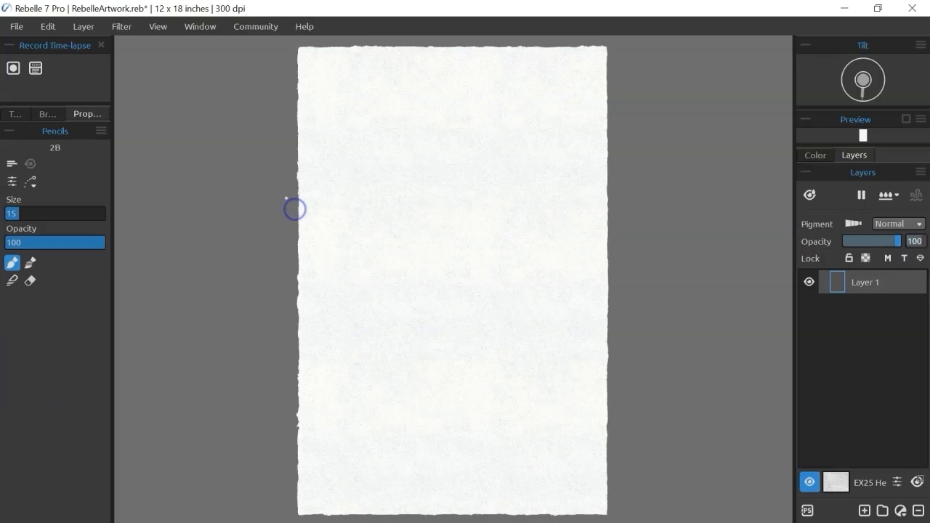
{"action": "left_click", "coordinate": [262, 32]}
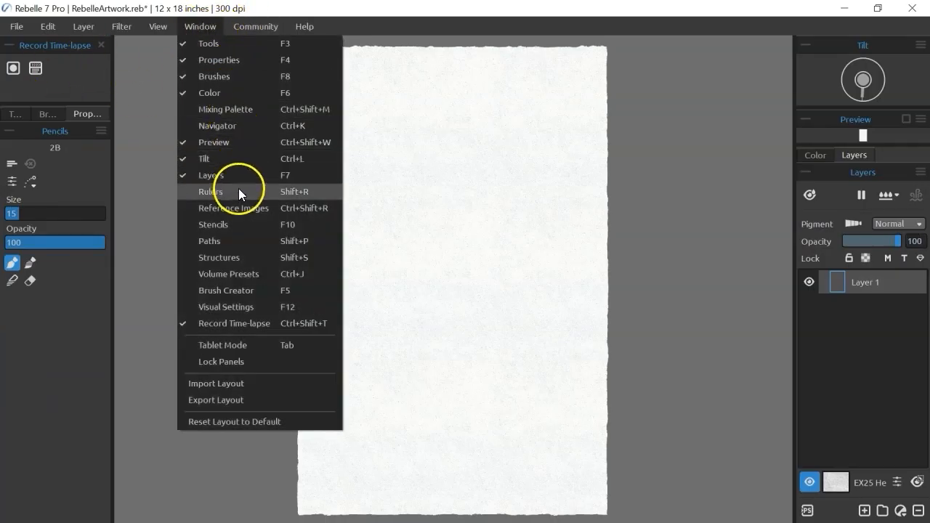
{"action": "left_click", "coordinate": [242, 209]}
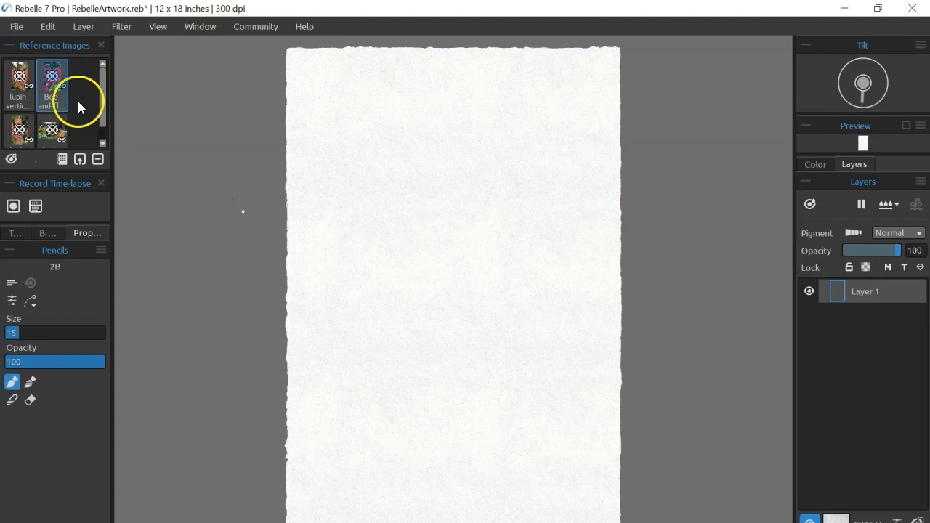
Open the reference image import dialog and close it without importing anything
{"action": "left_click", "coordinate": [79, 159]}
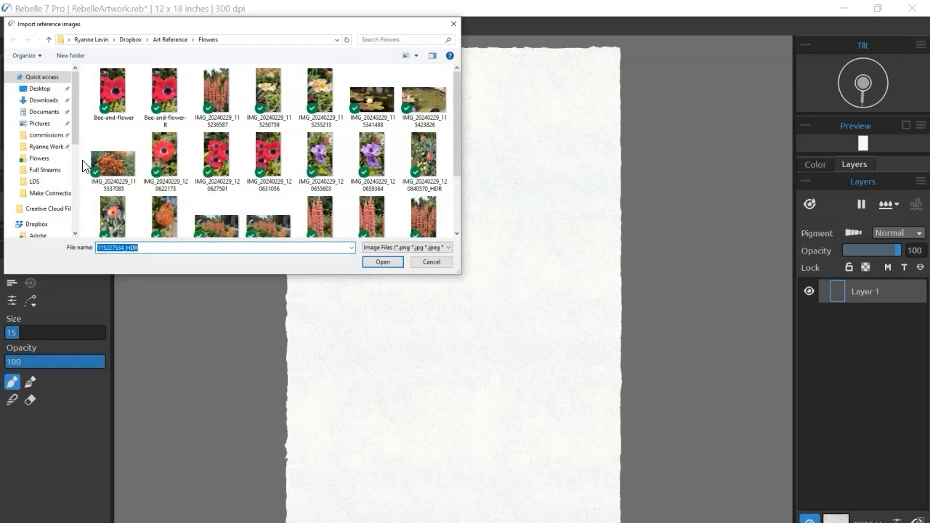
{"action": "left_click", "coordinate": [450, 265]}
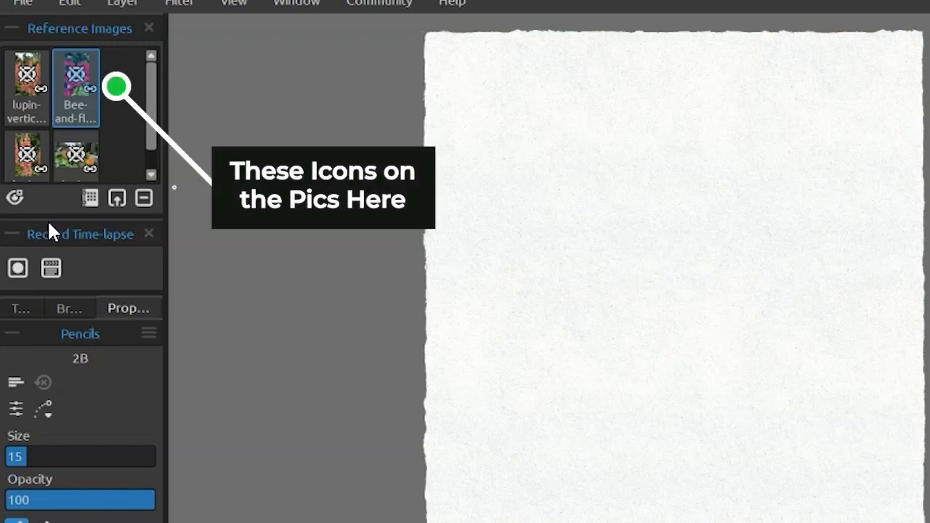
Open the lupin-vertical-B reference image and show it as an overlay on the canvas
{"action": "left_click_drag", "start_coordinate": [152, 106], "coordinate": [151, 138]}
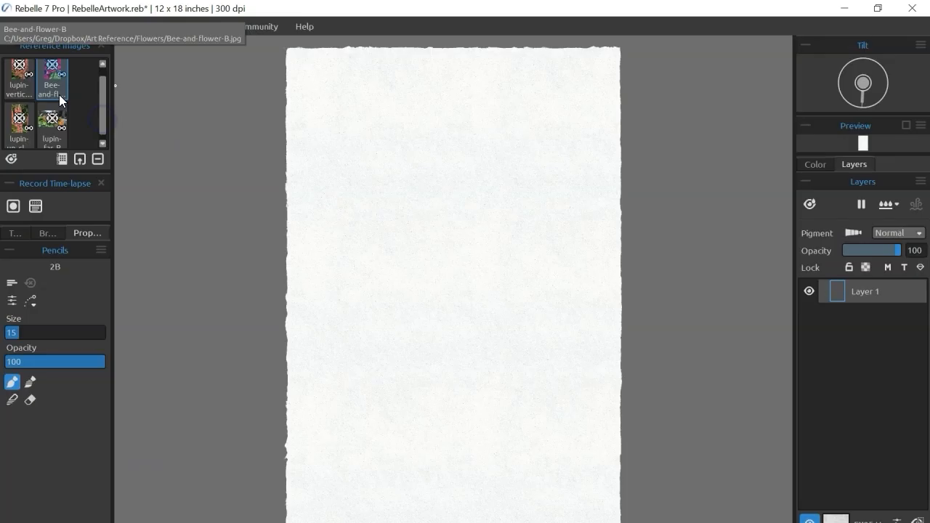
{"action": "left_click", "coordinate": [26, 75]}
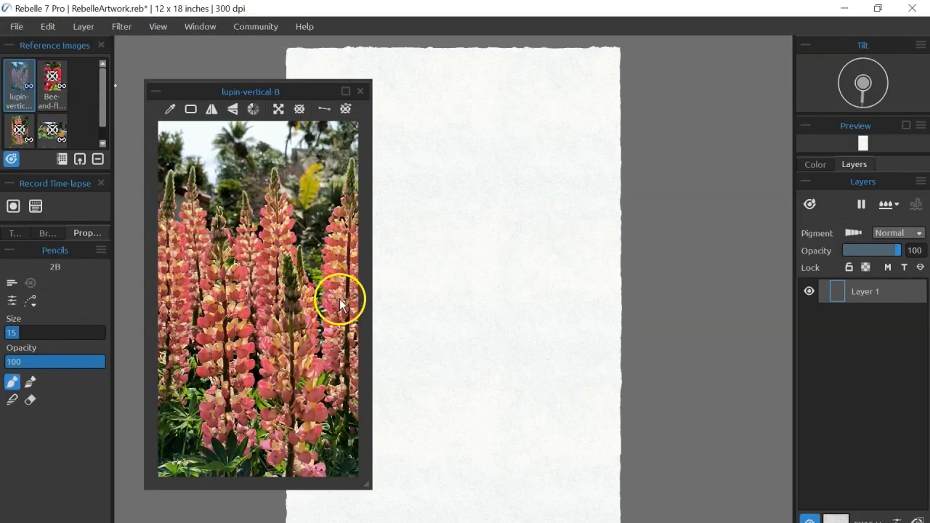
{"action": "left_click_drag", "start_coordinate": [291, 93], "coordinate": [201, 66]}
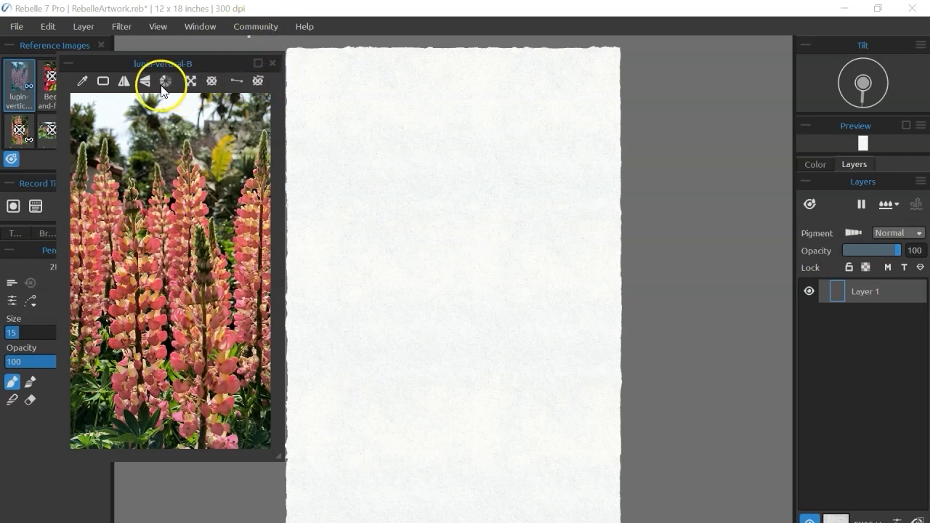
{"action": "left_click", "coordinate": [209, 81]}
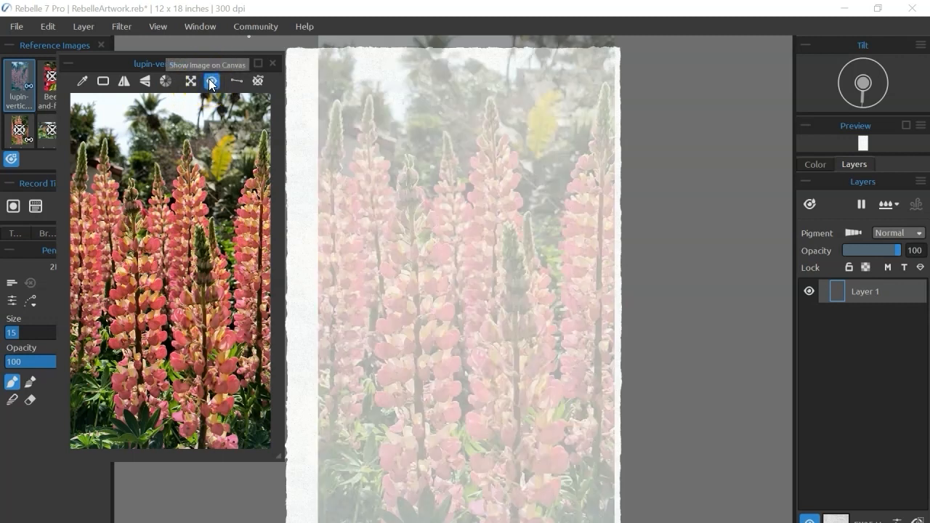
{"action": "left_click_drag", "start_coordinate": [204, 68], "coordinate": [156, 63]}
{"action": "key", "text": "ctrl+minus"}
{"action": "key", "text": "ctrl+minus"}
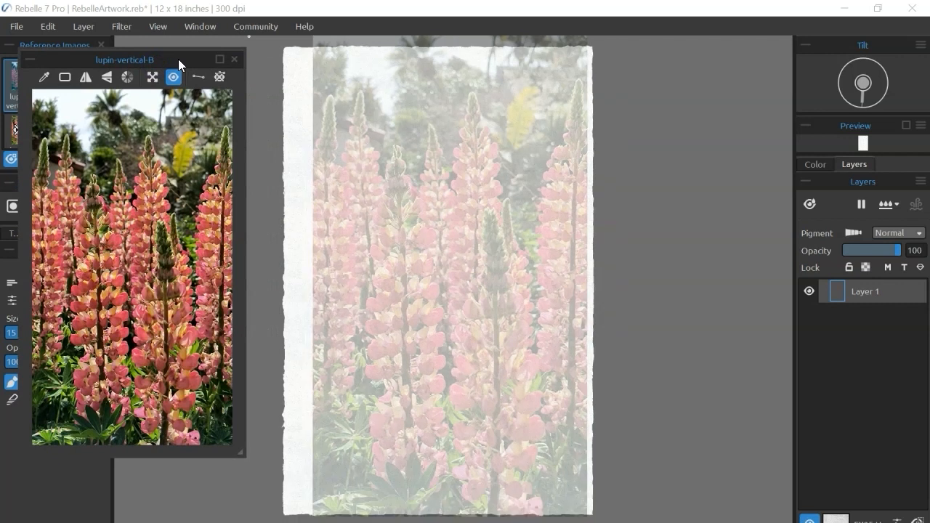
{"action": "left_click_drag", "start_coordinate": [697, 214], "coordinate": [700, 242]}
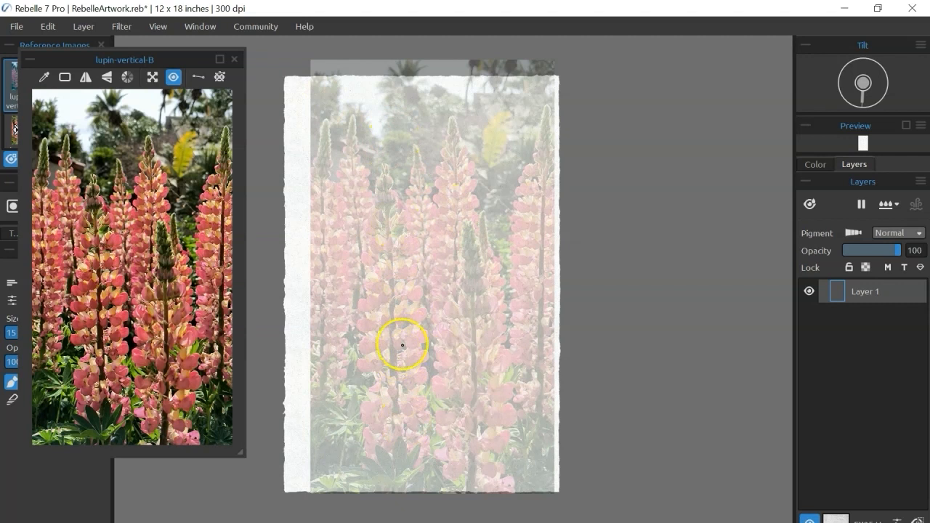
Scale the lupin-vertical-B overlay down slightly so that it nearly matches the paper's height
{"action": "left_click", "coordinate": [153, 76]}
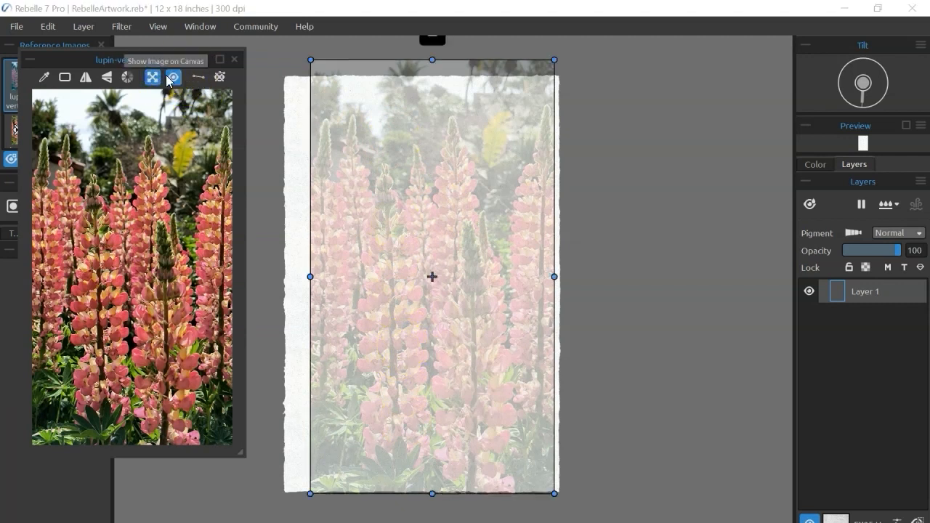
{"action": "left_click_drag", "start_coordinate": [554, 60], "coordinate": [548, 71]}
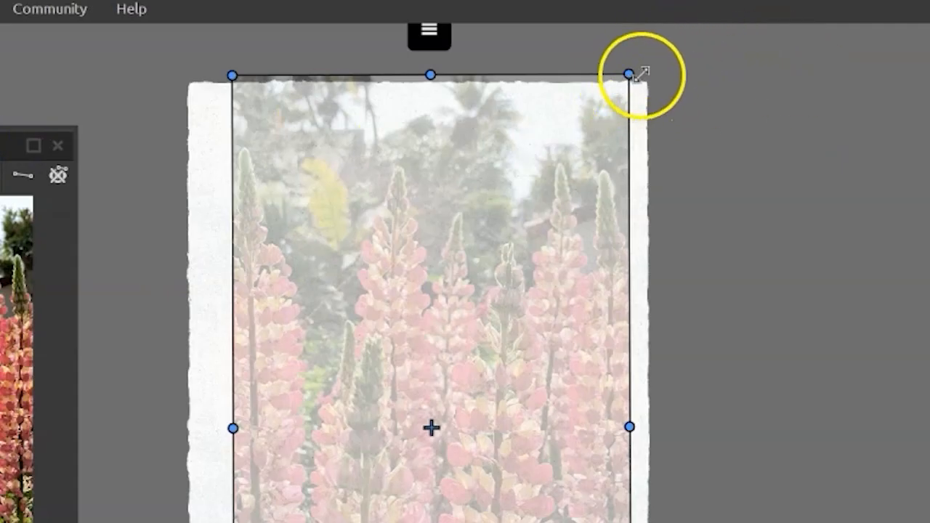
{"action": "left_click_drag", "start_coordinate": [659, 62], "coordinate": [623, 93]}
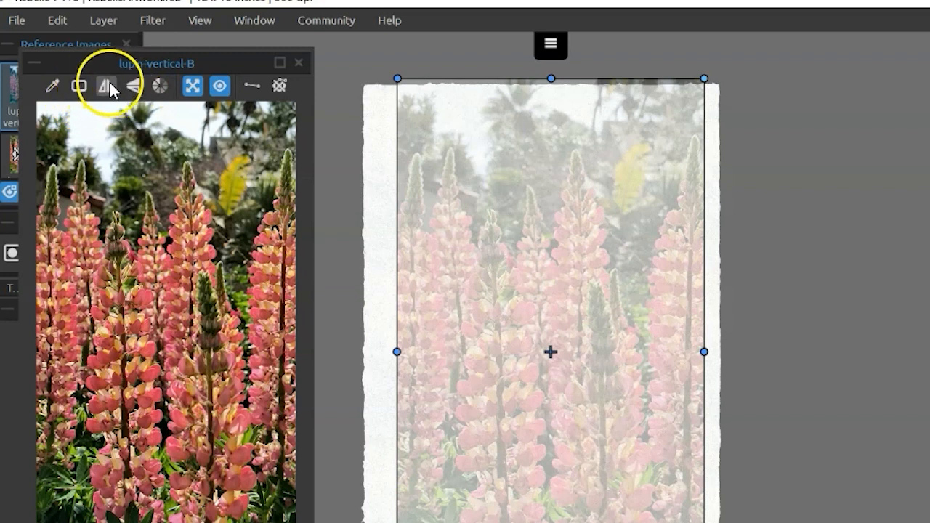
Flip the lupin-vertical-B overlay horizontally, rotate it very slightly and close its reference window
{"action": "left_click", "coordinate": [108, 86]}
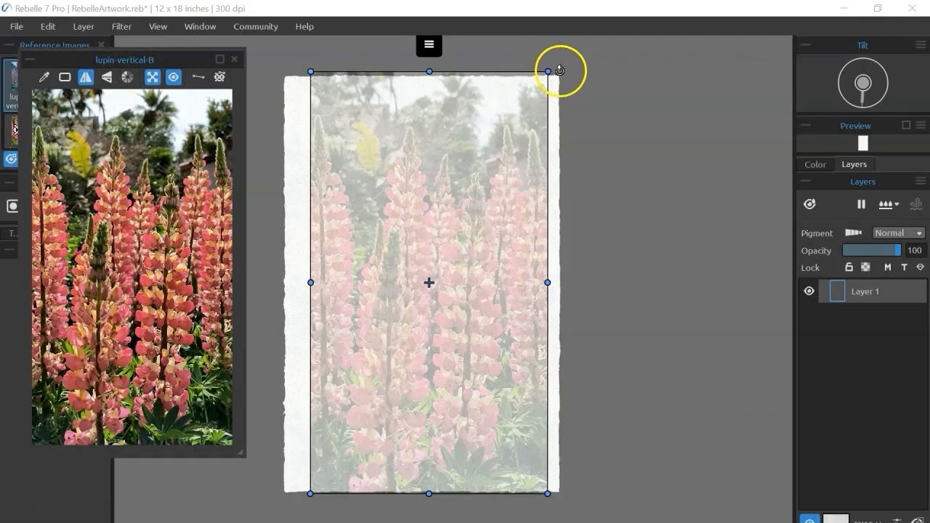
{"action": "mouse_move", "coordinate": [561, 69]}
{"action": "left_mouse_down"}
{"action": "mouse_move", "coordinate": [552, 54]}
{"action": "mouse_move", "coordinate": [556, 69]}
{"action": "left_mouse_up"}
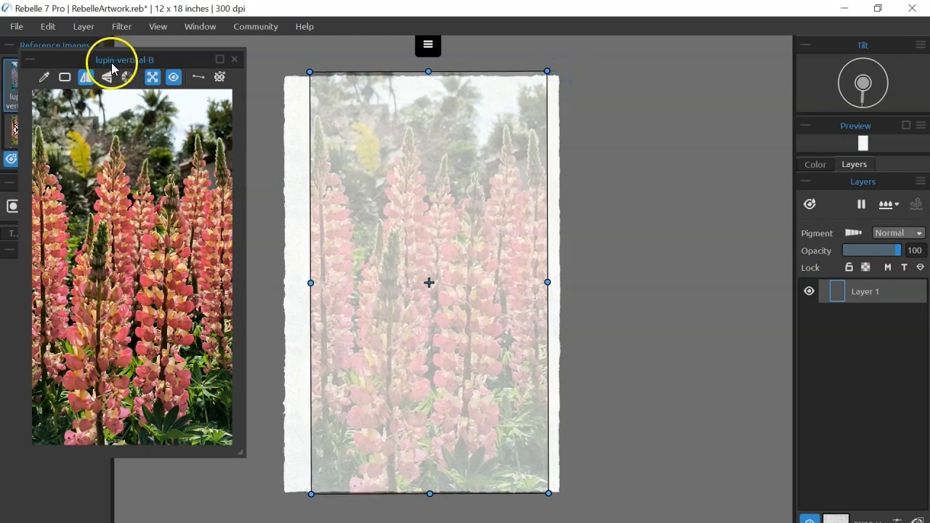
{"action": "left_click", "coordinate": [239, 61]}
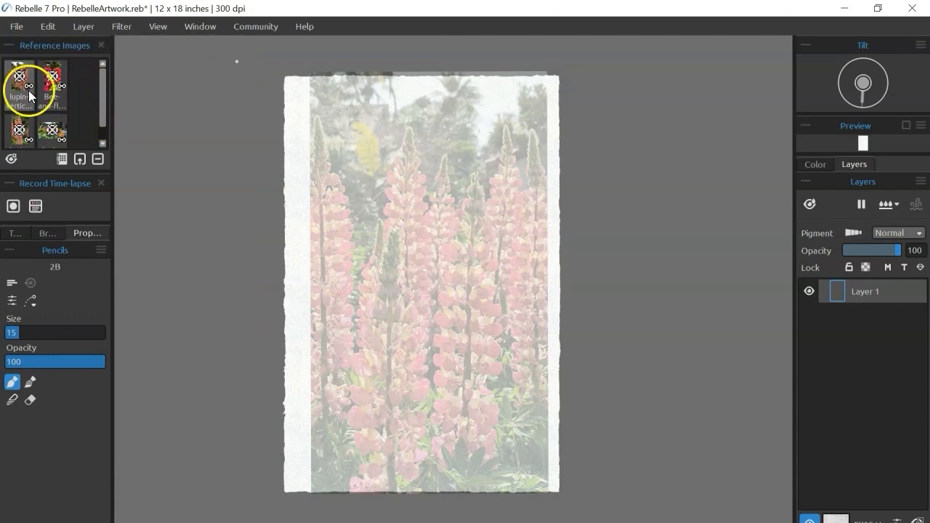
Open the lupin-up-close-B reference image, show it on the canvas and make its overlay transformable
{"action": "double_click", "coordinate": [24, 132]}
{"action": "left_click_drag", "start_coordinate": [344, 64], "coordinate": [211, 67]}
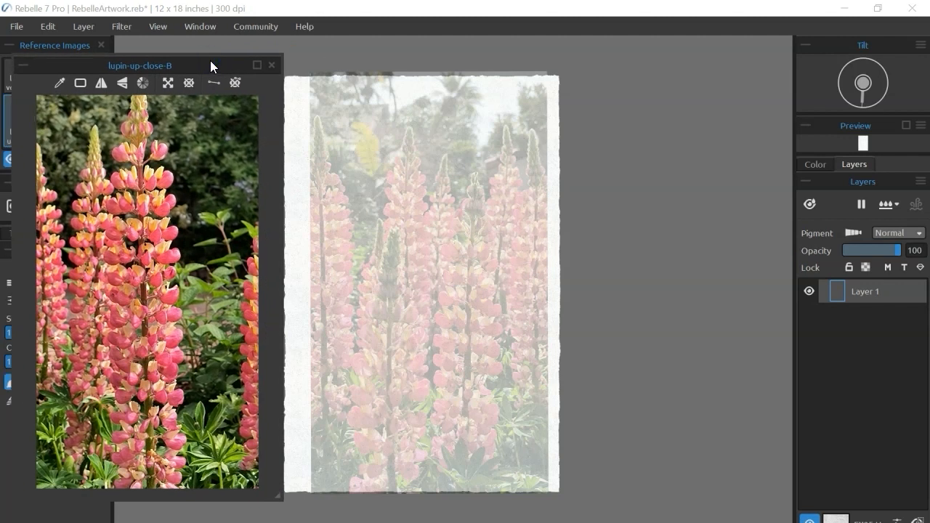
{"action": "left_click", "coordinate": [188, 83]}
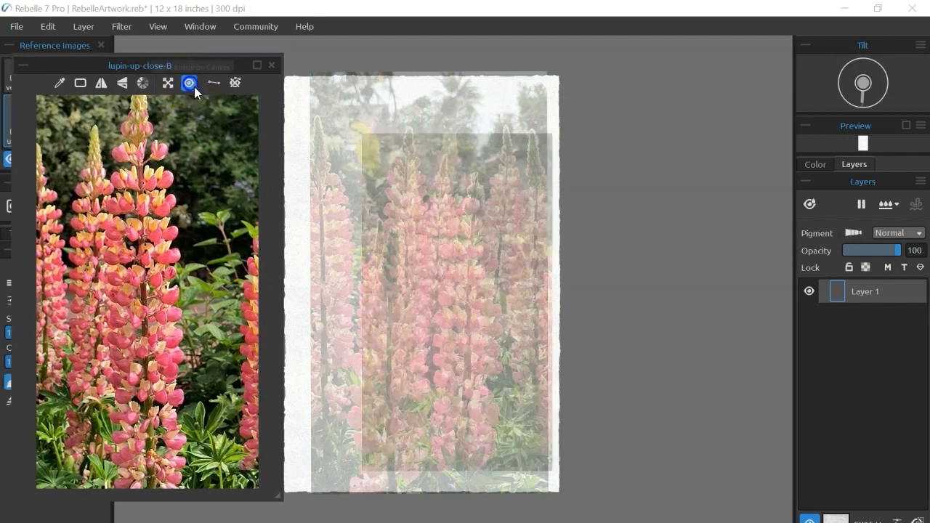
{"action": "left_click", "coordinate": [168, 82]}
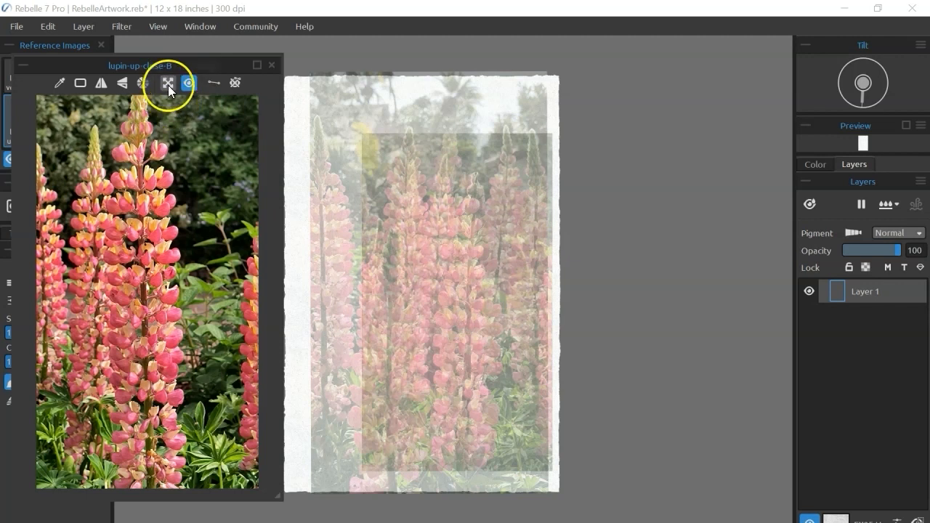
Resize the lupin-up-close-B overlay and move it mostly off the paper's right edge, closing its reference window
{"action": "left_click_drag", "start_coordinate": [555, 126], "coordinate": [575, 114]}
{"action": "left_click_drag", "start_coordinate": [540, 179], "coordinate": [482, 281]}
{"action": "left_click_drag", "start_coordinate": [557, 118], "coordinate": [538, 152]}
{"action": "left_click_drag", "start_coordinate": [449, 269], "coordinate": [641, 279]}
{"action": "left_click_drag", "start_coordinate": [714, 161], "coordinate": [725, 148]}
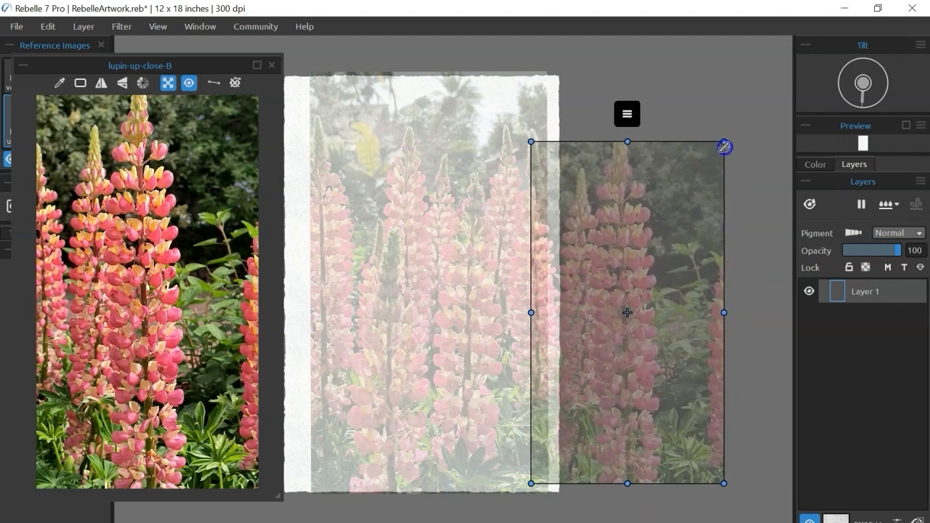
{"action": "left_click", "coordinate": [272, 65]}
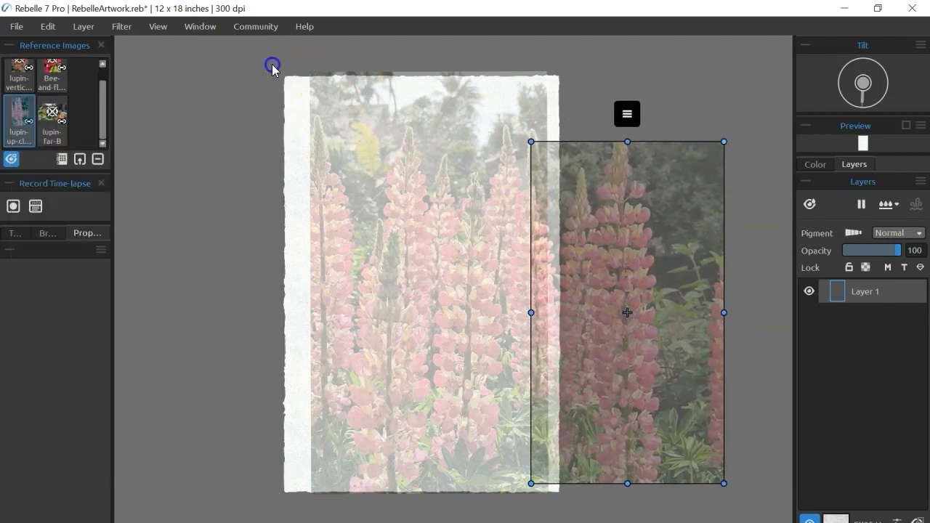
Reopen lupin-vertical-B, remove its horizontal flip and shift its overlay toward the paper's left edge
{"action": "double_click", "coordinate": [18, 79]}
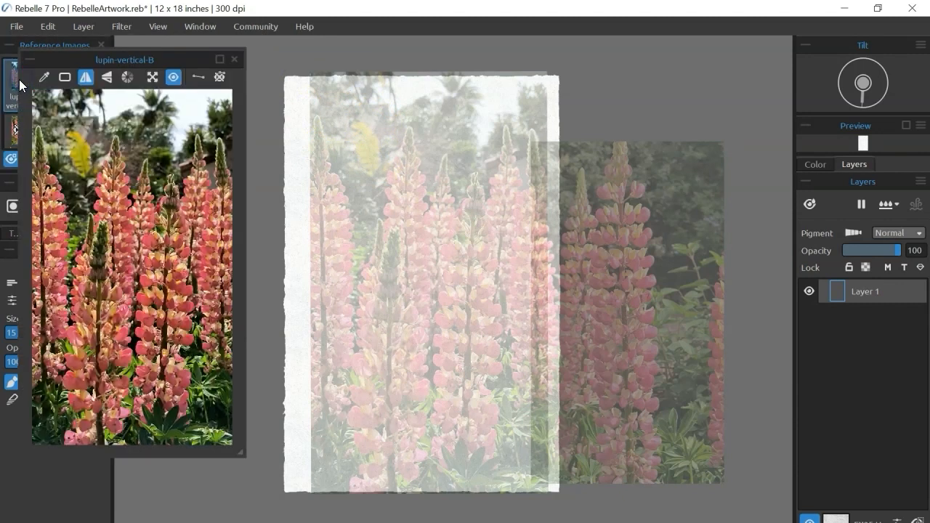
{"action": "left_click", "coordinate": [85, 78]}
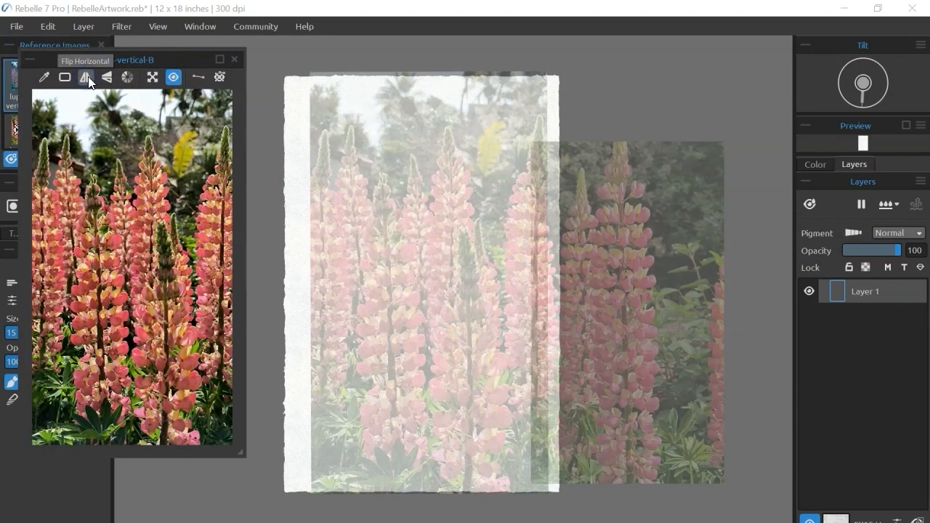
{"action": "left_click", "coordinate": [152, 77]}
{"action": "left_click_drag", "start_coordinate": [466, 294], "coordinate": [447, 306]}
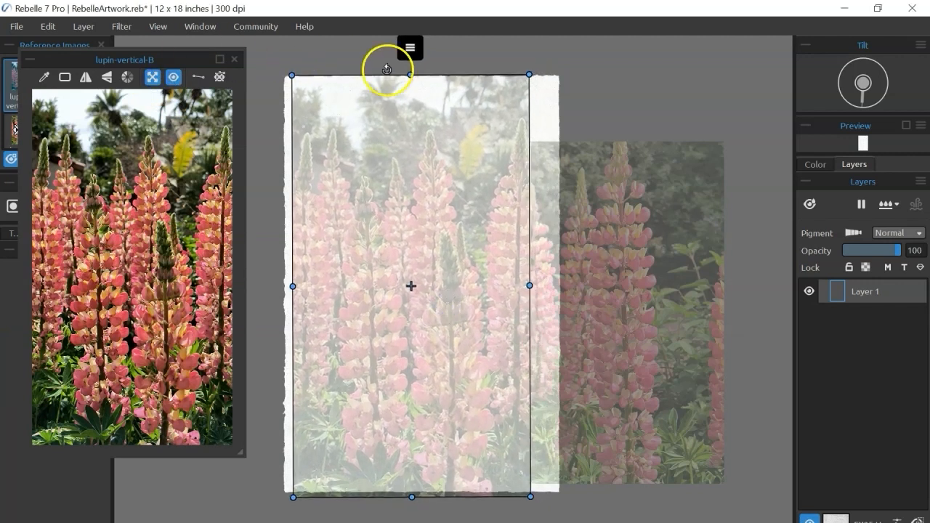
{"action": "left_click", "coordinate": [234, 58]}
Reopen lupin-up-close-B and move its overlay left, back over the paper
{"action": "double_click", "coordinate": [22, 131]}
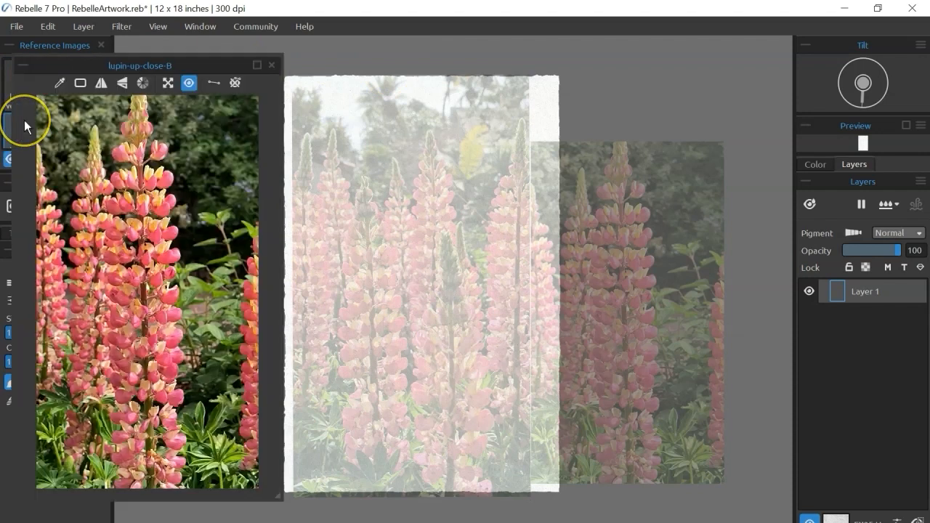
{"action": "left_click", "coordinate": [168, 82]}
{"action": "left_click_drag", "start_coordinate": [658, 263], "coordinate": [492, 298]}
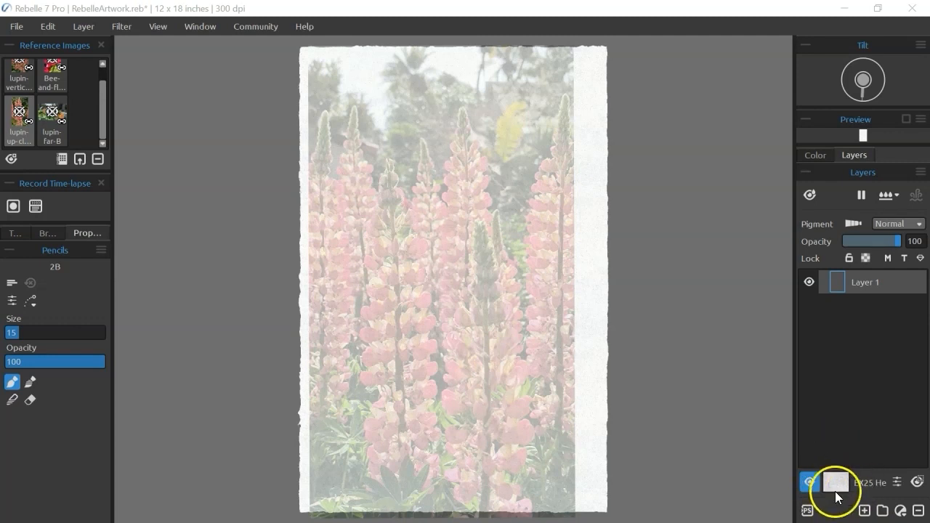
Confirm the EX25 Hemp Smooth canvas texture with the white #ffffff canvas color
{"action": "left_click", "coordinate": [837, 482]}
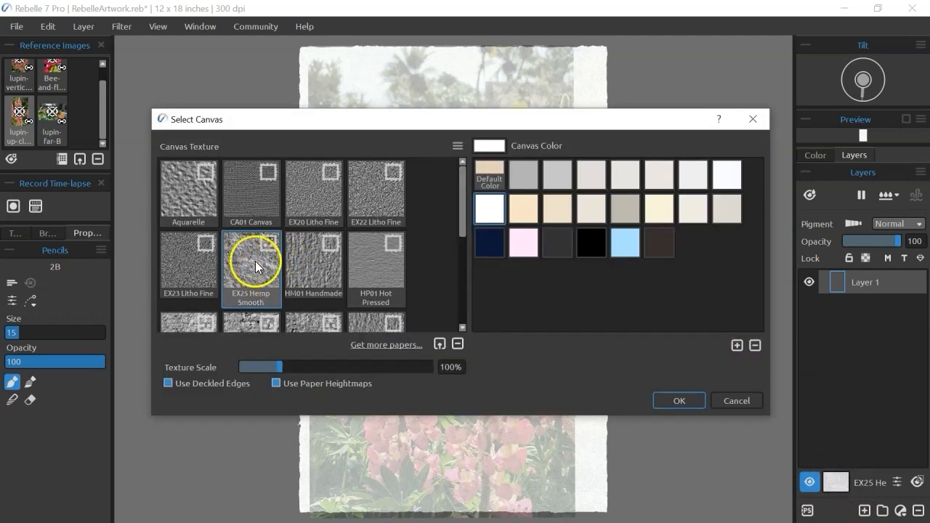
{"action": "left_click", "coordinate": [492, 209]}
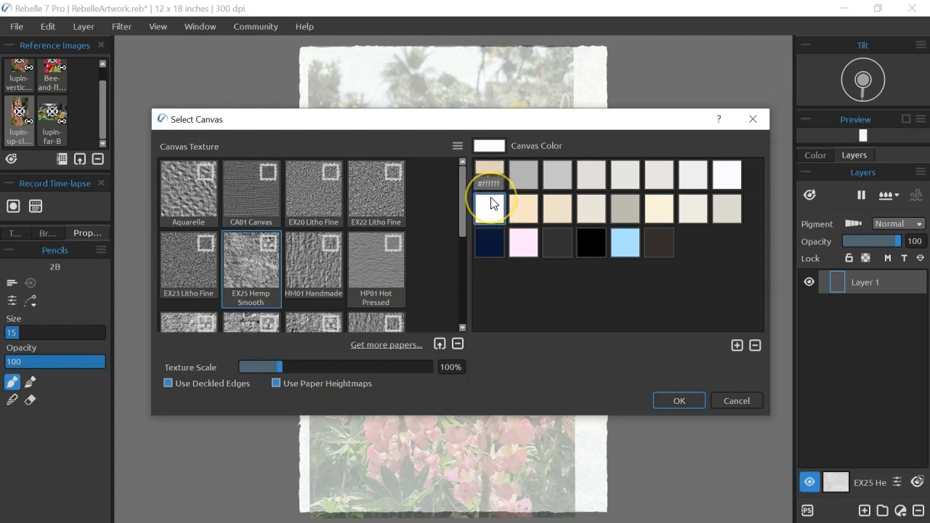
{"action": "left_click", "coordinate": [689, 405]}
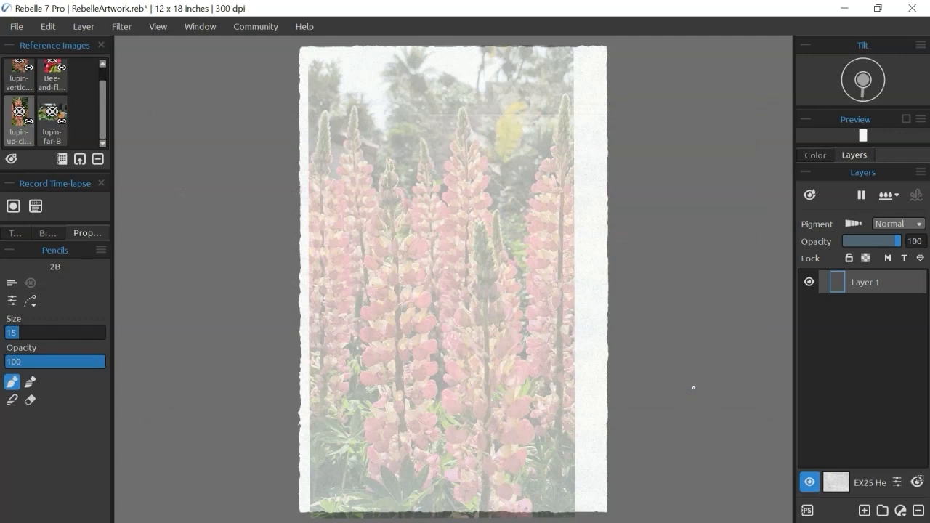
Choose the 2B brush from the Pencil brush group and undo the last mark
{"action": "left_click", "coordinate": [42, 234]}
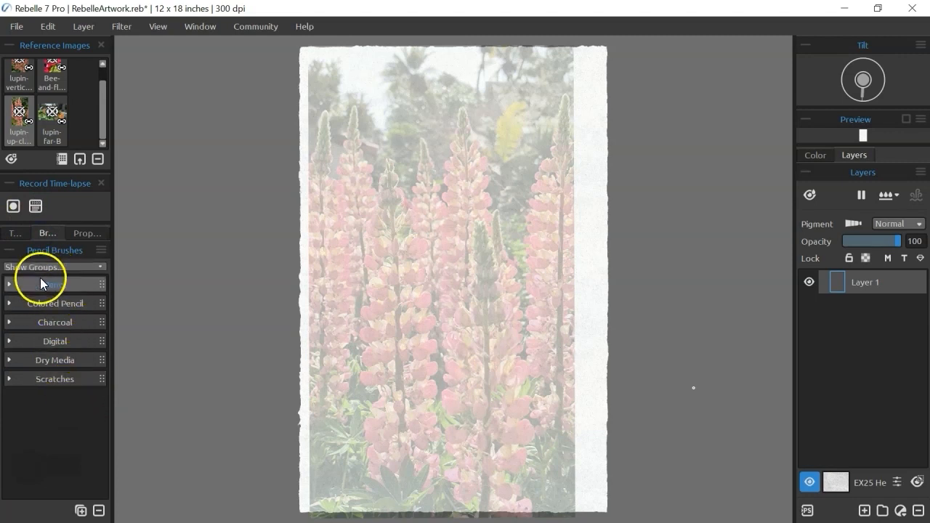
{"action": "left_click", "coordinate": [9, 285]}
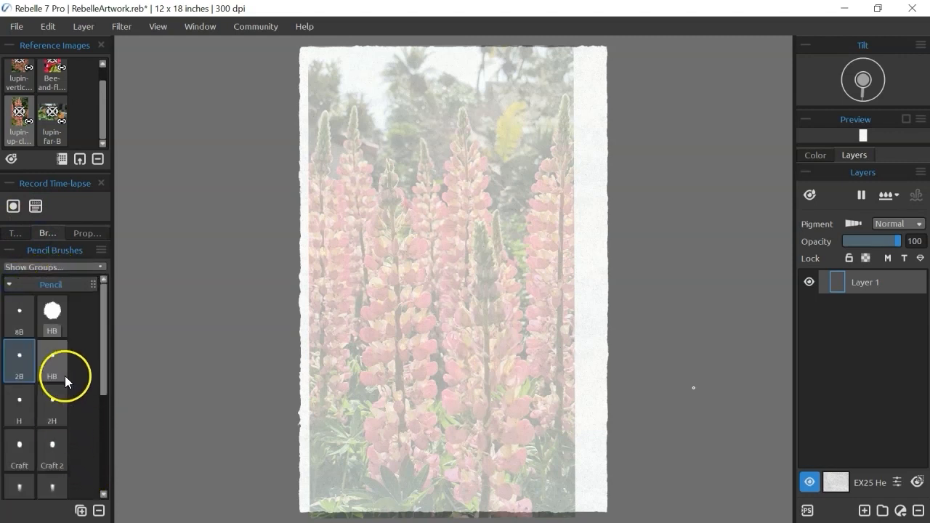
{"action": "left_click", "coordinate": [22, 359]}
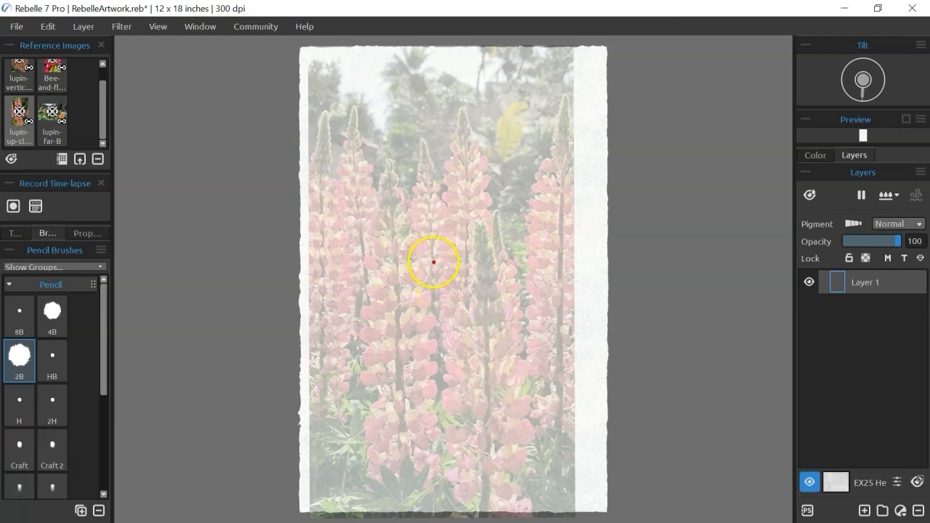
{"action": "key", "text": "ctrl+z"}
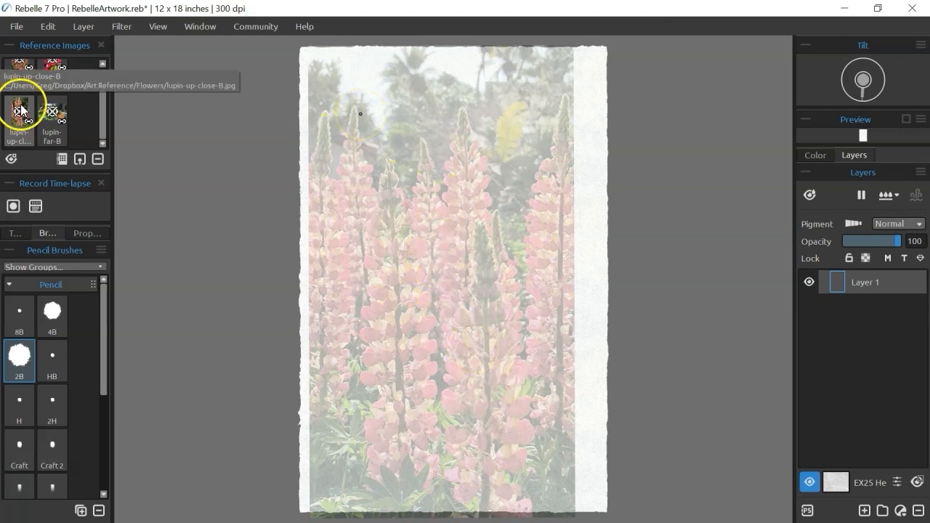
Look through the lupin-vertical-B and lupin-up-close-B reference images, closing each one again
{"action": "double_click", "coordinate": [21, 74]}
{"action": "left_click", "coordinate": [235, 59]}
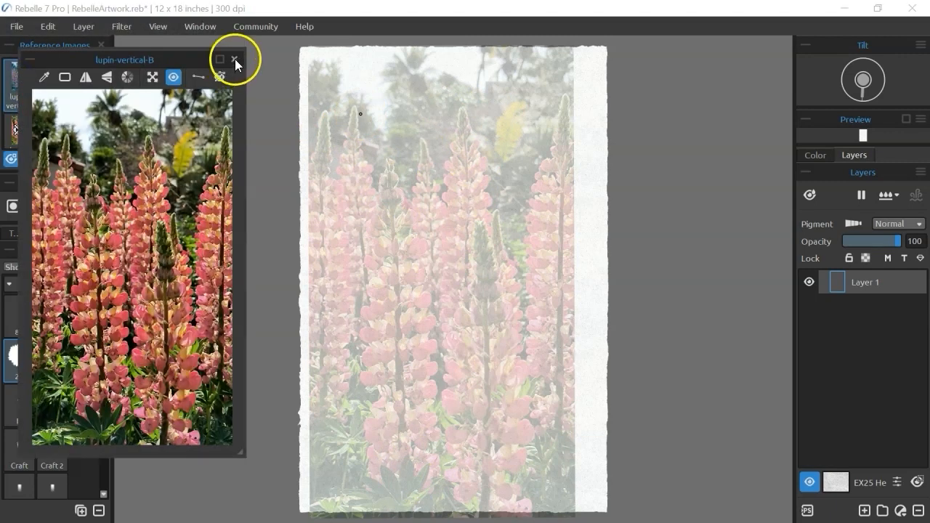
{"action": "double_click", "coordinate": [19, 119]}
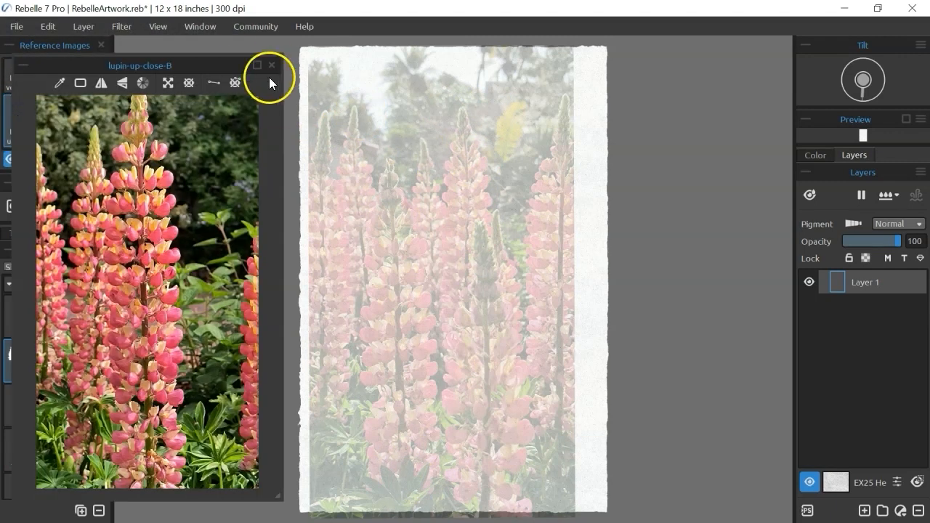
{"action": "left_click", "coordinate": [271, 65]}
Reopen lupin-vertical-B and adjust its overlay's position and size to sit inside the paper with side margins, and close its window
{"action": "double_click", "coordinate": [21, 75]}
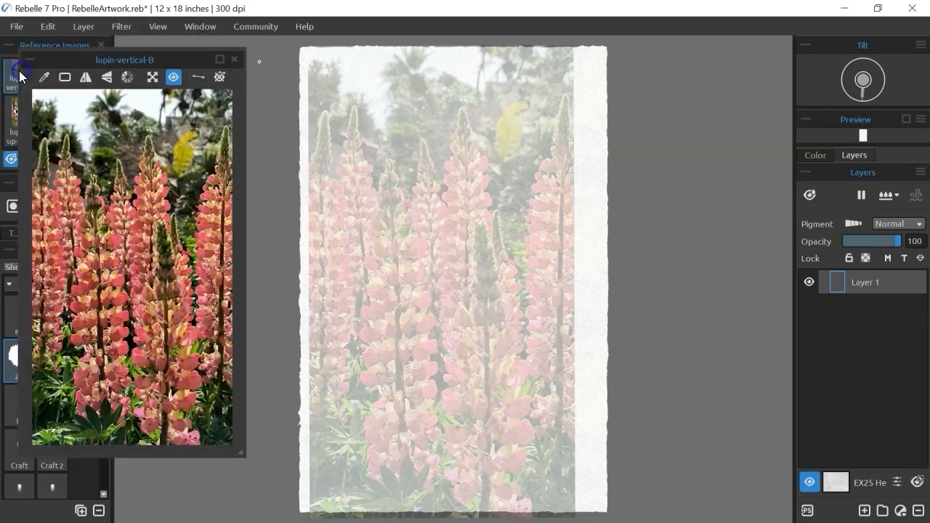
{"action": "left_click", "coordinate": [152, 77]}
{"action": "mouse_move", "coordinate": [544, 216]}
{"action": "left_mouse_down"}
{"action": "mouse_move", "coordinate": [555, 239]}
{"action": "mouse_move", "coordinate": [557, 197]}
{"action": "mouse_move", "coordinate": [554, 215]}
{"action": "left_mouse_up"}
{"action": "left_click_drag", "start_coordinate": [584, 41], "coordinate": [578, 52]}
{"action": "left_click_drag", "start_coordinate": [556, 268], "coordinate": [558, 269]}
{"action": "left_click", "coordinate": [226, 73]}
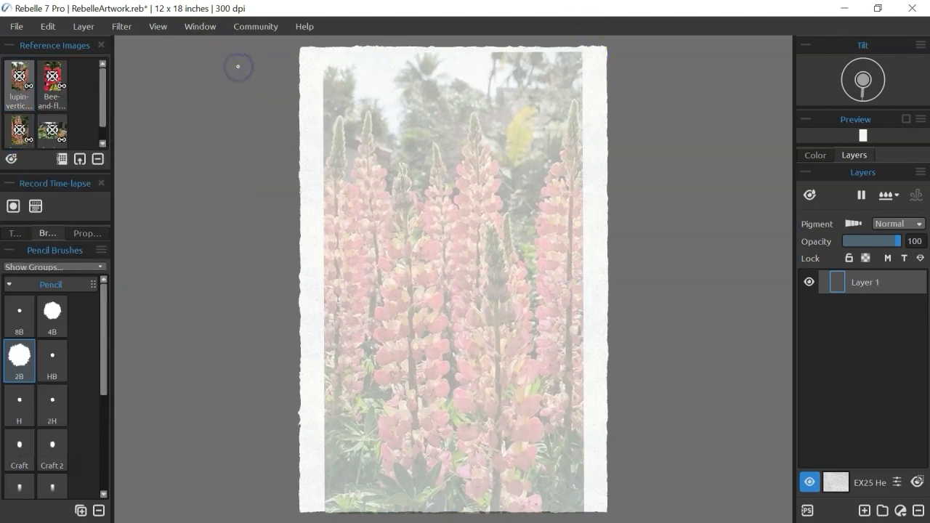
{"action": "mouse_move", "coordinate": [339, 117]}
{"action": "left_mouse_down"}
{"action": "mouse_move", "coordinate": [329, 154]}
{"action": "mouse_move", "coordinate": [344, 175]}
{"action": "mouse_move", "coordinate": [332, 178]}
{"action": "left_mouse_up"}
{"action": "key", "text": "ctrl+z"}
{"action": "left_click", "coordinate": [87, 233]}
{"action": "left_click", "coordinate": [48, 234]}
Trace the outlines of the lupin spikes in 2B pencil over the reference overlay, from the left edge to the right edge
{"action": "left_click_drag", "start_coordinate": [370, 111], "coordinate": [389, 198]}
{"action": "left_click_drag", "start_coordinate": [467, 136], "coordinate": [483, 139]}
{"action": "left_click_drag", "start_coordinate": [431, 170], "coordinate": [444, 172]}
{"action": "left_click_drag", "start_coordinate": [568, 135], "coordinate": [584, 148]}
{"action": "left_click_drag", "start_coordinate": [381, 449], "coordinate": [399, 165]}
{"action": "left_click_drag", "start_coordinate": [412, 191], "coordinate": [451, 403]}
{"action": "mouse_move", "coordinate": [457, 458]}
{"action": "left_mouse_down"}
{"action": "mouse_move", "coordinate": [484, 240]}
{"action": "mouse_move", "coordinate": [541, 512]}
{"action": "left_mouse_up"}
{"action": "mouse_move", "coordinate": [449, 276]}
{"action": "left_mouse_down"}
{"action": "mouse_move", "coordinate": [469, 131]}
{"action": "mouse_move", "coordinate": [512, 251]}
{"action": "left_mouse_up"}
{"action": "left_click_drag", "start_coordinate": [539, 312], "coordinate": [566, 138]}
{"action": "left_click_drag", "start_coordinate": [584, 149], "coordinate": [593, 372]}
{"action": "left_click_drag", "start_coordinate": [354, 163], "coordinate": [368, 389]}
{"action": "mouse_move", "coordinate": [324, 186]}
{"action": "left_mouse_down"}
{"action": "mouse_move", "coordinate": [312, 317]}
{"action": "mouse_move", "coordinate": [325, 386]}
{"action": "left_mouse_up"}
Sketch the vertical stem lines of the main lupins and outline the smaller spikes behind them
{"action": "left_click_drag", "start_coordinate": [337, 320], "coordinate": [348, 500]}
{"action": "left_click_drag", "start_coordinate": [410, 282], "coordinate": [415, 448]}
{"action": "mouse_move", "coordinate": [497, 313]}
{"action": "left_mouse_down"}
{"action": "mouse_move", "coordinate": [497, 469]}
{"action": "mouse_move", "coordinate": [505, 490]}
{"action": "left_mouse_up"}
{"action": "left_click_drag", "start_coordinate": [437, 175], "coordinate": [446, 287]}
{"action": "left_click_drag", "start_coordinate": [507, 215], "coordinate": [530, 317]}
{"action": "left_click_drag", "start_coordinate": [571, 272], "coordinate": [563, 436]}
Sketch the fan-shaped leaf cluster at the bottom edge of the paper, below the centre-left lupin
{"action": "left_click_drag", "start_coordinate": [396, 477], "coordinate": [415, 486]}
{"action": "left_click_drag", "start_coordinate": [414, 483], "coordinate": [430, 508]}
{"action": "left_click_drag", "start_coordinate": [397, 496], "coordinate": [413, 505]}
{"action": "left_click_drag", "start_coordinate": [388, 494], "coordinate": [396, 507]}
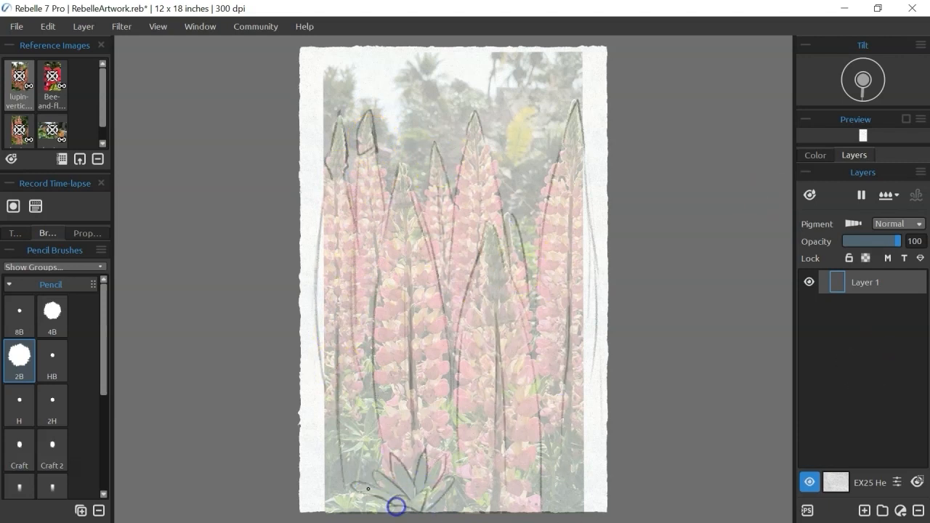
Hide the lupin-vertical-B overlay from the canvas and close its reference window
{"action": "left_click", "coordinate": [20, 82]}
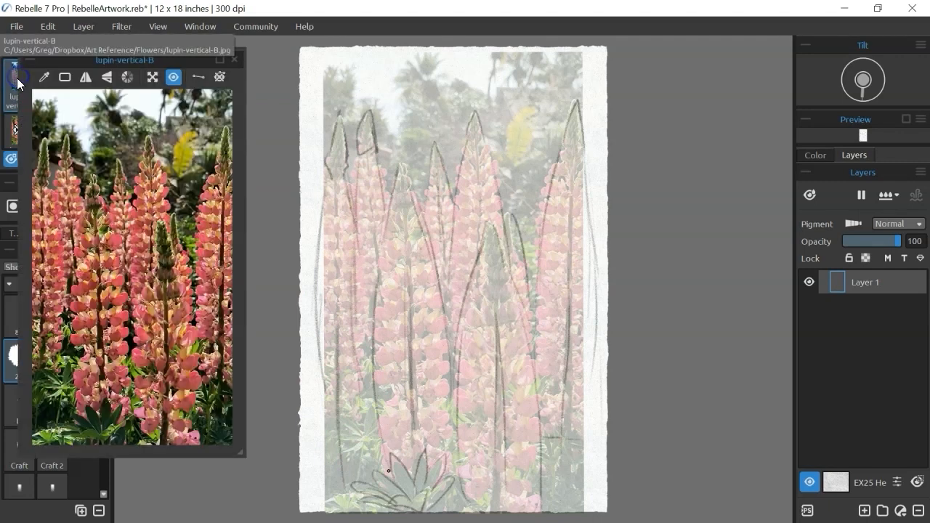
{"action": "left_click", "coordinate": [171, 79]}
{"action": "left_click", "coordinate": [226, 60]}
{"action": "left_click_drag", "start_coordinate": [68, 59], "coordinate": [170, 78]}
{"action": "left_click", "coordinate": [265, 76]}
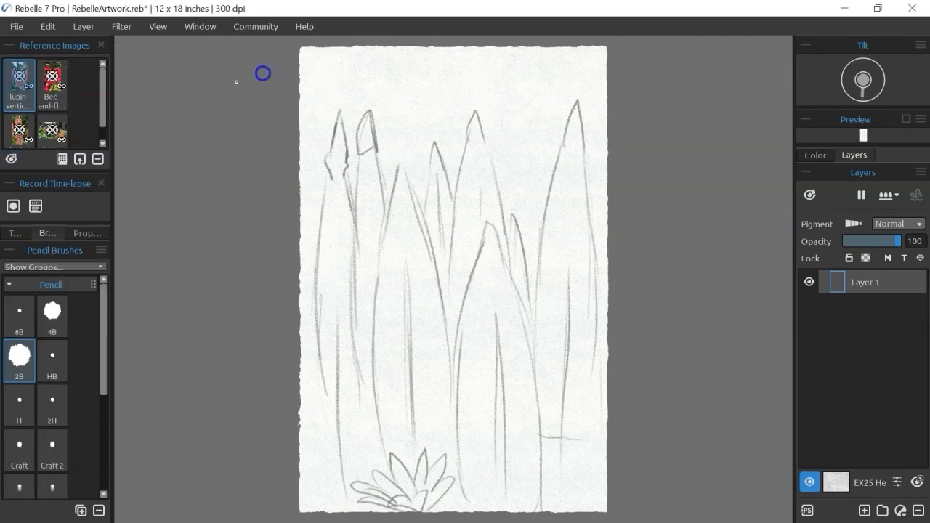
Show lupin-up-close-B as a canvas overlay and position it over the lower right part of the paper
{"action": "left_click", "coordinate": [21, 131]}
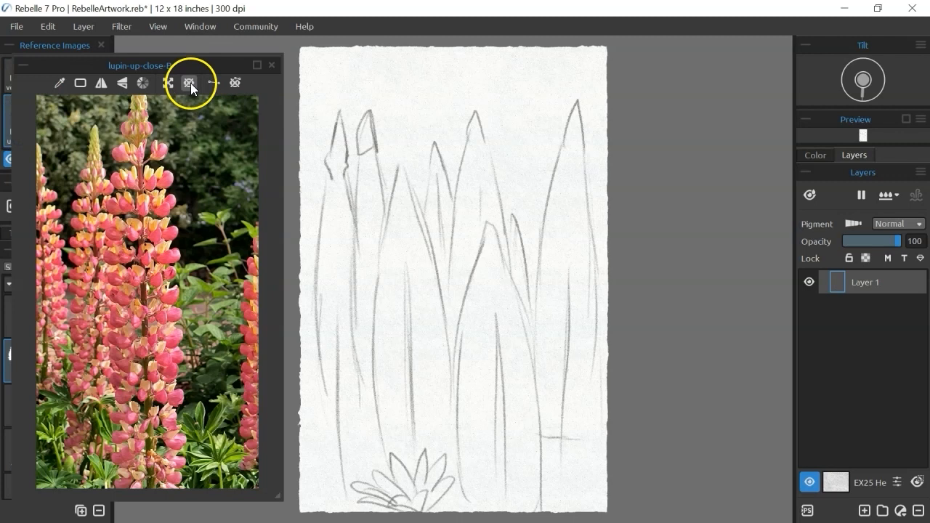
{"action": "left_click", "coordinate": [190, 83]}
{"action": "left_click", "coordinate": [168, 83]}
{"action": "left_click_drag", "start_coordinate": [587, 255], "coordinate": [598, 152]}
{"action": "left_click", "coordinate": [629, 77]}
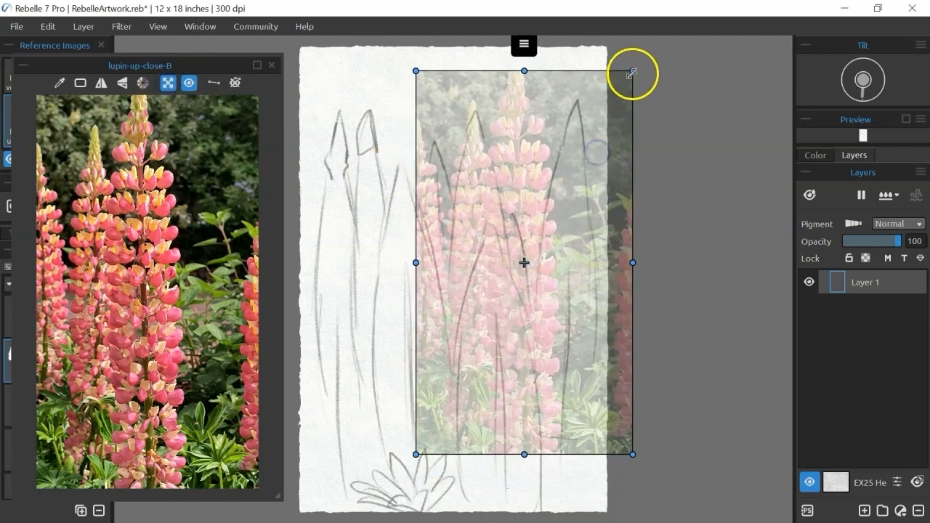
{"action": "left_click_drag", "start_coordinate": [580, 219], "coordinate": [567, 296]}
{"action": "left_click_drag", "start_coordinate": [568, 297], "coordinate": [561, 297]}
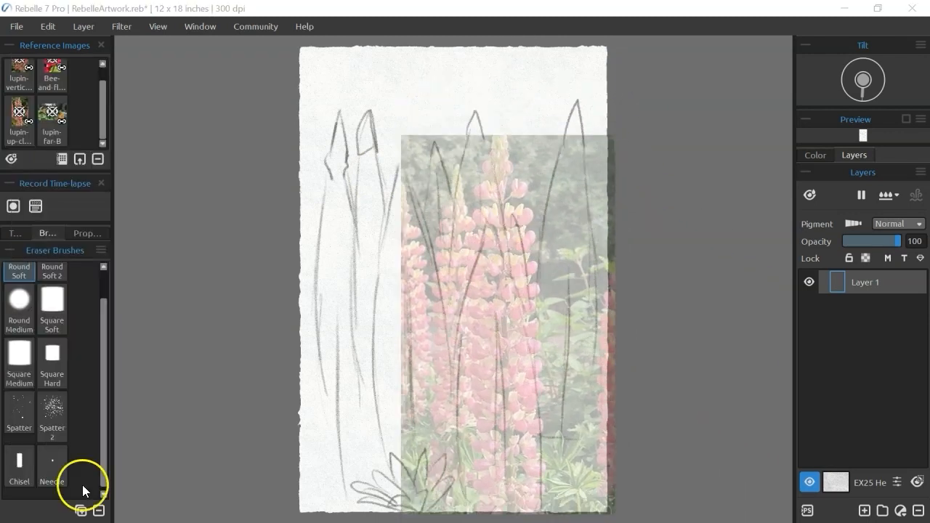
Dock the Reference Images panel between Tilt and Preview and check the Color and Layers panels below it
{"action": "left_click_drag", "start_coordinate": [60, 47], "coordinate": [147, 65]}
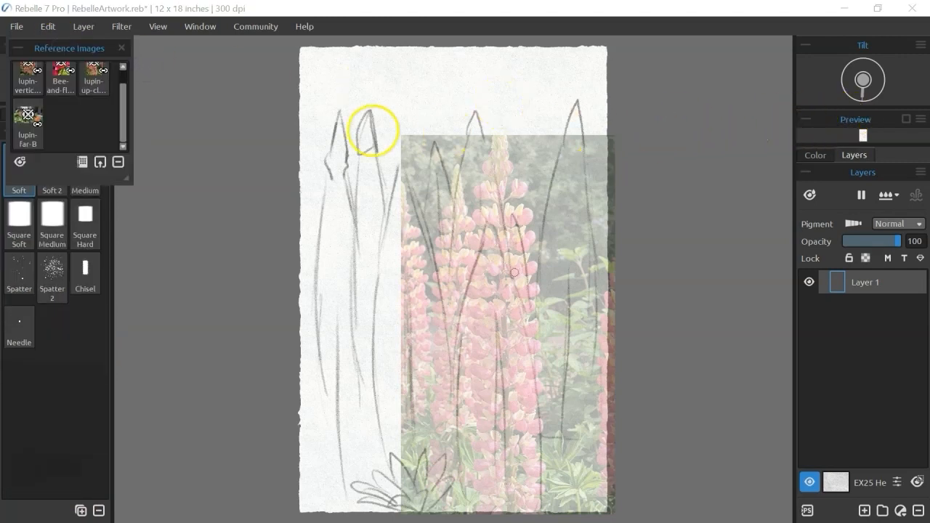
{"action": "left_click_drag", "start_coordinate": [87, 52], "coordinate": [876, 106]}
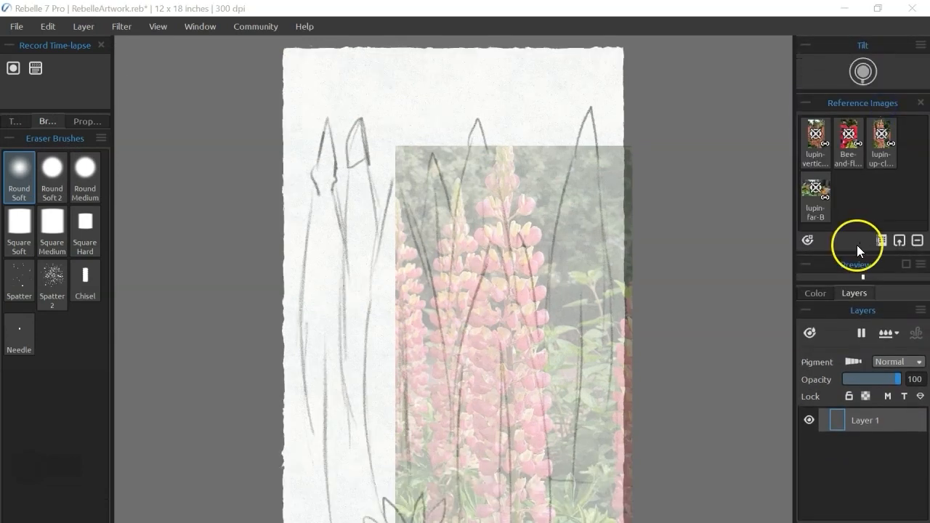
{"action": "left_click", "coordinate": [815, 293]}
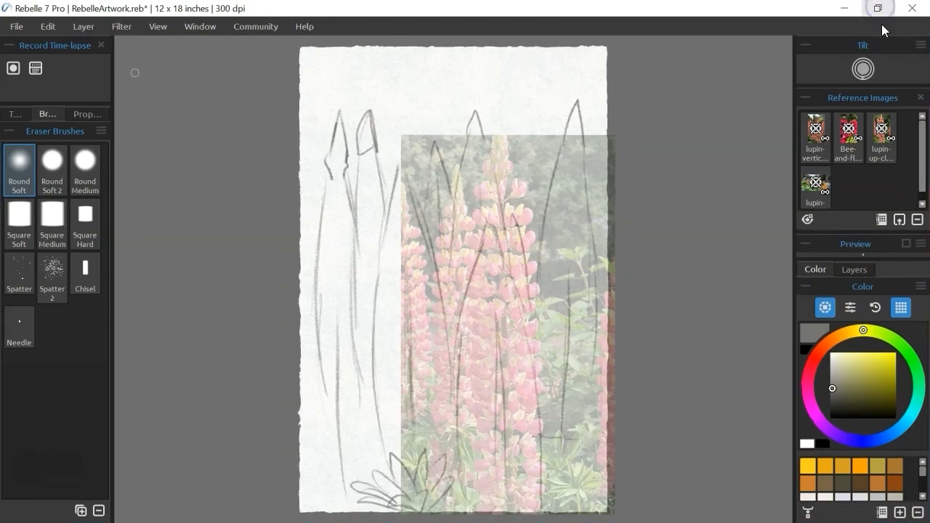
{"action": "left_click", "coordinate": [848, 271]}
{"action": "left_click", "coordinate": [817, 271]}
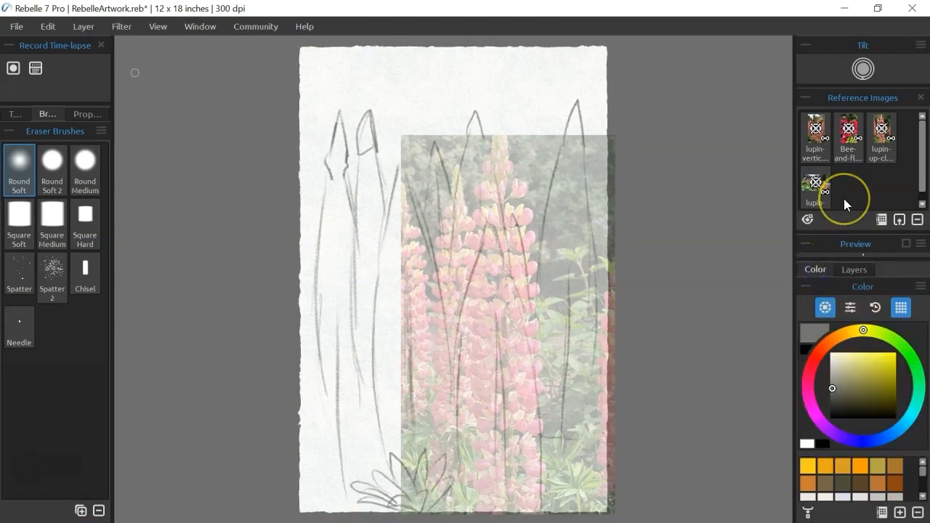
Make a freehand selection around the central back spike and switch to the Eraser
{"action": "left_click", "coordinate": [15, 114]}
{"action": "left_click", "coordinate": [33, 381]}
{"action": "mouse_move", "coordinate": [452, 311]}
{"action": "left_mouse_down"}
{"action": "mouse_move", "coordinate": [451, 226]}
{"action": "mouse_move", "coordinate": [452, 311]}
{"action": "left_mouse_up"}
{"action": "left_click", "coordinate": [12, 426]}
{"action": "mouse_move", "coordinate": [481, 124]}
{"action": "left_mouse_down"}
{"action": "mouse_move", "coordinate": [519, 114]}
{"action": "mouse_move", "coordinate": [463, 151]}
{"action": "mouse_move", "coordinate": [479, 137]}
{"action": "mouse_move", "coordinate": [467, 88]}
{"action": "left_mouse_up"}
{"action": "left_click", "coordinate": [34, 338]}
{"action": "left_click", "coordinate": [511, 515]}
{"action": "left_click", "coordinate": [33, 337]}
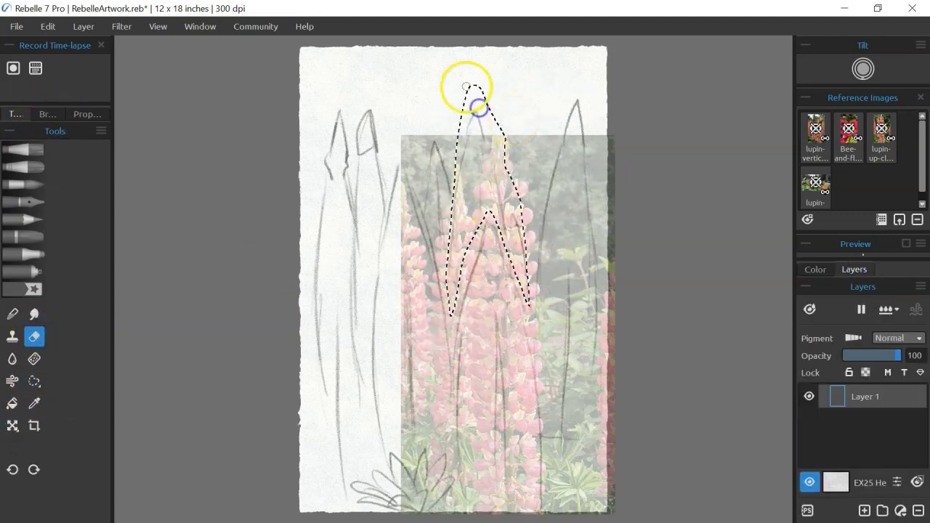
Erase the old central spike lines within the selection, clear the selection and erase the remaining front spike lines
{"action": "left_click", "coordinate": [47, 114]}
{"action": "left_click", "coordinate": [81, 224]}
{"action": "left_click_drag", "start_coordinate": [455, 229], "coordinate": [521, 263]}
{"action": "left_click", "coordinate": [47, 27]}
{"action": "left_click", "coordinate": [72, 208]}
{"action": "mouse_move", "coordinate": [467, 291]}
{"action": "left_mouse_down"}
{"action": "mouse_move", "coordinate": [523, 318]}
{"action": "mouse_move", "coordinate": [500, 480]}
{"action": "left_mouse_up"}
Pencil a single large central spike following the tall lupin in the close-up overlay
{"action": "left_click", "coordinate": [15, 114]}
{"action": "left_click", "coordinate": [23, 218]}
{"action": "left_click_drag", "start_coordinate": [465, 280], "coordinate": [532, 487]}
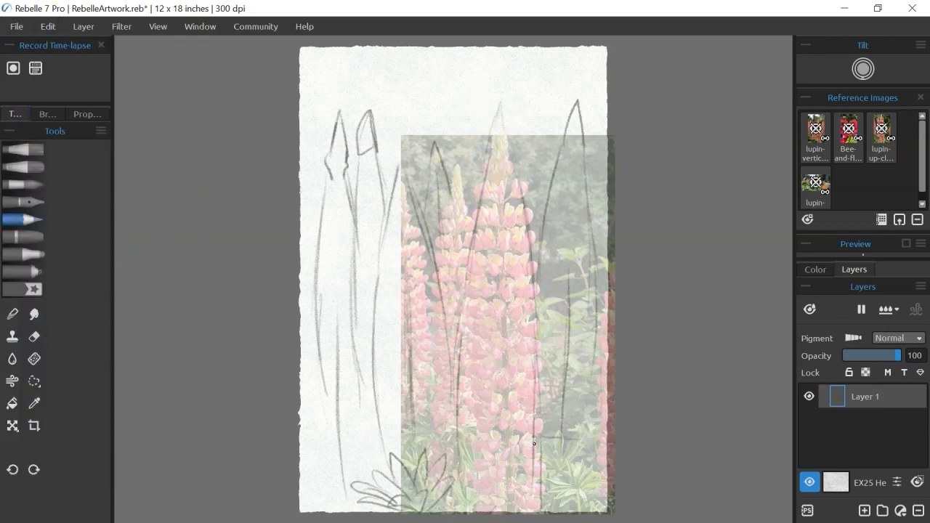
Select the spikes along the paper's left side, shift them slightly down and left, and clear the selection
{"action": "left_click", "coordinate": [34, 381]}
{"action": "mouse_move", "coordinate": [327, 461]}
{"action": "left_mouse_down"}
{"action": "mouse_move", "coordinate": [388, 181]}
{"action": "mouse_move", "coordinate": [287, 452]}
{"action": "left_mouse_up"}
{"action": "left_click", "coordinate": [12, 426]}
{"action": "mouse_move", "coordinate": [374, 158]}
{"action": "left_mouse_down"}
{"action": "mouse_move", "coordinate": [370, 195]}
{"action": "mouse_move", "coordinate": [366, 178]}
{"action": "left_mouse_up"}
{"action": "left_click", "coordinate": [454, 515]}
{"action": "left_click", "coordinate": [48, 27]}
{"action": "left_click", "coordinate": [73, 208]}
Open the lupin-vertical-B reference, rework the second spike from the left and sketch a shorter front spike below it
{"action": "left_click", "coordinate": [23, 219]}
{"action": "double_click", "coordinate": [804, 135]}
{"action": "left_click_drag", "start_coordinate": [426, 212], "coordinate": [454, 199]}
{"action": "left_click", "coordinate": [34, 337]}
{"action": "left_click", "coordinate": [23, 218]}
{"action": "left_click_drag", "start_coordinate": [371, 123], "coordinate": [375, 227]}
{"action": "mouse_move", "coordinate": [351, 343]}
{"action": "left_mouse_down"}
{"action": "mouse_move", "coordinate": [372, 262]}
{"action": "mouse_move", "coordinate": [384, 451]}
{"action": "left_mouse_up"}
{"action": "left_click", "coordinate": [34, 336]}
{"action": "left_click", "coordinate": [23, 219]}
{"action": "mouse_move", "coordinate": [366, 263]}
{"action": "left_mouse_down"}
{"action": "mouse_move", "coordinate": [397, 479]}
{"action": "mouse_move", "coordinate": [351, 480]}
{"action": "left_mouse_up"}
Sketch a leaf cluster in the paper's lower left corner and a stem line inside the large central spike
{"action": "left_click_drag", "start_coordinate": [303, 420], "coordinate": [325, 456]}
{"action": "left_click_drag", "start_coordinate": [327, 407], "coordinate": [329, 456]}
{"action": "left_click_drag", "start_coordinate": [300, 459], "coordinate": [330, 462]}
{"action": "left_click_drag", "start_coordinate": [299, 496], "coordinate": [327, 466]}
{"action": "left_click_drag", "start_coordinate": [504, 295], "coordinate": [496, 459]}
{"action": "left_click_drag", "start_coordinate": [496, 460], "coordinate": [499, 337]}
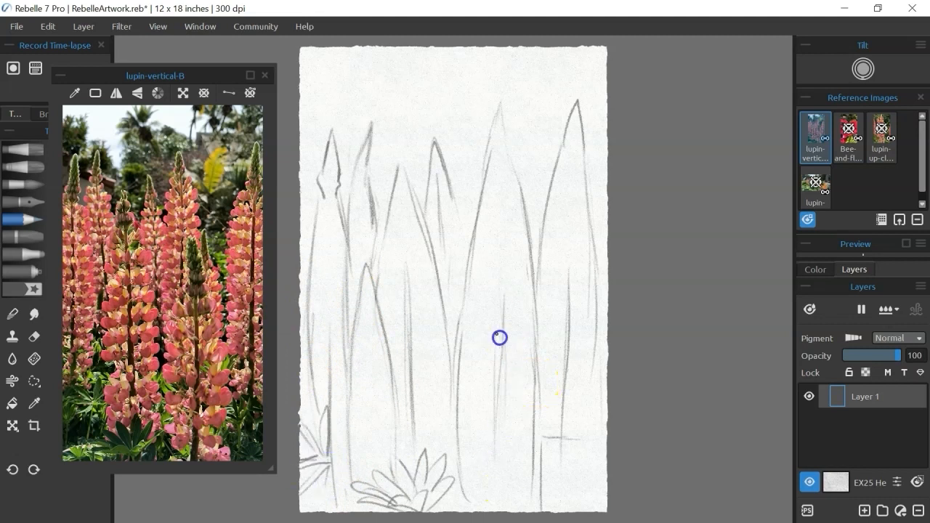
Transform the whole sketch by nudging it slightly down the paper
{"action": "left_click", "coordinate": [12, 426]}
{"action": "key", "text": "Down"}
{"action": "key", "text": "Down"}
{"action": "key", "text": "Down"}
{"action": "key", "text": "Down"}
{"action": "key", "text": "Down"}
{"action": "key", "text": "Down"}
{"action": "key", "text": "Down"}
{"action": "key", "text": "Down"}
{"action": "key", "text": "Down"}
{"action": "key", "text": "Down"}
{"action": "key", "text": "Down"}
{"action": "key", "text": "Down"}
{"action": "key", "text": "Down"}
{"action": "key", "text": "Down"}
{"action": "key", "text": "Down"}
{"action": "key", "text": "Down"}
{"action": "key", "text": "Down"}
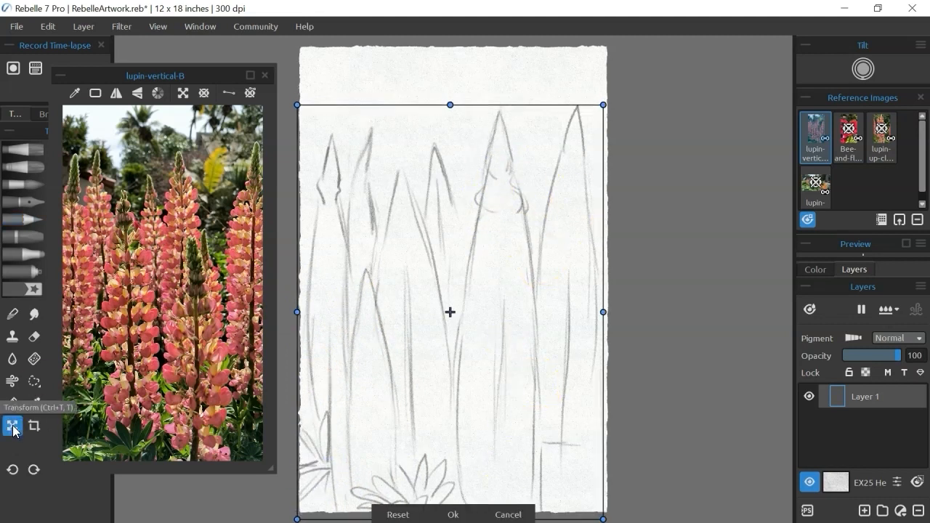
{"action": "left_click", "coordinate": [460, 514]}
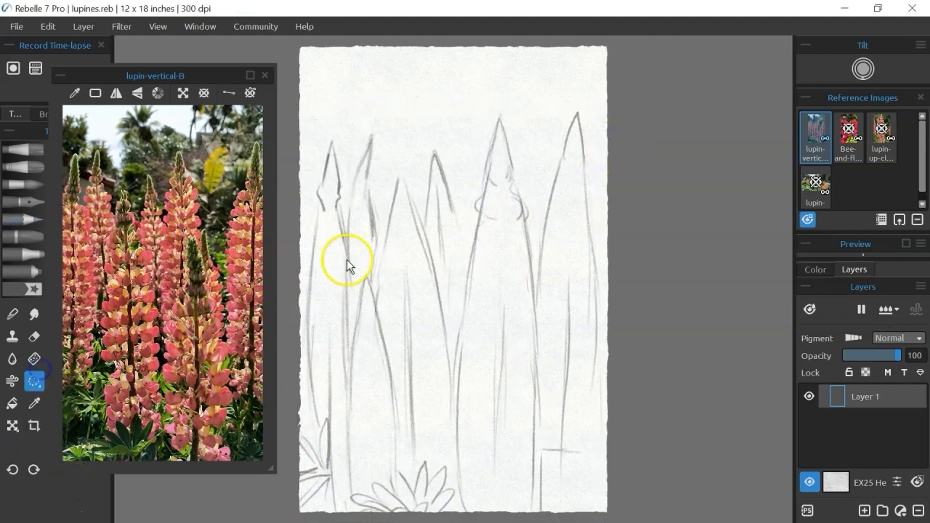
Select the second spike from the left, move it down so it stands lower than the leftmost spike, and deselect
{"action": "left_click_drag", "start_coordinate": [347, 259], "coordinate": [379, 219]}
{"action": "left_click_drag", "start_coordinate": [367, 177], "coordinate": [372, 212]}
{"action": "left_click", "coordinate": [455, 515]}
{"action": "key", "text": "ctrl+d"}
Select the leftmost spike freehand, nudge it upward and clear the selection
{"action": "mouse_move", "coordinate": [308, 410]}
{"action": "left_mouse_down"}
{"action": "mouse_move", "coordinate": [330, 416]}
{"action": "mouse_move", "coordinate": [310, 414]}
{"action": "mouse_move", "coordinate": [294, 445]}
{"action": "left_mouse_up"}
{"action": "left_click", "coordinate": [12, 425]}
{"action": "key", "text": "Up"}
{"action": "key", "text": "Up"}
{"action": "key", "text": "Up"}
{"action": "key", "text": "Up"}
{"action": "key", "text": "Up"}
{"action": "key", "text": "Up"}
{"action": "key", "text": "Up"}
{"action": "key", "text": "Up"}
{"action": "key", "text": "Up"}
{"action": "key", "text": "Up"}
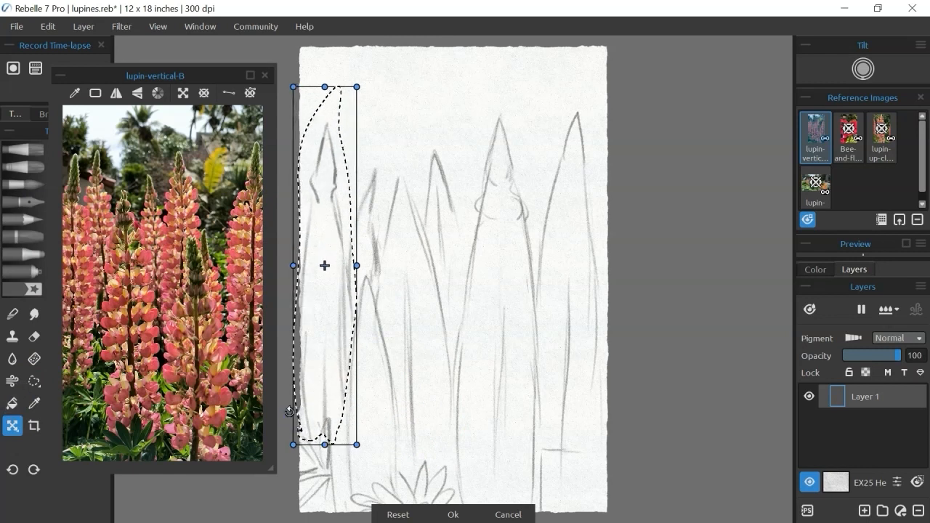
{"action": "left_click", "coordinate": [453, 515]}
{"action": "key", "text": "ctrl+d"}
Sketch rows of small florets around the tip and upper part of the leftmost spike
{"action": "left_click", "coordinate": [182, 93]}
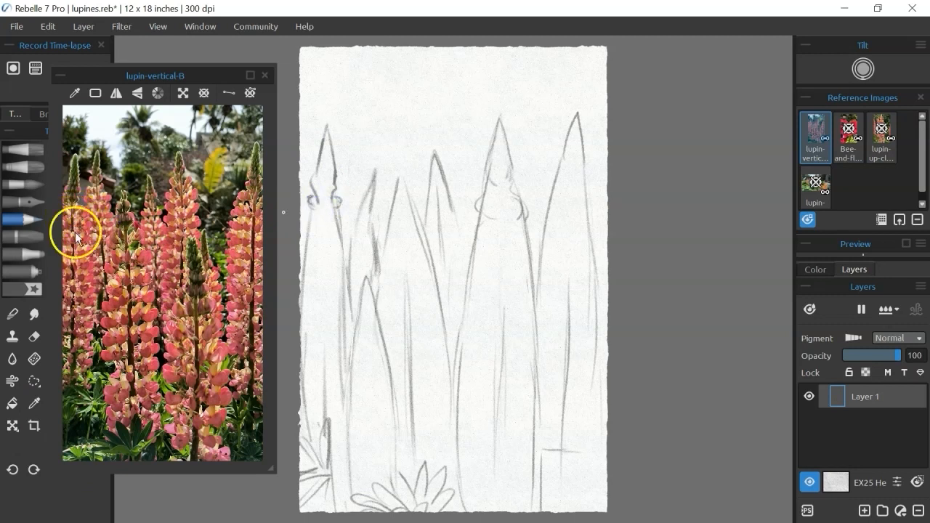
{"action": "left_click_drag", "start_coordinate": [310, 207], "coordinate": [337, 208]}
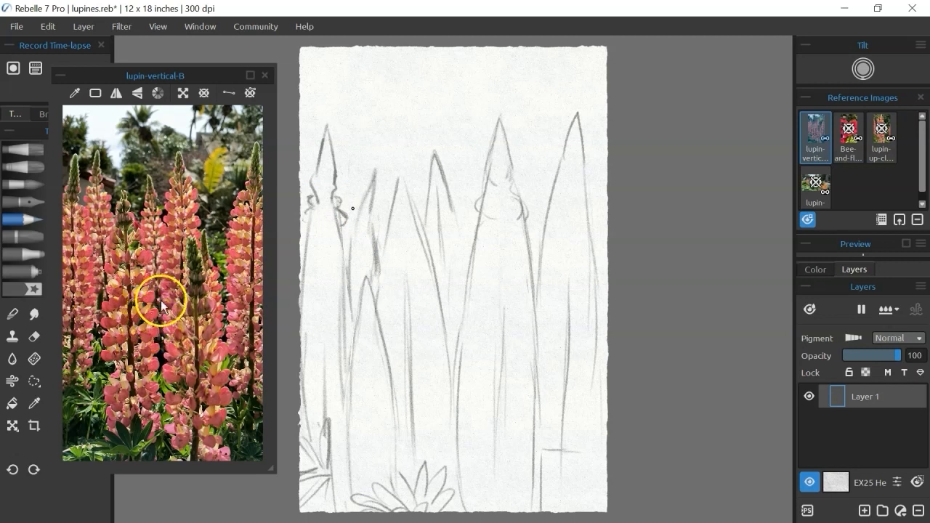
{"action": "left_click", "coordinate": [344, 210]}
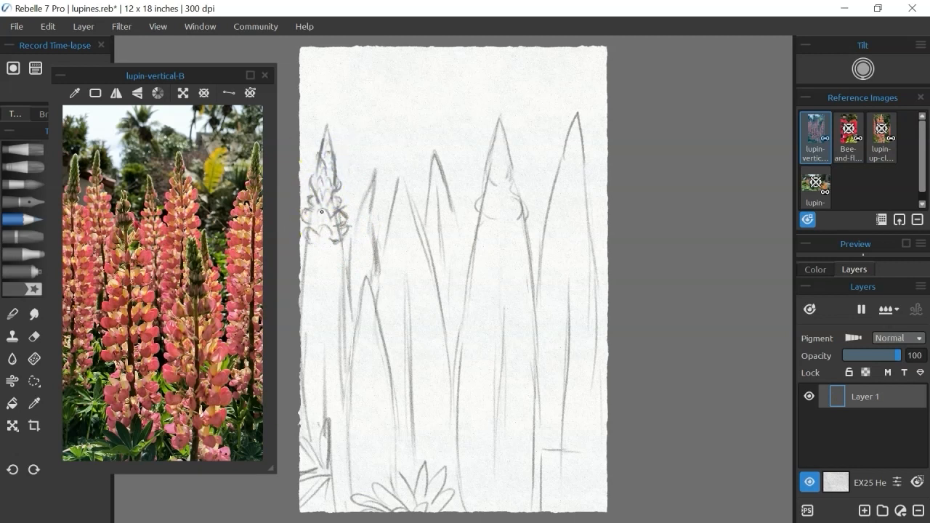
Add florets to the tips of the second, third and rightmost spikes and strengthen the rightmost stem
{"action": "left_click_drag", "start_coordinate": [375, 170], "coordinate": [363, 206]}
{"action": "mouse_move", "coordinate": [361, 212]}
{"action": "left_mouse_down"}
{"action": "mouse_move", "coordinate": [352, 232]}
{"action": "mouse_move", "coordinate": [372, 249]}
{"action": "left_mouse_up"}
{"action": "left_click_drag", "start_coordinate": [401, 174], "coordinate": [391, 206]}
{"action": "left_click_drag", "start_coordinate": [402, 203], "coordinate": [417, 216]}
{"action": "left_click_drag", "start_coordinate": [572, 162], "coordinate": [583, 176]}
{"action": "left_click_drag", "start_coordinate": [569, 243], "coordinate": [563, 355]}
Detail the short front-left spike with a stem, a curved guide line and tiers of florets down from its tip
{"action": "left_click_drag", "start_coordinate": [361, 326], "coordinate": [378, 339]}
{"action": "left_click_drag", "start_coordinate": [348, 345], "coordinate": [371, 407]}
{"action": "scroll", "coordinate": [386, 380], "scroll_direction": "up", "scroll_amount": 3}
{"action": "left_click_drag", "start_coordinate": [386, 451], "coordinate": [384, 327]}
{"action": "left_click_drag", "start_coordinate": [347, 244], "coordinate": [406, 240]}
{"action": "mouse_move", "coordinate": [364, 262]}
{"action": "left_mouse_down"}
{"action": "mouse_move", "coordinate": [339, 272]}
{"action": "mouse_move", "coordinate": [374, 305]}
{"action": "left_mouse_up"}
{"action": "mouse_move", "coordinate": [385, 334]}
{"action": "left_mouse_down"}
{"action": "mouse_move", "coordinate": [392, 290]}
{"action": "mouse_move", "coordinate": [401, 294]}
{"action": "left_mouse_up"}
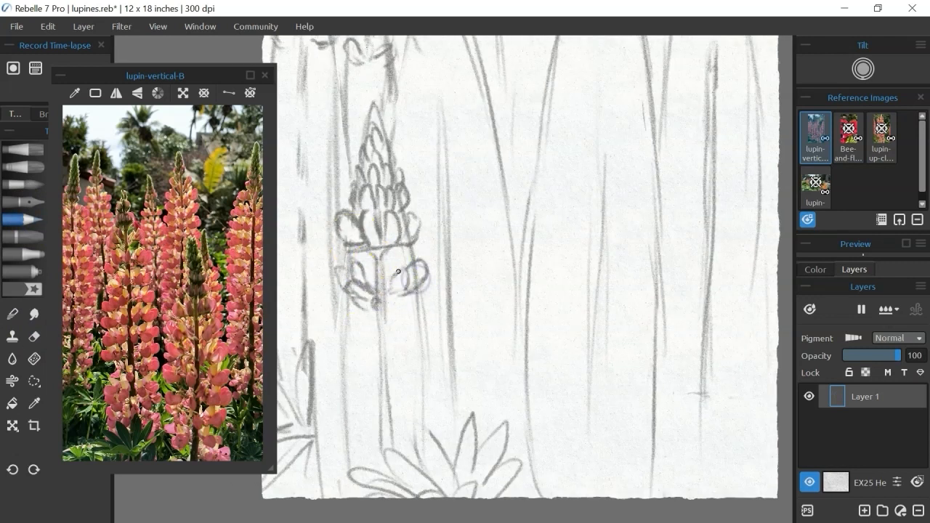
Erase the curved guide line between the front-left spike's floret rows and clean up the nearby floret edges
{"action": "left_click", "coordinate": [34, 337]}
{"action": "left_click_drag", "start_coordinate": [414, 249], "coordinate": [416, 279]}
{"action": "mouse_move", "coordinate": [348, 251]}
{"action": "left_mouse_down"}
{"action": "mouse_move", "coordinate": [353, 268]}
{"action": "mouse_move", "coordinate": [364, 252]}
{"action": "left_mouse_up"}
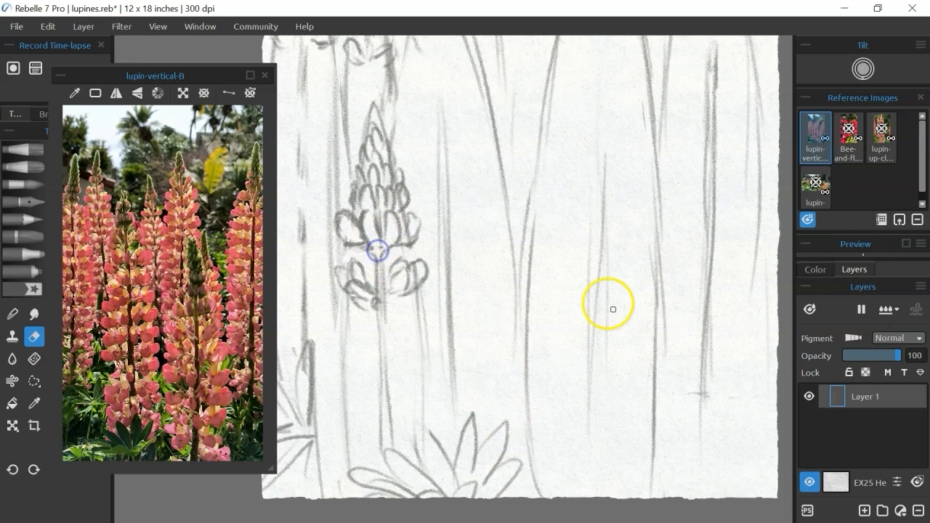
{"action": "key", "text": "e"}
{"action": "scroll", "coordinate": [514, 335], "scroll_direction": "down", "scroll_amount": 2}
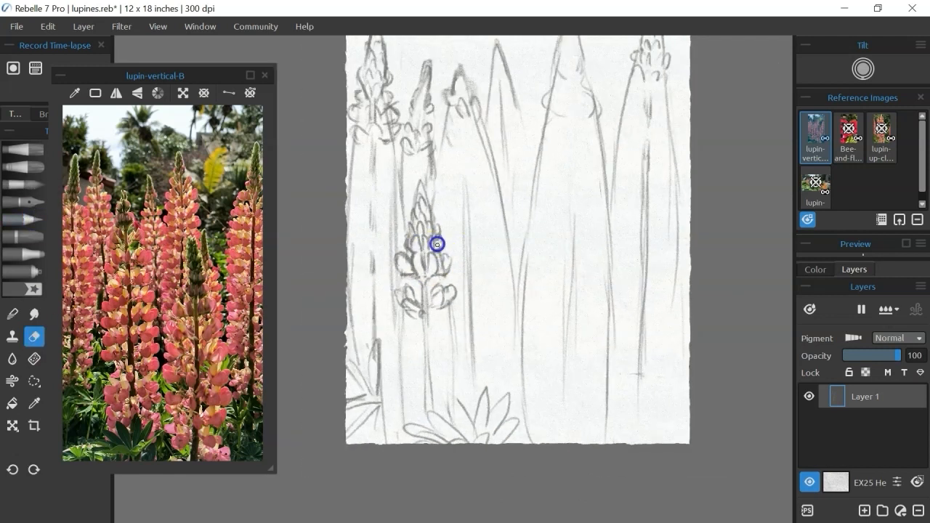
{"action": "left_click_drag", "start_coordinate": [442, 268], "coordinate": [440, 272]}
{"action": "key", "text": "e"}
Pencil the front-left spike's stem and curved guide lines below its florets, and fill in another row of florets
{"action": "mouse_move", "coordinate": [436, 258]}
{"action": "left_mouse_down"}
{"action": "mouse_move", "coordinate": [437, 270]}
{"action": "mouse_move", "coordinate": [451, 270]}
{"action": "mouse_move", "coordinate": [429, 352]}
{"action": "left_mouse_up"}
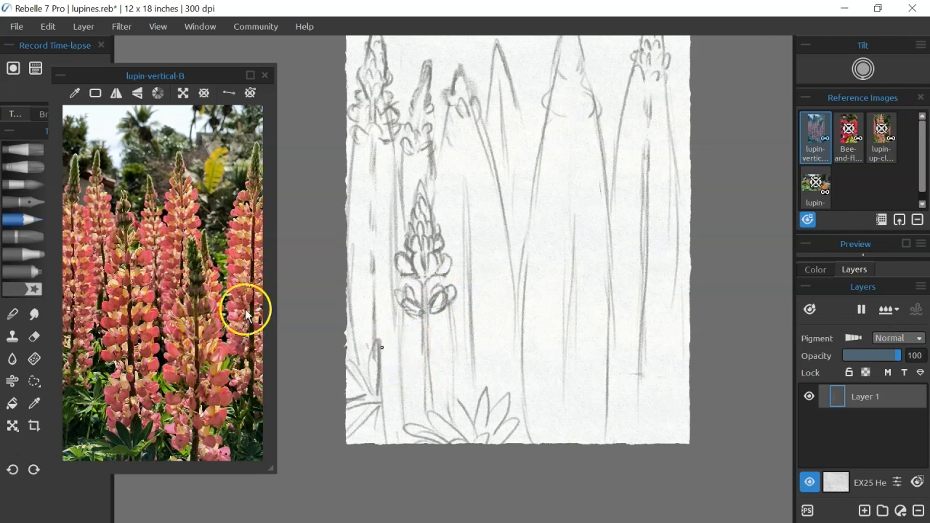
{"action": "left_click_drag", "start_coordinate": [417, 346], "coordinate": [435, 344]}
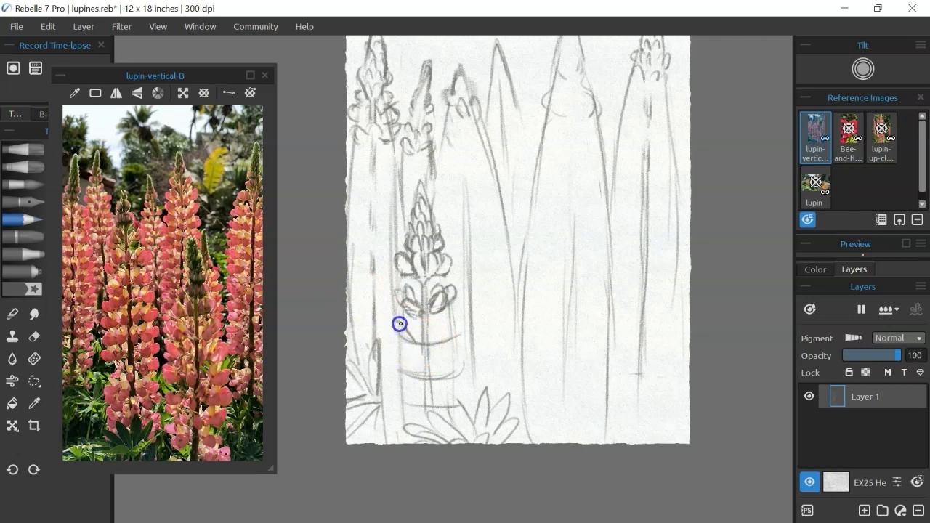
{"action": "mouse_move", "coordinate": [415, 326]}
{"action": "left_mouse_down"}
{"action": "mouse_move", "coordinate": [423, 341]}
{"action": "mouse_move", "coordinate": [458, 324]}
{"action": "left_mouse_up"}
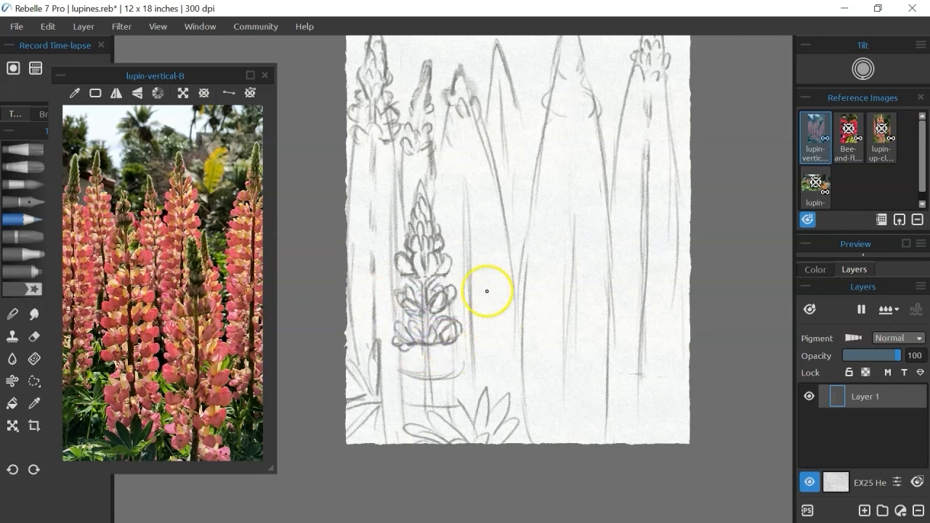
Pencil the front-left spike's lower rows of florets over its curved guides, down to the leaves
{"action": "left_click_drag", "start_coordinate": [420, 360], "coordinate": [399, 370]}
{"action": "scroll", "coordinate": [437, 349], "scroll_direction": "up", "scroll_amount": 3}
{"action": "left_click_drag", "start_coordinate": [467, 334], "coordinate": [486, 327]}
{"action": "scroll", "coordinate": [468, 319], "scroll_direction": "down", "scroll_amount": 3}
Draw the third spike's stem, shape the florets below its tip and mark a curved guide line across it
{"action": "left_click_drag", "start_coordinate": [509, 218], "coordinate": [484, 340]}
{"action": "left_click", "coordinate": [34, 381]}
{"action": "left_click", "coordinate": [23, 220]}
{"action": "scroll", "coordinate": [465, 291], "scroll_direction": "up", "scroll_amount": 1}
{"action": "mouse_move", "coordinate": [468, 133]}
{"action": "left_mouse_down"}
{"action": "mouse_move", "coordinate": [423, 195]}
{"action": "mouse_move", "coordinate": [447, 477]}
{"action": "left_mouse_up"}
{"action": "left_click_drag", "start_coordinate": [413, 210], "coordinate": [430, 229]}
{"action": "left_click_drag", "start_coordinate": [417, 333], "coordinate": [470, 327]}
Add tiers of florets on both sides of the third spike's stem through its upper half
{"action": "scroll", "coordinate": [455, 363], "scroll_direction": "up", "scroll_amount": 2}
{"action": "mouse_move", "coordinate": [408, 221]}
{"action": "left_mouse_down"}
{"action": "mouse_move", "coordinate": [436, 240]}
{"action": "mouse_move", "coordinate": [480, 221]}
{"action": "left_mouse_up"}
{"action": "left_click_drag", "start_coordinate": [422, 255], "coordinate": [436, 289]}
{"action": "scroll", "coordinate": [451, 290], "scroll_direction": "up", "scroll_amount": 2}
{"action": "left_click_drag", "start_coordinate": [445, 203], "coordinate": [476, 240]}
{"action": "mouse_move", "coordinate": [465, 290]}
{"action": "left_mouse_down"}
{"action": "mouse_move", "coordinate": [465, 225]}
{"action": "mouse_move", "coordinate": [486, 211]}
{"action": "left_mouse_up"}
{"action": "scroll", "coordinate": [465, 276], "scroll_direction": "down", "scroll_amount": 2}
{"action": "key", "text": "e"}
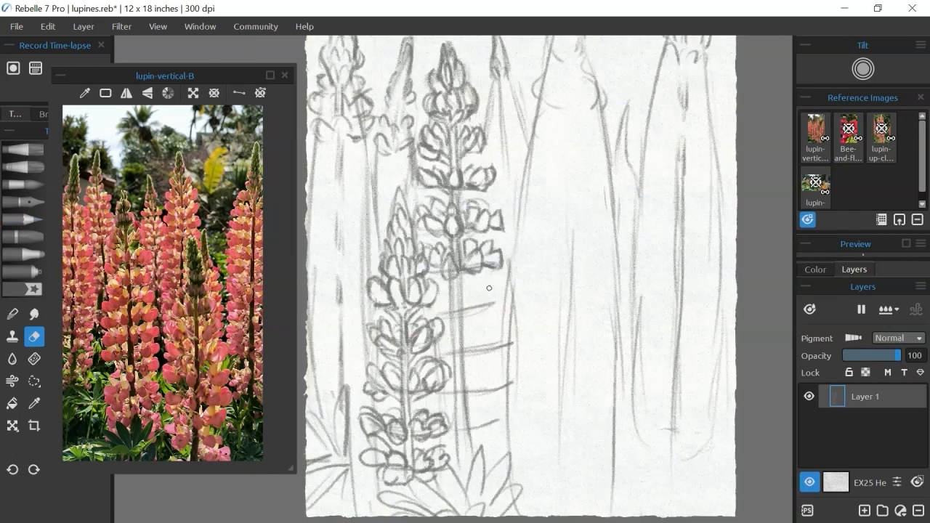
Fill the third spike's remaining guide rows with florets down to the leaves
{"action": "key", "text": "b"}
{"action": "left_click_drag", "start_coordinate": [466, 311], "coordinate": [505, 288]}
{"action": "left_click_drag", "start_coordinate": [465, 348], "coordinate": [503, 338]}
{"action": "left_click_drag", "start_coordinate": [465, 378], "coordinate": [497, 390]}
{"action": "left_click_drag", "start_coordinate": [473, 418], "coordinate": [497, 429]}
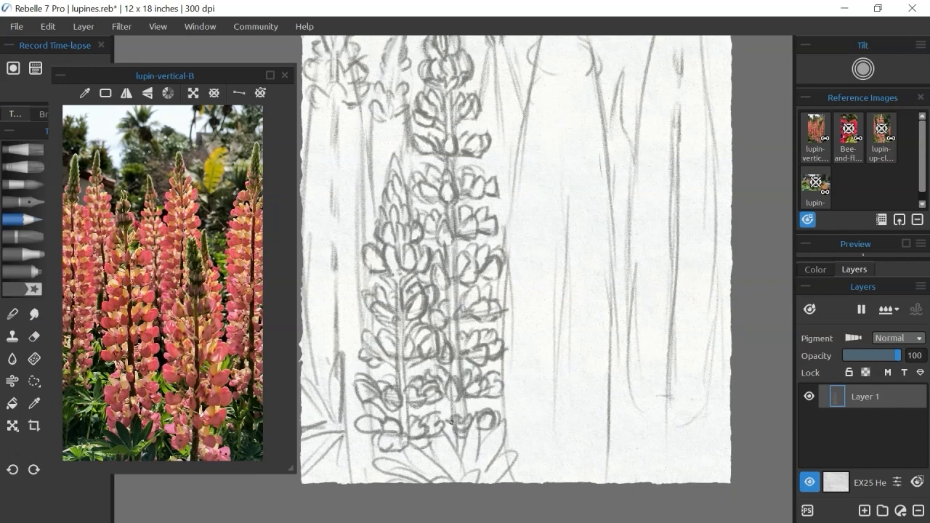
{"action": "scroll", "coordinate": [436, 291], "scroll_direction": "down", "scroll_amount": 2}
Pencil florets on the narrow spikes on either side of the third spike
{"action": "left_click_drag", "start_coordinate": [465, 276], "coordinate": [465, 313]}
{"action": "left_click_drag", "start_coordinate": [469, 182], "coordinate": [481, 232]}
{"action": "left_click_drag", "start_coordinate": [436, 254], "coordinate": [496, 275]}
{"action": "mouse_move", "coordinate": [441, 171]}
{"action": "left_mouse_down"}
{"action": "mouse_move", "coordinate": [426, 208]}
{"action": "mouse_move", "coordinate": [461, 247]}
{"action": "left_mouse_up"}
{"action": "mouse_move", "coordinate": [435, 251]}
{"action": "left_mouse_down"}
{"action": "mouse_move", "coordinate": [463, 290]}
{"action": "mouse_move", "coordinate": [437, 283]}
{"action": "left_mouse_up"}
Cover the leftmost spike with rows of florets from below its tip down to the leaves
{"action": "mouse_move", "coordinate": [365, 163]}
{"action": "left_mouse_down"}
{"action": "mouse_move", "coordinate": [409, 192]}
{"action": "mouse_move", "coordinate": [413, 242]}
{"action": "left_mouse_up"}
{"action": "left_click_drag", "start_coordinate": [389, 270], "coordinate": [419, 287]}
{"action": "left_click_drag", "start_coordinate": [363, 247], "coordinate": [385, 286]}
{"action": "key", "text": "e"}
{"action": "key", "text": "e"}
{"action": "left_click_drag", "start_coordinate": [410, 339], "coordinate": [430, 394]}
{"action": "mouse_move", "coordinate": [365, 295]}
{"action": "left_mouse_down"}
{"action": "mouse_move", "coordinate": [417, 317]}
{"action": "mouse_move", "coordinate": [414, 350]}
{"action": "left_mouse_up"}
{"action": "left_click_drag", "start_coordinate": [364, 322], "coordinate": [419, 372]}
{"action": "left_click_drag", "start_coordinate": [362, 414], "coordinate": [393, 452]}
{"action": "left_click_drag", "start_coordinate": [363, 386], "coordinate": [384, 407]}
Strengthen the pencil outlines of the leaves at the foot of the left-hand spikes
{"action": "scroll", "coordinate": [465, 363], "scroll_direction": "up", "scroll_amount": 3}
{"action": "mouse_move", "coordinate": [481, 487]}
{"action": "left_mouse_down"}
{"action": "mouse_move", "coordinate": [537, 415]}
{"action": "mouse_move", "coordinate": [397, 443]}
{"action": "left_mouse_up"}
{"action": "scroll", "coordinate": [509, 364], "scroll_direction": "down", "scroll_amount": 3}
Detail the tall fifth spike's tip, draw its full-length stem and add curved guide lines across it
{"action": "scroll", "coordinate": [538, 218], "scroll_direction": "up", "scroll_amount": 2}
{"action": "left_click_drag", "start_coordinate": [535, 124], "coordinate": [530, 154]}
{"action": "scroll", "coordinate": [534, 202], "scroll_direction": "down", "scroll_amount": 2}
{"action": "left_click_drag", "start_coordinate": [538, 187], "coordinate": [535, 464]}
{"action": "left_click_drag", "start_coordinate": [513, 253], "coordinate": [570, 254]}
{"action": "left_click_drag", "start_coordinate": [501, 351], "coordinate": [578, 347]}
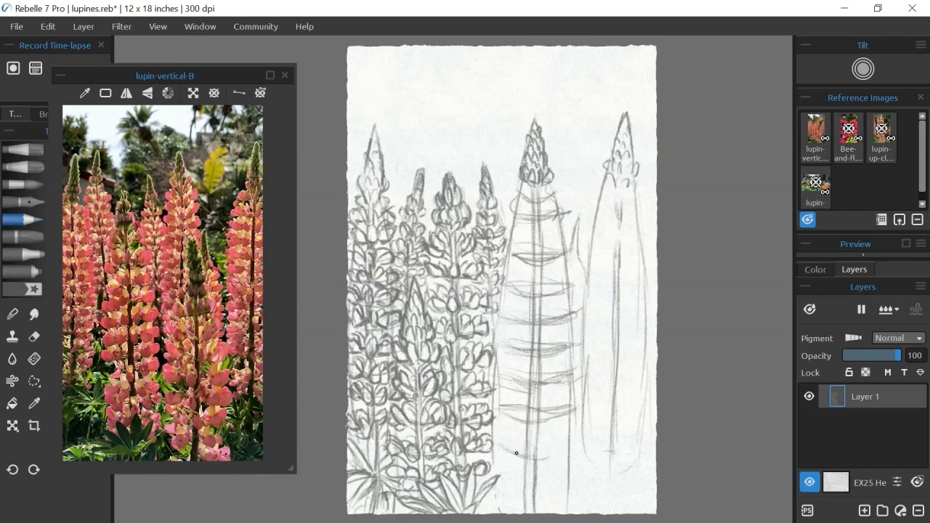
Complete the fifth spike's lowest guides, add curved guides across the rightmost spike and pencil leaves between them
{"action": "left_click_drag", "start_coordinate": [493, 476], "coordinate": [580, 479]}
{"action": "left_click_drag", "start_coordinate": [582, 353], "coordinate": [657, 355]}
{"action": "left_click_drag", "start_coordinate": [590, 498], "coordinate": [584, 443]}
{"action": "key", "text": "e"}
{"action": "key", "text": "e"}
Darken the fifth spike's stem and pencil its first floret rows below the tip
{"action": "left_click_drag", "start_coordinate": [513, 198], "coordinate": [558, 216]}
{"action": "left_click_drag", "start_coordinate": [510, 240], "coordinate": [564, 254]}
{"action": "left_click_drag", "start_coordinate": [536, 226], "coordinate": [535, 513]}
{"action": "left_click_drag", "start_coordinate": [513, 282], "coordinate": [532, 291]}
{"action": "left_click_drag", "start_coordinate": [561, 266], "coordinate": [577, 293]}
Add florets to both sides of the fifth spike's middle rows
{"action": "scroll", "coordinate": [560, 259], "scroll_direction": "up", "scroll_amount": 2}
{"action": "left_click_drag", "start_coordinate": [525, 266], "coordinate": [560, 260]}
{"action": "left_click_drag", "start_coordinate": [521, 312], "coordinate": [570, 287]}
{"action": "left_click_drag", "start_coordinate": [507, 292], "coordinate": [478, 306]}
{"action": "left_click_drag", "start_coordinate": [520, 336], "coordinate": [570, 338]}
{"action": "left_click_drag", "start_coordinate": [508, 352], "coordinate": [458, 327]}
{"action": "mouse_move", "coordinate": [509, 363]}
{"action": "left_mouse_down"}
{"action": "mouse_move", "coordinate": [524, 301]}
{"action": "mouse_move", "coordinate": [414, 294]}
{"action": "left_mouse_up"}
Fill the fifth spike's lower guide rows with florets down to the paper's bottom edge
{"action": "scroll", "coordinate": [523, 312], "scroll_direction": "up", "scroll_amount": 2}
{"action": "left_click_drag", "start_coordinate": [492, 298], "coordinate": [541, 327]}
{"action": "left_click_drag", "start_coordinate": [481, 378], "coordinate": [529, 364]}
{"action": "left_click_drag", "start_coordinate": [465, 364], "coordinate": [416, 385]}
{"action": "left_click_drag", "start_coordinate": [472, 408], "coordinate": [529, 417]}
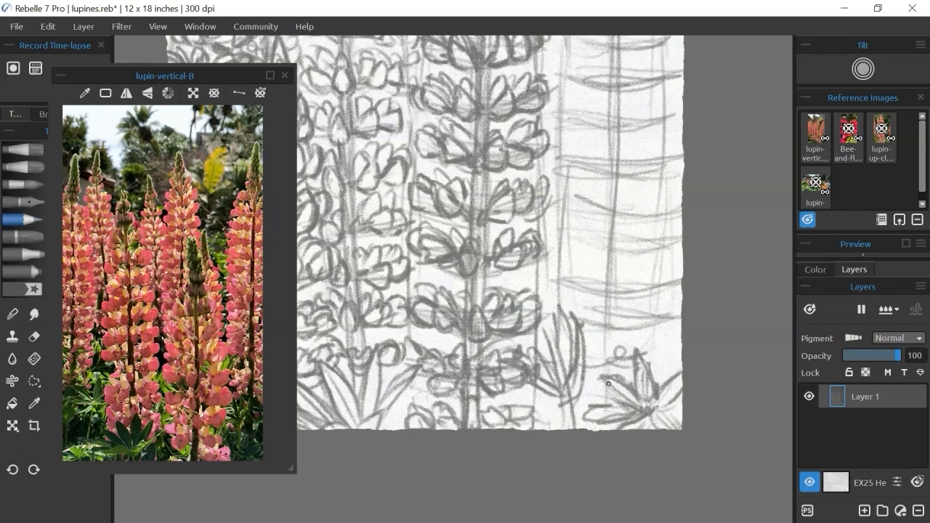
Build up the rightmost spike's tip and pencil the first full rows of florets beneath it
{"action": "scroll", "coordinate": [494, 291], "scroll_direction": "down", "scroll_amount": 3}
{"action": "left_click_drag", "start_coordinate": [552, 116], "coordinate": [541, 218]}
{"action": "scroll", "coordinate": [523, 160], "scroll_direction": "up", "scroll_amount": 4}
{"action": "left_click_drag", "start_coordinate": [523, 167], "coordinate": [472, 167]}
{"action": "left_click_drag", "start_coordinate": [524, 120], "coordinate": [547, 185]}
{"action": "left_click_drag", "start_coordinate": [465, 120], "coordinate": [471, 162]}
{"action": "left_click_drag", "start_coordinate": [481, 231], "coordinate": [445, 207]}
{"action": "left_click_drag", "start_coordinate": [497, 234], "coordinate": [547, 211]}
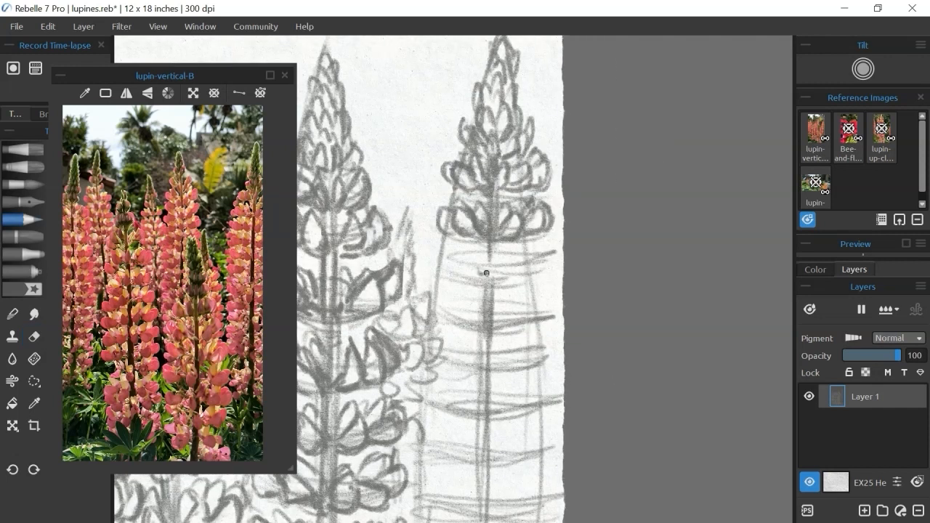
Pencil paired florets over the rightmost spike's upper guide rows
{"action": "left_click_drag", "start_coordinate": [484, 272], "coordinate": [470, 245]}
{"action": "left_click_drag", "start_coordinate": [483, 254], "coordinate": [535, 233]}
{"action": "left_click_drag", "start_coordinate": [472, 302], "coordinate": [426, 276]}
{"action": "left_click_drag", "start_coordinate": [483, 301], "coordinate": [532, 273]}
{"action": "left_click_drag", "start_coordinate": [551, 320], "coordinate": [496, 298]}
Fill the rightmost spike's middle and lower rows with florets down to the leaves
{"action": "mouse_move", "coordinate": [559, 364]}
{"action": "left_mouse_down"}
{"action": "mouse_move", "coordinate": [592, 351]}
{"action": "mouse_move", "coordinate": [625, 289]}
{"action": "left_mouse_up"}
{"action": "mouse_move", "coordinate": [591, 363]}
{"action": "left_mouse_down"}
{"action": "mouse_move", "coordinate": [517, 327]}
{"action": "mouse_move", "coordinate": [663, 324]}
{"action": "left_mouse_up"}
{"action": "left_click_drag", "start_coordinate": [625, 342], "coordinate": [657, 276]}
{"action": "left_click_drag", "start_coordinate": [609, 323], "coordinate": [565, 287]}
{"action": "left_click_drag", "start_coordinate": [642, 331], "coordinate": [702, 295]}
{"action": "mouse_move", "coordinate": [633, 313]}
{"action": "left_mouse_down"}
{"action": "mouse_move", "coordinate": [609, 341]}
{"action": "mouse_move", "coordinate": [587, 313]}
{"action": "left_mouse_up"}
{"action": "left_click_drag", "start_coordinate": [660, 341], "coordinate": [716, 309]}
{"action": "mouse_move", "coordinate": [639, 384]}
{"action": "left_mouse_down"}
{"action": "mouse_move", "coordinate": [706, 352]}
{"action": "mouse_move", "coordinate": [608, 329]}
{"action": "left_mouse_up"}
{"action": "left_click_drag", "start_coordinate": [539, 377], "coordinate": [502, 345]}
{"action": "left_click_drag", "start_coordinate": [567, 393], "coordinate": [618, 443]}
{"action": "scroll", "coordinate": [641, 402], "scroll_direction": "down", "scroll_amount": 4}
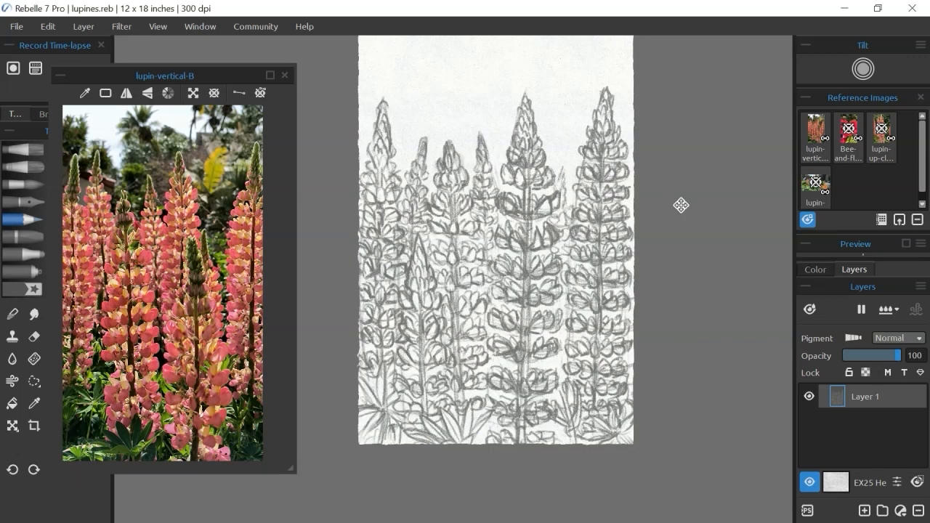
{"action": "scroll", "coordinate": [679, 202], "scroll_direction": "up", "scroll_amount": 2}
{"action": "key", "text": "e"}
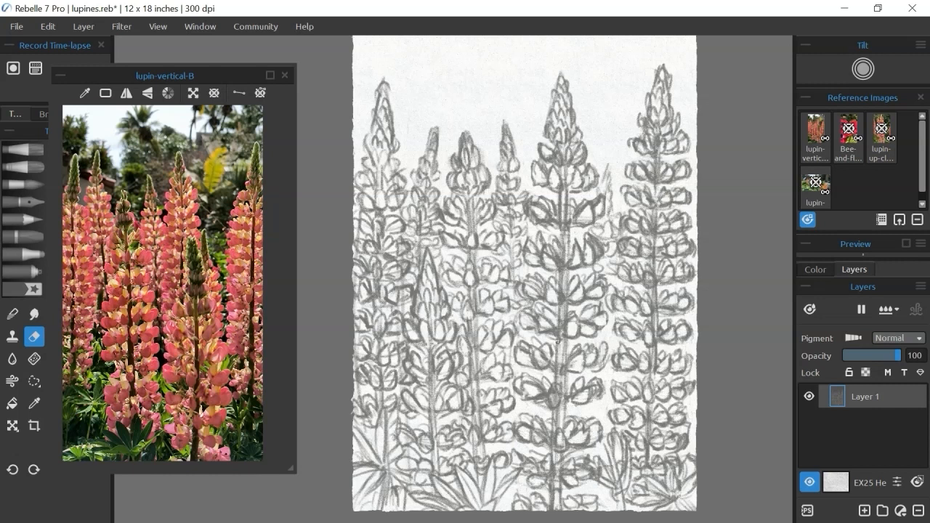
Rename the pencil layer as base sketch and lock it
{"action": "double_click", "coordinate": [863, 397]}
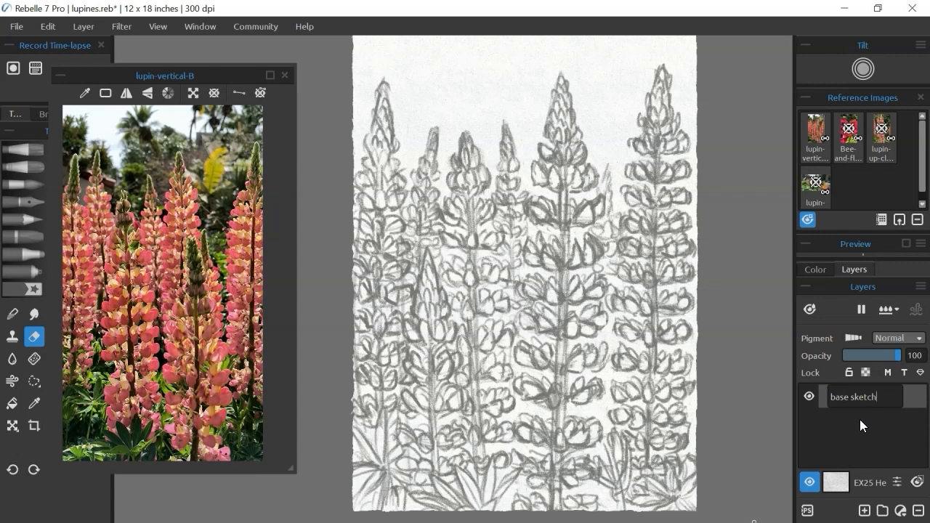
{"action": "left_click", "coordinate": [872, 425]}
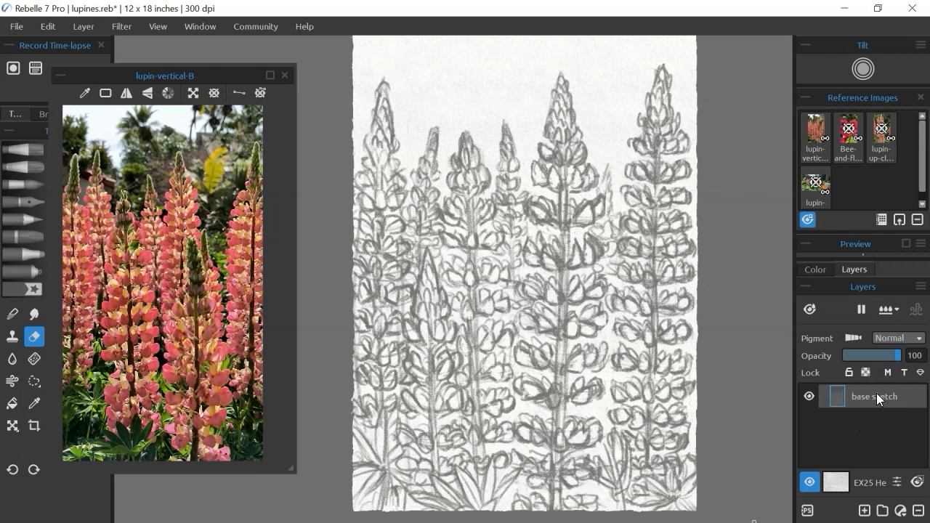
{"action": "left_click", "coordinate": [849, 373]}
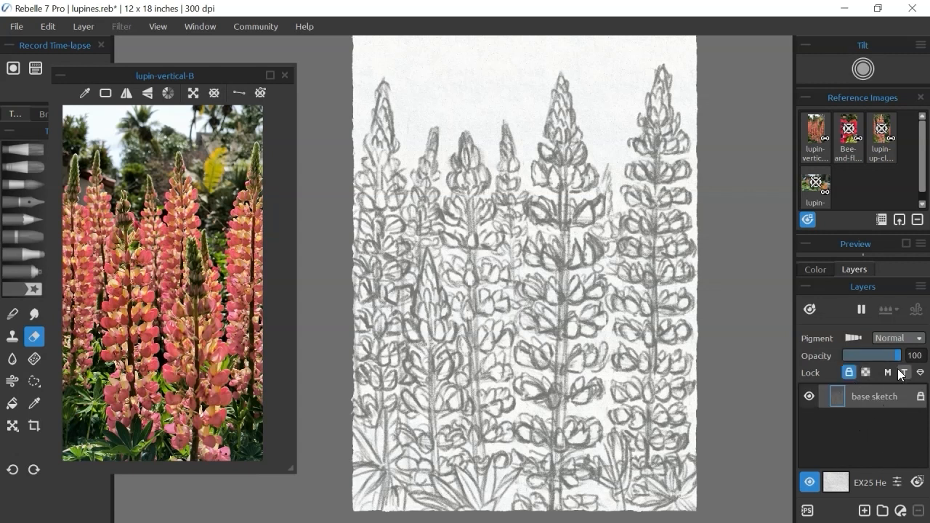
Add a new layer and place it beneath the base sketch layer
{"action": "left_click", "coordinate": [864, 510]}
{"action": "left_click_drag", "start_coordinate": [871, 425], "coordinate": [883, 406]}
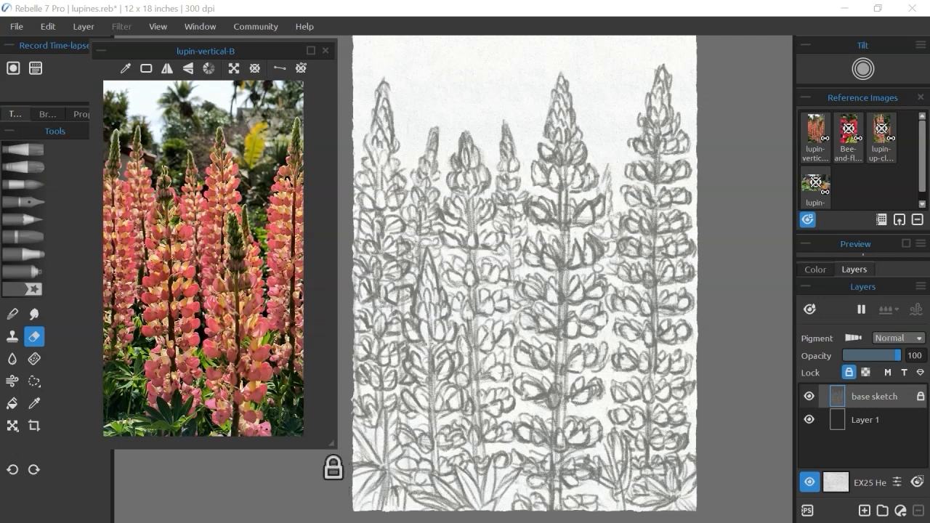
Choose the Wash Round brush from the Watercolor brushes, moving the reference photo clear of the brush list
{"action": "left_click", "coordinate": [47, 114]}
{"action": "mouse_move", "coordinate": [145, 50]}
{"action": "left_mouse_down"}
{"action": "mouse_move", "coordinate": [189, 48]}
{"action": "mouse_move", "coordinate": [172, 50]}
{"action": "left_mouse_up"}
{"action": "left_click", "coordinate": [78, 166]}
{"action": "scroll", "coordinate": [101, 240], "scroll_direction": "down", "scroll_amount": 4}
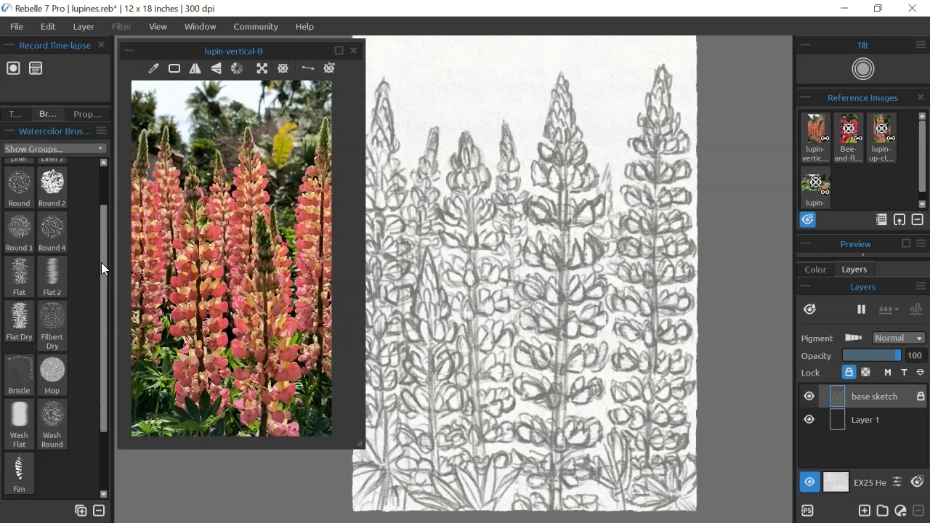
{"action": "left_click_drag", "start_coordinate": [101, 262], "coordinate": [102, 326]}
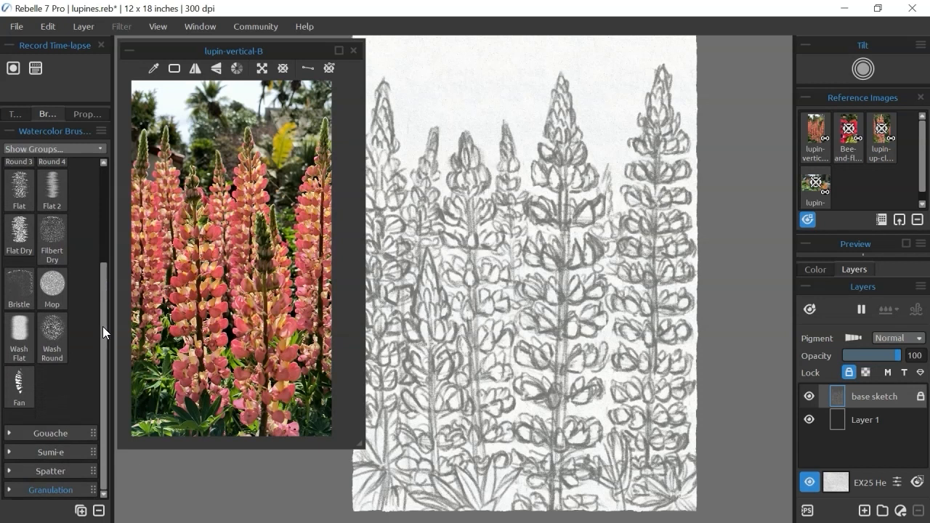
{"action": "left_click", "coordinate": [64, 338]}
{"action": "scroll", "coordinate": [97, 284], "scroll_direction": "up", "scroll_amount": 5}
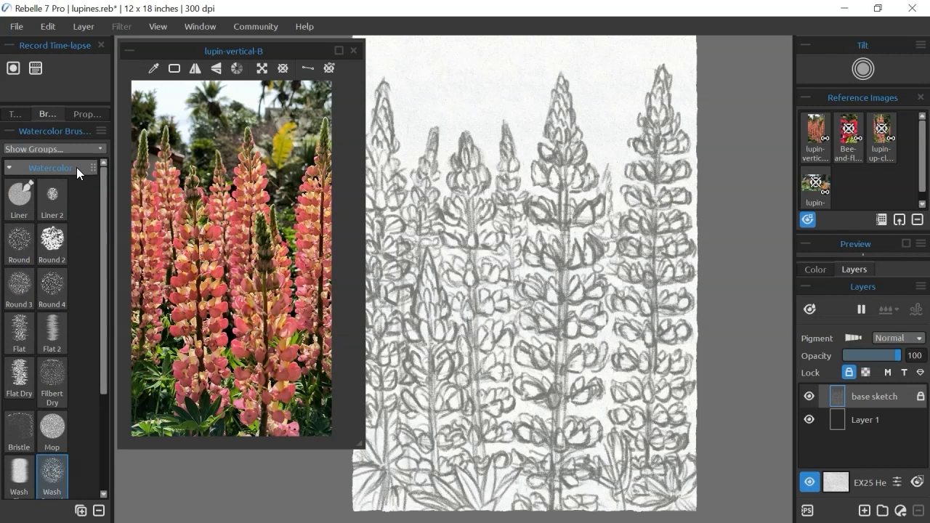
Sample a light orange from the lupin reference photo and shift its hue towards yellow
{"action": "left_click", "coordinate": [154, 68]}
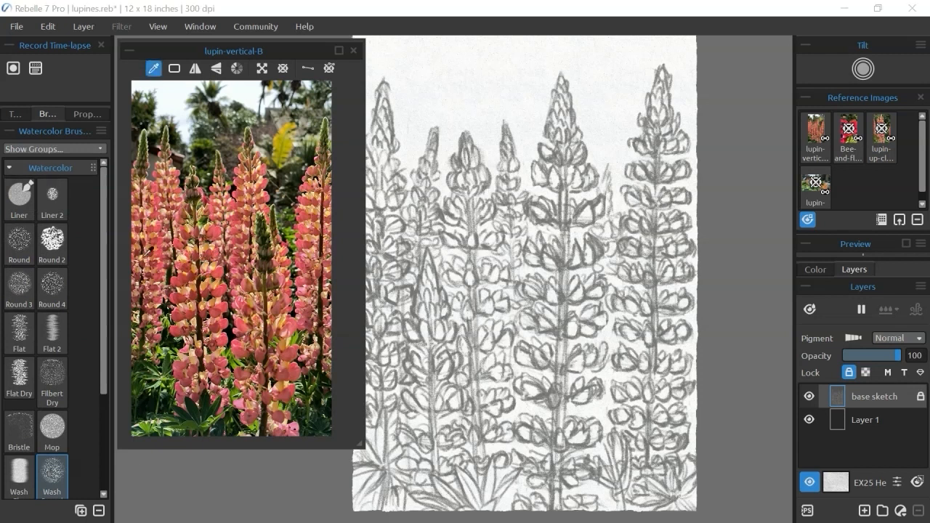
{"action": "left_click", "coordinate": [817, 270]}
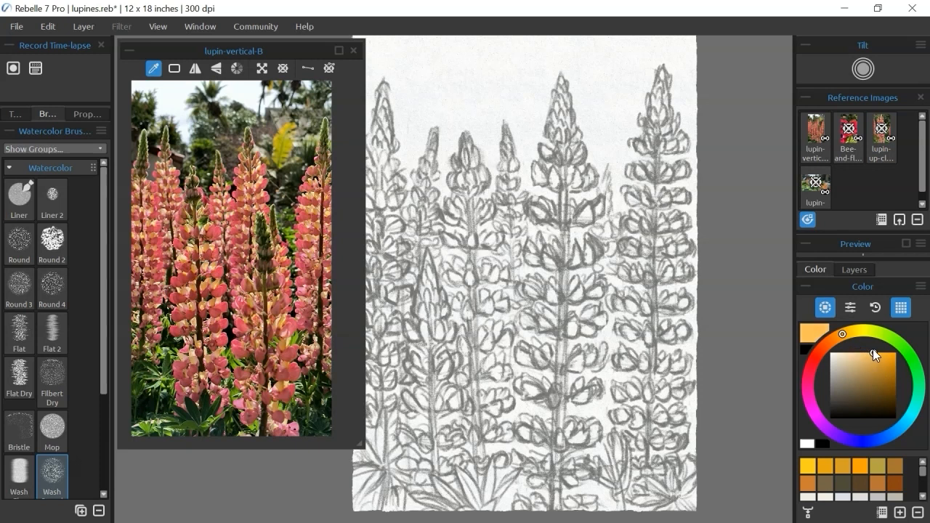
{"action": "left_click_drag", "start_coordinate": [841, 333], "coordinate": [841, 333]}
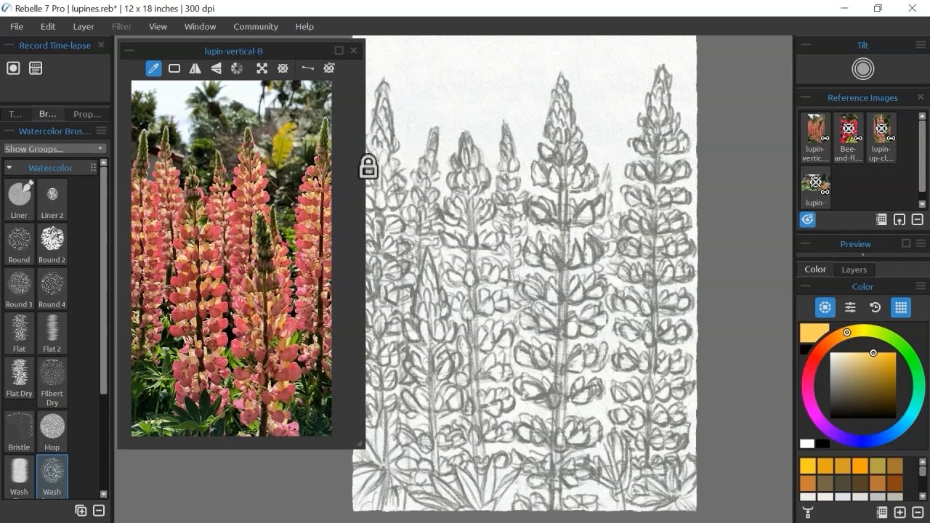
Make Layer 1 the active layer and move the reference photo clear of the lupin drawing
{"action": "left_click", "coordinate": [854, 269]}
{"action": "left_click", "coordinate": [891, 419]}
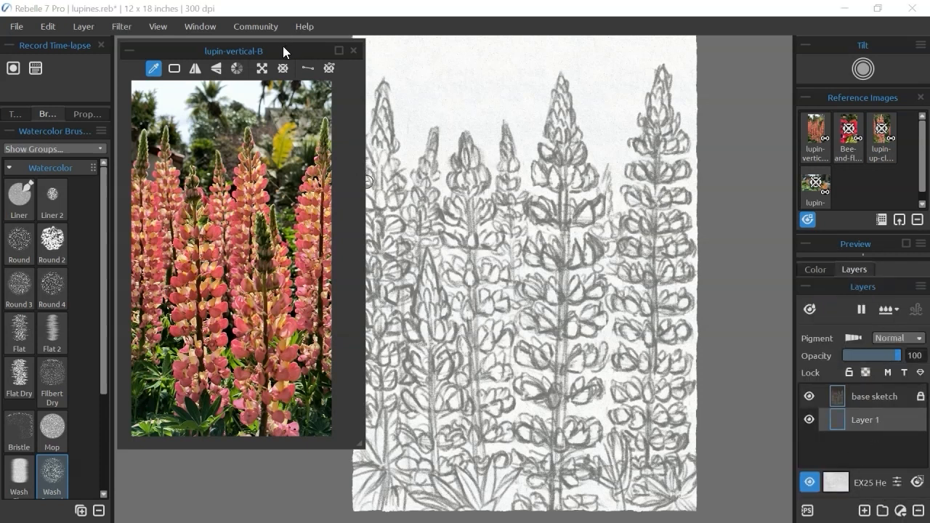
{"action": "left_click_drag", "start_coordinate": [276, 50], "coordinate": [215, 43]}
{"action": "left_click_drag", "start_coordinate": [500, 194], "coordinate": [467, 194]}
{"action": "left_click_drag", "start_coordinate": [258, 41], "coordinate": [215, 45]}
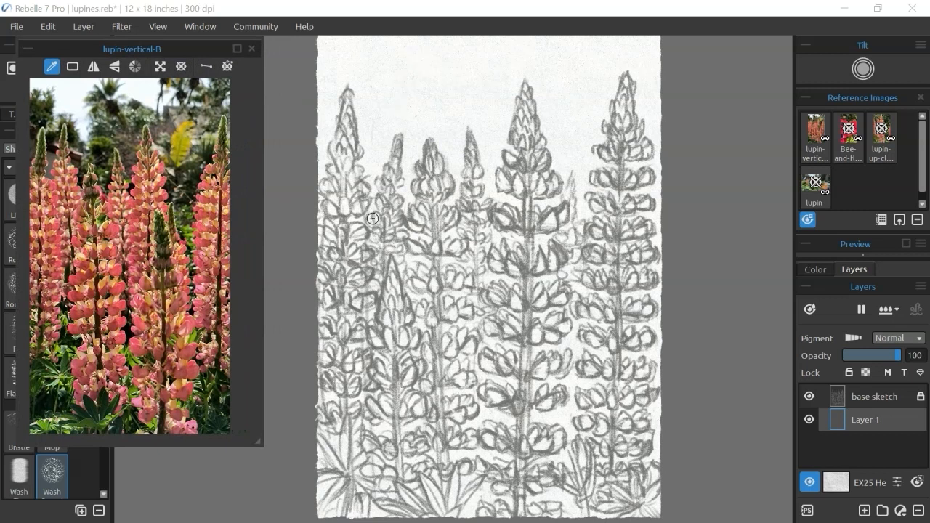
{"action": "left_click_drag", "start_coordinate": [459, 159], "coordinate": [432, 161]}
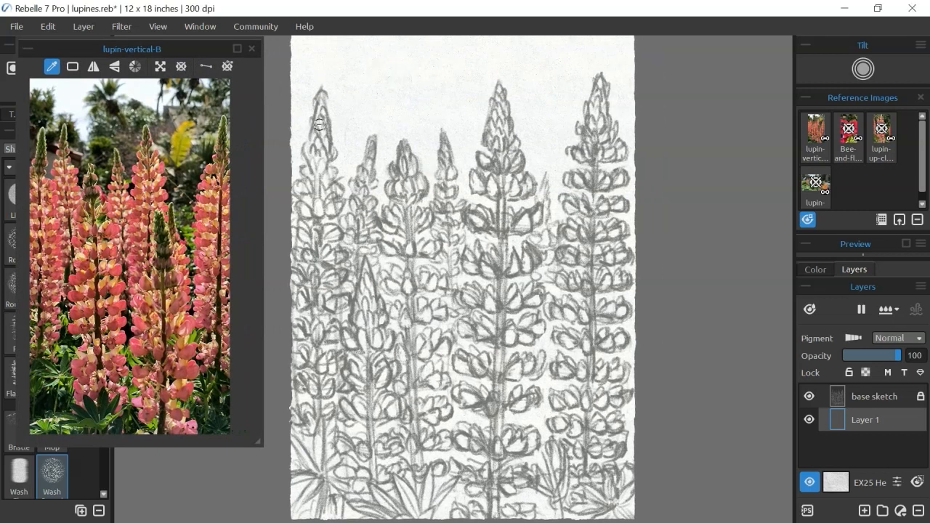
Brush a light orange-yellow watercolor wash over all the lupin spikes, leaving the leaves unpainted
{"action": "mouse_move", "coordinate": [318, 142]}
{"action": "left_mouse_down"}
{"action": "mouse_move", "coordinate": [319, 221]}
{"action": "mouse_move", "coordinate": [303, 218]}
{"action": "mouse_move", "coordinate": [329, 195]}
{"action": "left_mouse_up"}
{"action": "mouse_move", "coordinate": [319, 268]}
{"action": "left_mouse_down"}
{"action": "mouse_move", "coordinate": [330, 347]}
{"action": "mouse_move", "coordinate": [306, 365]}
{"action": "mouse_move", "coordinate": [339, 376]}
{"action": "mouse_move", "coordinate": [309, 409]}
{"action": "mouse_move", "coordinate": [328, 396]}
{"action": "left_mouse_up"}
{"action": "mouse_move", "coordinate": [356, 226]}
{"action": "left_mouse_down"}
{"action": "mouse_move", "coordinate": [378, 378]}
{"action": "mouse_move", "coordinate": [436, 219]}
{"action": "mouse_move", "coordinate": [492, 221]}
{"action": "mouse_move", "coordinate": [488, 508]}
{"action": "left_mouse_up"}
{"action": "mouse_move", "coordinate": [596, 104]}
{"action": "left_mouse_down"}
{"action": "mouse_move", "coordinate": [578, 307]}
{"action": "mouse_move", "coordinate": [545, 329]}
{"action": "mouse_move", "coordinate": [485, 431]}
{"action": "left_mouse_up"}
Shift the paint to a purer yellow and brush more wash over the spikes
{"action": "left_click", "coordinate": [816, 270]}
{"action": "left_click", "coordinate": [853, 331]}
{"action": "left_click_drag", "start_coordinate": [319, 149], "coordinate": [365, 317]}
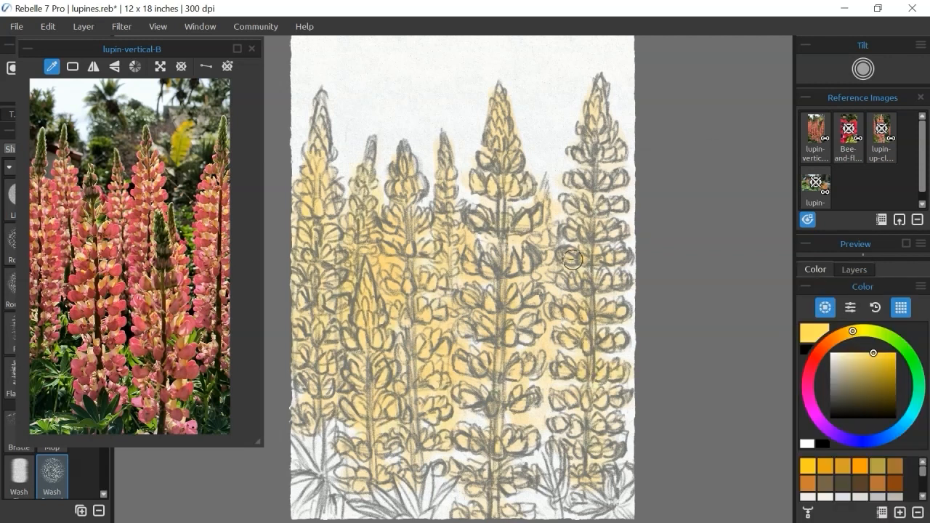
{"action": "scroll", "coordinate": [549, 474], "scroll_direction": "up", "scroll_amount": 1}
{"action": "left_click_drag", "start_coordinate": [457, 279], "coordinate": [539, 261]}
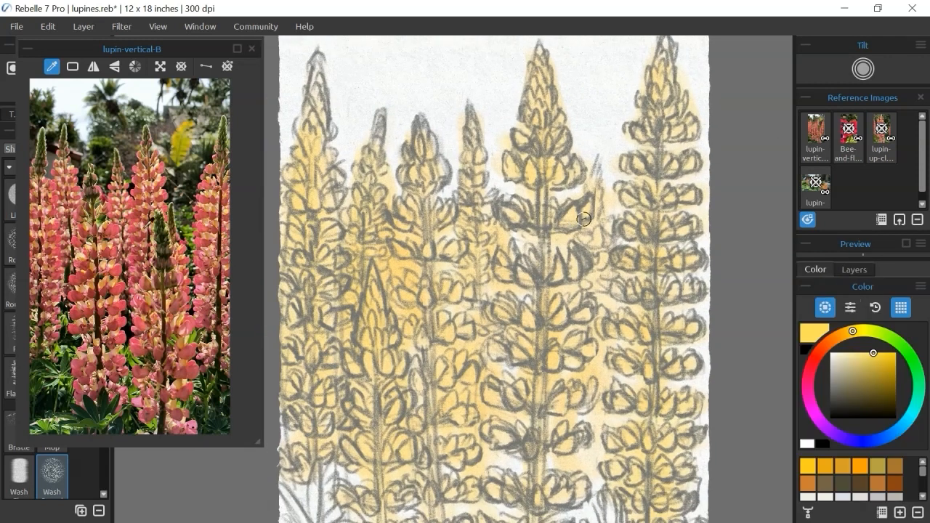
Sample a floret color from the reference, adjust it to pinkish red and dab it on the leftmost spike
{"action": "left_click", "coordinate": [117, 253]}
{"action": "left_click", "coordinate": [809, 370]}
{"action": "left_click", "coordinate": [870, 360]}
{"action": "left_click", "coordinate": [877, 361]}
{"action": "scroll", "coordinate": [341, 156], "scroll_direction": "up", "scroll_amount": 2}
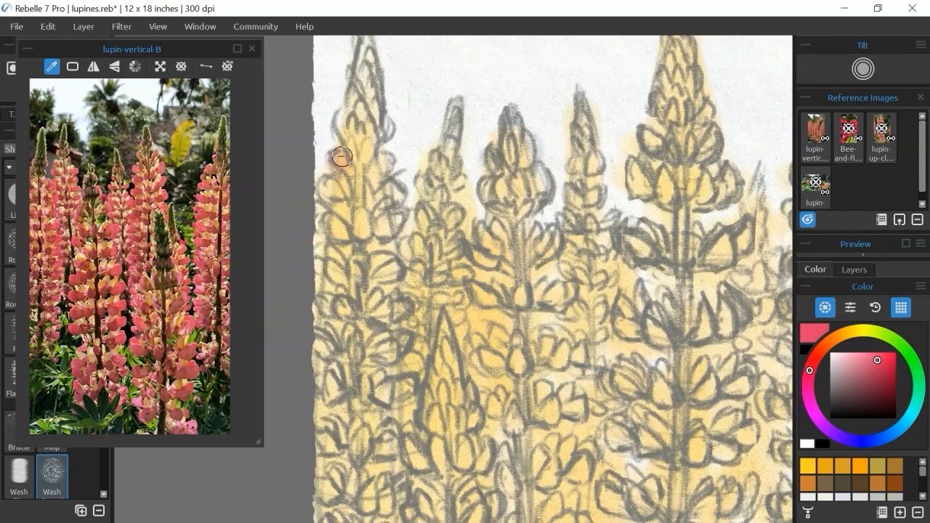
{"action": "left_click_drag", "start_coordinate": [342, 156], "coordinate": [350, 175]}
Shift the paint hue to a cooler pink and paint the leftmost spike's florets row by row
{"action": "mouse_move", "coordinate": [132, 49]}
{"action": "left_mouse_down"}
{"action": "mouse_move", "coordinate": [277, 52]}
{"action": "mouse_move", "coordinate": [170, 42]}
{"action": "left_mouse_up"}
{"action": "left_click", "coordinate": [808, 383]}
{"action": "mouse_move", "coordinate": [375, 166]}
{"action": "left_mouse_down"}
{"action": "mouse_move", "coordinate": [387, 162]}
{"action": "mouse_move", "coordinate": [384, 218]}
{"action": "mouse_move", "coordinate": [334, 233]}
{"action": "mouse_move", "coordinate": [345, 276]}
{"action": "mouse_move", "coordinate": [388, 187]}
{"action": "left_mouse_up"}
{"action": "left_click_drag", "start_coordinate": [385, 122], "coordinate": [392, 147]}
{"action": "scroll", "coordinate": [450, 145], "scroll_direction": "down", "scroll_amount": 2}
{"action": "left_click_drag", "start_coordinate": [450, 145], "coordinate": [430, 137]}
{"action": "mouse_move", "coordinate": [339, 255]}
{"action": "left_mouse_down"}
{"action": "mouse_move", "coordinate": [363, 264]}
{"action": "mouse_move", "coordinate": [393, 253]}
{"action": "left_mouse_up"}
{"action": "mouse_move", "coordinate": [372, 292]}
{"action": "left_mouse_down"}
{"action": "mouse_move", "coordinate": [390, 283]}
{"action": "mouse_move", "coordinate": [358, 290]}
{"action": "left_mouse_up"}
{"action": "left_click_drag", "start_coordinate": [371, 311], "coordinate": [401, 319]}
{"action": "left_click_drag", "start_coordinate": [365, 358], "coordinate": [410, 354]}
Paint reddish-pink florets row by row on the short front spike beside the leftmost one
{"action": "left_click_drag", "start_coordinate": [419, 340], "coordinate": [445, 326]}
{"action": "left_click_drag", "start_coordinate": [404, 405], "coordinate": [452, 412]}
{"action": "left_click_drag", "start_coordinate": [437, 456], "coordinate": [462, 445]}
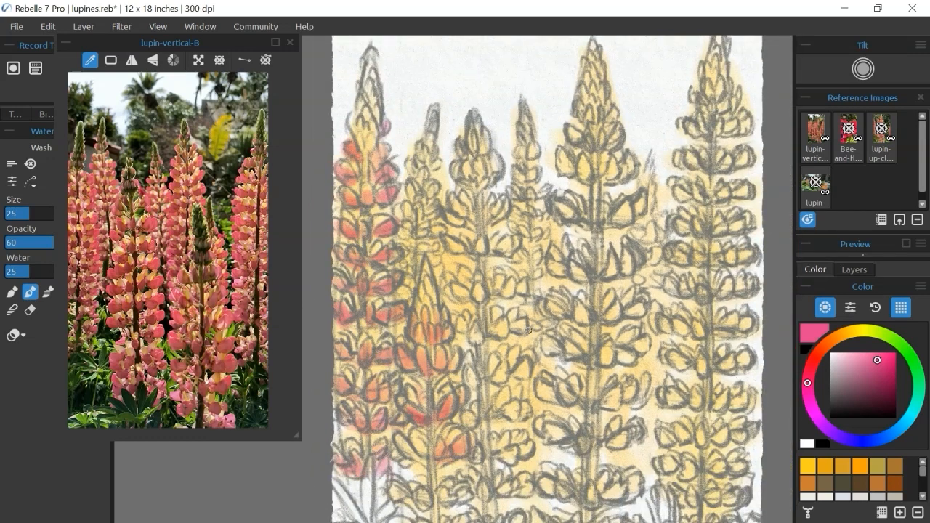
Enlarge the brush to size 30 and paint pink florets on the smaller spikes between the leftmost and large centre spikes
{"action": "key", "text": "bracketright"}
{"action": "left_click_drag", "start_coordinate": [450, 305], "coordinate": [442, 264]}
{"action": "left_click_drag", "start_coordinate": [490, 334], "coordinate": [517, 320]}
{"action": "left_click_drag", "start_coordinate": [446, 252], "coordinate": [476, 250]}
{"action": "left_click_drag", "start_coordinate": [457, 125], "coordinate": [491, 150]}
{"action": "left_click_drag", "start_coordinate": [493, 405], "coordinate": [519, 417]}
{"action": "left_click_drag", "start_coordinate": [518, 212], "coordinate": [514, 266]}
Paint pink florets down both sides of the large centre spike
{"action": "mouse_move", "coordinate": [547, 164]}
{"action": "left_mouse_down"}
{"action": "mouse_move", "coordinate": [567, 176]}
{"action": "mouse_move", "coordinate": [634, 168]}
{"action": "left_mouse_up"}
{"action": "left_click_drag", "start_coordinate": [603, 181], "coordinate": [586, 223]}
{"action": "left_click_drag", "start_coordinate": [584, 274], "coordinate": [609, 255]}
{"action": "mouse_move", "coordinate": [521, 343]}
{"action": "left_mouse_down"}
{"action": "mouse_move", "coordinate": [558, 355]}
{"action": "mouse_move", "coordinate": [596, 273]}
{"action": "left_mouse_up"}
{"action": "left_click_drag", "start_coordinate": [526, 352], "coordinate": [547, 365]}
{"action": "left_click_drag", "start_coordinate": [541, 419], "coordinate": [560, 428]}
{"action": "left_click_drag", "start_coordinate": [618, 378], "coordinate": [622, 325]}
{"action": "left_click_drag", "start_coordinate": [527, 445], "coordinate": [554, 455]}
Paint pink florets down the whole rightmost spike
{"action": "left_click_drag", "start_coordinate": [657, 309], "coordinate": [733, 321]}
{"action": "left_click_drag", "start_coordinate": [657, 237], "coordinate": [688, 253]}
{"action": "left_click_drag", "start_coordinate": [708, 172], "coordinate": [734, 161]}
{"action": "left_click_drag", "start_coordinate": [736, 312], "coordinate": [707, 408]}
{"action": "scroll", "coordinate": [673, 166], "scroll_direction": "down", "scroll_amount": 1}
{"action": "left_click_drag", "start_coordinate": [644, 173], "coordinate": [696, 169]}
{"action": "left_click_drag", "start_coordinate": [682, 195], "coordinate": [702, 190]}
{"action": "left_click_drag", "start_coordinate": [646, 147], "coordinate": [663, 150]}
{"action": "left_click_drag", "start_coordinate": [659, 116], "coordinate": [696, 115]}
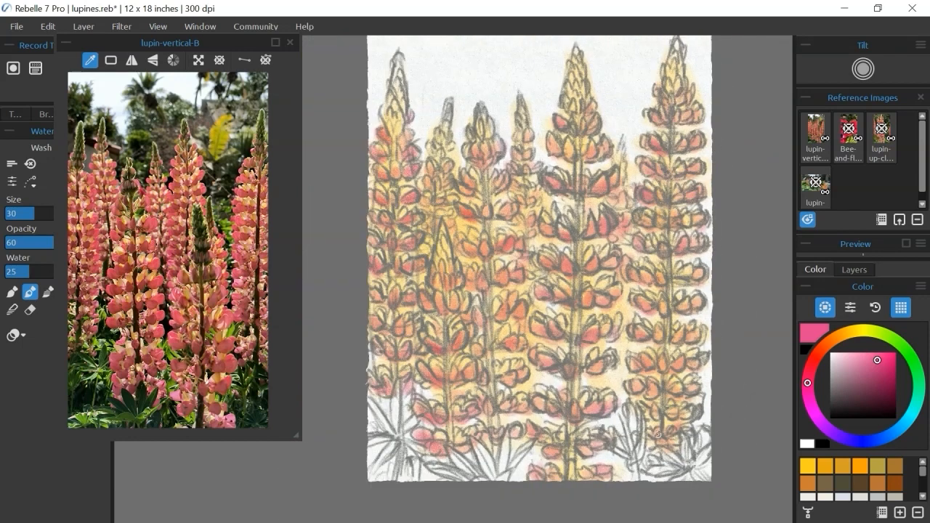
Sample a leaf green from the reference photo, shift its hue and paint the left and central leaf clusters
{"action": "left_click", "coordinate": [150, 426]}
{"action": "left_click", "coordinate": [896, 340]}
{"action": "left_click", "coordinate": [854, 270]}
{"action": "left_click_drag", "start_coordinate": [475, 443], "coordinate": [497, 480]}
{"action": "left_click_drag", "start_coordinate": [506, 436], "coordinate": [506, 478]}
{"action": "left_click_drag", "start_coordinate": [448, 448], "coordinate": [489, 480]}
{"action": "left_click_drag", "start_coordinate": [426, 465], "coordinate": [477, 479]}
{"action": "left_click_drag", "start_coordinate": [397, 386], "coordinate": [397, 436]}
{"action": "left_click_drag", "start_coordinate": [370, 400], "coordinate": [394, 435]}
{"action": "left_click_drag", "start_coordinate": [371, 455], "coordinate": [395, 439]}
{"action": "left_click_drag", "start_coordinate": [383, 477], "coordinate": [396, 441]}
{"action": "left_click_drag", "start_coordinate": [418, 472], "coordinate": [400, 442]}
{"action": "left_click_drag", "start_coordinate": [418, 418], "coordinate": [399, 437]}
Paint the leaf clusters at the lower right of the sketch with the same green
{"action": "mouse_move", "coordinate": [624, 412]}
{"action": "left_mouse_down"}
{"action": "mouse_move", "coordinate": [632, 479]}
{"action": "mouse_move", "coordinate": [634, 468]}
{"action": "left_mouse_up"}
{"action": "left_click_drag", "start_coordinate": [615, 436], "coordinate": [631, 467]}
{"action": "left_click_drag", "start_coordinate": [659, 447], "coordinate": [684, 462]}
{"action": "left_click_drag", "start_coordinate": [700, 429], "coordinate": [687, 461]}
{"action": "left_click_drag", "start_coordinate": [709, 457], "coordinate": [688, 463]}
{"action": "left_click_drag", "start_coordinate": [646, 469], "coordinate": [687, 465]}
Lighten the green and brush a second layer of strokes over all the leaf clusters
{"action": "left_click", "coordinate": [815, 270]}
{"action": "left_click", "coordinate": [866, 373]}
{"action": "left_click_drag", "start_coordinate": [370, 397], "coordinate": [399, 438]}
{"action": "left_click_drag", "start_coordinate": [370, 449], "coordinate": [387, 438]}
{"action": "mouse_move", "coordinate": [400, 480]}
{"action": "left_mouse_down"}
{"action": "mouse_move", "coordinate": [399, 453]}
{"action": "mouse_move", "coordinate": [477, 476]}
{"action": "left_mouse_up"}
{"action": "left_click_drag", "start_coordinate": [478, 444], "coordinate": [500, 479]}
{"action": "left_click_drag", "start_coordinate": [624, 414], "coordinate": [631, 456]}
{"action": "left_click_drag", "start_coordinate": [644, 434], "coordinate": [635, 470]}
{"action": "left_click_drag", "start_coordinate": [609, 448], "coordinate": [629, 471]}
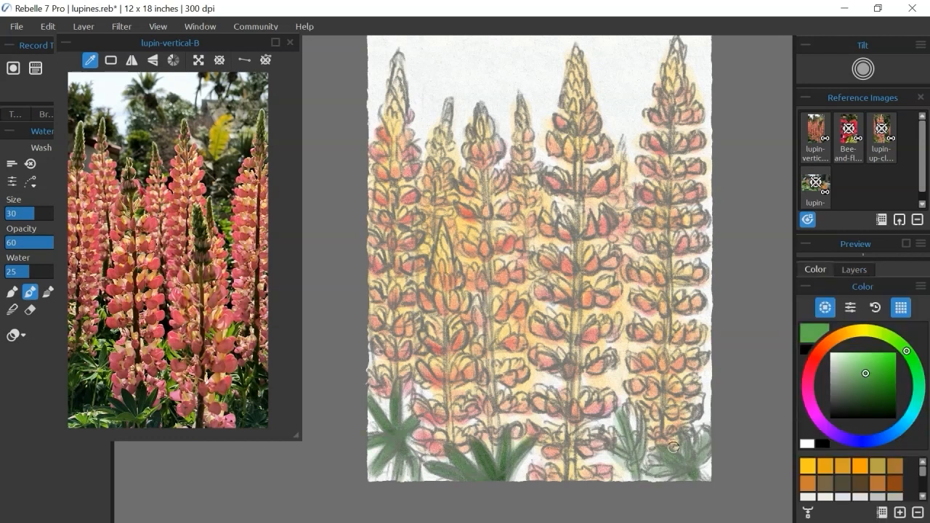
{"action": "left_click_drag", "start_coordinate": [669, 444], "coordinate": [685, 460]}
{"action": "left_click_drag", "start_coordinate": [710, 440], "coordinate": [691, 462]}
{"action": "left_click_drag", "start_coordinate": [710, 476], "coordinate": [691, 465]}
Darken the green, raise the brush opacity to 87 and paint the gaps between the left leaves
{"action": "left_click", "coordinate": [884, 403]}
{"action": "left_click", "coordinate": [92, 243]}
{"action": "mouse_move", "coordinate": [171, 43]}
{"action": "left_mouse_down"}
{"action": "mouse_move", "coordinate": [236, 53]}
{"action": "mouse_move", "coordinate": [160, 50]}
{"action": "left_mouse_up"}
{"action": "left_click", "coordinate": [24, 213]}
{"action": "left_click_drag", "start_coordinate": [371, 410], "coordinate": [381, 434]}
{"action": "left_click_drag", "start_coordinate": [374, 391], "coordinate": [402, 423]}
{"action": "left_click_drag", "start_coordinate": [423, 464], "coordinate": [440, 479]}
Set the brush size to 40 and fill the background around all the leaf clusters with dark green
{"action": "left_click", "coordinate": [39, 213]}
{"action": "left_click_drag", "start_coordinate": [534, 452], "coordinate": [513, 476]}
{"action": "mouse_move", "coordinate": [425, 465]}
{"action": "left_mouse_down"}
{"action": "mouse_move", "coordinate": [461, 479]}
{"action": "mouse_move", "coordinate": [407, 465]}
{"action": "left_mouse_up"}
{"action": "mouse_move", "coordinate": [418, 451]}
{"action": "left_mouse_down"}
{"action": "mouse_move", "coordinate": [386, 461]}
{"action": "mouse_move", "coordinate": [392, 475]}
{"action": "left_mouse_up"}
{"action": "left_click_drag", "start_coordinate": [641, 458], "coordinate": [592, 474]}
{"action": "left_click_drag", "start_coordinate": [707, 422], "coordinate": [683, 480]}
{"action": "left_click_drag", "start_coordinate": [607, 423], "coordinate": [630, 465]}
{"action": "left_click_drag", "start_coordinate": [660, 434], "coordinate": [643, 469]}
{"action": "left_click_drag", "start_coordinate": [413, 445], "coordinate": [445, 457]}
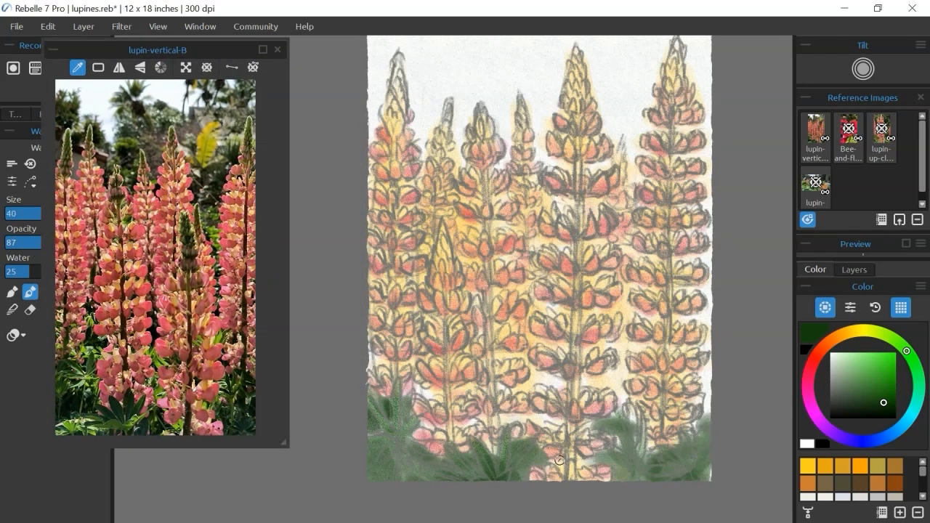
Unlock the base sketch layer, set its blending mode to Subtract, relock it and make Layer 1 active
{"action": "left_click", "coordinate": [855, 271]}
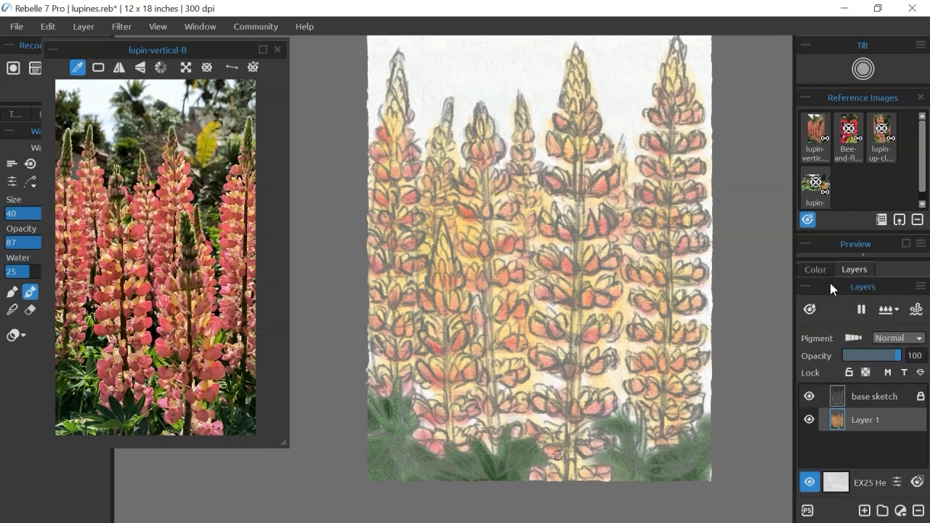
{"action": "left_click", "coordinate": [858, 387]}
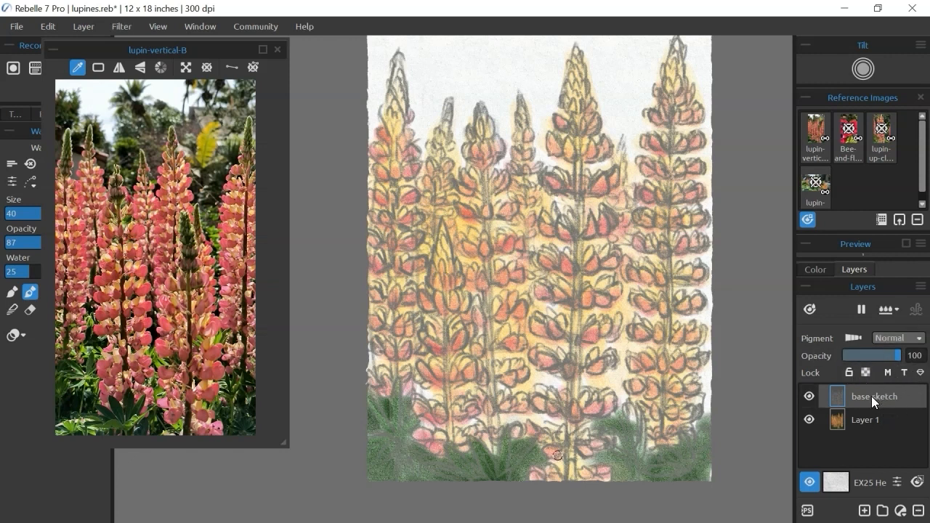
{"action": "left_click", "coordinate": [888, 339]}
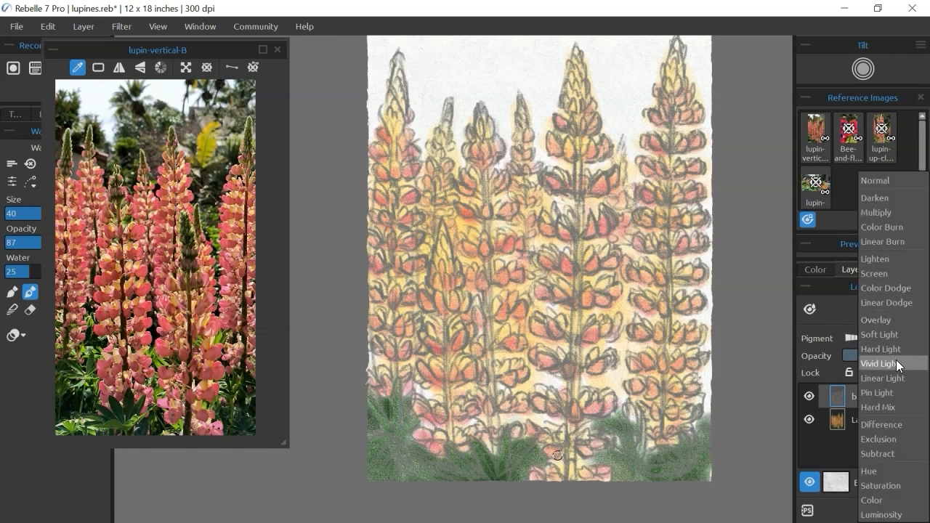
{"action": "left_click", "coordinate": [883, 453]}
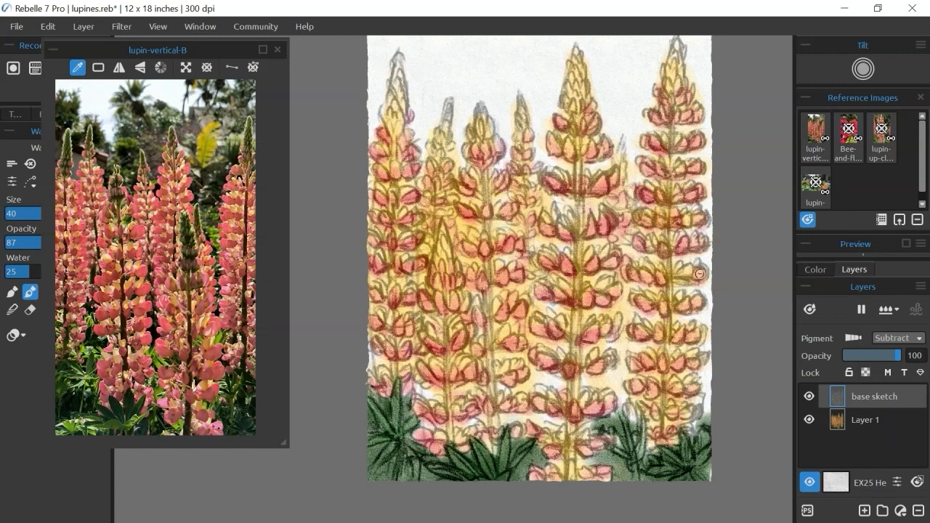
{"action": "left_click", "coordinate": [851, 373]}
{"action": "left_click", "coordinate": [869, 426]}
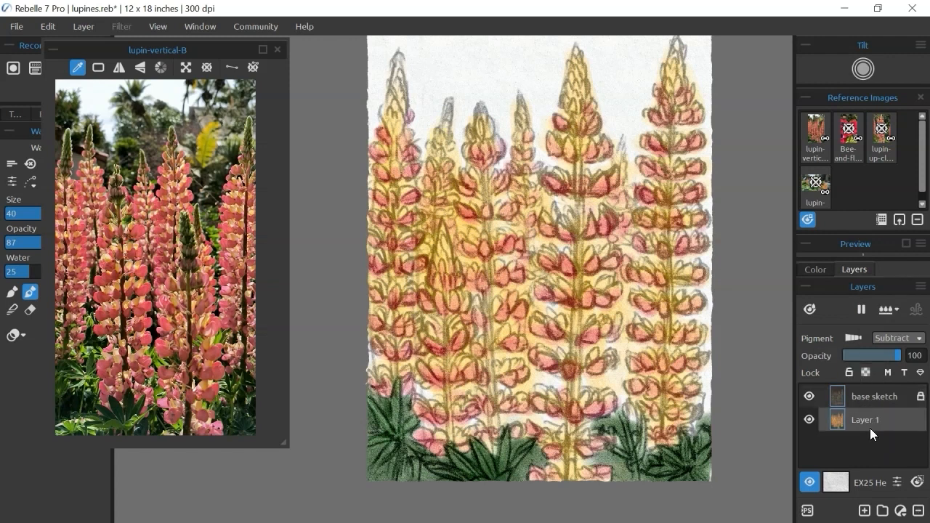
Move the lupin reference image clear of the tool panels and bring up the watercolor brushes
{"action": "left_click_drag", "start_coordinate": [175, 49], "coordinate": [246, 46]}
{"action": "left_click", "coordinate": [47, 114]}
{"action": "left_click_drag", "start_coordinate": [824, 262], "coordinate": [824, 263]}
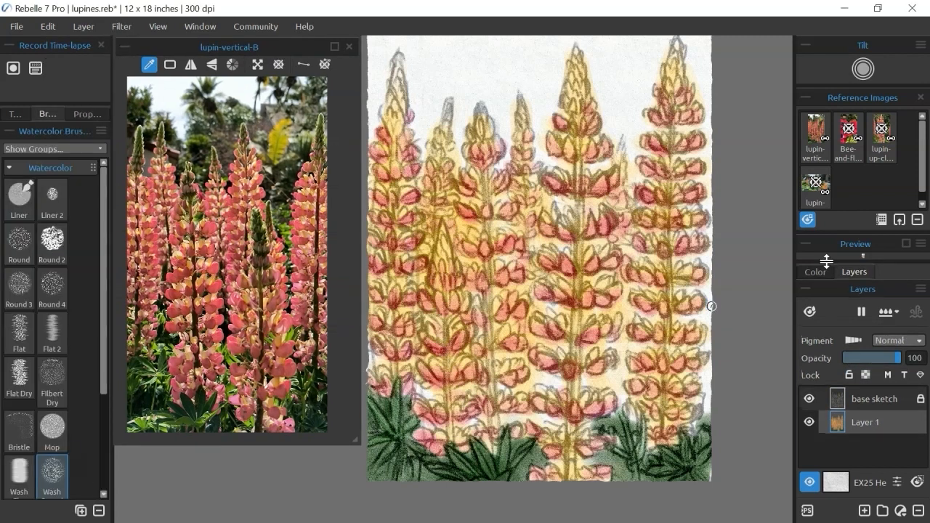
Choose a yellow-green and paint the pointed bud tips of the lupin spikes
{"action": "left_click", "coordinate": [815, 271]}
{"action": "left_click", "coordinate": [883, 337]}
{"action": "left_click", "coordinate": [878, 366]}
{"action": "left_click", "coordinate": [875, 376]}
{"action": "left_click_drag", "start_coordinate": [575, 218], "coordinate": [565, 253]}
{"action": "left_click_drag", "start_coordinate": [565, 87], "coordinate": [567, 166]}
{"action": "left_click_drag", "start_coordinate": [435, 262], "coordinate": [436, 315]}
{"action": "left_click_drag", "start_coordinate": [437, 140], "coordinate": [432, 195]}
{"action": "left_click_drag", "start_coordinate": [471, 146], "coordinate": [475, 189]}
{"action": "left_click_drag", "start_coordinate": [511, 138], "coordinate": [513, 182]}
{"action": "left_click_drag", "start_coordinate": [667, 78], "coordinate": [665, 138]}
{"action": "left_click_drag", "start_coordinate": [660, 99], "coordinate": [663, 138]}
{"action": "left_click_drag", "start_coordinate": [386, 94], "coordinate": [382, 182]}
Brush yellow-green accents over the leaves along the base of the painting
{"action": "left_click_drag", "start_coordinate": [387, 419], "coordinate": [389, 482]}
{"action": "mouse_move", "coordinate": [386, 443]}
{"action": "left_mouse_down"}
{"action": "mouse_move", "coordinate": [365, 474]}
{"action": "mouse_move", "coordinate": [415, 450]}
{"action": "left_mouse_up"}
{"action": "left_click", "coordinate": [848, 273]}
{"action": "left_click_drag", "start_coordinate": [426, 486], "coordinate": [413, 463]}
{"action": "left_click_drag", "start_coordinate": [509, 472], "coordinate": [479, 490]}
{"action": "left_click_drag", "start_coordinate": [651, 433], "coordinate": [653, 490]}
{"action": "left_click_drag", "start_coordinate": [695, 456], "coordinate": [720, 498]}
{"action": "left_click_drag", "start_coordinate": [735, 455], "coordinate": [709, 480]}
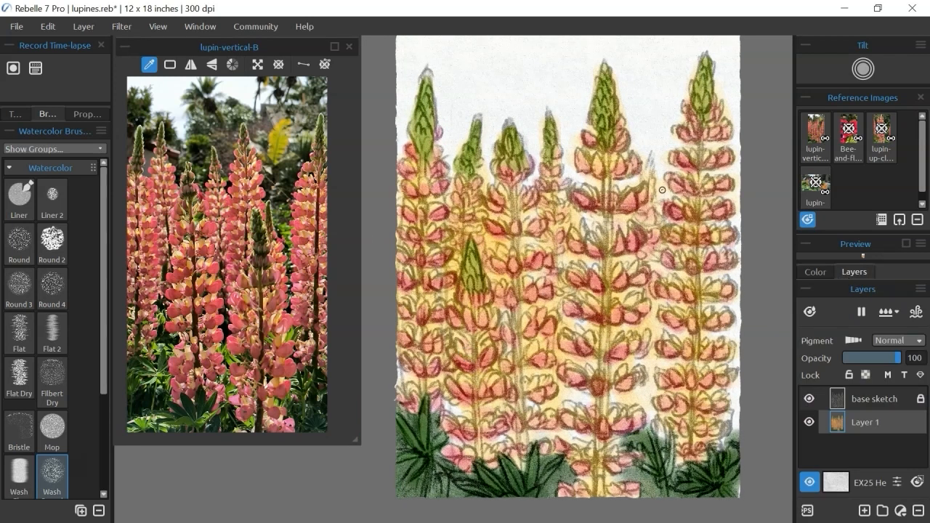
Choose a darker green and shade the bud tips of the spikes, including the faint small one
{"action": "left_click", "coordinate": [815, 272]}
{"action": "left_click", "coordinate": [898, 346]}
{"action": "left_click", "coordinate": [878, 392]}
{"action": "left_click", "coordinate": [908, 355]}
{"action": "left_click", "coordinate": [872, 404]}
{"action": "left_click", "coordinate": [871, 398]}
{"action": "left_click_drag", "start_coordinate": [608, 148], "coordinate": [606, 82]}
{"action": "mouse_move", "coordinate": [696, 113]}
{"action": "left_mouse_down"}
{"action": "mouse_move", "coordinate": [705, 78]}
{"action": "mouse_move", "coordinate": [708, 126]}
{"action": "left_mouse_up"}
{"action": "left_click_drag", "start_coordinate": [417, 145], "coordinate": [428, 93]}
{"action": "left_click_drag", "start_coordinate": [463, 168], "coordinate": [478, 123]}
{"action": "left_click_drag", "start_coordinate": [506, 168], "coordinate": [514, 135]}
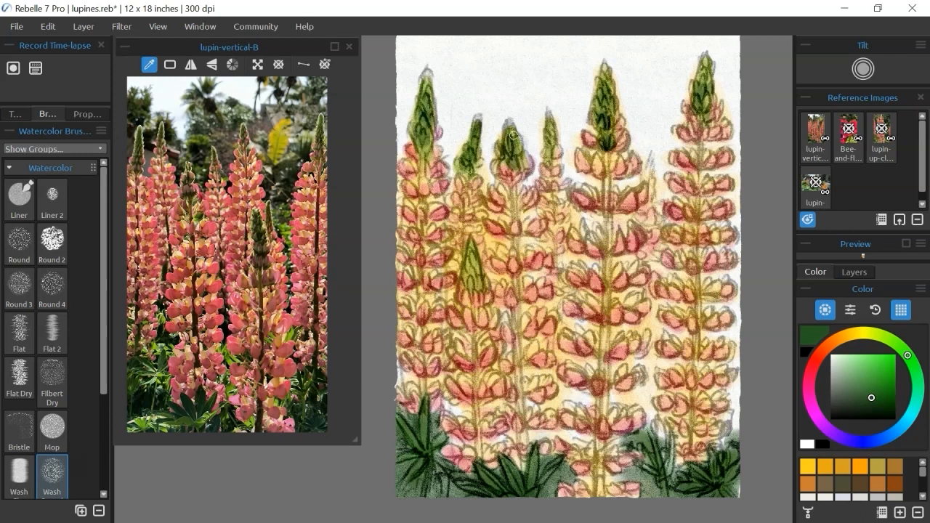
{"action": "left_click_drag", "start_coordinate": [474, 289], "coordinate": [472, 249]}
{"action": "left_click_drag", "start_coordinate": [650, 200], "coordinate": [650, 169]}
Choose a light cool pink and brush it over florets across the left, centre and right spikes
{"action": "left_click", "coordinate": [808, 385]}
{"action": "left_click", "coordinate": [866, 355]}
{"action": "left_click_drag", "start_coordinate": [408, 175], "coordinate": [437, 188]}
{"action": "left_click_drag", "start_coordinate": [494, 291], "coordinate": [543, 298]}
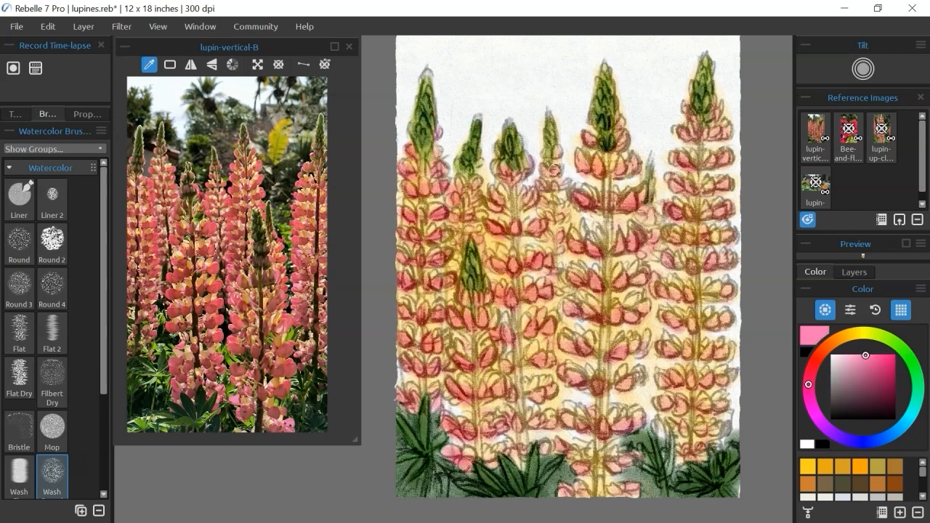
{"action": "left_click_drag", "start_coordinate": [569, 420], "coordinate": [636, 426]}
{"action": "left_click_drag", "start_coordinate": [663, 378], "coordinate": [691, 382]}
Choose a dark reddish brown and paint stems through the front, middle, centre and right spikes
{"action": "left_click", "coordinate": [814, 360]}
{"action": "left_click", "coordinate": [882, 400]}
{"action": "left_click", "coordinate": [854, 271]}
{"action": "left_click_drag", "start_coordinate": [523, 417], "coordinate": [515, 307]}
{"action": "left_click_drag", "start_coordinate": [475, 361], "coordinate": [472, 330]}
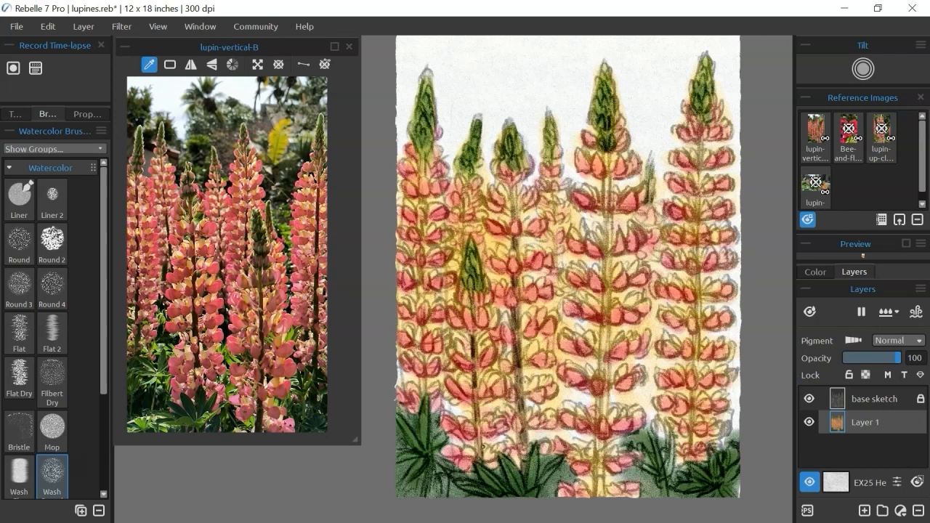
{"action": "left_click_drag", "start_coordinate": [479, 461], "coordinate": [478, 424]}
{"action": "left_click_drag", "start_coordinate": [600, 497], "coordinate": [599, 468]}
{"action": "left_click_drag", "start_coordinate": [602, 418], "coordinate": [604, 324]}
{"action": "left_click_drag", "start_coordinate": [696, 377], "coordinate": [699, 298]}
Extend the large centre spike's stem upward, adjust the brown and deepen the centre, front and leftmost stems
{"action": "left_click", "coordinate": [816, 272]}
{"action": "left_click_drag", "start_coordinate": [607, 247], "coordinate": [609, 180]}
{"action": "left_click", "coordinate": [881, 398]}
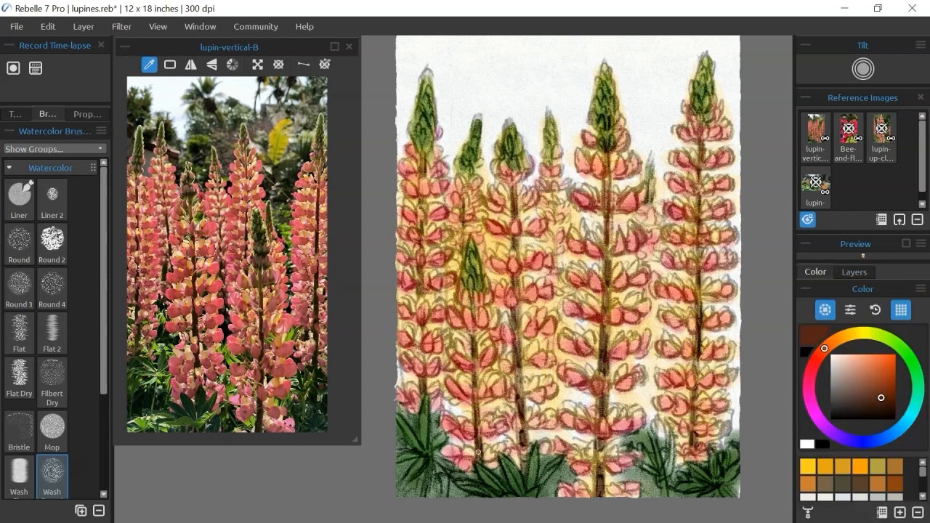
{"action": "left_click_drag", "start_coordinate": [600, 497], "coordinate": [601, 465]}
{"action": "left_click_drag", "start_coordinate": [478, 442], "coordinate": [476, 395]}
{"action": "left_click_drag", "start_coordinate": [418, 300], "coordinate": [419, 276]}
Choose a bright yellow-green and brush it softly into the background gap between the centre and right spikes
{"action": "left_click", "coordinate": [854, 272]}
{"action": "left_click", "coordinate": [815, 272]}
{"action": "left_click", "coordinate": [880, 378]}
{"action": "left_click", "coordinate": [854, 272]}
{"action": "left_click", "coordinate": [816, 272]}
{"action": "left_click", "coordinate": [882, 338]}
{"action": "left_click_drag", "start_coordinate": [648, 368], "coordinate": [643, 404]}
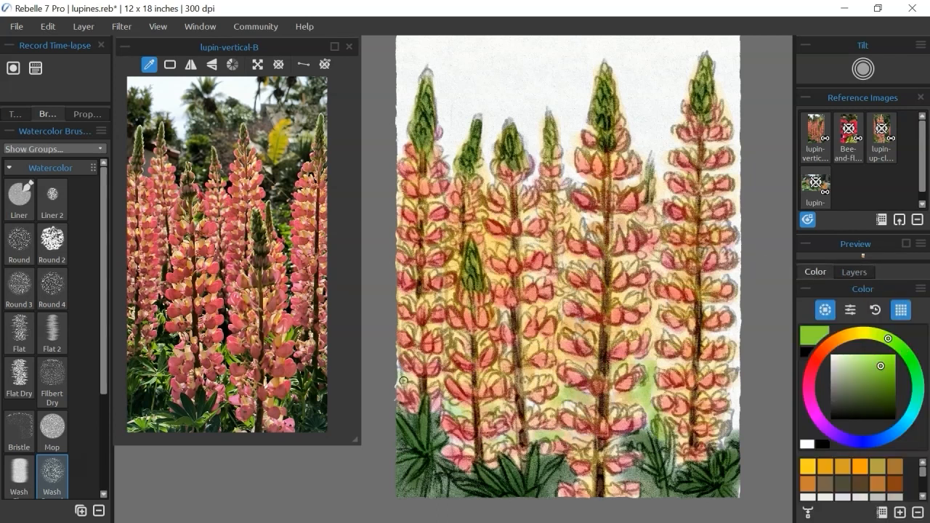
Brush soft pink background tints around the florets of the centre and right spikes
{"action": "left_click", "coordinate": [854, 272]}
{"action": "left_click", "coordinate": [849, 375]}
{"action": "left_click_drag", "start_coordinate": [665, 333], "coordinate": [690, 333]}
{"action": "left_click_drag", "start_coordinate": [706, 334], "coordinate": [729, 337]}
{"action": "left_click_drag", "start_coordinate": [655, 315], "coordinate": [656, 337]}
{"action": "left_click_drag", "start_coordinate": [636, 395], "coordinate": [612, 411]}
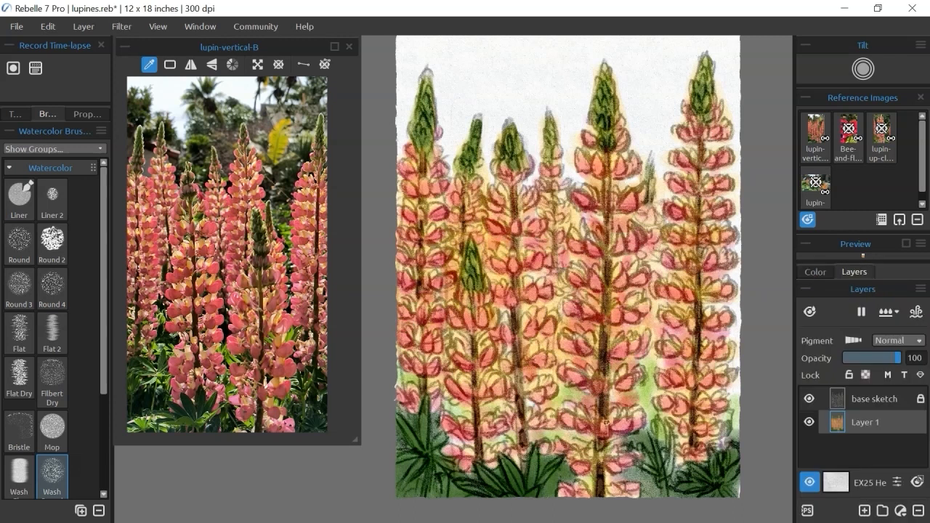
Rename the painted watercolor layer as plant-base and lock it
{"action": "left_click", "coordinate": [849, 375]}
{"action": "double_click", "coordinate": [871, 431]}
{"action": "type", "text": "plant-base"}
{"action": "key", "text": "Return"}
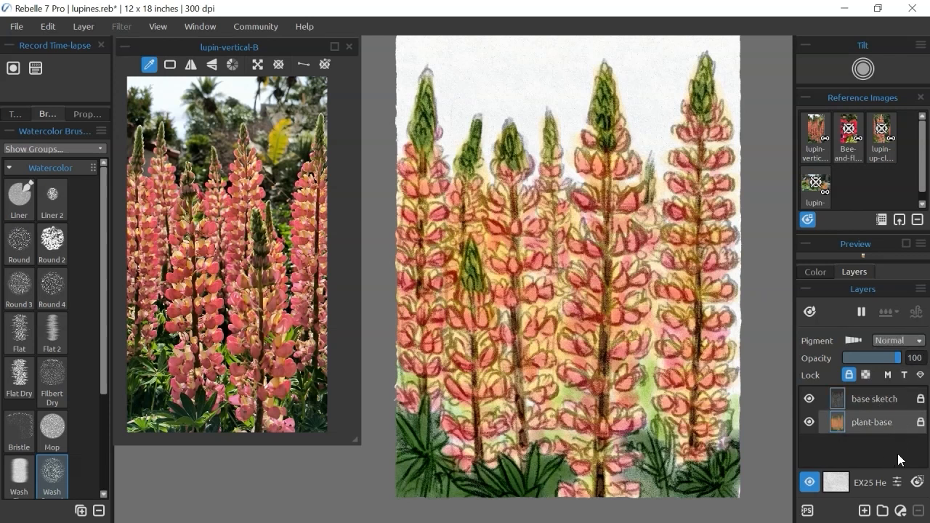
Add a new layer beneath plant-base and brush a pale blue wash across the sky
{"action": "left_click", "coordinate": [864, 511]}
{"action": "left_click_drag", "start_coordinate": [874, 421], "coordinate": [872, 446]}
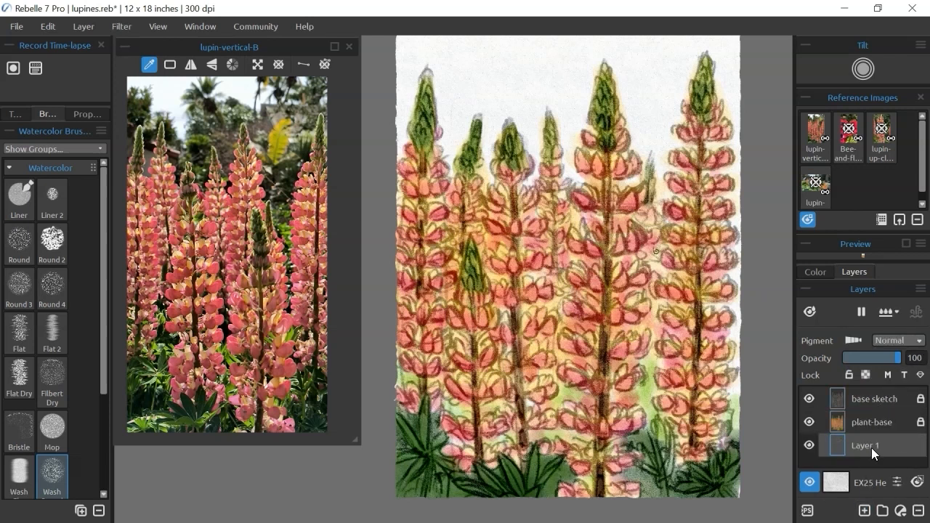
{"action": "left_click_drag", "start_coordinate": [758, 263], "coordinate": [756, 315]}
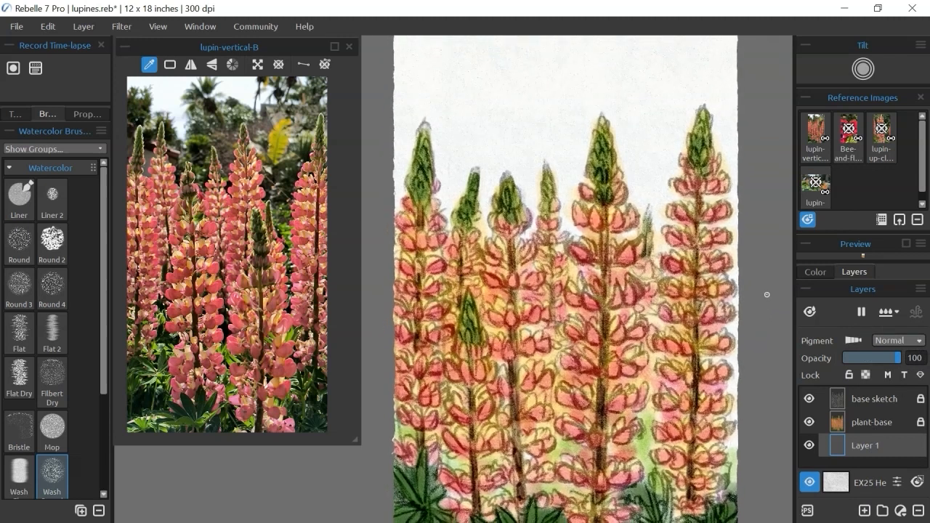
{"action": "left_click", "coordinate": [816, 273]}
{"action": "left_click_drag", "start_coordinate": [846, 367], "coordinate": [846, 364]}
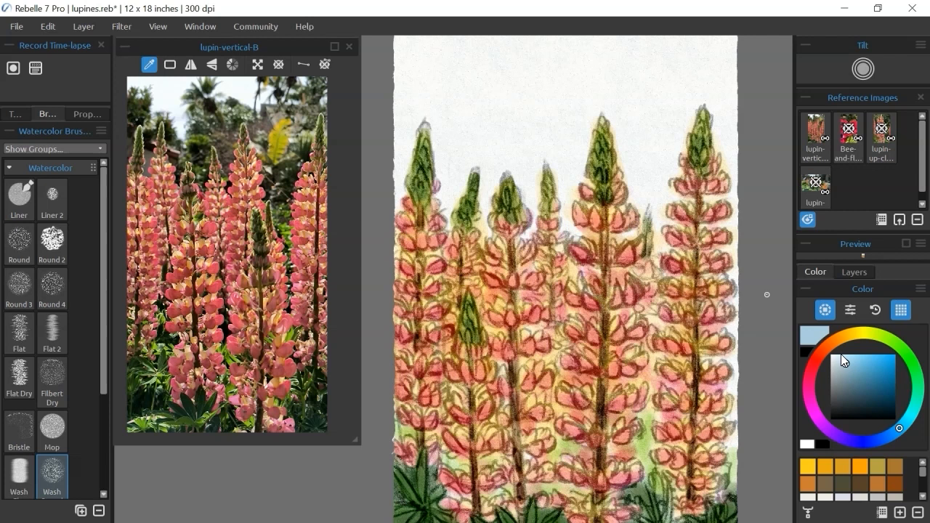
{"action": "left_click_drag", "start_coordinate": [647, 128], "coordinate": [648, 160]}
{"action": "mouse_move", "coordinate": [428, 71]}
{"action": "left_mouse_down"}
{"action": "mouse_move", "coordinate": [659, 165]}
{"action": "mouse_move", "coordinate": [671, 299]}
{"action": "mouse_move", "coordinate": [731, 201]}
{"action": "left_mouse_up"}
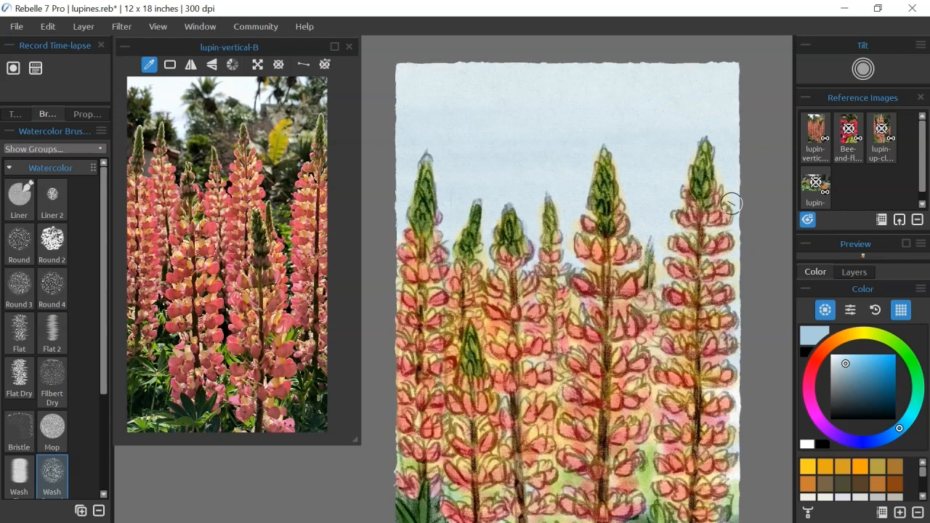
Erase a little of the blue wash around the middle spike, returning to the watercolor brush
{"action": "left_click", "coordinate": [15, 114]}
{"action": "left_click", "coordinate": [34, 337]}
{"action": "left_click_drag", "start_coordinate": [519, 257], "coordinate": [519, 297]}
{"action": "left_click", "coordinate": [23, 185]}
{"action": "left_click", "coordinate": [854, 272]}
{"action": "left_click_drag", "start_coordinate": [695, 161], "coordinate": [688, 178]}
{"action": "left_click", "coordinate": [47, 114]}
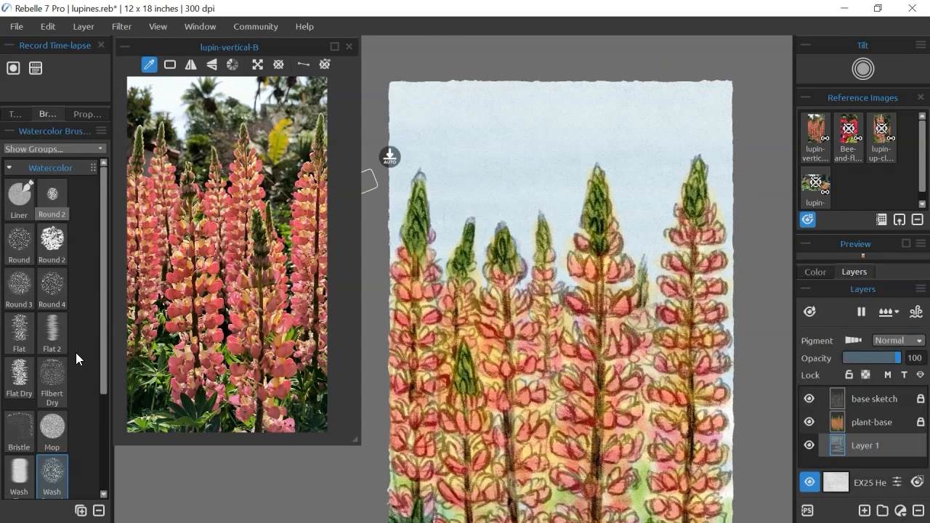
Try a blue wash behind the bud tips with the paper tilt pointing upward
{"action": "left_click_drag", "start_coordinate": [858, 88], "coordinate": [858, 138]}
{"action": "mouse_move", "coordinate": [543, 247]}
{"action": "left_mouse_down"}
{"action": "mouse_move", "coordinate": [745, 248]}
{"action": "mouse_move", "coordinate": [730, 263]}
{"action": "left_mouse_up"}
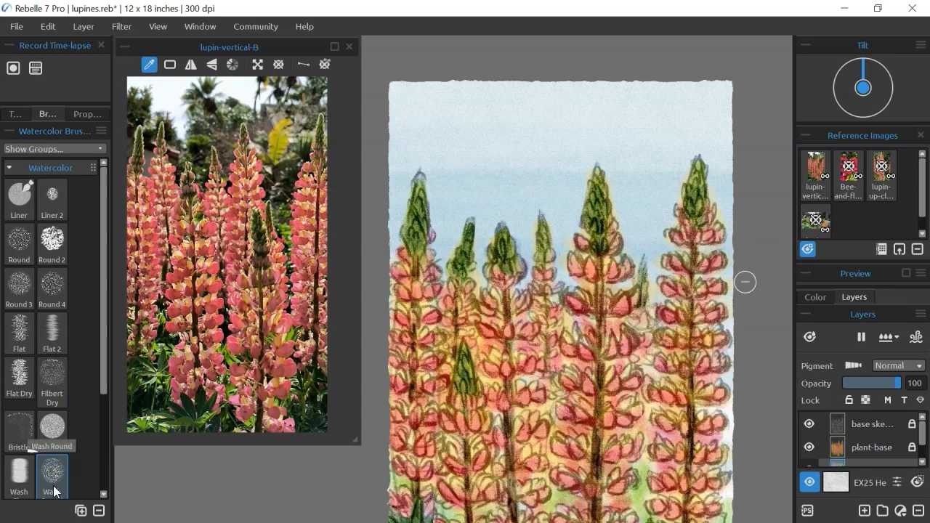
{"action": "key", "text": "ctrl+z"}
Point the tilt downward, choose a brighter blue and brush it along the sky's upper edge
{"action": "left_click_drag", "start_coordinate": [400, 91], "coordinate": [785, 72]}
{"action": "left_click_drag", "start_coordinate": [865, 88], "coordinate": [863, 112]}
{"action": "left_click_drag", "start_coordinate": [433, 97], "coordinate": [770, 78]}
{"action": "left_click", "coordinate": [816, 297]}
{"action": "left_click", "coordinate": [860, 376]}
{"action": "mouse_move", "coordinate": [399, 90]}
{"action": "left_mouse_down"}
{"action": "mouse_move", "coordinate": [594, 104]}
{"action": "mouse_move", "coordinate": [746, 104]}
{"action": "mouse_move", "coordinate": [743, 96]}
{"action": "left_mouse_up"}
Shift the hue slightly and deepen the upper sky with broad horizontal light blue strokes
{"action": "left_click", "coordinate": [854, 297]}
{"action": "left_click", "coordinate": [811, 339]}
{"action": "left_click", "coordinate": [815, 297]}
{"action": "left_click", "coordinate": [894, 435]}
{"action": "mouse_move", "coordinate": [509, 123]}
{"action": "left_mouse_down"}
{"action": "mouse_move", "coordinate": [752, 141]}
{"action": "mouse_move", "coordinate": [398, 142]}
{"action": "left_mouse_up"}
{"action": "left_click_drag", "start_coordinate": [470, 101], "coordinate": [785, 105]}
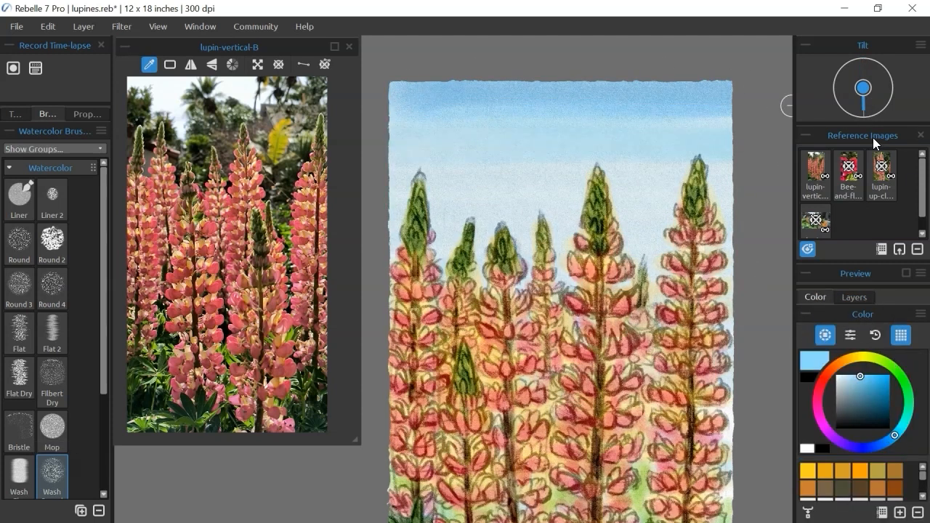
Choose a dark teal green and paint distant foliage shapes behind the spikes on the background layer
{"action": "left_click", "coordinate": [907, 387]}
{"action": "left_click", "coordinate": [879, 398]}
{"action": "left_click", "coordinate": [904, 425]}
{"action": "left_click", "coordinate": [912, 407]}
{"action": "left_click", "coordinate": [880, 411]}
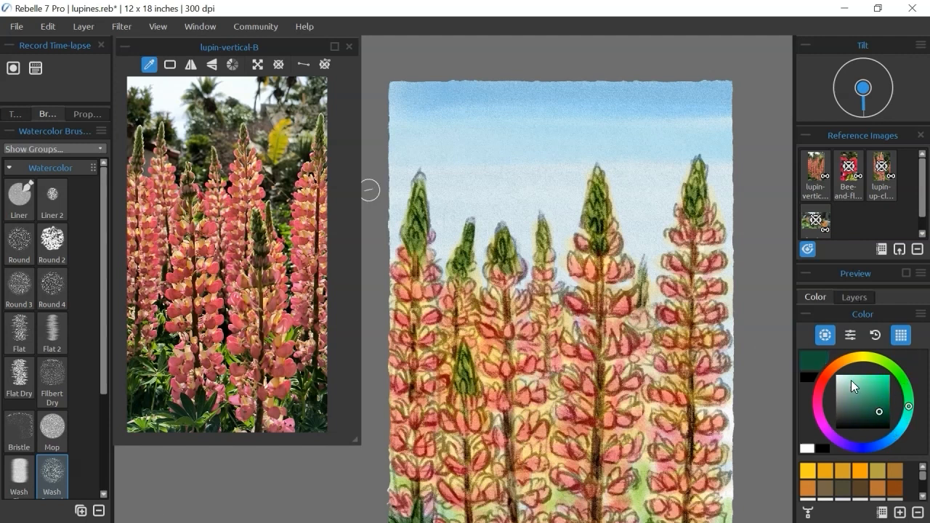
{"action": "left_click", "coordinate": [854, 298]}
{"action": "mouse_move", "coordinate": [493, 273]}
{"action": "left_mouse_down"}
{"action": "mouse_move", "coordinate": [485, 240]}
{"action": "mouse_move", "coordinate": [550, 216]}
{"action": "mouse_move", "coordinate": [569, 223]}
{"action": "mouse_move", "coordinate": [585, 192]}
{"action": "mouse_move", "coordinate": [632, 207]}
{"action": "mouse_move", "coordinate": [658, 269]}
{"action": "mouse_move", "coordinate": [690, 160]}
{"action": "mouse_move", "coordinate": [721, 221]}
{"action": "mouse_move", "coordinate": [530, 190]}
{"action": "mouse_move", "coordinate": [440, 218]}
{"action": "mouse_move", "coordinate": [400, 201]}
{"action": "mouse_move", "coordinate": [489, 236]}
{"action": "mouse_move", "coordinate": [669, 227]}
{"action": "mouse_move", "coordinate": [558, 429]}
{"action": "mouse_move", "coordinate": [648, 363]}
{"action": "mouse_move", "coordinate": [436, 371]}
{"action": "left_mouse_up"}
{"action": "left_click_drag", "start_coordinate": [716, 354], "coordinate": [715, 304]}
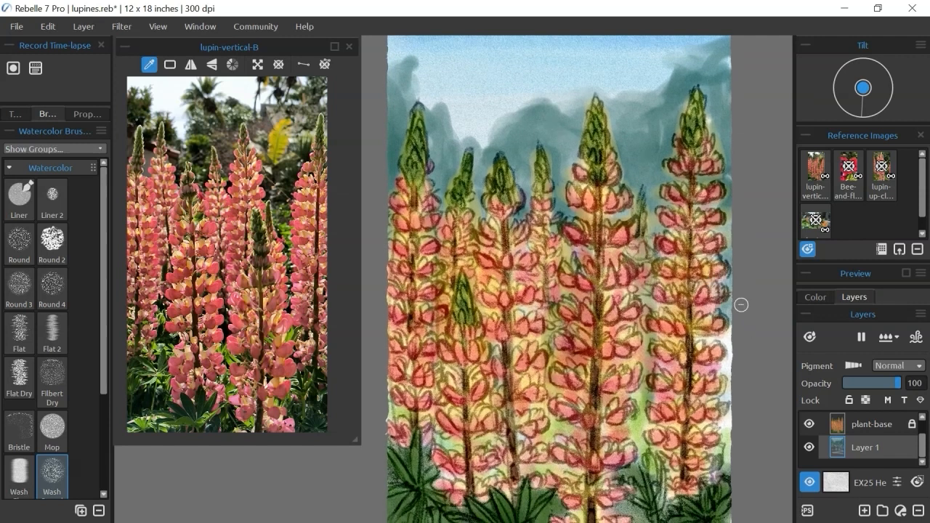
Shift the color to a warmer green and tint the distant foliage beside the left and middle spikes
{"action": "left_click", "coordinate": [816, 297]}
{"action": "left_click", "coordinate": [876, 398]}
{"action": "left_click", "coordinate": [886, 363]}
{"action": "left_click_drag", "start_coordinate": [529, 131], "coordinate": [502, 149]}
{"action": "mouse_move", "coordinate": [481, 167]}
{"action": "left_mouse_down"}
{"action": "mouse_move", "coordinate": [450, 146]}
{"action": "mouse_move", "coordinate": [436, 110]}
{"action": "left_mouse_up"}
{"action": "left_click_drag", "start_coordinate": [411, 102], "coordinate": [411, 66]}
Choose a light turquoise and brush it over the distant foliage from the left edge to the right spike
{"action": "left_click", "coordinate": [909, 400]}
{"action": "left_click", "coordinate": [873, 385]}
{"action": "left_click", "coordinate": [907, 417]}
{"action": "left_click", "coordinate": [860, 384]}
{"action": "mouse_move", "coordinate": [534, 120]}
{"action": "left_mouse_down"}
{"action": "mouse_move", "coordinate": [544, 182]}
{"action": "mouse_move", "coordinate": [564, 138]}
{"action": "left_mouse_up"}
{"action": "left_click_drag", "start_coordinate": [461, 127], "coordinate": [403, 144]}
{"action": "left_click_drag", "start_coordinate": [581, 188], "coordinate": [629, 138]}
{"action": "mouse_move", "coordinate": [716, 94]}
{"action": "left_mouse_down"}
{"action": "mouse_move", "coordinate": [629, 193]}
{"action": "mouse_move", "coordinate": [627, 223]}
{"action": "left_mouse_up"}
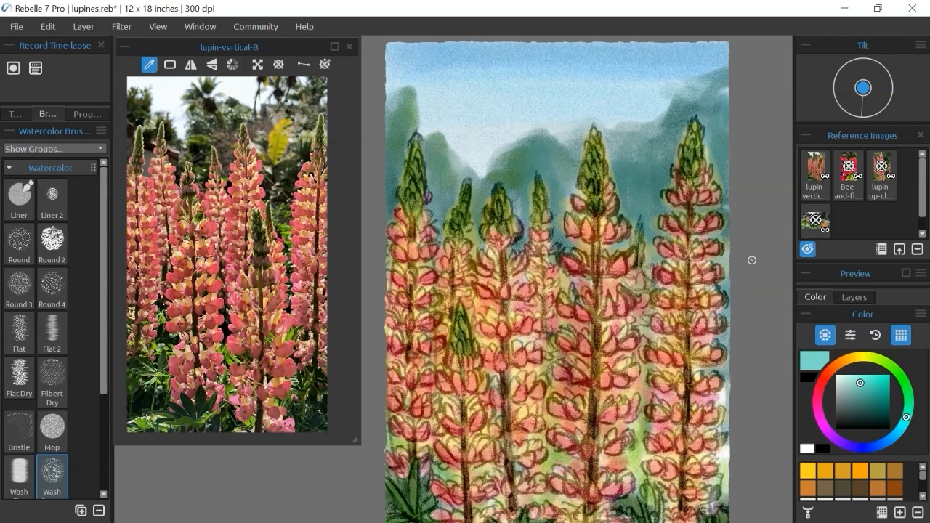
Choose a muted salmon and glaze it over the distant foliage between the centre and right spikes
{"action": "left_click", "coordinate": [830, 435]}
{"action": "left_click", "coordinate": [859, 386]}
{"action": "left_click", "coordinate": [819, 407]}
{"action": "left_click", "coordinate": [827, 374]}
{"action": "mouse_move", "coordinate": [562, 192]}
{"action": "left_mouse_down"}
{"action": "mouse_move", "coordinate": [556, 171]}
{"action": "mouse_move", "coordinate": [669, 165]}
{"action": "left_mouse_up"}
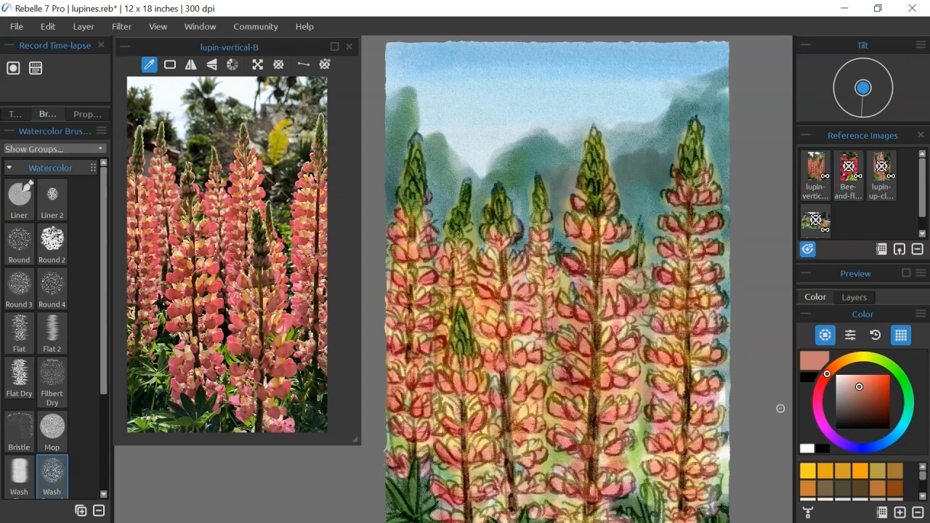
Choose a very dark green and deepen the foliage around the middle, centre and right spike tops
{"action": "left_click_drag", "start_coordinate": [582, 291], "coordinate": [583, 259]}
{"action": "left_click", "coordinate": [909, 408]}
{"action": "left_click", "coordinate": [886, 417]}
{"action": "mouse_move", "coordinate": [652, 236]}
{"action": "left_mouse_down"}
{"action": "mouse_move", "coordinate": [652, 171]}
{"action": "mouse_move", "coordinate": [631, 183]}
{"action": "mouse_move", "coordinate": [629, 209]}
{"action": "left_mouse_up"}
{"action": "left_click_drag", "start_coordinate": [723, 195], "coordinate": [712, 221]}
{"action": "left_click_drag", "start_coordinate": [563, 208], "coordinate": [521, 213]}
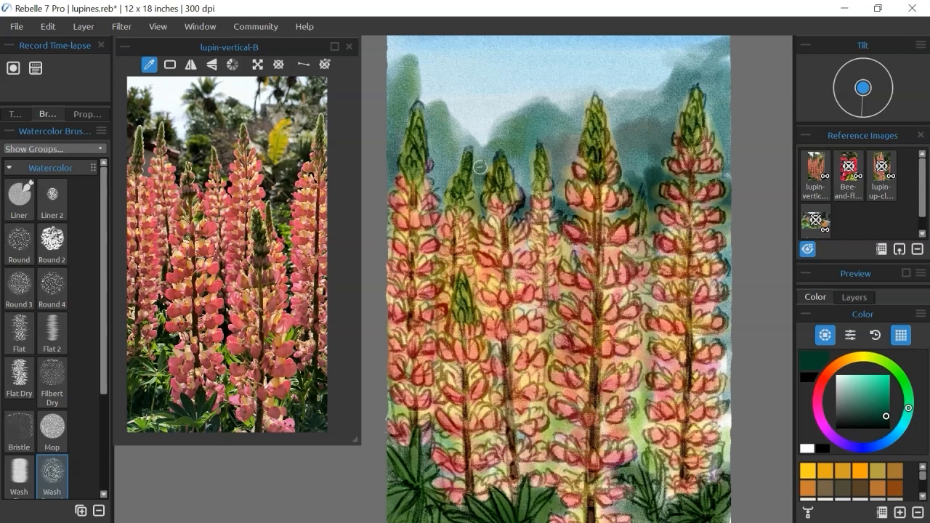
Brush the dark green down between the spikes and along the leaves at the base of the painting
{"action": "left_click_drag", "start_coordinate": [439, 188], "coordinate": [438, 147]}
{"action": "left_click_drag", "start_coordinate": [534, 428], "coordinate": [545, 241]}
{"action": "left_click_drag", "start_coordinate": [648, 432], "coordinate": [644, 242]}
{"action": "left_click_drag", "start_coordinate": [713, 334], "coordinate": [719, 386]}
{"action": "mouse_move", "coordinate": [697, 363]}
{"action": "left_mouse_down"}
{"action": "mouse_move", "coordinate": [694, 326]}
{"action": "mouse_move", "coordinate": [712, 418]}
{"action": "left_mouse_up"}
{"action": "mouse_move", "coordinate": [611, 484]}
{"action": "left_mouse_down"}
{"action": "mouse_move", "coordinate": [663, 444]}
{"action": "mouse_move", "coordinate": [712, 473]}
{"action": "left_mouse_up"}
{"action": "left_click_drag", "start_coordinate": [570, 478], "coordinate": [509, 440]}
{"action": "left_click_drag", "start_coordinate": [436, 476], "coordinate": [396, 458]}
{"action": "left_click_drag", "start_coordinate": [433, 400], "coordinate": [444, 336]}
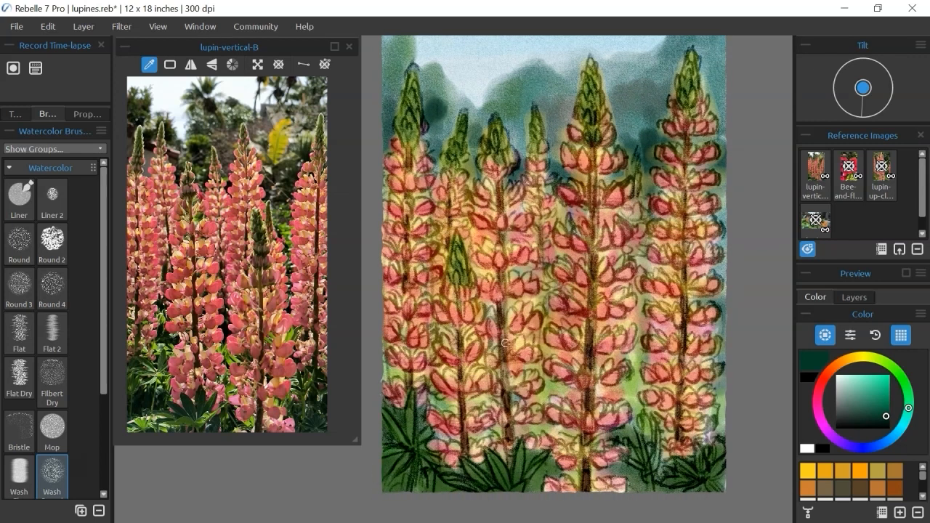
{"action": "left_click_drag", "start_coordinate": [702, 268], "coordinate": [690, 294]}
{"action": "scroll", "coordinate": [691, 293], "scroll_direction": "down", "scroll_amount": 1}
Erase background paint from beneath the front spike and the small spike behind it
{"action": "left_click", "coordinate": [15, 115]}
{"action": "left_click", "coordinate": [34, 337]}
{"action": "left_click_drag", "start_coordinate": [488, 292], "coordinate": [500, 347]}
{"action": "left_click_drag", "start_coordinate": [522, 295], "coordinate": [523, 333]}
{"action": "left_click_drag", "start_coordinate": [478, 215], "coordinate": [476, 260]}
{"action": "left_click_drag", "start_coordinate": [474, 169], "coordinate": [464, 205]}
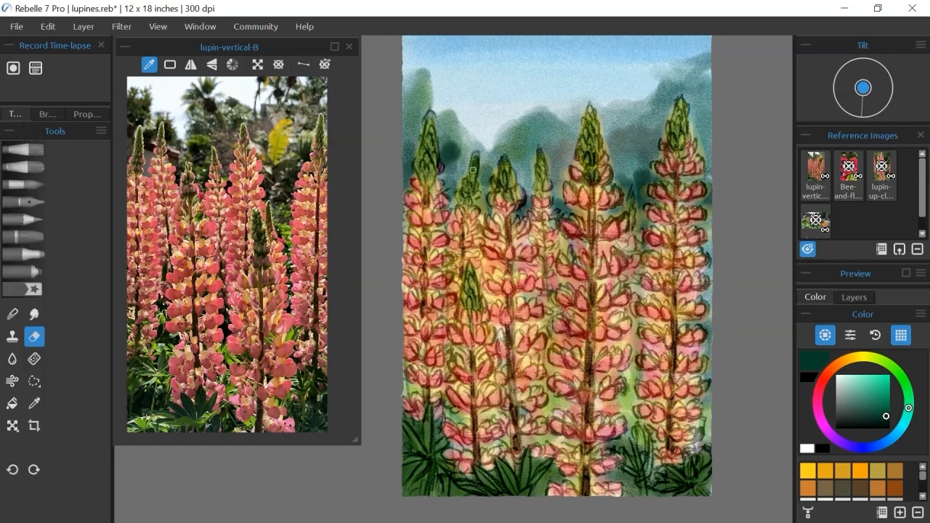
Erase background paint beneath the leftmost spike's buds and florets and the middle spike's tip
{"action": "left_click_drag", "start_coordinate": [430, 116], "coordinate": [420, 172]}
{"action": "left_click_drag", "start_coordinate": [412, 196], "coordinate": [412, 240]}
{"action": "left_click_drag", "start_coordinate": [446, 295], "coordinate": [445, 308]}
{"action": "left_click_drag", "start_coordinate": [441, 342], "coordinate": [459, 388]}
{"action": "left_click_drag", "start_coordinate": [496, 200], "coordinate": [503, 165]}
{"action": "left_click_drag", "start_coordinate": [504, 160], "coordinate": [515, 186]}
Erase background paint beneath the faint small spike, undoing the first strokes and redoing the area
{"action": "left_click_drag", "start_coordinate": [542, 154], "coordinate": [554, 227]}
{"action": "key", "text": "ctrl+z"}
{"action": "key", "text": "ctrl+z"}
{"action": "mouse_move", "coordinate": [542, 159]}
{"action": "left_mouse_down"}
{"action": "mouse_move", "coordinate": [539, 188]}
{"action": "mouse_move", "coordinate": [567, 204]}
{"action": "left_mouse_up"}
Erase background paint beneath the large centre spike from its bud tip to its lower florets
{"action": "left_click_drag", "start_coordinate": [587, 116], "coordinate": [603, 176]}
{"action": "left_click_drag", "start_coordinate": [587, 256], "coordinate": [564, 309]}
{"action": "left_click_drag", "start_coordinate": [567, 221], "coordinate": [590, 236]}
{"action": "left_click_drag", "start_coordinate": [567, 325], "coordinate": [591, 341]}
{"action": "left_click_drag", "start_coordinate": [563, 428], "coordinate": [583, 441]}
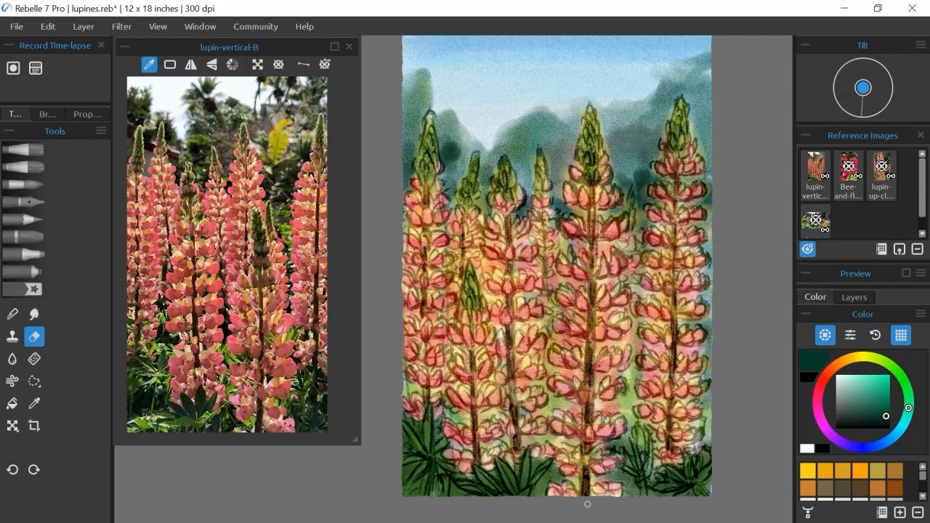
Erase background paint beneath the right spike's florets and bud tip
{"action": "left_click_drag", "start_coordinate": [641, 355], "coordinate": [650, 370]}
{"action": "left_click_drag", "start_coordinate": [690, 339], "coordinate": [705, 327]}
{"action": "left_click_drag", "start_coordinate": [645, 277], "coordinate": [648, 284]}
{"action": "left_click_drag", "start_coordinate": [647, 234], "coordinate": [657, 246]}
{"action": "mouse_move", "coordinate": [660, 217]}
{"action": "left_mouse_down"}
{"action": "mouse_move", "coordinate": [647, 208]}
{"action": "mouse_move", "coordinate": [660, 191]}
{"action": "left_mouse_up"}
{"action": "left_click_drag", "start_coordinate": [676, 109], "coordinate": [661, 171]}
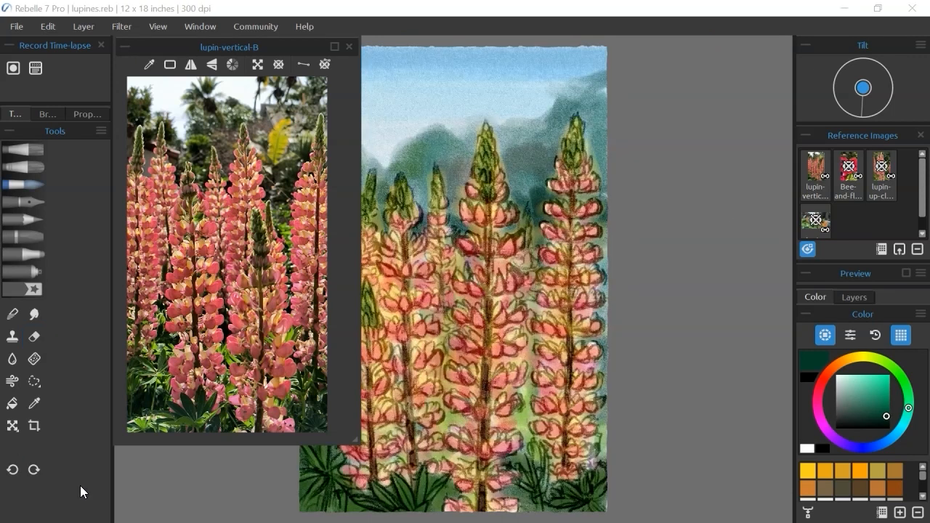
Lock the background layer and add a new layer named acrylic above the base sketch
{"action": "left_click", "coordinate": [856, 297]}
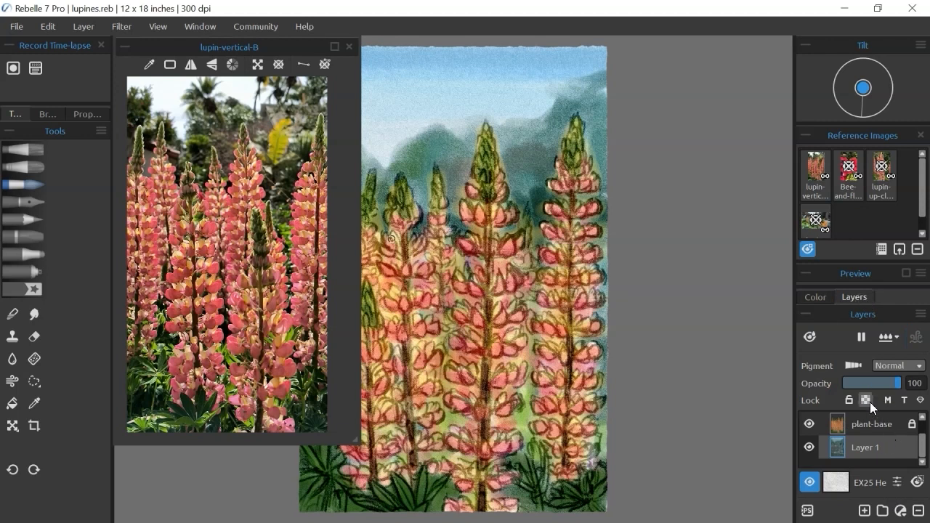
{"action": "left_click", "coordinate": [849, 400]}
{"action": "left_click_drag", "start_coordinate": [921, 456], "coordinate": [921, 431]}
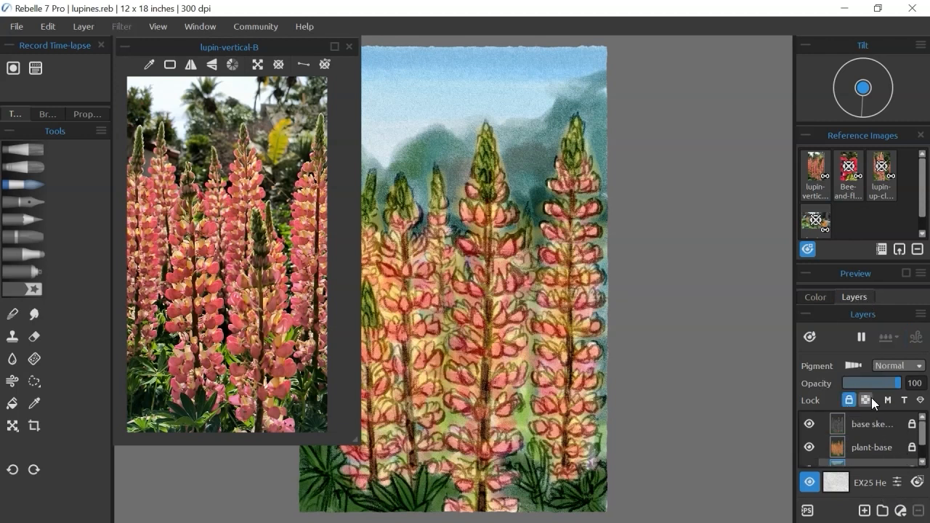
{"action": "left_click", "coordinate": [875, 420]}
{"action": "left_click", "coordinate": [864, 511]}
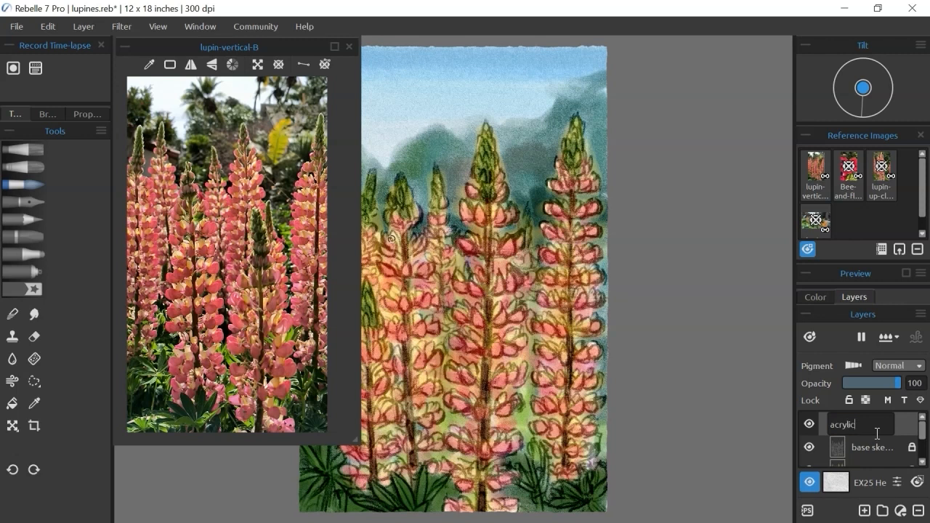
{"action": "left_click", "coordinate": [876, 443]}
{"action": "left_click", "coordinate": [860, 422]}
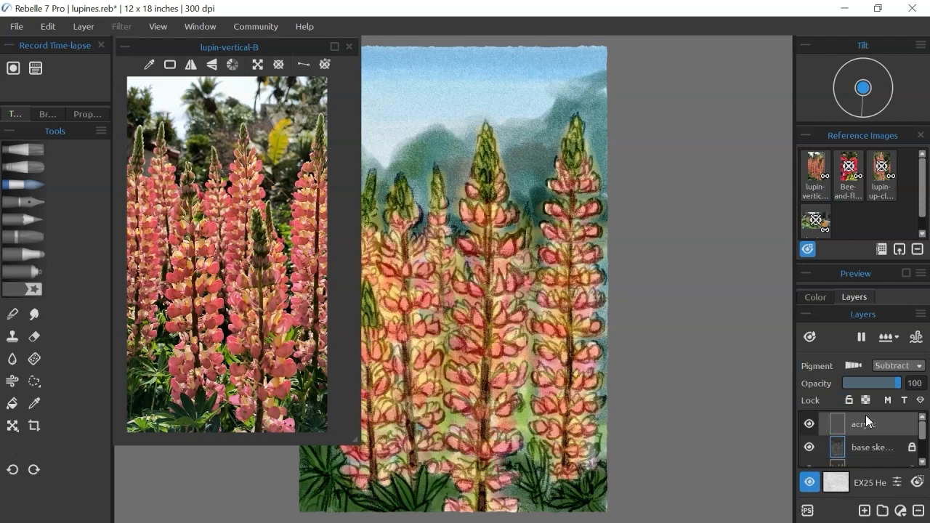
Choose the Round soft brush from the Round group of the oil and acrylic brushes
{"action": "left_click", "coordinate": [34, 152]}
{"action": "left_click", "coordinate": [48, 113]}
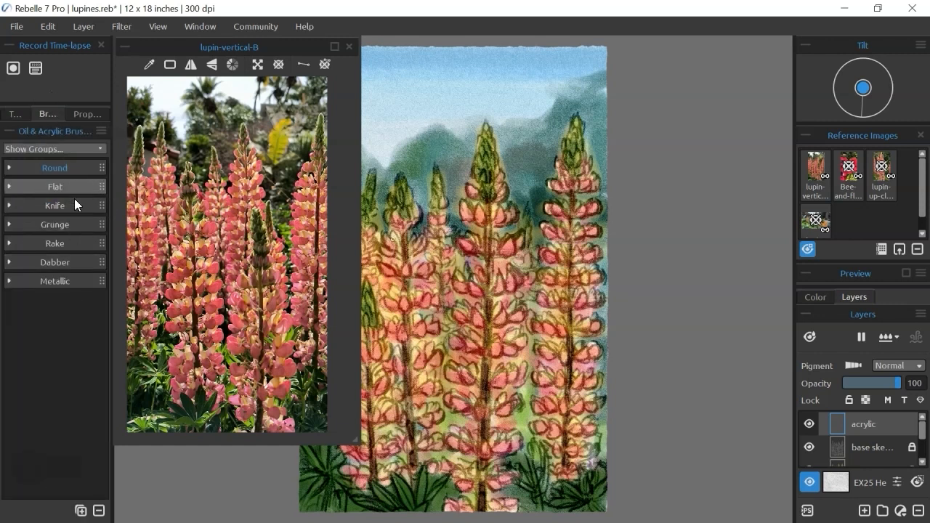
{"action": "left_click", "coordinate": [65, 168]}
{"action": "scroll", "coordinate": [101, 212], "scroll_direction": "down", "scroll_amount": 1}
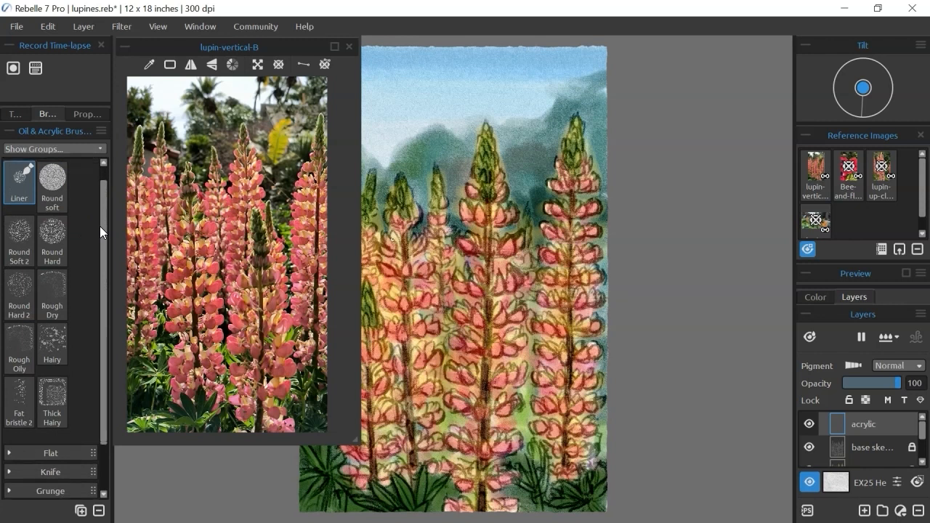
{"action": "scroll", "coordinate": [100, 232], "scroll_direction": "up", "scroll_amount": 1}
{"action": "left_click", "coordinate": [52, 195]}
Enable color picking on the lupin-vertical-B reference image and set the brush size to 40
{"action": "left_click", "coordinate": [149, 64]}
{"action": "left_click", "coordinate": [815, 296]}
{"action": "left_click", "coordinate": [854, 296]}
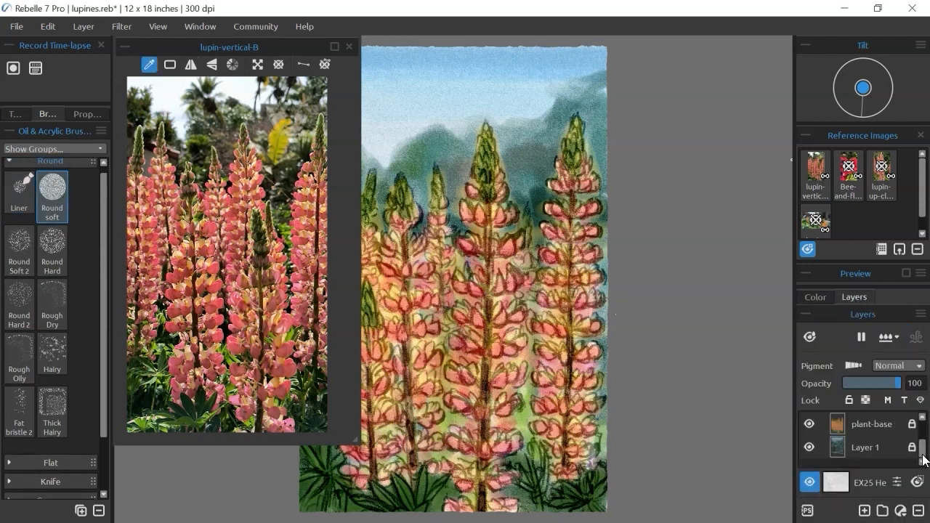
{"action": "left_click", "coordinate": [88, 114]}
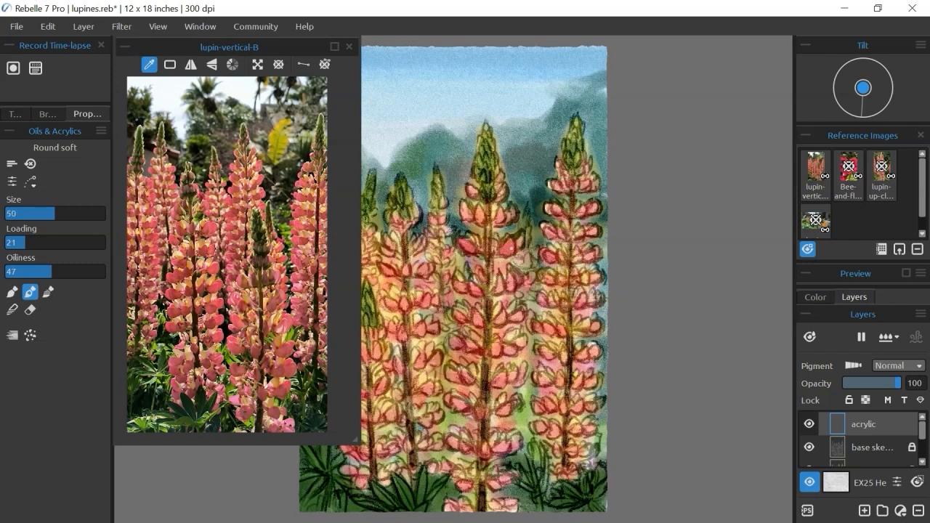
{"action": "key", "text": "bracketleft"}
{"action": "key", "text": "bracketleft"}
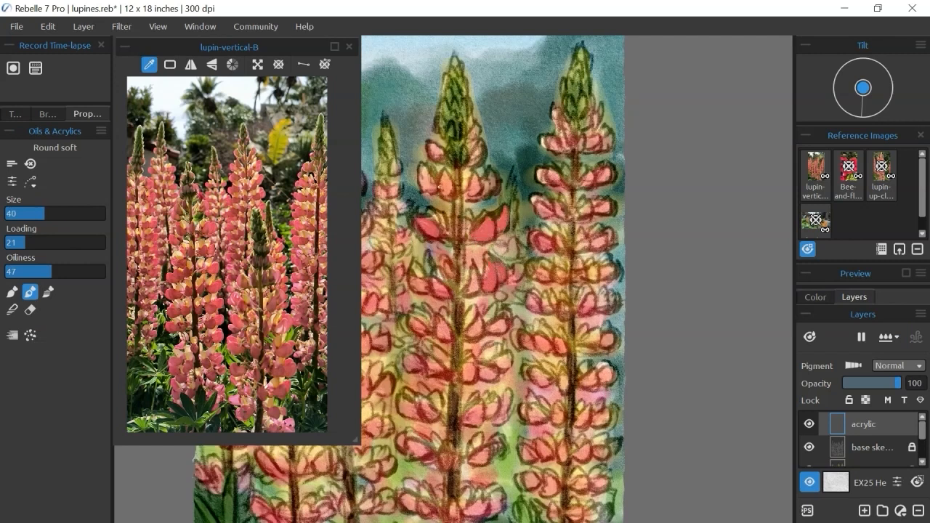
Paint opaque coral pink petals over the upper and middle florets of the large centre spike, moving the reference image aside
{"action": "left_click_drag", "start_coordinate": [422, 170], "coordinate": [448, 194]}
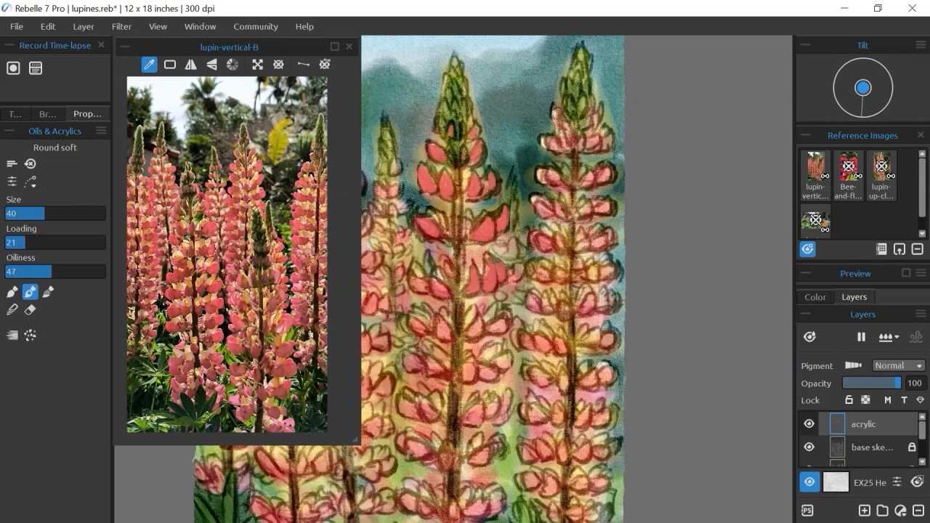
{"action": "left_click_drag", "start_coordinate": [415, 282], "coordinate": [426, 292]}
{"action": "left_click_drag", "start_coordinate": [266, 47], "coordinate": [178, 65]}
{"action": "left_click_drag", "start_coordinate": [465, 320], "coordinate": [415, 257]}
{"action": "mouse_move", "coordinate": [430, 255]}
{"action": "left_mouse_down"}
{"action": "mouse_move", "coordinate": [420, 275]}
{"action": "mouse_move", "coordinate": [442, 267]}
{"action": "left_mouse_up"}
{"action": "mouse_move", "coordinate": [178, 65]}
{"action": "left_mouse_down"}
{"action": "mouse_move", "coordinate": [247, 66]}
{"action": "mouse_move", "coordinate": [142, 68]}
{"action": "left_mouse_up"}
{"action": "left_click_drag", "start_coordinate": [436, 313], "coordinate": [455, 298]}
{"action": "left_click_drag", "start_coordinate": [416, 313], "coordinate": [423, 300]}
{"action": "left_click_drag", "start_coordinate": [468, 273], "coordinate": [541, 283]}
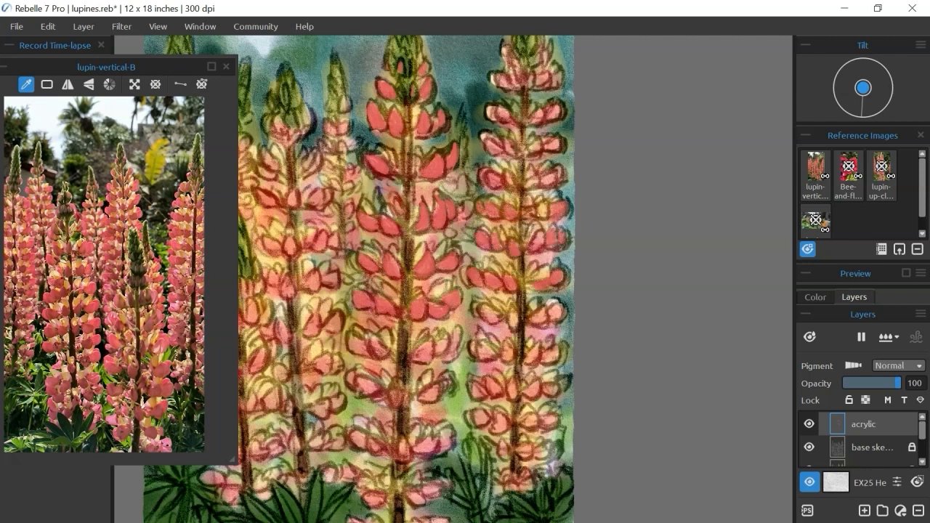
Paint opaque coral pink petals over the upper and middle florets of the rightmost lupin spike
{"action": "scroll", "coordinate": [509, 182], "scroll_direction": "up", "scroll_amount": 1}
{"action": "left_click_drag", "start_coordinate": [508, 182], "coordinate": [438, 240]}
{"action": "left_click_drag", "start_coordinate": [461, 202], "coordinate": [472, 194]}
{"action": "left_click_drag", "start_coordinate": [485, 199], "coordinate": [495, 191]}
{"action": "left_click_drag", "start_coordinate": [425, 152], "coordinate": [432, 164]}
{"action": "left_click_drag", "start_coordinate": [469, 161], "coordinate": [489, 154]}
{"action": "left_click_drag", "start_coordinate": [412, 117], "coordinate": [438, 120]}
{"action": "left_click_drag", "start_coordinate": [457, 117], "coordinate": [497, 111]}
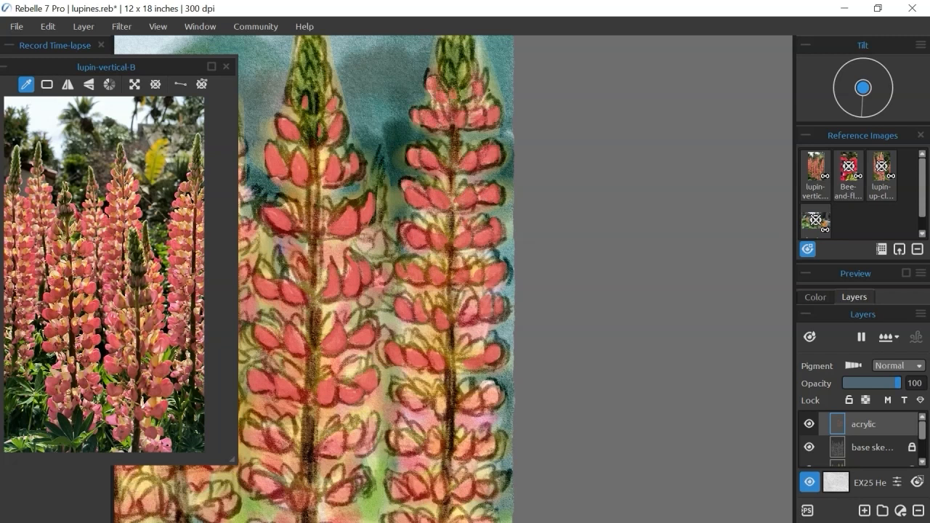
Fill the lower florets of the rightmost spike with coral pink and continue onto the centre spike's lower florets
{"action": "scroll", "coordinate": [485, 280], "scroll_direction": "down", "scroll_amount": 3}
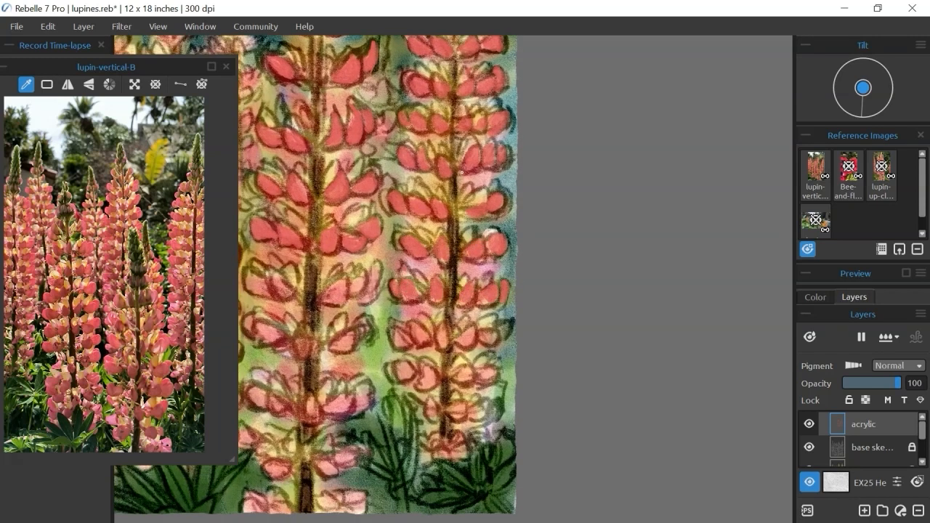
{"action": "left_click_drag", "start_coordinate": [437, 331], "coordinate": [444, 343]}
{"action": "left_click_drag", "start_coordinate": [462, 343], "coordinate": [471, 335]}
{"action": "left_click_drag", "start_coordinate": [401, 332], "coordinate": [422, 343]}
{"action": "left_click_drag", "start_coordinate": [446, 385], "coordinate": [436, 324]}
{"action": "left_click_drag", "start_coordinate": [383, 308], "coordinate": [400, 318]}
{"action": "left_click_drag", "start_coordinate": [471, 311], "coordinate": [485, 317]}
{"action": "left_click_drag", "start_coordinate": [472, 353], "coordinate": [489, 343]}
{"action": "left_click_drag", "start_coordinate": [417, 345], "coordinate": [428, 356]}
Paint coral pink petals over the lowest florets at the base of the centre spike
{"action": "scroll", "coordinate": [445, 385], "scroll_direction": "down", "scroll_amount": 4}
{"action": "mouse_move", "coordinate": [487, 248]}
{"action": "left_mouse_down"}
{"action": "mouse_move", "coordinate": [575, 240]}
{"action": "mouse_move", "coordinate": [617, 222]}
{"action": "left_mouse_up"}
{"action": "scroll", "coordinate": [574, 241], "scroll_direction": "up", "scroll_amount": 3}
{"action": "left_click_drag", "start_coordinate": [376, 292], "coordinate": [389, 308]}
{"action": "mouse_move", "coordinate": [385, 337]}
{"action": "left_mouse_down"}
{"action": "mouse_move", "coordinate": [406, 350]}
{"action": "mouse_move", "coordinate": [466, 342]}
{"action": "left_mouse_up"}
{"action": "mouse_move", "coordinate": [379, 392]}
{"action": "left_mouse_down"}
{"action": "mouse_move", "coordinate": [406, 407]}
{"action": "mouse_move", "coordinate": [474, 395]}
{"action": "mouse_move", "coordinate": [487, 356]}
{"action": "left_mouse_up"}
{"action": "left_click_drag", "start_coordinate": [458, 406], "coordinate": [486, 396]}
{"action": "left_click_drag", "start_coordinate": [462, 433], "coordinate": [490, 439]}
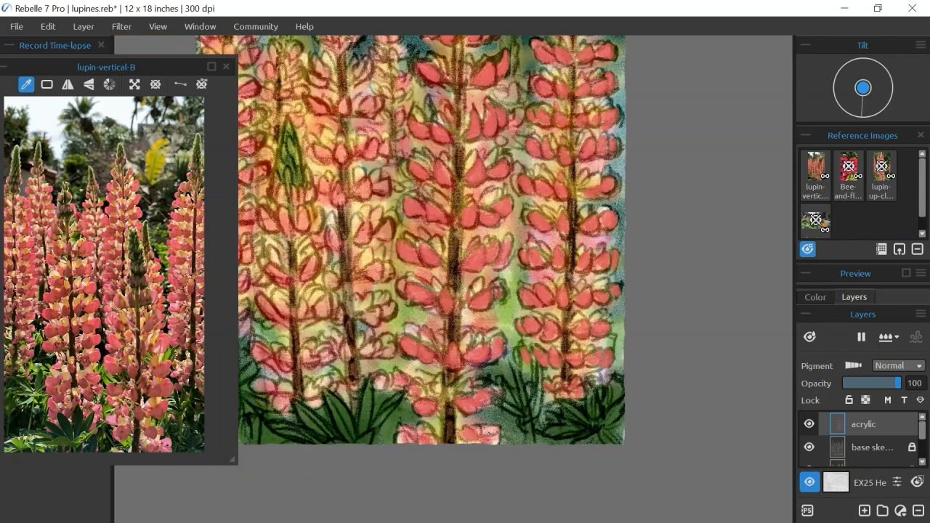
Paint coral pink petals on the spikes left of centre, including the short front one
{"action": "left_click_drag", "start_coordinate": [385, 186], "coordinate": [494, 277]}
{"action": "left_click_drag", "start_coordinate": [468, 279], "coordinate": [489, 275]}
{"action": "left_click_drag", "start_coordinate": [441, 235], "coordinate": [452, 253]}
{"action": "left_click_drag", "start_coordinate": [413, 189], "coordinate": [436, 205]}
{"action": "left_click_drag", "start_coordinate": [442, 292], "coordinate": [444, 278]}
{"action": "mouse_move", "coordinate": [475, 310]}
{"action": "left_mouse_down"}
{"action": "mouse_move", "coordinate": [466, 332]}
{"action": "mouse_move", "coordinate": [485, 370]}
{"action": "left_mouse_up"}
{"action": "left_click_drag", "start_coordinate": [474, 402], "coordinate": [484, 417]}
{"action": "left_click_drag", "start_coordinate": [436, 391], "coordinate": [423, 408]}
{"action": "left_click_drag", "start_coordinate": [364, 386], "coordinate": [393, 411]}
{"action": "left_click_drag", "start_coordinate": [407, 300], "coordinate": [414, 320]}
{"action": "left_click_drag", "start_coordinate": [367, 299], "coordinate": [380, 320]}
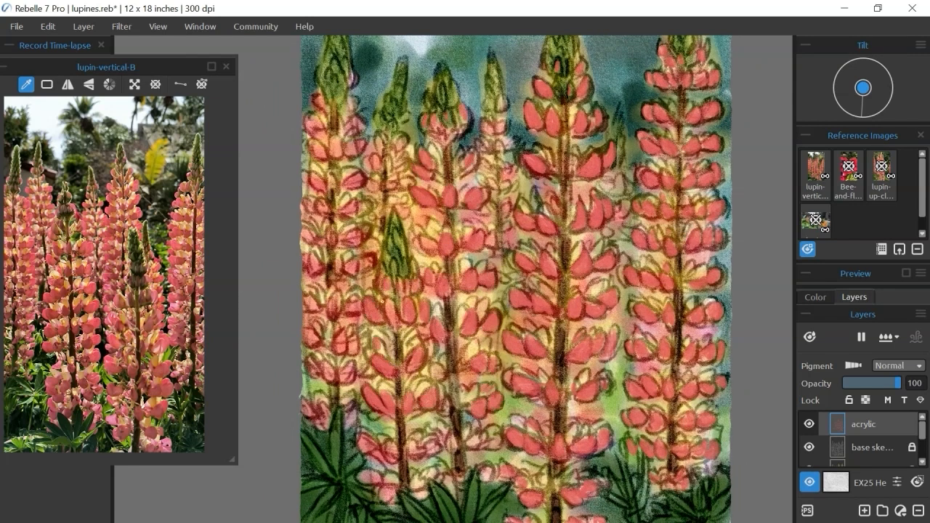
Fill the remaining florets of the far-left spike and the small background spikes with coral pink petals
{"action": "left_click_drag", "start_coordinate": [481, 161], "coordinate": [487, 169]}
{"action": "left_click_drag", "start_coordinate": [605, 334], "coordinate": [641, 299]}
{"action": "left_click_drag", "start_coordinate": [455, 414], "coordinate": [475, 419]}
{"action": "left_click_drag", "start_coordinate": [428, 407], "coordinate": [418, 446]}
{"action": "mouse_move", "coordinate": [372, 262]}
{"action": "left_mouse_down"}
{"action": "mouse_move", "coordinate": [371, 279]}
{"action": "mouse_move", "coordinate": [397, 317]}
{"action": "left_mouse_up"}
{"action": "left_click_drag", "start_coordinate": [410, 221], "coordinate": [402, 232]}
{"action": "left_click_drag", "start_coordinate": [347, 220], "coordinate": [356, 234]}
{"action": "left_click_drag", "start_coordinate": [396, 169], "coordinate": [383, 181]}
{"action": "left_click_drag", "start_coordinate": [370, 104], "coordinate": [378, 122]}
{"action": "left_click_drag", "start_coordinate": [348, 83], "coordinate": [359, 99]}
{"action": "left_click_drag", "start_coordinate": [485, 402], "coordinate": [491, 418]}
{"action": "left_click_drag", "start_coordinate": [534, 393], "coordinate": [529, 445]}
{"action": "left_click_drag", "start_coordinate": [521, 85], "coordinate": [536, 99]}
{"action": "scroll", "coordinate": [389, 377], "scroll_direction": "down", "scroll_amount": 2}
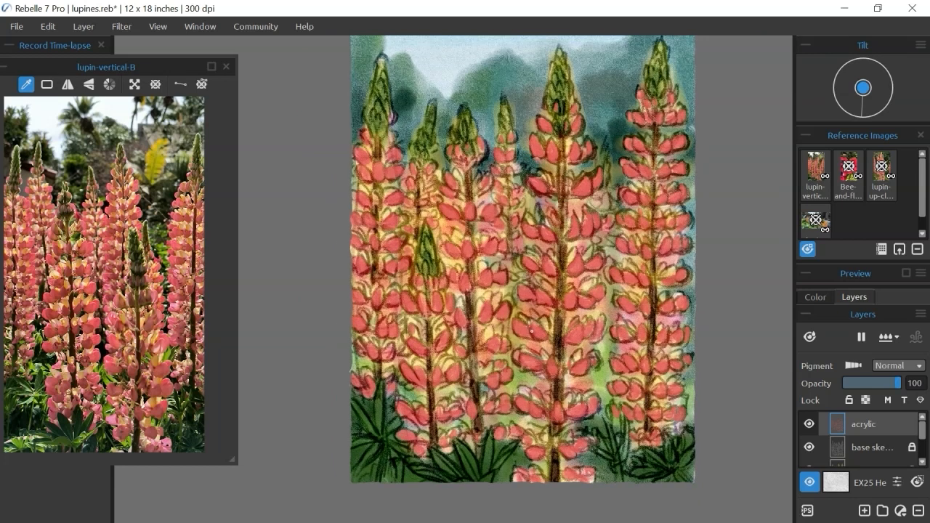
Choose a warm golden orange paint colour and move the reference image to reach the brush settings
{"action": "left_click", "coordinate": [815, 297]}
{"action": "left_click", "coordinate": [874, 377]}
{"action": "mouse_move", "coordinate": [138, 67]}
{"action": "left_mouse_down"}
{"action": "mouse_move", "coordinate": [204, 60]}
{"action": "mouse_move", "coordinate": [170, 61]}
{"action": "left_mouse_up"}
{"action": "left_click", "coordinate": [29, 290]}
{"action": "left_click", "coordinate": [51, 114]}
{"action": "left_click_drag", "start_coordinate": [657, 106], "coordinate": [554, 100]}
Paint golden orange upper petals on the florets down the rightmost spike
{"action": "scroll", "coordinate": [596, 123], "scroll_direction": "up", "scroll_amount": 3}
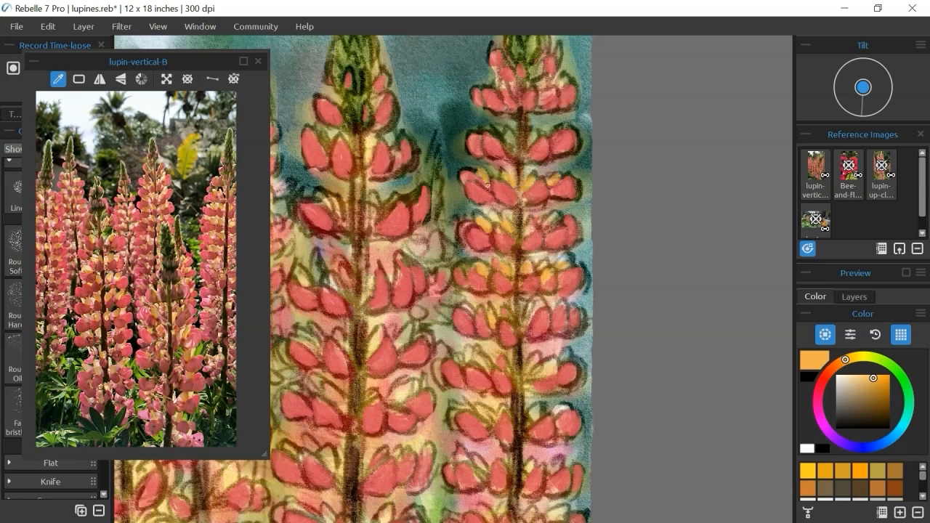
{"action": "left_click_drag", "start_coordinate": [554, 142], "coordinate": [562, 131]}
{"action": "left_click_drag", "start_coordinate": [547, 227], "coordinate": [557, 214]}
{"action": "left_click_drag", "start_coordinate": [528, 311], "coordinate": [513, 255]}
{"action": "left_click_drag", "start_coordinate": [449, 243], "coordinate": [461, 256]}
{"action": "left_click_drag", "start_coordinate": [477, 248], "coordinate": [481, 268]}
{"action": "left_click_drag", "start_coordinate": [463, 299], "coordinate": [476, 314]}
{"action": "left_click_drag", "start_coordinate": [484, 317], "coordinate": [498, 303]}
{"action": "left_click_drag", "start_coordinate": [520, 363], "coordinate": [534, 293]}
{"action": "left_click_drag", "start_coordinate": [452, 275], "coordinate": [463, 290]}
{"action": "left_click_drag", "start_coordinate": [481, 273], "coordinate": [495, 290]}
{"action": "left_click_drag", "start_coordinate": [562, 327], "coordinate": [551, 341]}
{"action": "mouse_move", "coordinate": [457, 314]}
{"action": "left_mouse_down"}
{"action": "mouse_move", "coordinate": [468, 331]}
{"action": "mouse_move", "coordinate": [506, 260]}
{"action": "left_mouse_up"}
{"action": "left_click_drag", "start_coordinate": [478, 287], "coordinate": [493, 308]}
{"action": "left_click_drag", "start_coordinate": [555, 335], "coordinate": [544, 349]}
{"action": "left_click_drag", "start_coordinate": [495, 381], "coordinate": [505, 394]}
Add golden orange upper petals to the upper florets of the centre spike
{"action": "scroll", "coordinate": [581, 345], "scroll_direction": "down", "scroll_amount": 3}
{"action": "scroll", "coordinate": [469, 196], "scroll_direction": "up", "scroll_amount": 3}
{"action": "left_click_drag", "start_coordinate": [524, 260], "coordinate": [514, 276]}
{"action": "left_click_drag", "start_coordinate": [507, 183], "coordinate": [503, 204]}
{"action": "mouse_move", "coordinate": [427, 186]}
{"action": "left_mouse_down"}
{"action": "mouse_move", "coordinate": [435, 207]}
{"action": "mouse_move", "coordinate": [423, 215]}
{"action": "left_mouse_up"}
{"action": "left_click_drag", "start_coordinate": [507, 124], "coordinate": [492, 144]}
{"action": "left_click_drag", "start_coordinate": [552, 163], "coordinate": [547, 180]}
{"action": "left_click_drag", "start_coordinate": [480, 168], "coordinate": [524, 216]}
{"action": "left_click_drag", "start_coordinate": [399, 154], "coordinate": [412, 172]}
{"action": "left_click_drag", "start_coordinate": [404, 127], "coordinate": [413, 143]}
{"action": "left_click_drag", "start_coordinate": [475, 102], "coordinate": [489, 123]}
{"action": "left_click_drag", "start_coordinate": [552, 109], "coordinate": [543, 127]}
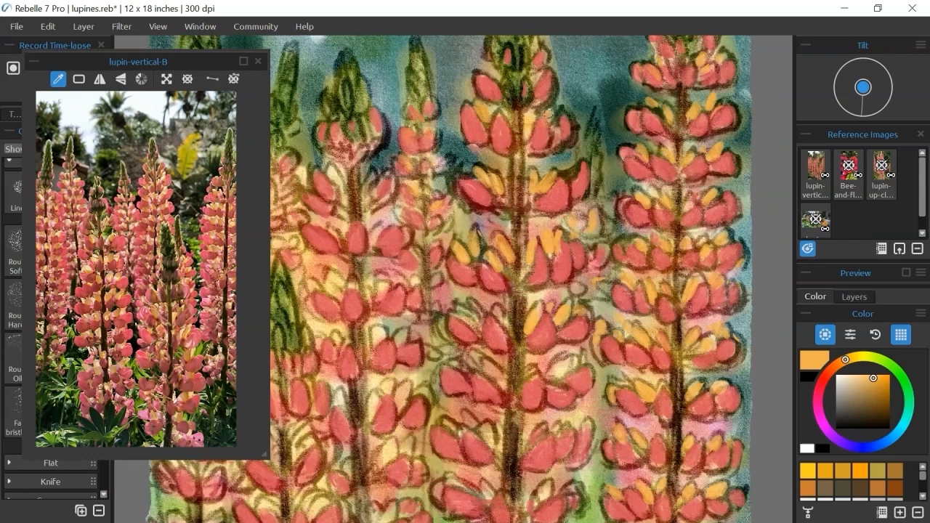
Continue the golden orange upper petals down the middle and lower florets of the centre spike
{"action": "left_click_drag", "start_coordinate": [576, 159], "coordinate": [567, 180]}
{"action": "left_click_drag", "start_coordinate": [534, 291], "coordinate": [552, 233]}
{"action": "left_click_drag", "start_coordinate": [480, 356], "coordinate": [492, 370]}
{"action": "left_click_drag", "start_coordinate": [562, 368], "coordinate": [551, 387]}
{"action": "left_click_drag", "start_coordinate": [526, 364], "coordinate": [523, 287]}
{"action": "left_click_drag", "start_coordinate": [498, 349], "coordinate": [508, 367]}
{"action": "mouse_move", "coordinate": [465, 346]}
{"action": "left_mouse_down"}
{"action": "mouse_move", "coordinate": [482, 356]}
{"action": "mouse_move", "coordinate": [522, 295]}
{"action": "left_mouse_up"}
{"action": "left_click_drag", "start_coordinate": [477, 350], "coordinate": [492, 372]}
{"action": "left_click_drag", "start_coordinate": [559, 419], "coordinate": [537, 439]}
{"action": "left_click_drag", "start_coordinate": [538, 486], "coordinate": [555, 496]}
{"action": "left_click_drag", "start_coordinate": [575, 488], "coordinate": [567, 499]}
Paint golden orange petals on the florets of the spikes left of centre
{"action": "scroll", "coordinate": [596, 466], "scroll_direction": "down", "scroll_amount": 3}
{"action": "scroll", "coordinate": [463, 236], "scroll_direction": "up", "scroll_amount": 3}
{"action": "mouse_move", "coordinate": [502, 269]}
{"action": "left_mouse_down"}
{"action": "mouse_move", "coordinate": [462, 237]}
{"action": "mouse_move", "coordinate": [495, 274]}
{"action": "left_mouse_up"}
{"action": "left_click_drag", "start_coordinate": [519, 255], "coordinate": [514, 272]}
{"action": "mouse_move", "coordinate": [491, 321]}
{"action": "left_mouse_down"}
{"action": "mouse_move", "coordinate": [488, 344]}
{"action": "mouse_move", "coordinate": [522, 290]}
{"action": "mouse_move", "coordinate": [482, 313]}
{"action": "left_mouse_up"}
{"action": "left_click_drag", "start_coordinate": [530, 337], "coordinate": [517, 356]}
{"action": "left_click_drag", "start_coordinate": [517, 390], "coordinate": [525, 410]}
{"action": "left_click_drag", "start_coordinate": [455, 389], "coordinate": [443, 407]}
{"action": "left_click_drag", "start_coordinate": [442, 337], "coordinate": [433, 352]}
{"action": "left_click_drag", "start_coordinate": [444, 266], "coordinate": [447, 291]}
{"action": "left_click_drag", "start_coordinate": [386, 268], "coordinate": [391, 277]}
{"action": "left_click_drag", "start_coordinate": [417, 103], "coordinate": [425, 91]}
{"action": "left_click_drag", "start_coordinate": [380, 100], "coordinate": [391, 111]}
{"action": "left_click_drag", "start_coordinate": [422, 145], "coordinate": [446, 215]}
{"action": "left_click_drag", "start_coordinate": [409, 123], "coordinate": [417, 135]}
Add golden orange petals to the remaining lower florets of the left-hand spikes
{"action": "scroll", "coordinate": [592, 146], "scroll_direction": "down", "scroll_amount": 3}
{"action": "left_click_drag", "start_coordinate": [474, 327], "coordinate": [490, 340]}
{"action": "left_click_drag", "start_coordinate": [527, 411], "coordinate": [512, 422]}
{"action": "left_click_drag", "start_coordinate": [463, 443], "coordinate": [474, 453]}
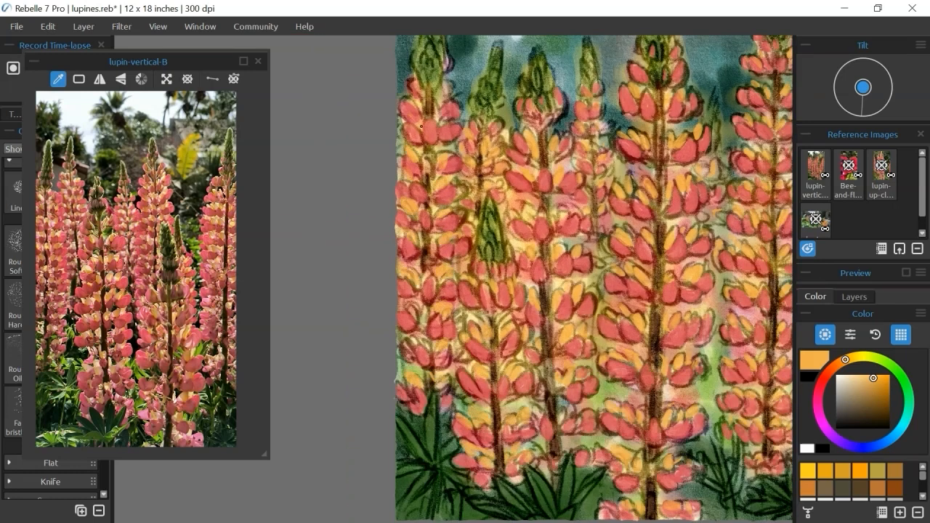
{"action": "scroll", "coordinate": [727, 438], "scroll_direction": "down", "scroll_amount": 2}
Sample the painted coral petal colour and shift it to a deeper crimson red for shading
{"action": "left_click_drag", "start_coordinate": [728, 437], "coordinate": [569, 392]}
{"action": "left_click", "coordinate": [575, 392], "text": "alt"}
{"action": "left_click", "coordinate": [855, 298]}
{"action": "left_click", "coordinate": [816, 297]}
{"action": "left_click", "coordinate": [819, 389]}
{"action": "left_click", "coordinate": [872, 392]}
{"action": "left_click", "coordinate": [855, 297]}
{"action": "scroll", "coordinate": [624, 288], "scroll_direction": "up", "scroll_amount": 3}
{"action": "mouse_move", "coordinate": [127, 63]}
{"action": "left_mouse_down"}
{"action": "mouse_move", "coordinate": [199, 63]}
{"action": "mouse_move", "coordinate": [122, 63]}
{"action": "left_mouse_up"}
{"action": "left_click", "coordinate": [82, 114]}
{"action": "left_click", "coordinate": [816, 297]}
{"action": "left_click", "coordinate": [878, 393]}
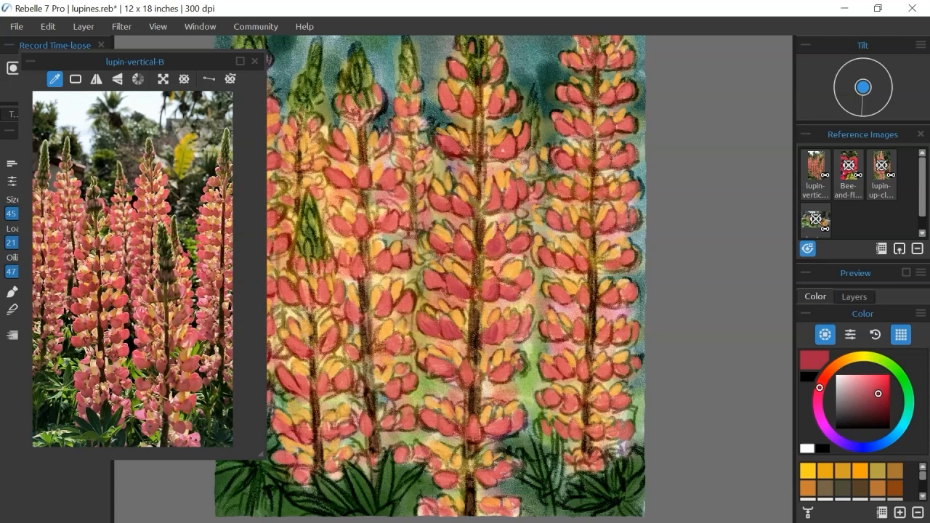
Shade the coral petals of the rightmost and centre spikes with crimson strokes, darkening the red further
{"action": "left_click_drag", "start_coordinate": [605, 157], "coordinate": [606, 172]}
{"action": "left_click_drag", "start_coordinate": [574, 396], "coordinate": [574, 416]}
{"action": "left_click", "coordinate": [881, 402]}
{"action": "left_click_drag", "start_coordinate": [606, 291], "coordinate": [606, 304]}
{"action": "left_click_drag", "start_coordinate": [495, 373], "coordinate": [495, 388]}
{"action": "left_click_drag", "start_coordinate": [494, 195], "coordinate": [493, 215]}
{"action": "left_click_drag", "start_coordinate": [470, 103], "coordinate": [470, 119]}
{"action": "left_click_drag", "start_coordinate": [587, 133], "coordinate": [576, 168]}
{"action": "left_click_drag", "start_coordinate": [609, 122], "coordinate": [610, 134]}
{"action": "left_click_drag", "start_coordinate": [589, 196], "coordinate": [589, 207]}
{"action": "left_click_drag", "start_coordinate": [593, 255], "coordinate": [593, 264]}
{"action": "left_click_drag", "start_coordinate": [601, 296], "coordinate": [601, 305]}
{"action": "mouse_move", "coordinate": [567, 349]}
{"action": "left_mouse_down"}
{"action": "mouse_move", "coordinate": [563, 295]}
{"action": "mouse_move", "coordinate": [586, 361]}
{"action": "left_mouse_up"}
{"action": "left_click_drag", "start_coordinate": [558, 386], "coordinate": [559, 396]}
{"action": "left_click_drag", "start_coordinate": [597, 407], "coordinate": [598, 418]}
Add dark crimson shading to the coral petals of the centre spike and the tall spike beside it
{"action": "left_click_drag", "start_coordinate": [455, 182], "coordinate": [462, 168]}
{"action": "left_click_drag", "start_coordinate": [484, 123], "coordinate": [483, 137]}
{"action": "left_click_drag", "start_coordinate": [447, 264], "coordinate": [447, 282]}
{"action": "left_click_drag", "start_coordinate": [440, 320], "coordinate": [528, 307]}
{"action": "left_click_drag", "start_coordinate": [460, 185], "coordinate": [460, 201]}
{"action": "left_click_drag", "start_coordinate": [435, 189], "coordinate": [435, 203]}
{"action": "left_click_drag", "start_coordinate": [436, 142], "coordinate": [436, 158]}
{"action": "left_click_drag", "start_coordinate": [417, 109], "coordinate": [418, 124]}
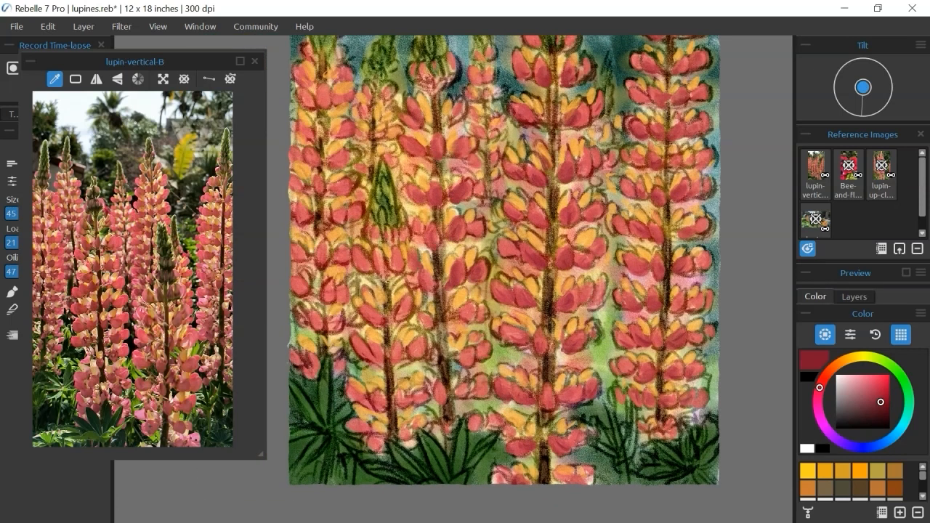
Shade the coral petals of the short front spike and the neighbouring lower florets with dark crimson
{"action": "left_click_drag", "start_coordinate": [374, 306], "coordinate": [378, 327]}
{"action": "left_click_drag", "start_coordinate": [401, 304], "coordinate": [399, 321]}
{"action": "left_click_drag", "start_coordinate": [367, 254], "coordinate": [372, 280]}
{"action": "left_click_drag", "start_coordinate": [371, 347], "coordinate": [378, 365]}
{"action": "mouse_move", "coordinate": [371, 391]}
{"action": "left_mouse_down"}
{"action": "mouse_move", "coordinate": [378, 410]}
{"action": "mouse_move", "coordinate": [400, 413]}
{"action": "left_mouse_up"}
{"action": "left_click_drag", "start_coordinate": [440, 388], "coordinate": [442, 405]}
{"action": "left_click_drag", "start_coordinate": [464, 353], "coordinate": [462, 367]}
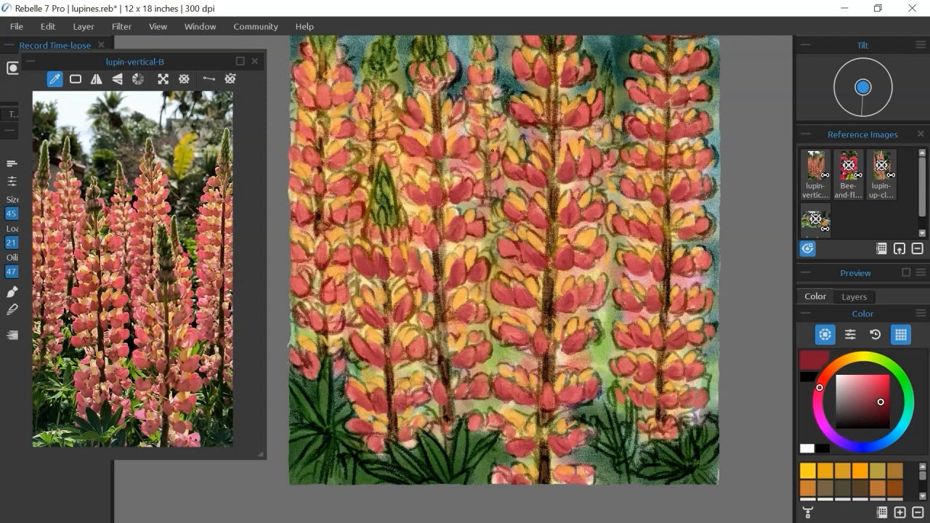
Shade the coral petals of the leftmost spike with dark crimson strokes
{"action": "left_click_drag", "start_coordinate": [322, 249], "coordinate": [324, 263]}
{"action": "left_click_drag", "start_coordinate": [334, 159], "coordinate": [336, 171]}
{"action": "left_click_drag", "start_coordinate": [322, 92], "coordinate": [325, 107]}
{"action": "left_click_drag", "start_coordinate": [303, 208], "coordinate": [307, 221]}
{"action": "left_click_drag", "start_coordinate": [324, 289], "coordinate": [328, 304]}
{"action": "left_click_drag", "start_coordinate": [334, 185], "coordinate": [338, 198]}
{"action": "left_click_drag", "start_coordinate": [305, 75], "coordinate": [308, 87]}
Pick a bright pink paint with the brush at size 50 and dab it onto the coral petals of the tall centre-right spike
{"action": "key", "text": "ctrl+minus"}
{"action": "key", "text": "ctrl+minus"}
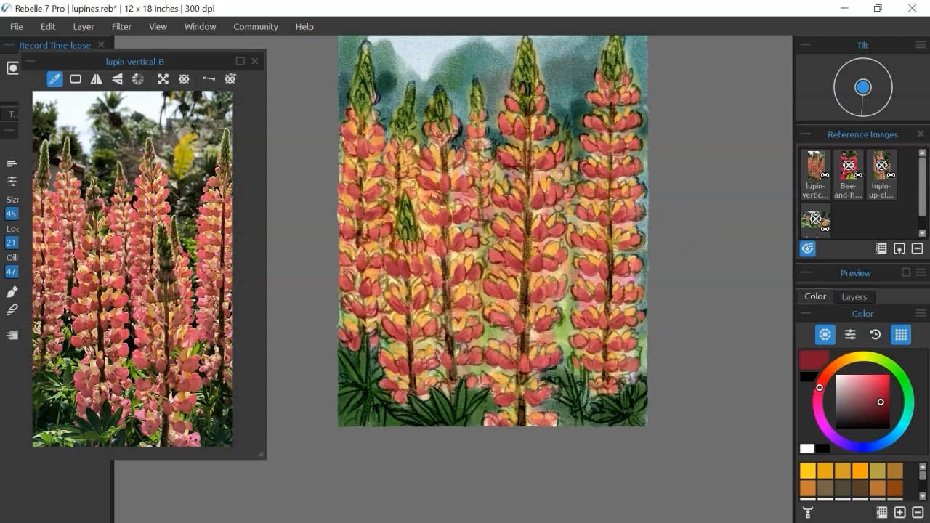
{"action": "scroll", "coordinate": [612, 200], "scroll_direction": "up", "scroll_amount": 1}
{"action": "left_click", "coordinate": [820, 415]}
{"action": "left_click", "coordinate": [817, 407]}
{"action": "left_click", "coordinate": [863, 382]}
{"action": "left_click_drag", "start_coordinate": [648, 390], "coordinate": [590, 347]}
{"action": "scroll", "coordinate": [515, 255], "scroll_direction": "up", "scroll_amount": 2}
{"action": "key", "text": "bracketright"}
{"action": "mouse_move", "coordinate": [480, 435]}
{"action": "left_mouse_down"}
{"action": "mouse_move", "coordinate": [471, 434]}
{"action": "mouse_move", "coordinate": [483, 440]}
{"action": "left_mouse_up"}
{"action": "left_click", "coordinate": [862, 378]}
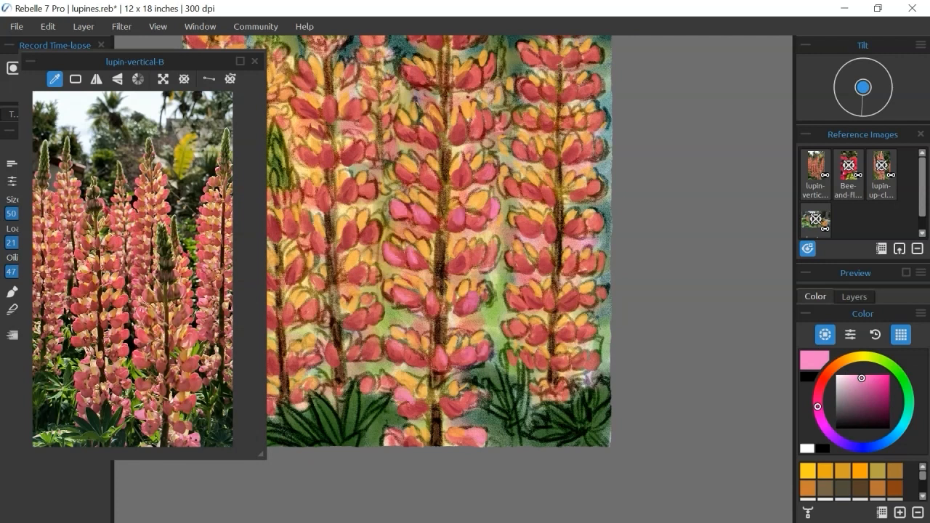
Dab bright pink touches onto the lower coral petals of the rightmost spike
{"action": "left_click_drag", "start_coordinate": [652, 234], "coordinate": [652, 311]}
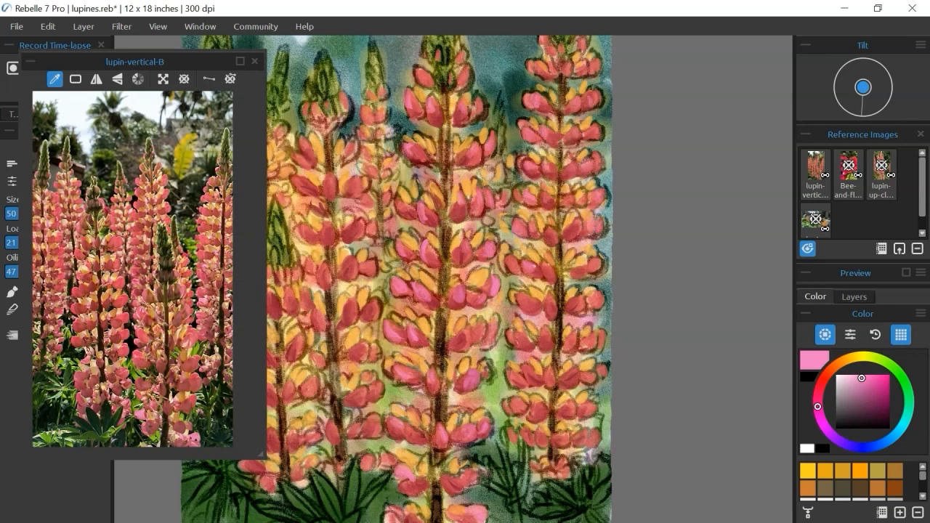
{"action": "left_click_drag", "start_coordinate": [588, 404], "coordinate": [588, 415]}
{"action": "left_click_drag", "start_coordinate": [517, 402], "coordinate": [517, 414]}
{"action": "left_click_drag", "start_coordinate": [537, 431], "coordinate": [540, 440]}
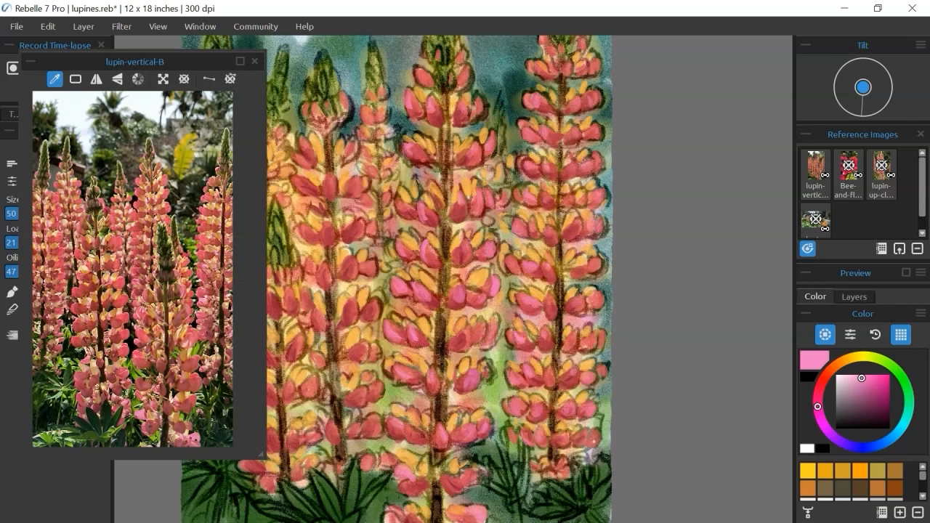
Add bright pink touches to the coral petals of the third spike from the left
{"action": "left_click_drag", "start_coordinate": [538, 298], "coordinate": [653, 352]}
{"action": "mouse_move", "coordinate": [470, 290]}
{"action": "left_mouse_down"}
{"action": "mouse_move", "coordinate": [474, 272]}
{"action": "mouse_move", "coordinate": [471, 292]}
{"action": "left_mouse_up"}
{"action": "left_click_drag", "start_coordinate": [411, 234], "coordinate": [416, 244]}
{"action": "left_click_drag", "start_coordinate": [414, 284], "coordinate": [418, 298]}
{"action": "left_click_drag", "start_coordinate": [416, 198], "coordinate": [422, 211]}
{"action": "left_click_drag", "start_coordinate": [466, 358], "coordinate": [471, 371]}
{"action": "left_click_drag", "start_coordinate": [486, 318], "coordinate": [487, 331]}
Dab bright pink accents down the coral petals of the leftmost spike
{"action": "left_click_drag", "start_coordinate": [569, 394], "coordinate": [597, 361]}
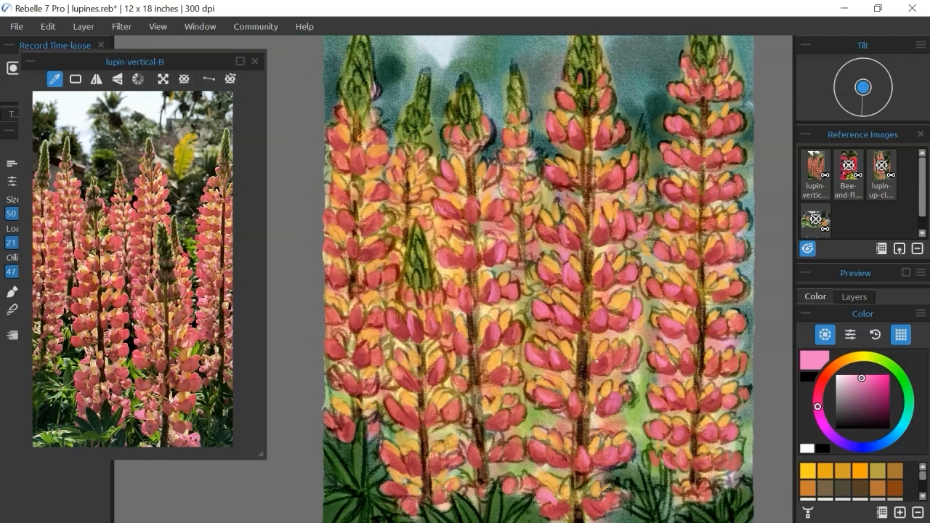
{"action": "left_click_drag", "start_coordinate": [391, 267], "coordinate": [394, 279]}
{"action": "left_click_drag", "start_coordinate": [344, 212], "coordinate": [344, 223]}
{"action": "left_click_drag", "start_coordinate": [381, 241], "coordinate": [381, 257]}
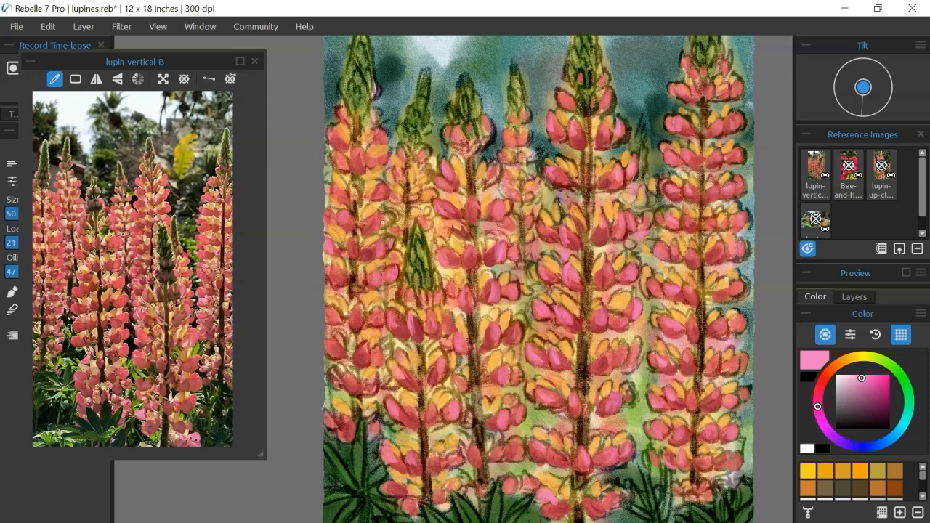
{"action": "left_click_drag", "start_coordinate": [381, 185], "coordinate": [383, 198]}
{"action": "left_click_drag", "start_coordinate": [381, 133], "coordinate": [381, 146]}
{"action": "left_click_drag", "start_coordinate": [332, 345], "coordinate": [334, 359]}
{"action": "left_click_drag", "start_coordinate": [330, 410], "coordinate": [331, 423]}
Choose a light salmon pink and draw fine highlights on the petals of the tall centre-right spike with brush size 18
{"action": "left_click_drag", "start_coordinate": [261, 455], "coordinate": [315, 475]}
{"action": "left_click", "coordinate": [823, 380]}
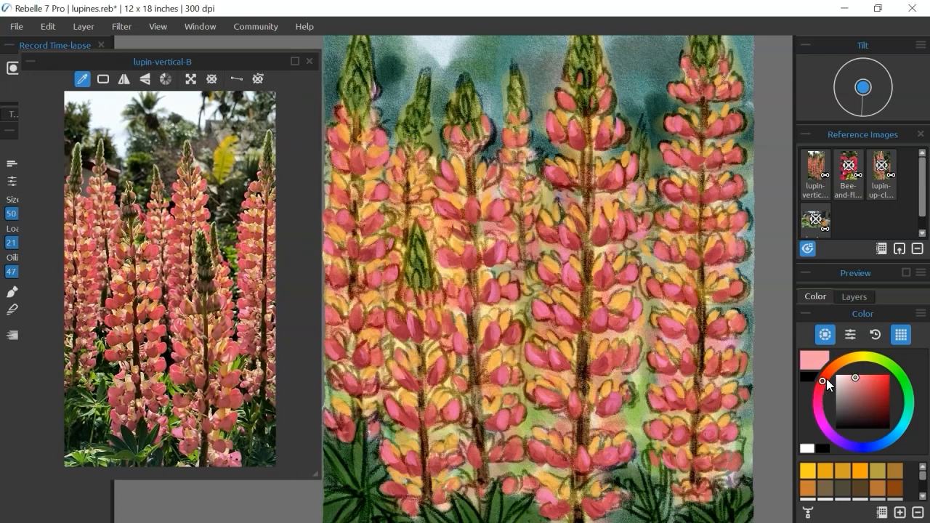
{"action": "left_click", "coordinate": [854, 296]}
{"action": "scroll", "coordinate": [538, 309], "scroll_direction": "up", "scroll_amount": 3}
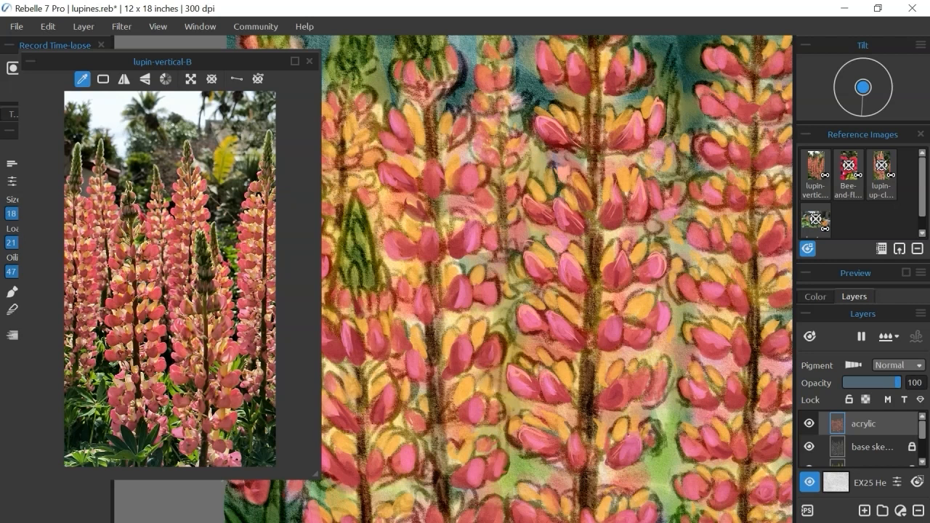
{"action": "scroll", "coordinate": [666, 327], "scroll_direction": "down", "scroll_amount": 2}
{"action": "left_click_drag", "start_coordinate": [649, 423], "coordinate": [655, 318]}
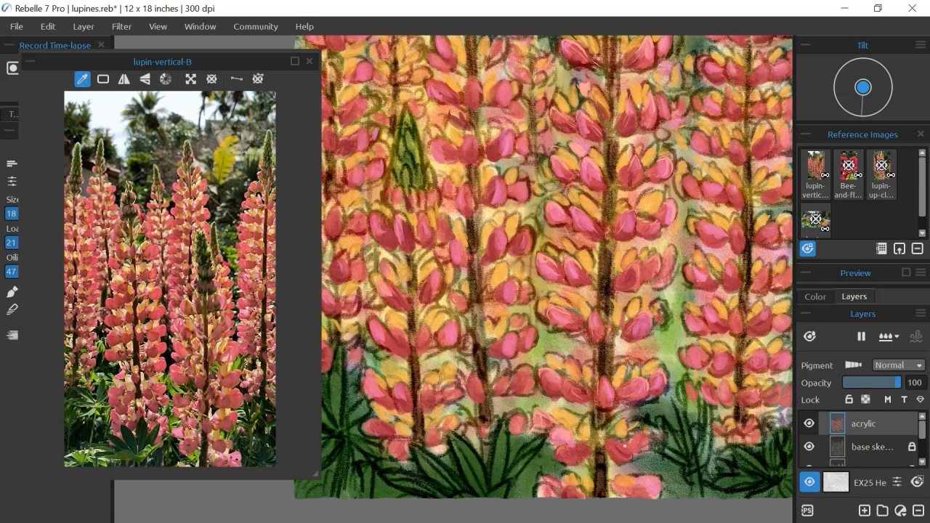
{"action": "left_click_drag", "start_coordinate": [541, 128], "coordinate": [516, 264]}
{"action": "left_click_drag", "start_coordinate": [551, 86], "coordinate": [567, 100]}
{"action": "left_click_drag", "start_coordinate": [567, 102], "coordinate": [463, 151]}
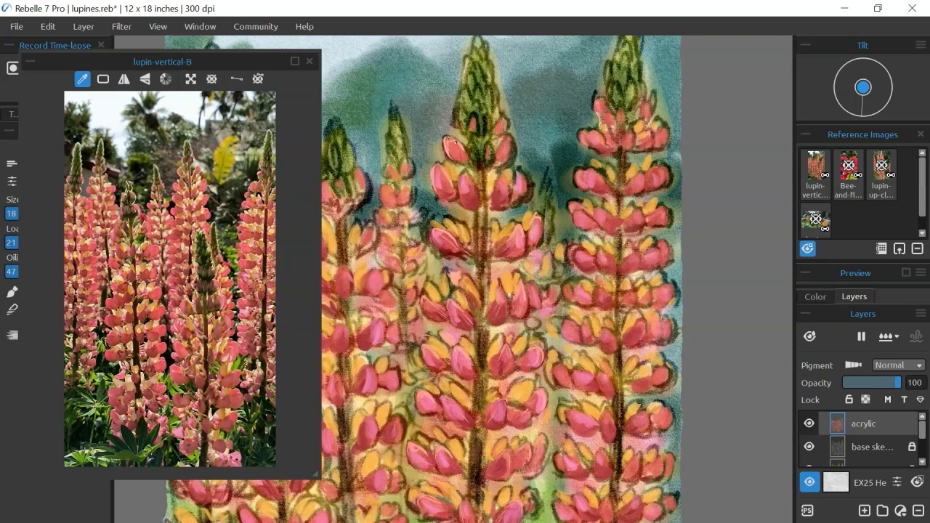
Shrink the reference photo window and edge the top florets of the tall centre-right spike with thin light pink lines
{"action": "left_click_drag", "start_coordinate": [162, 62], "coordinate": [152, 68]}
{"action": "mouse_move", "coordinate": [306, 479]}
{"action": "left_mouse_down"}
{"action": "mouse_move", "coordinate": [192, 338]}
{"action": "mouse_move", "coordinate": [203, 380]}
{"action": "left_mouse_up"}
{"action": "left_click_drag", "start_coordinate": [513, 135], "coordinate": [503, 163]}
{"action": "left_click_drag", "start_coordinate": [503, 117], "coordinate": [495, 132]}
{"action": "left_click_drag", "start_coordinate": [516, 168], "coordinate": [532, 199]}
{"action": "left_click_drag", "start_coordinate": [519, 169], "coordinate": [531, 201]}
{"action": "left_click_drag", "start_coordinate": [455, 172], "coordinate": [464, 200]}
Add thin light pink highlights to the upper petals of the rightmost spike
{"action": "left_click_drag", "start_coordinate": [570, 248], "coordinate": [581, 257]}
{"action": "left_click_drag", "start_coordinate": [571, 201], "coordinate": [579, 222]}
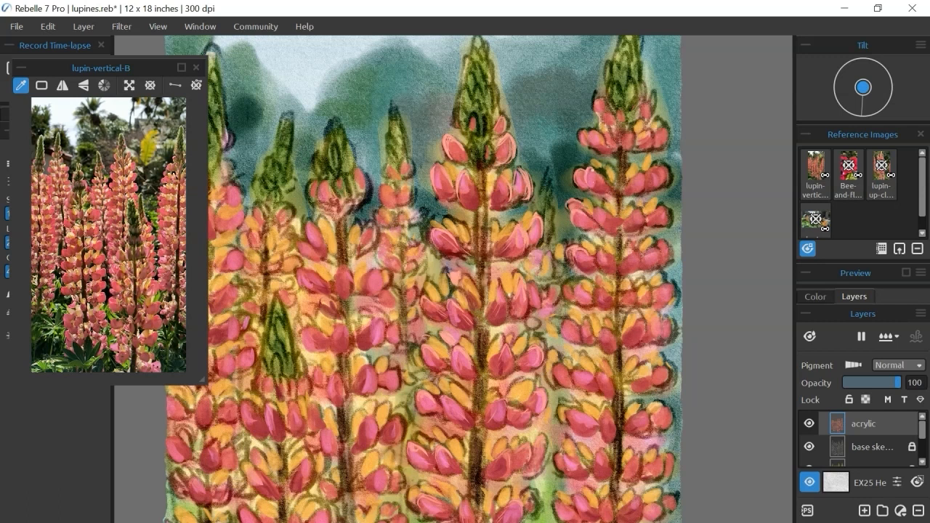
{"action": "left_click_drag", "start_coordinate": [630, 253], "coordinate": [636, 267]}
{"action": "left_click_drag", "start_coordinate": [654, 244], "coordinate": [665, 261]}
{"action": "left_click_drag", "start_coordinate": [666, 284], "coordinate": [672, 303]}
{"action": "left_click_drag", "start_coordinate": [584, 319], "coordinate": [591, 337]}
{"action": "left_click_drag", "start_coordinate": [602, 328], "coordinate": [614, 341]}
Continue the thin light pink petal highlights through the middle florets of the rightmost spike
{"action": "left_click_drag", "start_coordinate": [610, 336], "coordinate": [553, 316]}
{"action": "left_click_drag", "start_coordinate": [503, 300], "coordinate": [518, 312]}
{"action": "left_click_drag", "start_coordinate": [509, 394], "coordinate": [532, 410]}
{"action": "left_click_drag", "start_coordinate": [544, 391], "coordinate": [551, 411]}
{"action": "left_click_drag", "start_coordinate": [537, 350], "coordinate": [551, 378]}
{"action": "left_click_drag", "start_coordinate": [515, 352], "coordinate": [537, 366]}
{"action": "left_click_drag", "start_coordinate": [601, 388], "coordinate": [613, 401]}
Highlight the lower petals of the rightmost spike with thin light pink strokes
{"action": "mouse_move", "coordinate": [570, 435]}
{"action": "left_mouse_down"}
{"action": "mouse_move", "coordinate": [581, 448]}
{"action": "mouse_move", "coordinate": [514, 330]}
{"action": "left_mouse_up"}
{"action": "left_click_drag", "start_coordinate": [497, 388], "coordinate": [507, 401]}
{"action": "left_click_drag", "start_coordinate": [540, 378], "coordinate": [548, 391]}
{"action": "mouse_move", "coordinate": [472, 381]}
{"action": "left_mouse_down"}
{"action": "mouse_move", "coordinate": [483, 398]}
{"action": "mouse_move", "coordinate": [462, 392]}
{"action": "left_mouse_up"}
{"action": "scroll", "coordinate": [542, 356], "scroll_direction": "up", "scroll_amount": 1}
{"action": "left_click_drag", "start_coordinate": [414, 333], "coordinate": [421, 348]}
{"action": "left_click_drag", "start_coordinate": [450, 435], "coordinate": [466, 448]}
{"action": "left_click_drag", "start_coordinate": [470, 398], "coordinate": [475, 411]}
{"action": "left_click_drag", "start_coordinate": [490, 430], "coordinate": [535, 450]}
{"action": "left_click_drag", "start_coordinate": [414, 432], "coordinate": [425, 452]}
Draw thin light pink highlights along the petals of the third spike from the left
{"action": "scroll", "coordinate": [601, 434], "scroll_direction": "down", "scroll_amount": 5}
{"action": "scroll", "coordinate": [435, 269], "scroll_direction": "up", "scroll_amount": 4}
{"action": "left_click_drag", "start_coordinate": [458, 251], "coordinate": [439, 270]}
{"action": "mouse_move", "coordinate": [456, 202]}
{"action": "left_mouse_down"}
{"action": "mouse_move", "coordinate": [447, 218]}
{"action": "mouse_move", "coordinate": [417, 215]}
{"action": "left_mouse_up"}
{"action": "left_click_drag", "start_coordinate": [371, 200], "coordinate": [389, 210]}
{"action": "left_click_drag", "start_coordinate": [374, 171], "coordinate": [385, 183]}
{"action": "left_click_drag", "start_coordinate": [397, 113], "coordinate": [401, 130]}
{"action": "left_click_drag", "start_coordinate": [379, 261], "coordinate": [390, 271]}
{"action": "left_click_drag", "start_coordinate": [403, 303], "coordinate": [412, 326]}
{"action": "left_click_drag", "start_coordinate": [458, 297], "coordinate": [474, 319]}
{"action": "left_click_drag", "start_coordinate": [441, 298], "coordinate": [450, 314]}
{"action": "left_click_drag", "start_coordinate": [443, 350], "coordinate": [449, 357]}
{"action": "left_click_drag", "start_coordinate": [434, 362], "coordinate": [442, 377]}
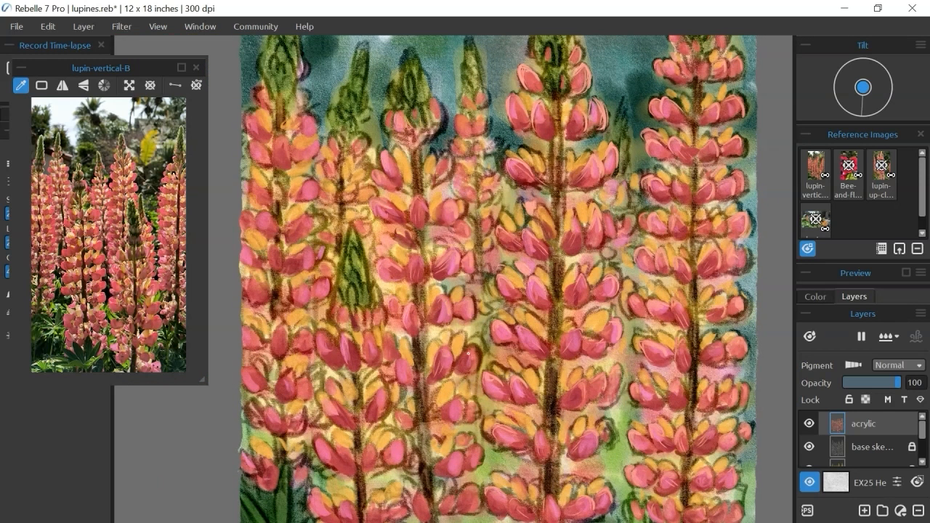
Add thin light pink highlights to the upper coral petals of the leftmost spike
{"action": "left_click_drag", "start_coordinate": [275, 210], "coordinate": [266, 224]}
{"action": "left_click_drag", "start_coordinate": [293, 229], "coordinate": [298, 239]}
{"action": "left_click_drag", "start_coordinate": [311, 215], "coordinate": [299, 231]}
{"action": "left_click_drag", "start_coordinate": [317, 182], "coordinate": [307, 194]}
{"action": "left_click_drag", "start_coordinate": [320, 140], "coordinate": [310, 152]}
{"action": "left_click_drag", "start_coordinate": [312, 117], "coordinate": [308, 133]}
{"action": "left_click_drag", "start_coordinate": [261, 88], "coordinate": [259, 104]}
{"action": "left_click_drag", "start_coordinate": [247, 111], "coordinate": [252, 134]}
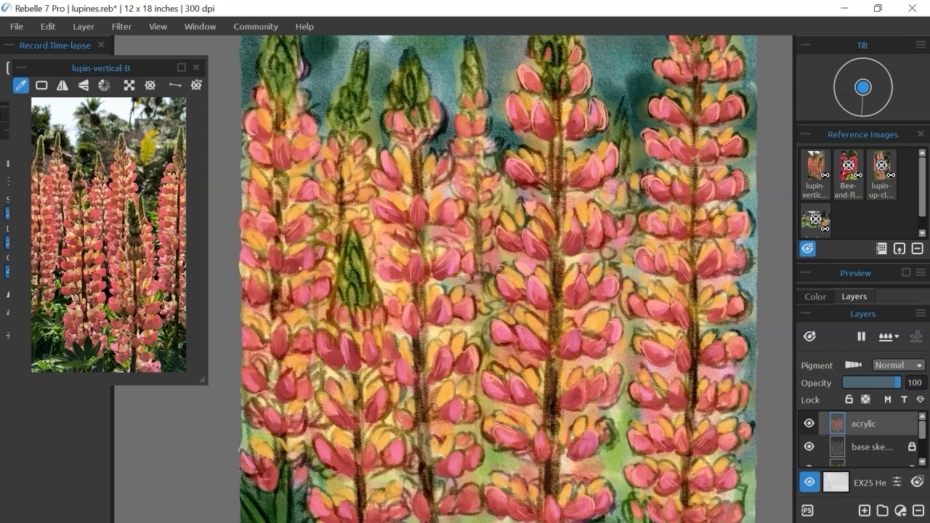
Highlight the lower coral petals of the leftmost spike with fine light pink strokes
{"action": "left_click_drag", "start_coordinate": [304, 288], "coordinate": [310, 304]}
{"action": "left_click_drag", "start_coordinate": [329, 282], "coordinate": [322, 298]}
{"action": "left_click_drag", "start_coordinate": [311, 333], "coordinate": [299, 352]}
{"action": "left_click_drag", "start_coordinate": [255, 327], "coordinate": [244, 336]}
{"action": "left_click_drag", "start_coordinate": [263, 372], "coordinate": [254, 382]}
{"action": "left_click_drag", "start_coordinate": [282, 386], "coordinate": [278, 394]}
{"action": "left_click_drag", "start_coordinate": [479, 305], "coordinate": [464, 257]}
{"action": "left_click_drag", "start_coordinate": [262, 357], "coordinate": [247, 374]}
{"action": "left_click_drag", "start_coordinate": [248, 412], "coordinate": [261, 434]}
{"action": "left_click_drag", "start_coordinate": [299, 487], "coordinate": [317, 508]}
{"action": "left_click_drag", "start_coordinate": [301, 388], "coordinate": [320, 415]}
Add fine light pink highlights to the short front spike's petals and the lower florets of the spike beside it
{"action": "left_click_drag", "start_coordinate": [302, 283], "coordinate": [313, 304]}
{"action": "left_click_drag", "start_coordinate": [369, 341], "coordinate": [360, 361]}
{"action": "left_click_drag", "start_coordinate": [383, 313], "coordinate": [394, 329]}
{"action": "left_click_drag", "start_coordinate": [372, 290], "coordinate": [381, 308]}
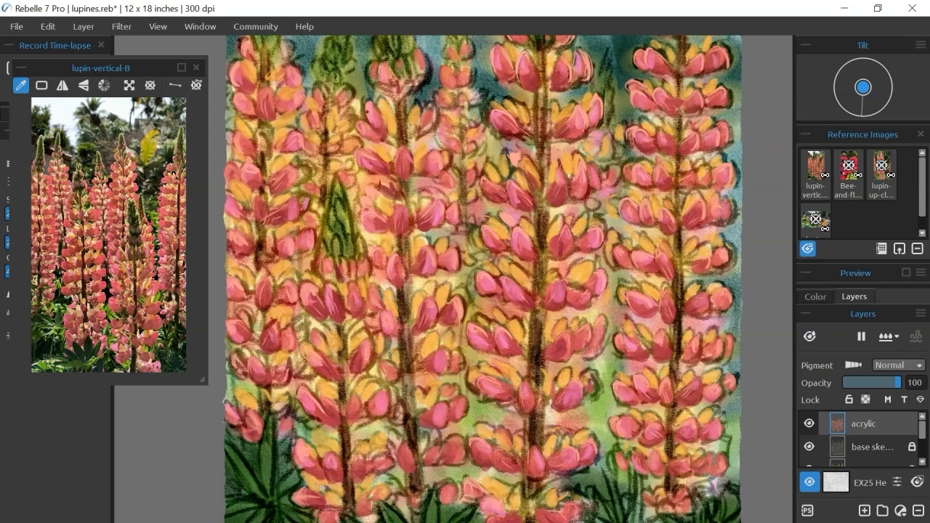
{"action": "left_click_drag", "start_coordinate": [464, 360], "coordinate": [458, 370]}
{"action": "left_click_drag", "start_coordinate": [465, 398], "coordinate": [457, 413]}
{"action": "left_click_drag", "start_coordinate": [448, 452], "coordinate": [464, 440]}
{"action": "scroll", "coordinate": [430, 157], "scroll_direction": "down", "scroll_amount": 1}
{"action": "left_click_drag", "start_coordinate": [530, 226], "coordinate": [523, 310]}
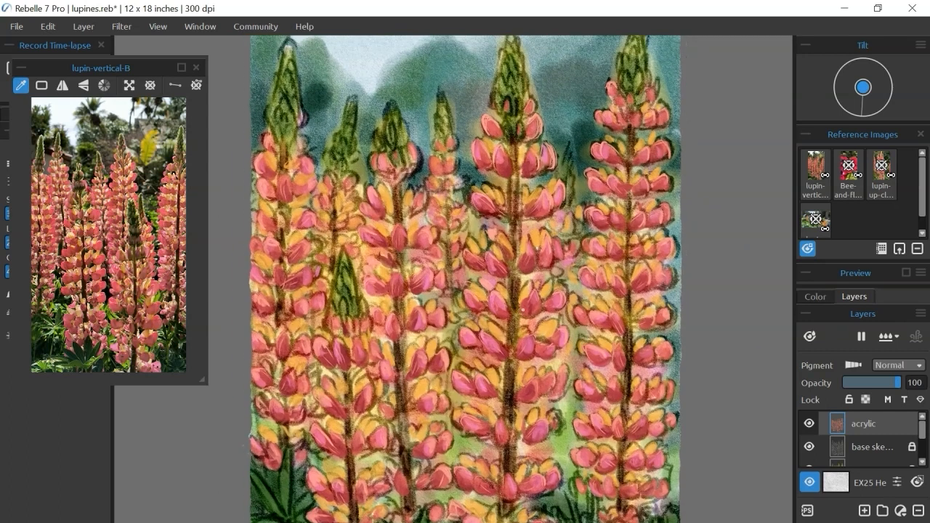
Switch to a pale yellow paint with the brush at size 45 and start highlighting the golden petals of the centre-right spike
{"action": "left_click_drag", "start_coordinate": [151, 70], "coordinate": [215, 70]}
{"action": "left_click", "coordinate": [413, 304], "text": "alt"}
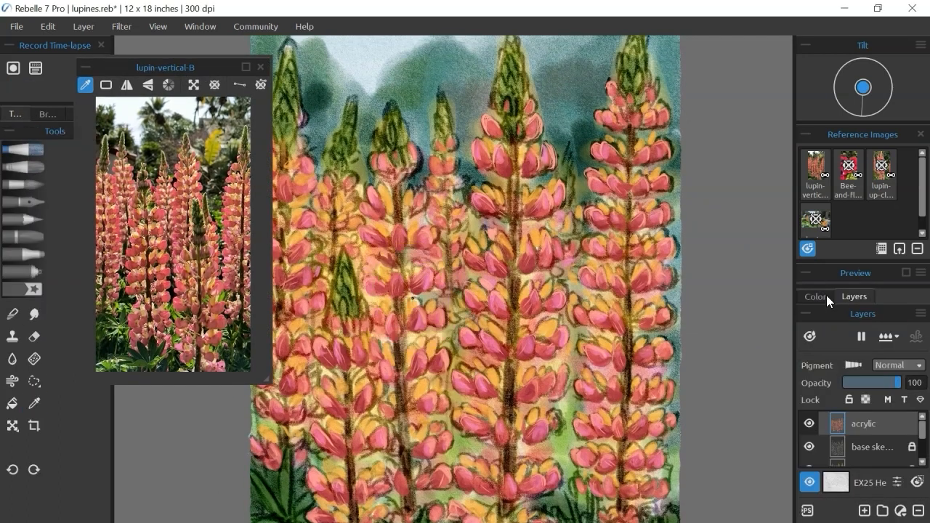
{"action": "left_click", "coordinate": [826, 296]}
{"action": "left_click", "coordinate": [855, 296]}
{"action": "mouse_move", "coordinate": [267, 379]}
{"action": "left_mouse_down"}
{"action": "mouse_move", "coordinate": [379, 503]}
{"action": "mouse_move", "coordinate": [271, 389]}
{"action": "left_mouse_up"}
{"action": "mouse_move", "coordinate": [145, 67]}
{"action": "left_mouse_down"}
{"action": "mouse_move", "coordinate": [101, 70]}
{"action": "mouse_move", "coordinate": [160, 75]}
{"action": "mouse_move", "coordinate": [82, 84]}
{"action": "left_mouse_up"}
{"action": "left_click", "coordinate": [82, 114]}
{"action": "left_click", "coordinate": [12, 294]}
{"action": "scroll", "coordinate": [422, 347], "scroll_direction": "up", "scroll_amount": 1}
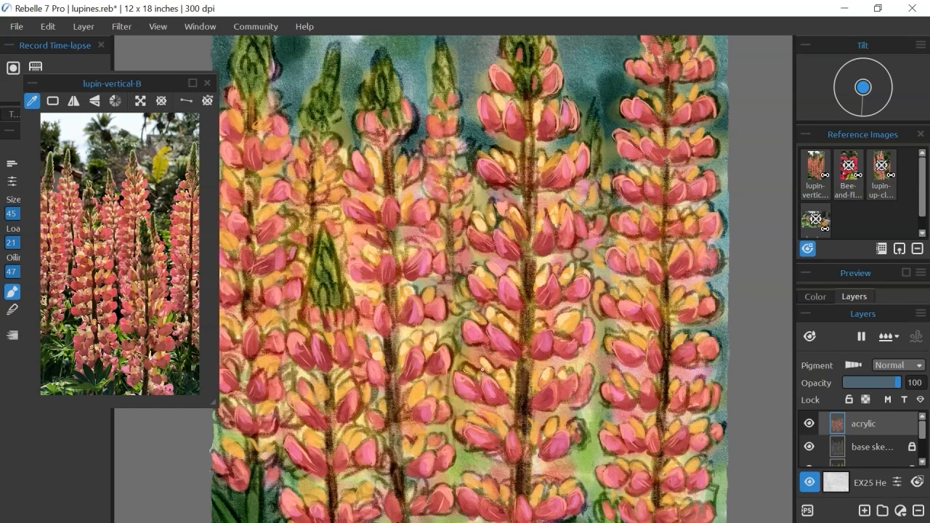
Dab pale yellow highlights over the golden petals of the remaining lupin spikes and save the painting
{"action": "scroll", "coordinate": [436, 349], "scroll_direction": "down", "scroll_amount": 2}
{"action": "scroll", "coordinate": [465, 356], "scroll_direction": "up", "scroll_amount": 3}
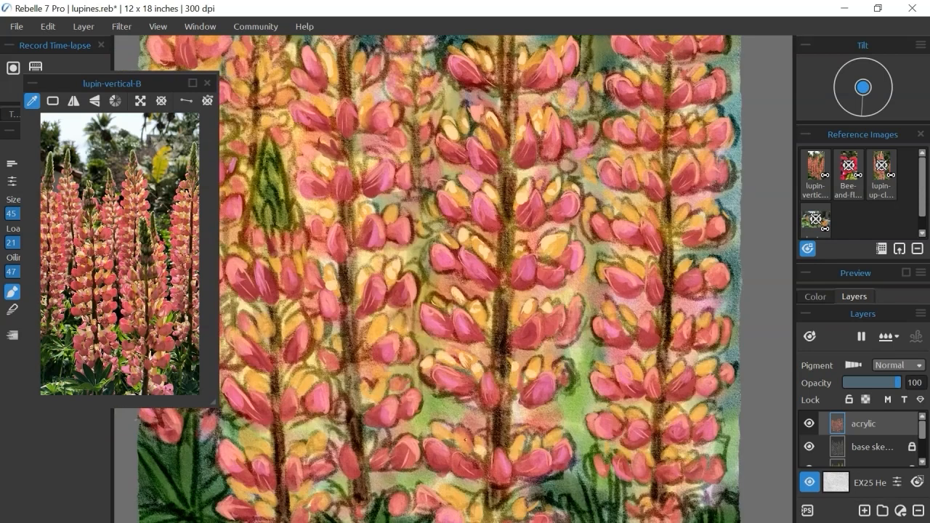
{"action": "scroll", "coordinate": [478, 472], "scroll_direction": "down", "scroll_amount": 1}
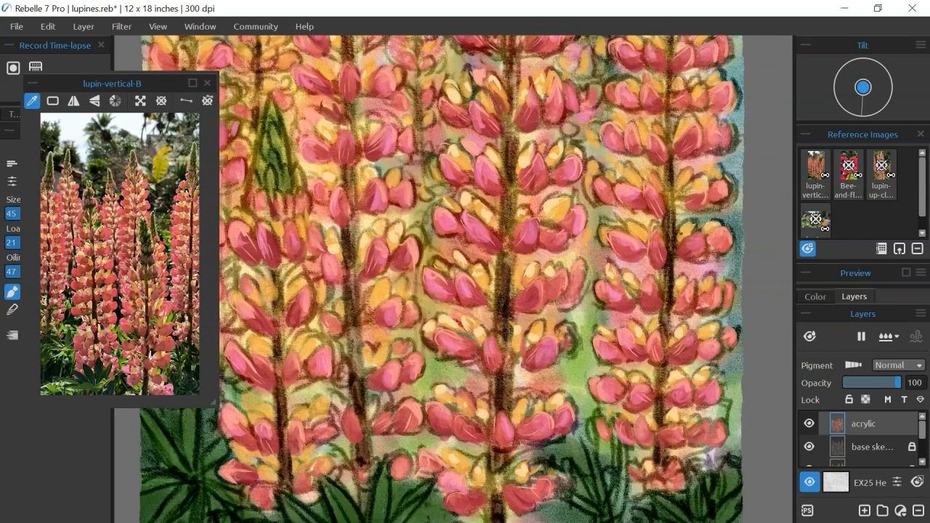
{"action": "left_click_drag", "start_coordinate": [689, 101], "coordinate": [649, 207]}
{"action": "left_click_drag", "start_coordinate": [595, 96], "coordinate": [599, 194]}
{"action": "scroll", "coordinate": [596, 195], "scroll_direction": "down", "scroll_amount": 1}
{"action": "scroll", "coordinate": [659, 436], "scroll_direction": "down", "scroll_amount": 1}
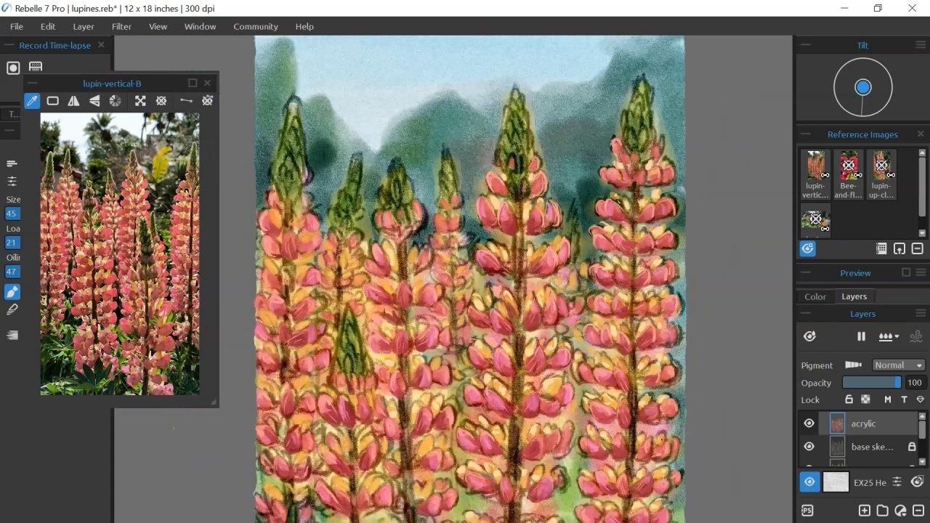
{"action": "left_click_drag", "start_coordinate": [560, 285], "coordinate": [634, 220]}
{"action": "left_click_drag", "start_coordinate": [459, 223], "coordinate": [416, 203]}
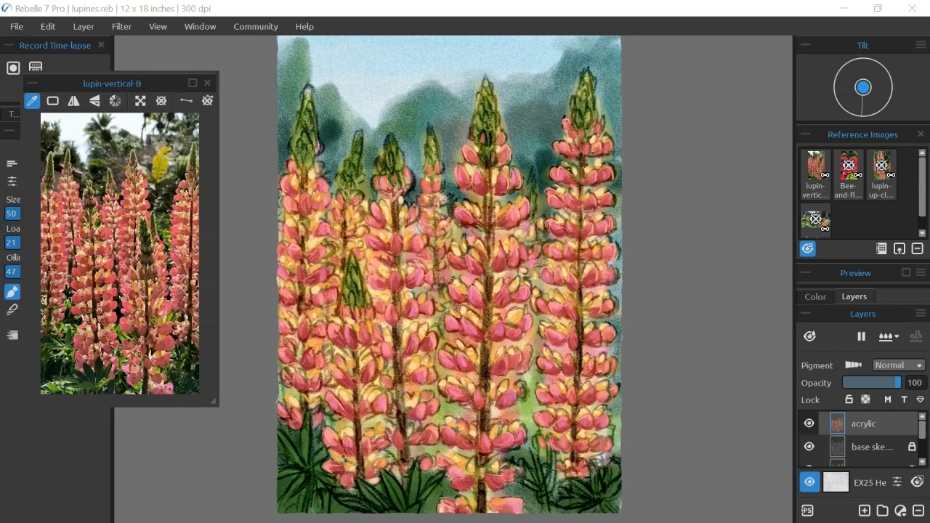
Enlarge the reference photo window and outline the green tips of the tall and background spikes in pale yellow
{"action": "mouse_move", "coordinate": [213, 401]}
{"action": "left_mouse_down"}
{"action": "mouse_move", "coordinate": [530, 509]}
{"action": "mouse_move", "coordinate": [245, 442]}
{"action": "left_mouse_up"}
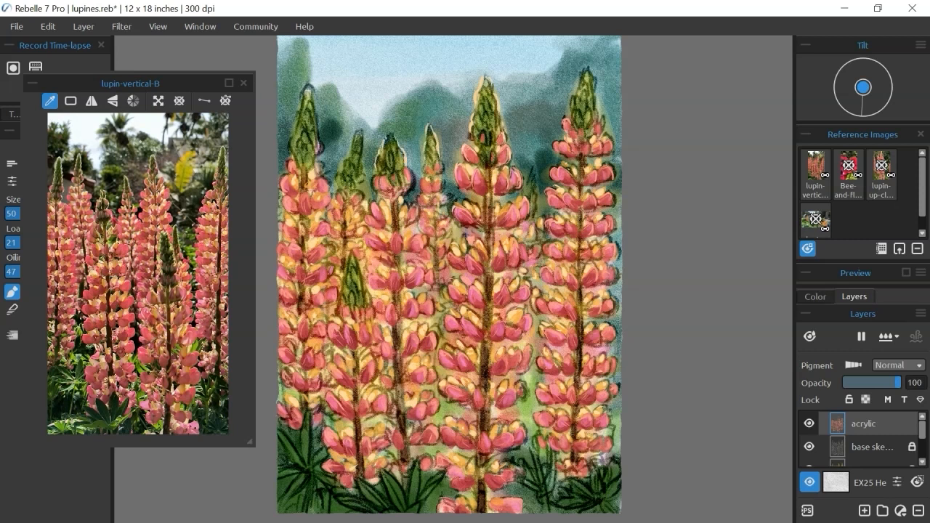
{"action": "scroll", "coordinate": [419, 166], "scroll_direction": "up", "scroll_amount": 1}
{"action": "left_click_drag", "start_coordinate": [419, 166], "coordinate": [468, 168]}
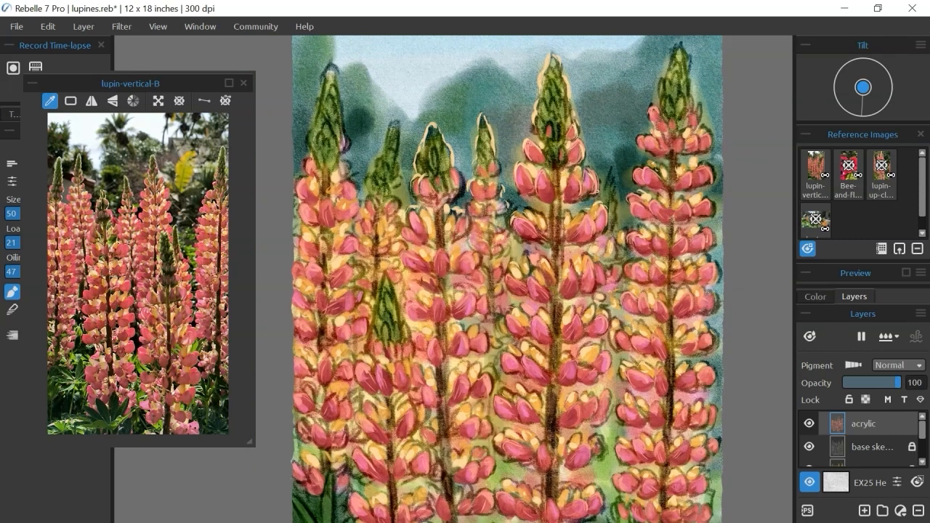
{"action": "left_click_drag", "start_coordinate": [309, 154], "coordinate": [326, 67]}
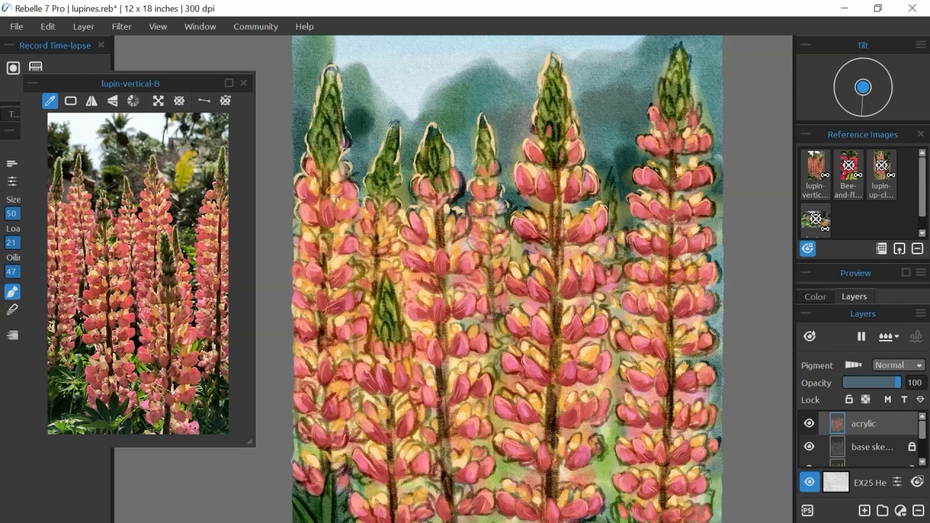
{"action": "left_click_drag", "start_coordinate": [523, 167], "coordinate": [468, 245]}
{"action": "left_click_drag", "start_coordinate": [582, 221], "coordinate": [595, 203]}
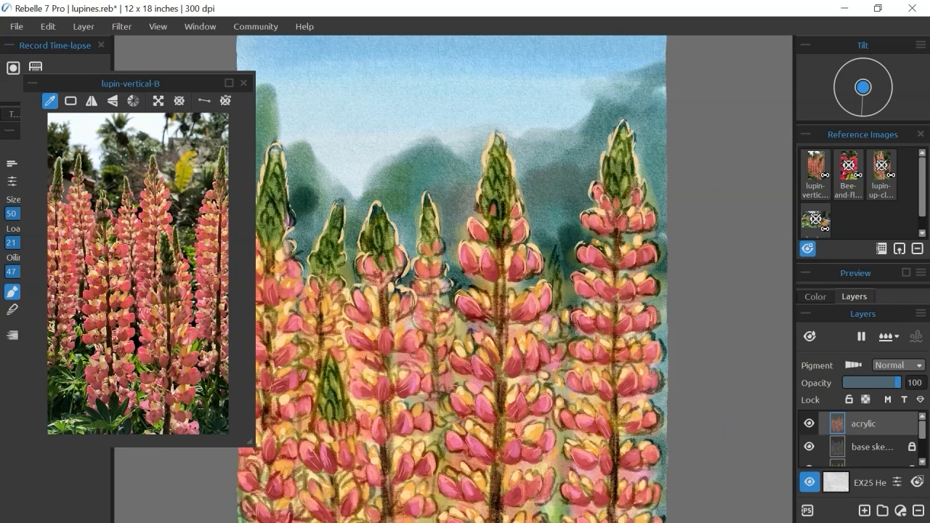
Outline the short front spike's tip and the small background bud in pale yellow, and save the painting
{"action": "scroll", "coordinate": [564, 334], "scroll_direction": "down", "scroll_amount": 3}
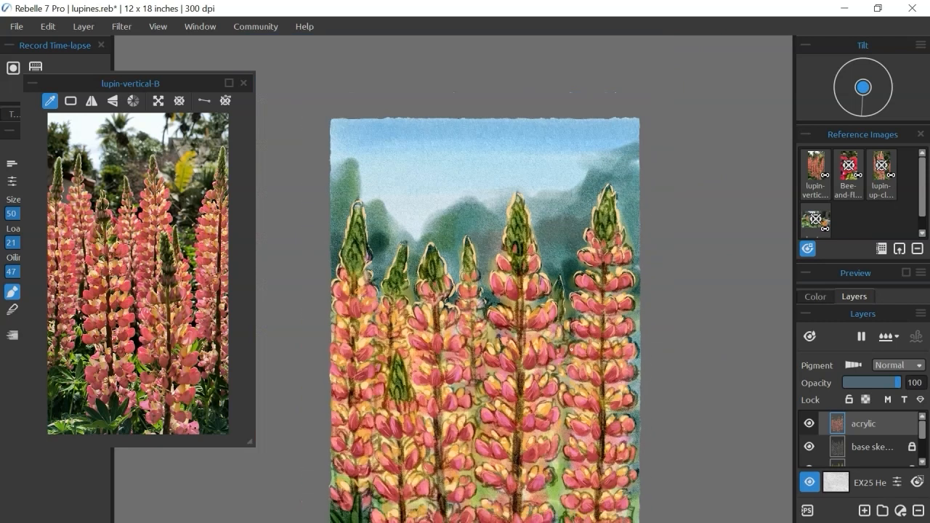
{"action": "scroll", "coordinate": [542, 365], "scroll_direction": "up", "scroll_amount": 3}
{"action": "left_click_drag", "start_coordinate": [542, 365], "coordinate": [594, 251]}
{"action": "left_click_drag", "start_coordinate": [415, 274], "coordinate": [381, 274]}
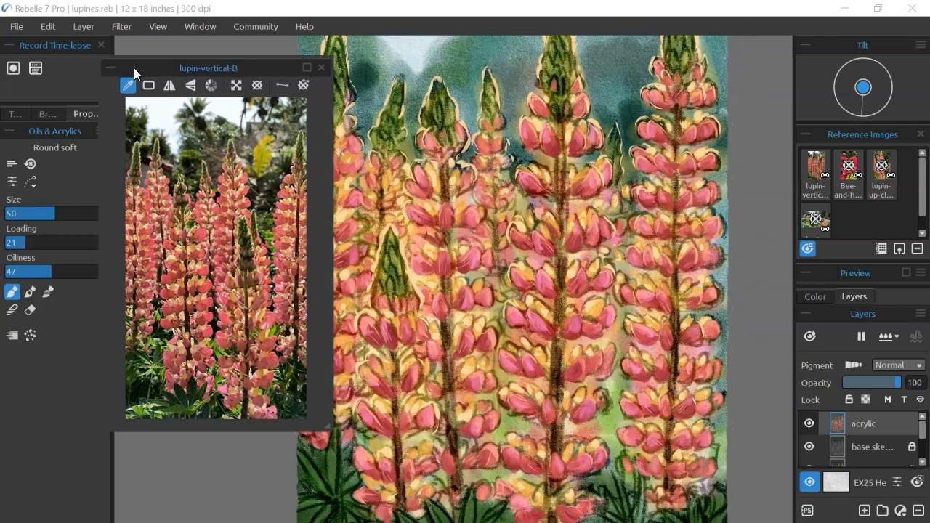
Pick a light green and dab small buds inside the green spike tips, brightening the paint to yellow-green
{"action": "left_click", "coordinate": [440, 118]}
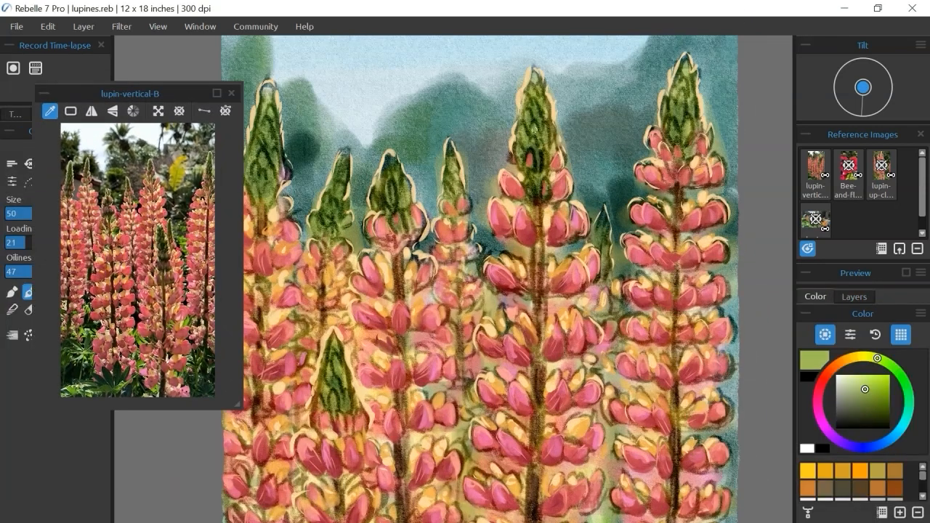
{"action": "left_click_drag", "start_coordinate": [339, 191], "coordinate": [340, 197]}
{"action": "left_click_drag", "start_coordinate": [391, 185], "coordinate": [391, 196]}
{"action": "left_click_drag", "start_coordinate": [268, 127], "coordinate": [268, 138]}
{"action": "left_click_drag", "start_coordinate": [260, 141], "coordinate": [258, 152]}
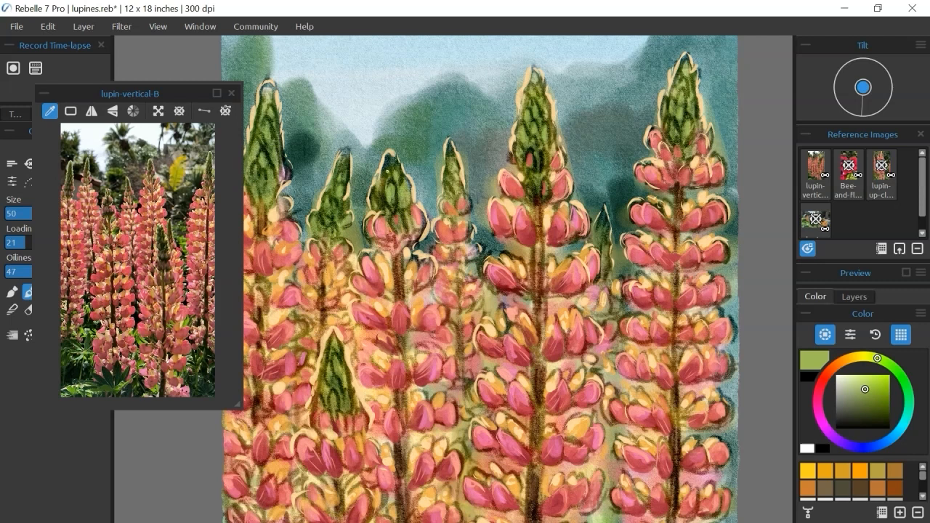
{"action": "left_click_drag", "start_coordinate": [532, 137], "coordinate": [532, 148]}
{"action": "left_click", "coordinate": [866, 379]}
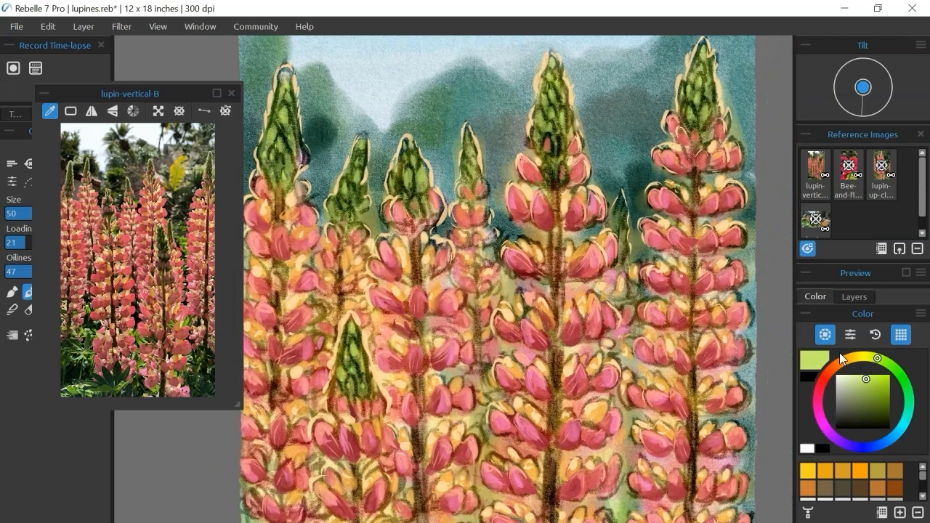
Reposition the reference photo window and display the layer list to check the active acrylic layer
{"action": "left_click", "coordinate": [16, 114]}
{"action": "left_click_drag", "start_coordinate": [197, 79], "coordinate": [141, 79]}
{"action": "left_click", "coordinate": [34, 404]}
{"action": "left_click_drag", "start_coordinate": [195, 122], "coordinate": [150, 80]}
{"action": "left_click", "coordinate": [415, 187]}
{"action": "left_click", "coordinate": [40, 151]}
{"action": "left_click", "coordinate": [854, 296]}
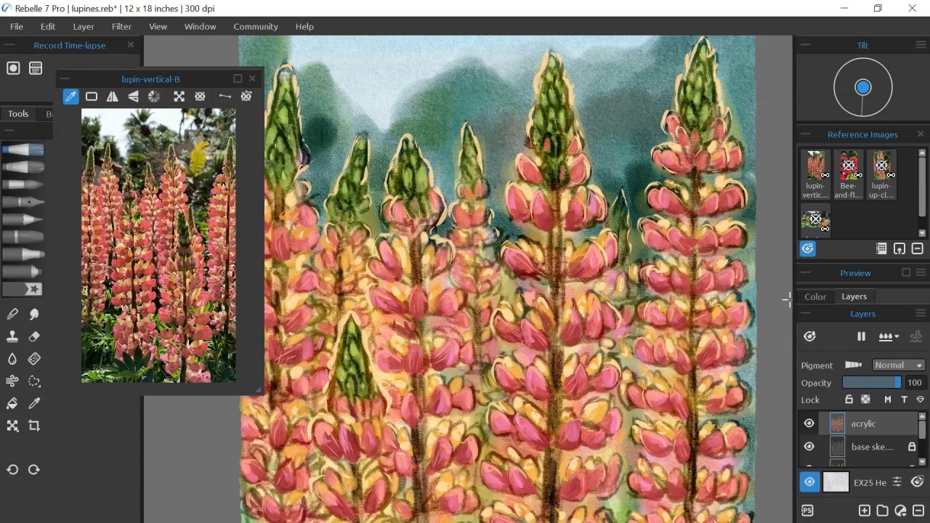
Dab more light green buds inside the green tips of the tall and short lupin spikes on the acrylic layer
{"action": "left_click_drag", "start_coordinate": [697, 122], "coordinate": [708, 56]}
{"action": "left_click_drag", "start_coordinate": [356, 182], "coordinate": [353, 152]}
{"action": "left_click_drag", "start_coordinate": [342, 181], "coordinate": [331, 217]}
{"action": "left_click_drag", "start_coordinate": [502, 298], "coordinate": [512, 258]}
{"action": "left_click_drag", "start_coordinate": [358, 311], "coordinate": [348, 353]}
{"action": "left_click_drag", "start_coordinate": [451, 247], "coordinate": [496, 301]}
{"action": "left_click_drag", "start_coordinate": [601, 117], "coordinate": [598, 131]}
{"action": "mouse_move", "coordinate": [343, 205]}
{"action": "left_mouse_down"}
{"action": "mouse_move", "coordinate": [343, 187]}
{"action": "mouse_move", "coordinate": [322, 202]}
{"action": "left_mouse_up"}
{"action": "mouse_move", "coordinate": [329, 142]}
{"action": "left_mouse_down"}
{"action": "mouse_move", "coordinate": [323, 162]}
{"action": "mouse_move", "coordinate": [343, 88]}
{"action": "left_mouse_up"}
{"action": "left_click_drag", "start_coordinate": [390, 222], "coordinate": [393, 210]}
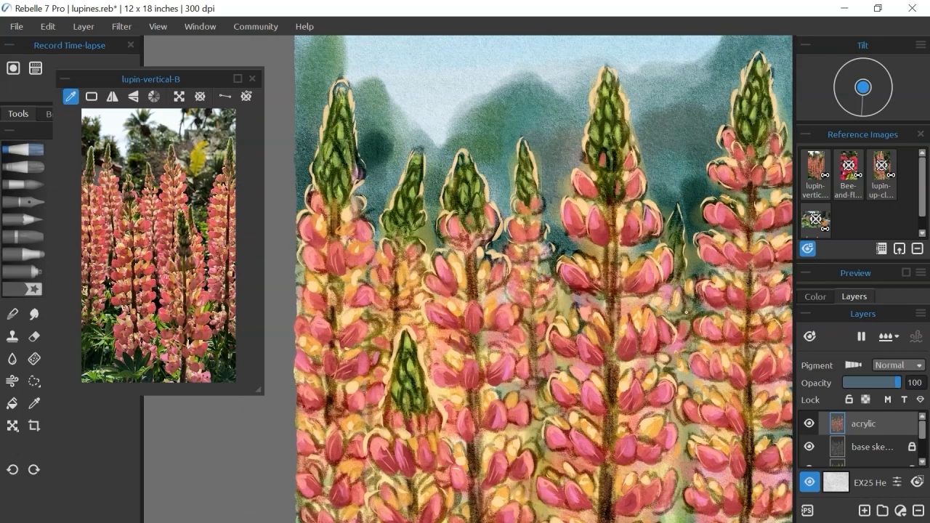
Sample a paler yellow-green, brighten the buds in the green tips with the size 40 round soft brush, and save the painting
{"action": "left_click", "coordinate": [442, 150], "text": "alt"}
{"action": "left_click", "coordinate": [12, 293]}
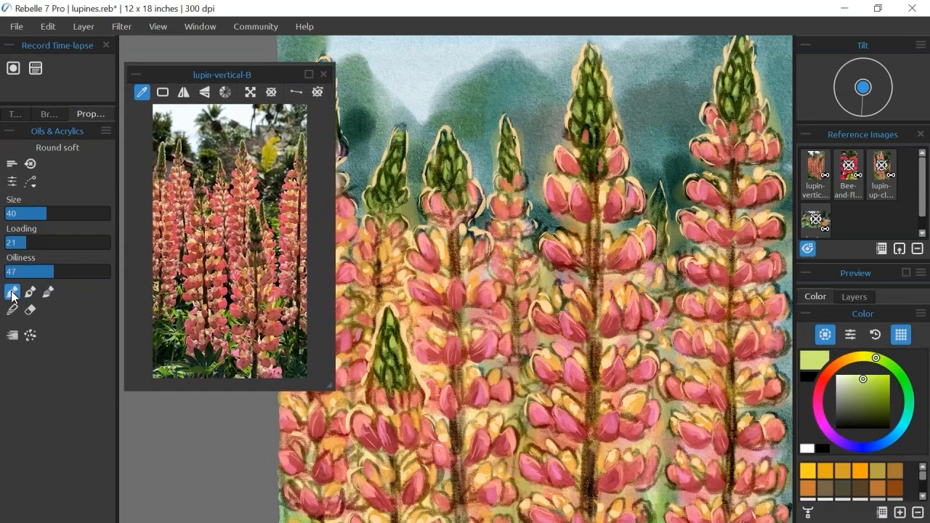
{"action": "scroll", "coordinate": [535, 279], "scroll_direction": "down", "scroll_amount": 3}
{"action": "left_click_drag", "start_coordinate": [675, 282], "coordinate": [562, 169]}
{"action": "scroll", "coordinate": [509, 131], "scroll_direction": "down", "scroll_amount": 1}
{"action": "left_click_drag", "start_coordinate": [727, 154], "coordinate": [717, 239]}
{"action": "key", "text": "ctrl+s"}
{"action": "scroll", "coordinate": [716, 240], "scroll_direction": "up", "scroll_amount": 1}
Change the paint color to a very dark maroon for the round soft brush
{"action": "left_click", "coordinate": [16, 114]}
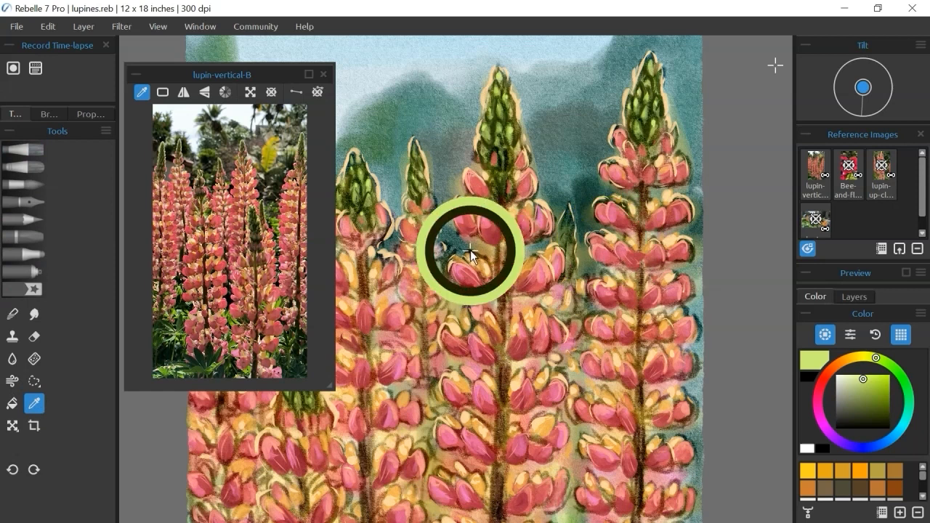
{"action": "left_click", "coordinate": [583, 234], "text": "alt"}
{"action": "left_click", "coordinate": [820, 389]}
{"action": "left_click_drag", "start_coordinate": [885, 412], "coordinate": [884, 418]}
{"action": "left_click", "coordinate": [49, 114]}
{"action": "left_click", "coordinate": [103, 114]}
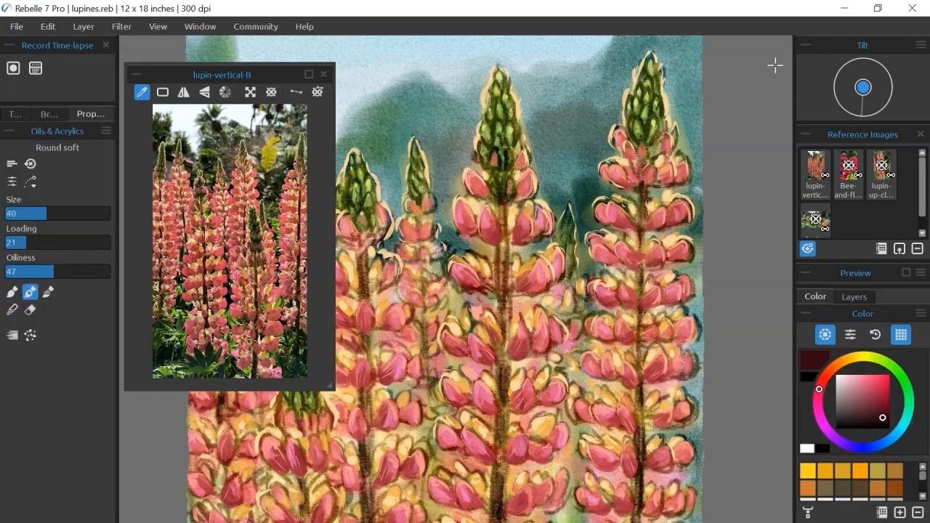
Move and enlarge the reference photo window, then deepen the edges of the tall central spike's upper pink petals in dark maroon
{"action": "key", "text": "bracketright"}
{"action": "scroll", "coordinate": [539, 232], "scroll_direction": "up", "scroll_amount": 1}
{"action": "left_click_drag", "start_coordinate": [461, 235], "coordinate": [528, 230]}
{"action": "left_click_drag", "start_coordinate": [516, 303], "coordinate": [566, 318]}
{"action": "mouse_move", "coordinate": [330, 386]}
{"action": "left_mouse_down"}
{"action": "mouse_move", "coordinate": [486, 472]}
{"action": "mouse_move", "coordinate": [318, 417]}
{"action": "left_mouse_up"}
{"action": "mouse_move", "coordinate": [262, 79]}
{"action": "left_mouse_down"}
{"action": "mouse_move", "coordinate": [235, 124]}
{"action": "mouse_move", "coordinate": [214, 99]}
{"action": "left_mouse_up"}
{"action": "left_click_drag", "start_coordinate": [524, 231], "coordinate": [498, 169]}
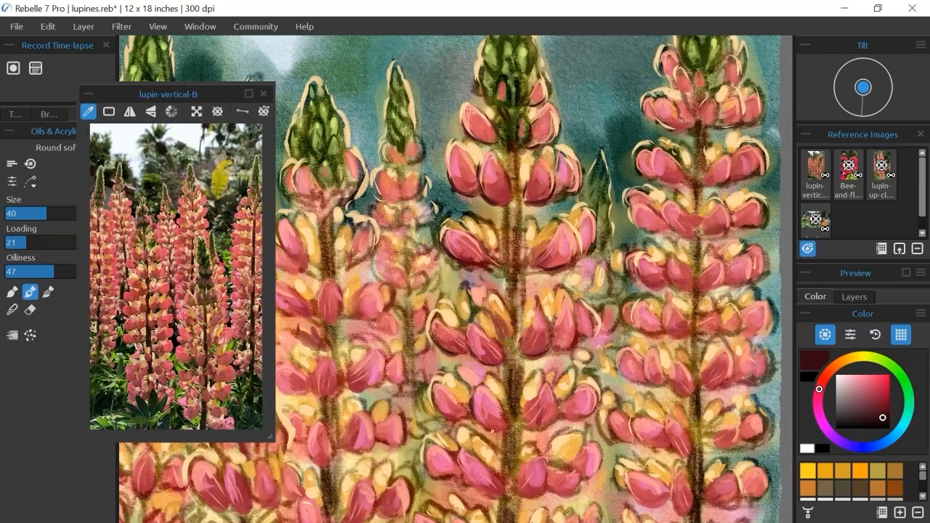
{"action": "left_click_drag", "start_coordinate": [533, 256], "coordinate": [551, 223]}
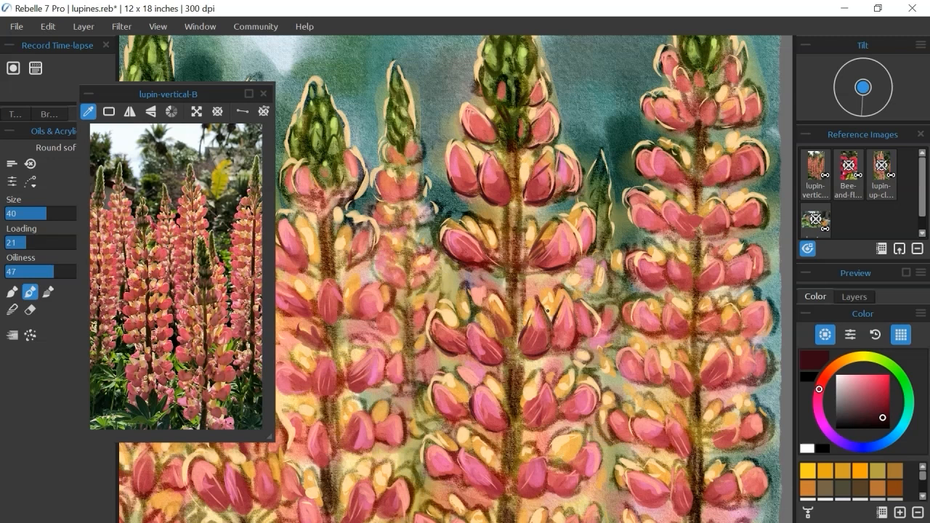
Set the brush size to 50 and paint the tall central spike's stem between the florets in dark maroon
{"action": "scroll", "coordinate": [607, 287], "scroll_direction": "down", "scroll_amount": 1}
{"action": "key", "text": "bracketright"}
{"action": "left_click_drag", "start_coordinate": [535, 205], "coordinate": [540, 311]}
{"action": "left_click_drag", "start_coordinate": [531, 223], "coordinate": [532, 263]}
{"action": "key", "text": "ctrl+z"}
{"action": "left_click_drag", "start_coordinate": [537, 315], "coordinate": [536, 370]}
{"action": "left_click_drag", "start_coordinate": [546, 429], "coordinate": [537, 370]}
{"action": "left_click_drag", "start_coordinate": [528, 304], "coordinate": [523, 370]}
{"action": "mouse_move", "coordinate": [525, 351]}
{"action": "left_mouse_down"}
{"action": "mouse_move", "coordinate": [519, 438]}
{"action": "mouse_move", "coordinate": [523, 397]}
{"action": "left_mouse_up"}
{"action": "left_click_drag", "start_coordinate": [557, 431], "coordinate": [556, 398]}
Paint the stem of the tall rightmost spike between its florets in dark maroon
{"action": "left_click_drag", "start_coordinate": [654, 486], "coordinate": [666, 363]}
{"action": "left_click_drag", "start_coordinate": [523, 436], "coordinate": [526, 465]}
{"action": "left_click_drag", "start_coordinate": [665, 353], "coordinate": [667, 410]}
{"action": "left_click_drag", "start_coordinate": [673, 188], "coordinate": [666, 339]}
{"action": "left_click_drag", "start_coordinate": [676, 319], "coordinate": [635, 429]}
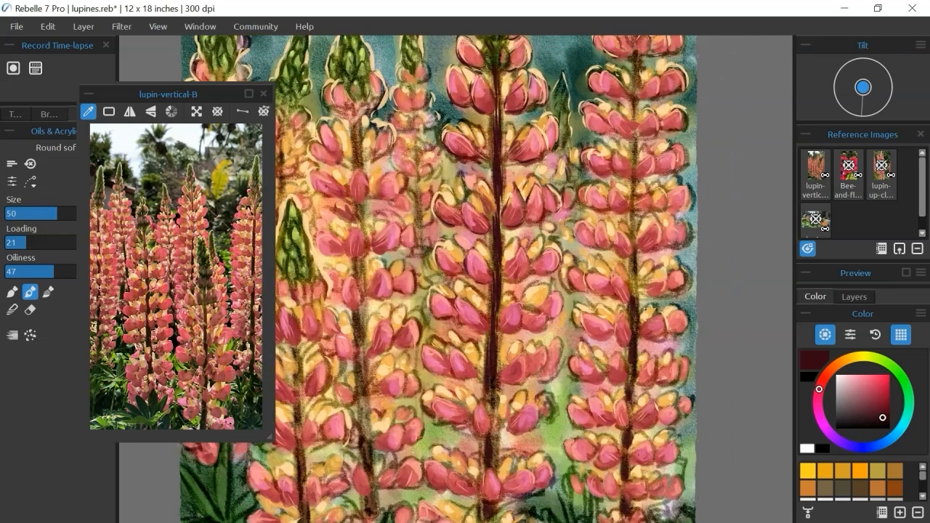
{"action": "left_click_drag", "start_coordinate": [638, 103], "coordinate": [633, 150]}
{"action": "left_click_drag", "start_coordinate": [641, 152], "coordinate": [615, 232]}
{"action": "left_click_drag", "start_coordinate": [616, 129], "coordinate": [615, 147]}
{"action": "left_click_drag", "start_coordinate": [515, 383], "coordinate": [642, 301]}
{"action": "scroll", "coordinate": [441, 266], "scroll_direction": "up", "scroll_amount": 1}
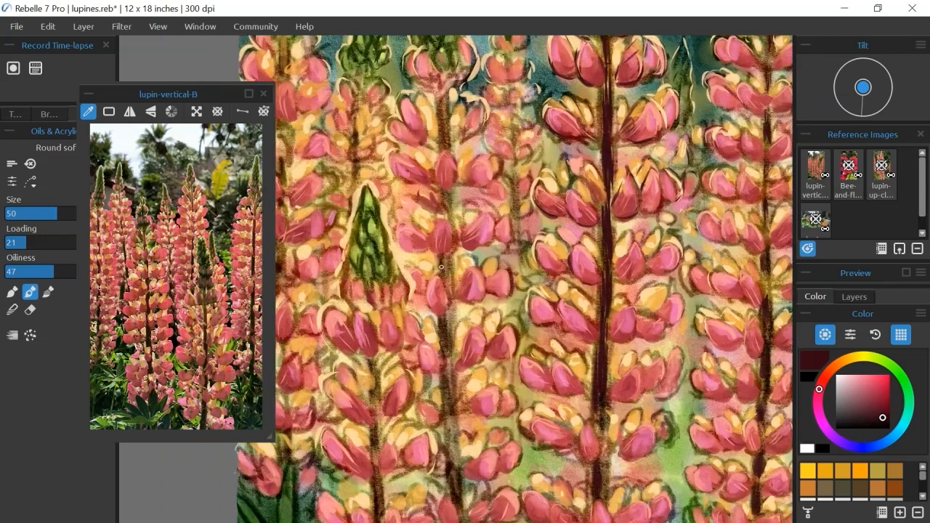
Paint dark maroon stems on the short front spike and the spike just to its right
{"action": "left_click_drag", "start_coordinate": [444, 102], "coordinate": [446, 150]}
{"action": "left_click_drag", "start_coordinate": [444, 315], "coordinate": [456, 478]}
{"action": "scroll", "coordinate": [465, 262], "scroll_direction": "down", "scroll_amount": 3}
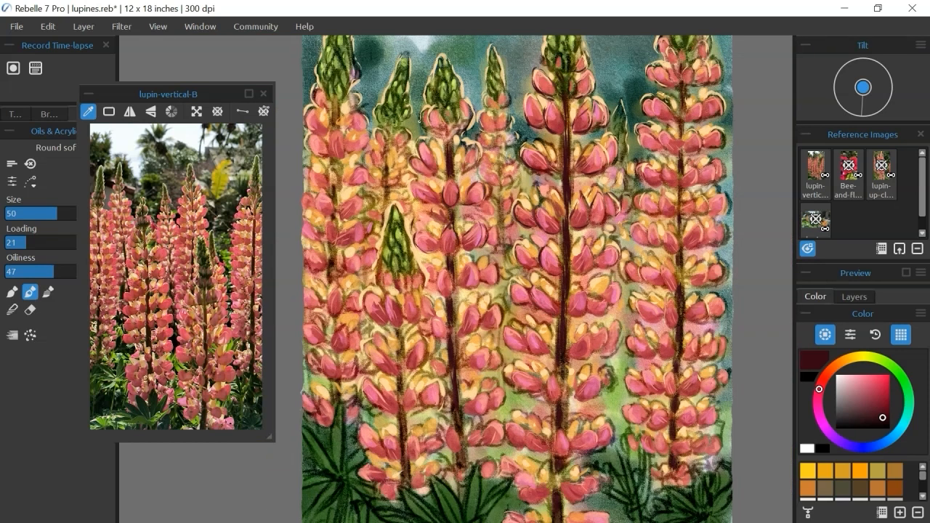
{"action": "left_click_drag", "start_coordinate": [457, 349], "coordinate": [503, 321]}
{"action": "left_click_drag", "start_coordinate": [506, 423], "coordinate": [509, 476]}
{"action": "left_click_drag", "start_coordinate": [514, 348], "coordinate": [504, 400]}
{"action": "left_click_drag", "start_coordinate": [602, 56], "coordinate": [601, 80]}
{"action": "left_click_drag", "start_coordinate": [723, 66], "coordinate": [722, 95]}
Paint the far-left spike's stem and short stem gaps on the background spikes in dark maroon, and save the painting
{"action": "mouse_move", "coordinate": [508, 363]}
{"action": "left_mouse_down"}
{"action": "mouse_move", "coordinate": [582, 301]}
{"action": "mouse_move", "coordinate": [519, 450]}
{"action": "left_mouse_up"}
{"action": "scroll", "coordinate": [465, 279], "scroll_direction": "up", "scroll_amount": 1}
{"action": "left_click_drag", "start_coordinate": [508, 247], "coordinate": [441, 332]}
{"action": "left_click_drag", "start_coordinate": [372, 168], "coordinate": [372, 191]}
{"action": "left_click_drag", "start_coordinate": [376, 407], "coordinate": [376, 423]}
{"action": "left_click_drag", "start_coordinate": [378, 440], "coordinate": [379, 463]}
{"action": "left_click_drag", "start_coordinate": [576, 231], "coordinate": [576, 245]}
{"action": "left_click_drag", "start_coordinate": [572, 155], "coordinate": [572, 171]}
{"action": "left_click_drag", "start_coordinate": [444, 123], "coordinate": [442, 147]}
{"action": "left_click_drag", "start_coordinate": [451, 314], "coordinate": [453, 336]}
{"action": "scroll", "coordinate": [538, 279], "scroll_direction": "down", "scroll_amount": 2}
{"action": "scroll", "coordinate": [487, 367], "scroll_direction": "up", "scroll_amount": 2}
{"action": "left_click_drag", "start_coordinate": [449, 423], "coordinate": [477, 431]}
{"action": "left_click_drag", "start_coordinate": [529, 291], "coordinate": [547, 274]}
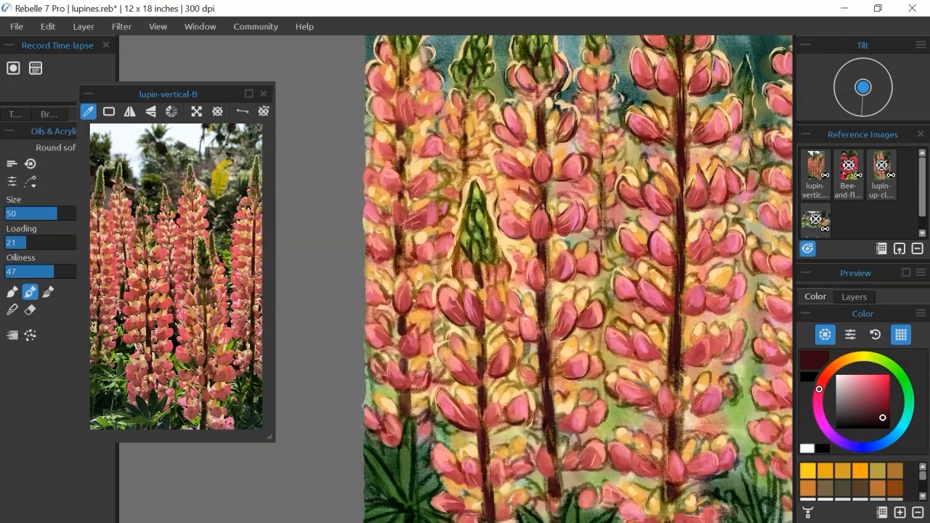
Outline the pink petals of the short front spike and the spike beside it in dark maroon
{"action": "left_click_drag", "start_coordinate": [368, 340], "coordinate": [388, 355]}
{"action": "left_click_drag", "start_coordinate": [480, 349], "coordinate": [475, 288]}
{"action": "left_click_drag", "start_coordinate": [444, 409], "coordinate": [480, 430]}
{"action": "left_click_drag", "start_coordinate": [451, 440], "coordinate": [473, 476]}
{"action": "left_click_drag", "start_coordinate": [583, 410], "coordinate": [619, 388]}
{"action": "left_click_drag", "start_coordinate": [624, 394], "coordinate": [651, 418]}
{"action": "left_click_drag", "start_coordinate": [488, 205], "coordinate": [491, 223]}
{"action": "left_click_drag", "start_coordinate": [459, 339], "coordinate": [476, 366]}
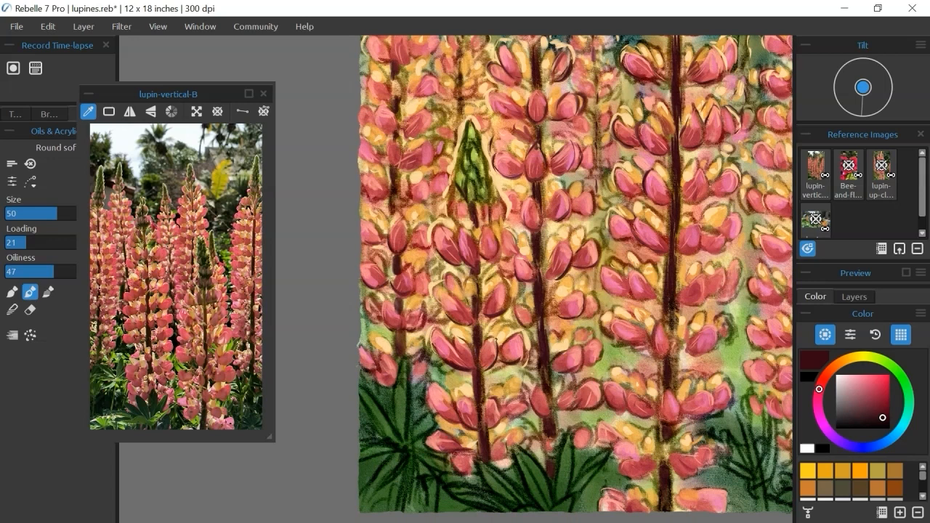
Add dark maroon outlines to the lower florets of the left and front spikes
{"action": "left_click_drag", "start_coordinate": [501, 291], "coordinate": [430, 352]}
{"action": "left_click_drag", "start_coordinate": [416, 176], "coordinate": [435, 155]}
{"action": "left_click_drag", "start_coordinate": [338, 181], "coordinate": [366, 199]}
{"action": "left_click_drag", "start_coordinate": [376, 372], "coordinate": [409, 384]}
{"action": "left_click_drag", "start_coordinate": [577, 304], "coordinate": [600, 314]}
{"action": "left_click_drag", "start_coordinate": [508, 291], "coordinate": [489, 339]}
{"action": "left_click_drag", "start_coordinate": [351, 322], "coordinate": [380, 346]}
{"action": "left_click_drag", "start_coordinate": [363, 301], "coordinate": [357, 325]}
{"action": "left_click_drag", "start_coordinate": [399, 308], "coordinate": [412, 333]}
{"action": "left_click_drag", "start_coordinate": [344, 386], "coordinate": [355, 414]}
Strengthen the petal edges along the far-left spike with dark maroon strokes
{"action": "mouse_move", "coordinate": [418, 299]}
{"action": "left_mouse_down"}
{"action": "mouse_move", "coordinate": [435, 312]}
{"action": "mouse_move", "coordinate": [540, 292]}
{"action": "left_mouse_up"}
{"action": "left_click_drag", "start_coordinate": [384, 206], "coordinate": [403, 212]}
{"action": "left_click_drag", "start_coordinate": [428, 151], "coordinate": [447, 167]}
{"action": "left_click_drag", "start_coordinate": [410, 281], "coordinate": [440, 263]}
{"action": "left_click_drag", "start_coordinate": [377, 297], "coordinate": [399, 313]}
{"action": "left_click_drag", "start_coordinate": [379, 173], "coordinate": [399, 199]}
{"action": "left_click_drag", "start_coordinate": [563, 291], "coordinate": [584, 315]}
{"action": "left_click_drag", "start_coordinate": [589, 403], "coordinate": [606, 388]}
{"action": "left_click_drag", "start_coordinate": [538, 363], "coordinate": [454, 241]}
{"action": "left_click_drag", "start_coordinate": [355, 382], "coordinate": [380, 413]}
{"action": "left_click_drag", "start_coordinate": [378, 316], "coordinate": [397, 326]}
Outline the florets of the middle and tall central spikes in dark maroon, undoing the last stray stroke
{"action": "left_click_drag", "start_coordinate": [499, 304], "coordinate": [454, 270]}
{"action": "left_click_drag", "start_coordinate": [584, 227], "coordinate": [590, 252]}
{"action": "left_click_drag", "start_coordinate": [552, 300], "coordinate": [556, 328]}
{"action": "left_click_drag", "start_coordinate": [598, 194], "coordinate": [623, 153]}
{"action": "scroll", "coordinate": [639, 164], "scroll_direction": "down", "scroll_amount": 3}
{"action": "scroll", "coordinate": [639, 164], "scroll_direction": "up", "scroll_amount": 2}
{"action": "left_click_drag", "start_coordinate": [442, 329], "coordinate": [476, 347]}
{"action": "left_click_drag", "start_coordinate": [490, 435], "coordinate": [538, 484]}
{"action": "left_click_drag", "start_coordinate": [558, 358], "coordinate": [597, 379]}
{"action": "left_click_drag", "start_coordinate": [568, 247], "coordinate": [605, 278]}
{"action": "left_click_drag", "start_coordinate": [572, 216], "coordinate": [600, 237]}
{"action": "left_click_drag", "start_coordinate": [625, 387], "coordinate": [652, 407]}
{"action": "mouse_move", "coordinate": [618, 228]}
{"action": "left_mouse_down"}
{"action": "mouse_move", "coordinate": [637, 248]}
{"action": "mouse_move", "coordinate": [647, 209]}
{"action": "left_mouse_up"}
{"action": "mouse_move", "coordinate": [587, 194]}
{"action": "left_mouse_down"}
{"action": "mouse_move", "coordinate": [569, 266]}
{"action": "mouse_move", "coordinate": [586, 276]}
{"action": "left_mouse_up"}
{"action": "mouse_move", "coordinate": [598, 253]}
{"action": "left_mouse_down"}
{"action": "mouse_move", "coordinate": [631, 272]}
{"action": "mouse_move", "coordinate": [560, 269]}
{"action": "left_mouse_up"}
{"action": "left_click_drag", "start_coordinate": [502, 179], "coordinate": [536, 193]}
{"action": "left_click_drag", "start_coordinate": [544, 146], "coordinate": [557, 157]}
{"action": "key", "text": "ctrl+z"}
Add small dark maroon stem and petal accents to the slender background spikes, and save the painting
{"action": "left_click_drag", "start_coordinate": [538, 228], "coordinate": [540, 241]}
{"action": "left_click_drag", "start_coordinate": [540, 259], "coordinate": [542, 273]}
{"action": "scroll", "coordinate": [762, 184], "scroll_direction": "down", "scroll_amount": 3}
{"action": "left_click_drag", "start_coordinate": [490, 254], "coordinate": [511, 258]}
{"action": "left_click_drag", "start_coordinate": [496, 214], "coordinate": [500, 224]}
{"action": "left_click_drag", "start_coordinate": [490, 299], "coordinate": [510, 313]}
{"action": "left_click_drag", "start_coordinate": [526, 254], "coordinate": [546, 267]}
{"action": "left_click_drag", "start_coordinate": [544, 350], "coordinate": [537, 367]}
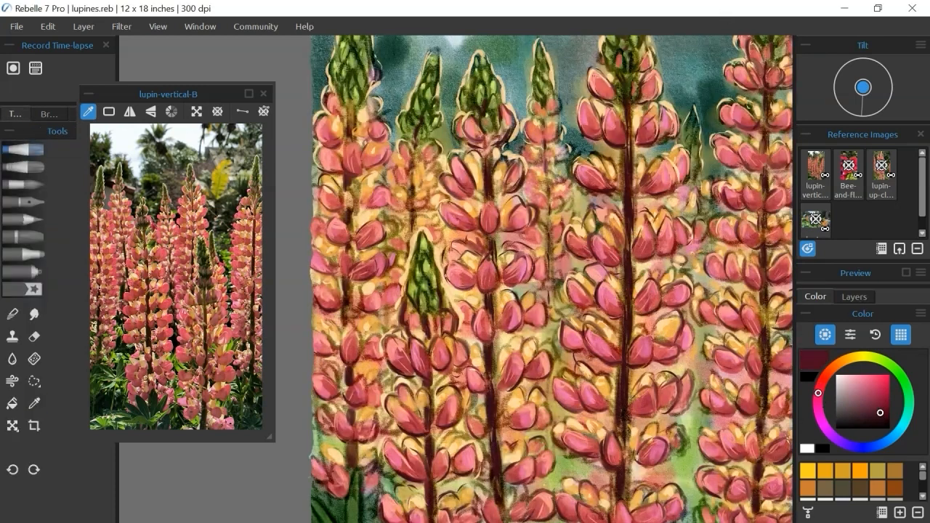
Add dark maroon outlines to the florets of the middle spike and the neighbouring tall central spike
{"action": "left_click_drag", "start_coordinate": [503, 257], "coordinate": [527, 286]}
{"action": "left_click_drag", "start_coordinate": [496, 325], "coordinate": [524, 334]}
{"action": "left_click_drag", "start_coordinate": [566, 285], "coordinate": [581, 307]}
{"action": "left_click_drag", "start_coordinate": [594, 298], "coordinate": [618, 320]}
{"action": "scroll", "coordinate": [607, 265], "scroll_direction": "down", "scroll_amount": 3}
{"action": "left_click_drag", "start_coordinate": [497, 260], "coordinate": [518, 269]}
{"action": "left_click_drag", "start_coordinate": [463, 352], "coordinate": [476, 373]}
{"action": "left_click_drag", "start_coordinate": [500, 353], "coordinate": [525, 389]}
{"action": "left_click_drag", "start_coordinate": [506, 321], "coordinate": [524, 343]}
{"action": "left_click_drag", "start_coordinate": [464, 309], "coordinate": [458, 330]}
{"action": "scroll", "coordinate": [628, 366], "scroll_direction": "up", "scroll_amount": 2}
Strengthen the petal edges along the tall central spike and the lower florets with dark maroon strokes
{"action": "left_click_drag", "start_coordinate": [577, 239], "coordinate": [598, 256]}
{"action": "left_click_drag", "start_coordinate": [575, 152], "coordinate": [600, 172]}
{"action": "left_click_drag", "start_coordinate": [592, 189], "coordinate": [612, 204]}
{"action": "left_click_drag", "start_coordinate": [576, 321], "coordinate": [587, 347]}
{"action": "left_click_drag", "start_coordinate": [563, 376], "coordinate": [589, 387]}
{"action": "left_click_drag", "start_coordinate": [669, 334], "coordinate": [650, 363]}
{"action": "left_click_drag", "start_coordinate": [643, 195], "coordinate": [657, 221]}
{"action": "left_click_drag", "start_coordinate": [627, 437], "coordinate": [649, 455]}
{"action": "left_click_drag", "start_coordinate": [644, 445], "coordinate": [603, 411]}
{"action": "left_click_drag", "start_coordinate": [515, 431], "coordinate": [503, 446]}
{"action": "left_click_drag", "start_coordinate": [393, 386], "coordinate": [408, 402]}
Add short dark maroon shadow strokes between the florets of the middle and tall central spikes
{"action": "left_click_drag", "start_coordinate": [645, 344], "coordinate": [657, 355]}
{"action": "left_click_drag", "start_coordinate": [631, 301], "coordinate": [616, 329]}
{"action": "left_click_drag", "start_coordinate": [629, 167], "coordinate": [617, 194]}
{"action": "left_click_drag", "start_coordinate": [593, 172], "coordinate": [601, 196]}
{"action": "left_click_drag", "start_coordinate": [528, 229], "coordinate": [548, 253]}
{"action": "left_click_drag", "start_coordinate": [539, 316], "coordinate": [561, 326]}
{"action": "left_click_drag", "start_coordinate": [530, 426], "coordinate": [558, 438]}
{"action": "left_click_drag", "start_coordinate": [582, 454], "coordinate": [568, 473]}
{"action": "scroll", "coordinate": [660, 389], "scroll_direction": "down", "scroll_amount": 3}
{"action": "left_click_drag", "start_coordinate": [638, 182], "coordinate": [627, 205]}
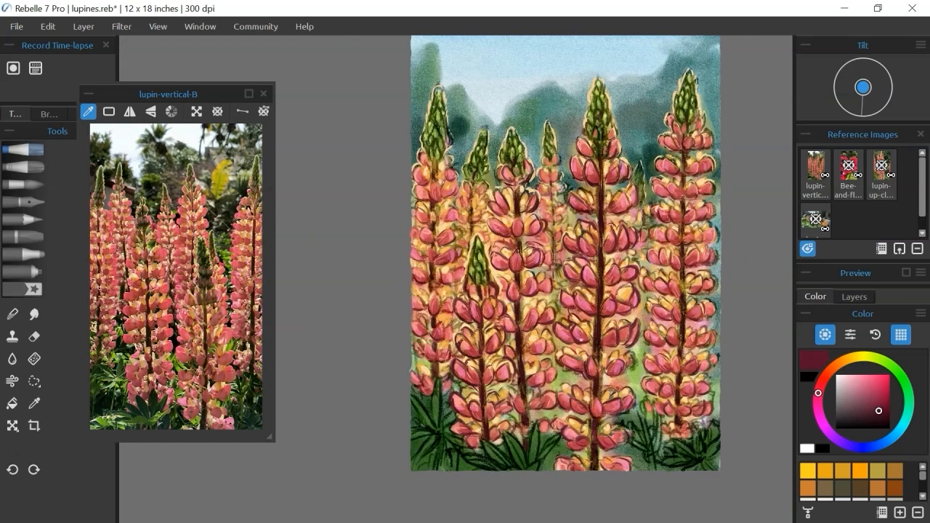
Add small dark maroon petal accents to the lower florets of the front, middle and central spikes, and save the painting
{"action": "left_click_drag", "start_coordinate": [572, 296], "coordinate": [593, 315]}
{"action": "left_click_drag", "start_coordinate": [576, 329], "coordinate": [583, 343]}
{"action": "left_click_drag", "start_coordinate": [491, 339], "coordinate": [501, 354]}
{"action": "left_click_drag", "start_coordinate": [482, 368], "coordinate": [493, 387]}
{"action": "left_click_drag", "start_coordinate": [583, 272], "coordinate": [599, 289]}
{"action": "left_click_drag", "start_coordinate": [625, 202], "coordinate": [612, 217]}
{"action": "left_click_drag", "start_coordinate": [668, 232], "coordinate": [677, 239]}
{"action": "left_click_drag", "start_coordinate": [481, 404], "coordinate": [496, 421]}
{"action": "left_click_drag", "start_coordinate": [454, 400], "coordinate": [484, 446]}
{"action": "left_click_drag", "start_coordinate": [456, 426], "coordinate": [468, 435]}
{"action": "left_click_drag", "start_coordinate": [578, 440], "coordinate": [583, 444]}
{"action": "key", "text": "ctrl+s"}
Sample colors from the lower foliage, darken the picked color, and bring up the brush properties and layers
{"action": "left_click", "coordinate": [542, 395], "text": "alt"}
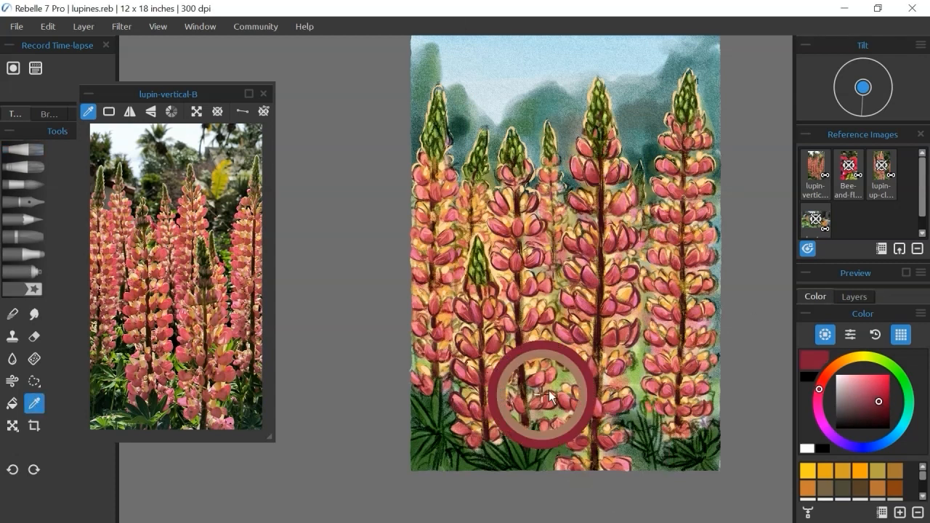
{"action": "left_click", "coordinate": [511, 456], "text": "alt"}
{"action": "scroll", "coordinate": [511, 456], "scroll_direction": "up", "scroll_amount": 5}
{"action": "left_click", "coordinate": [399, 428], "text": "alt"}
{"action": "left_click", "coordinate": [872, 416]}
{"action": "left_click_drag", "start_coordinate": [123, 94], "coordinate": [136, 92]}
{"action": "left_click", "coordinate": [82, 114]}
{"action": "left_click", "coordinate": [857, 297]}
{"action": "key", "text": "bracketleft"}
{"action": "key", "text": "bracketleft"}
{"action": "key", "text": "bracketright"}
{"action": "key", "text": "bracketright"}
{"action": "key", "text": "bracketright"}
{"action": "key", "text": "bracketright"}
{"action": "key", "text": "ctrl+z"}
{"action": "mouse_move", "coordinate": [460, 125]}
{"action": "left_mouse_down"}
{"action": "mouse_move", "coordinate": [464, 170]}
{"action": "mouse_move", "coordinate": [457, 96]}
{"action": "left_mouse_up"}
{"action": "left_click", "coordinate": [12, 293]}
{"action": "key", "text": "ctrl+z"}
{"action": "left_click", "coordinate": [30, 292]}
{"action": "key", "text": "ctrl+z"}
Set the Round soft brush size to 80 and deepen the front spike's bud tip with dark green strokes
{"action": "key", "text": "bracketleft"}
{"action": "key", "text": "bracketleft"}
{"action": "key", "text": "bracketleft"}
{"action": "key", "text": "bracketright"}
{"action": "key", "text": "bracketright"}
{"action": "key", "text": "bracketright"}
{"action": "left_click", "coordinate": [816, 297]}
{"action": "key", "text": "bracketright"}
{"action": "left_click", "coordinate": [856, 412]}
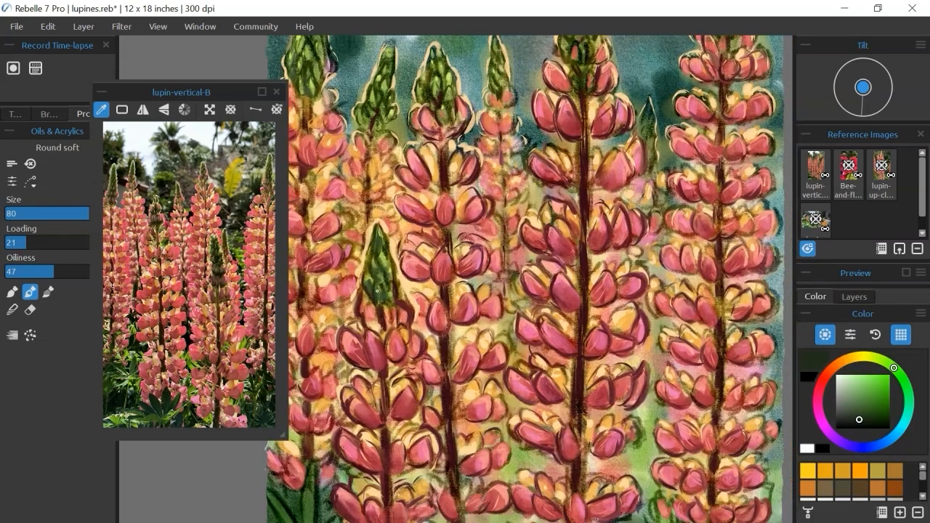
{"action": "left_click_drag", "start_coordinate": [372, 284], "coordinate": [377, 251]}
{"action": "left_click_drag", "start_coordinate": [376, 251], "coordinate": [389, 298]}
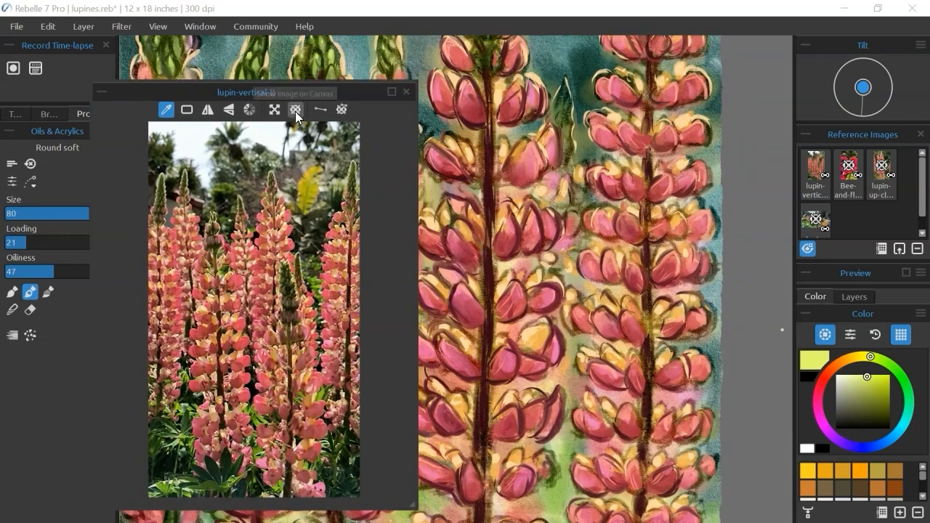
Mix a dark olive green and choose the Round Soft 2 brush
{"action": "left_click", "coordinate": [492, 202], "text": "alt"}
{"action": "left_click", "coordinate": [878, 403]}
{"action": "left_click", "coordinate": [855, 296]}
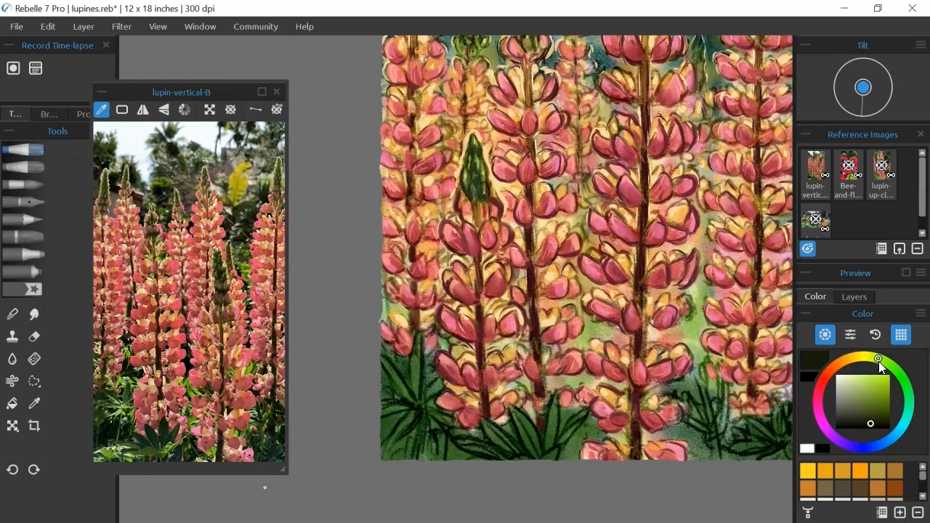
{"action": "left_click_drag", "start_coordinate": [879, 361], "coordinate": [885, 365]}
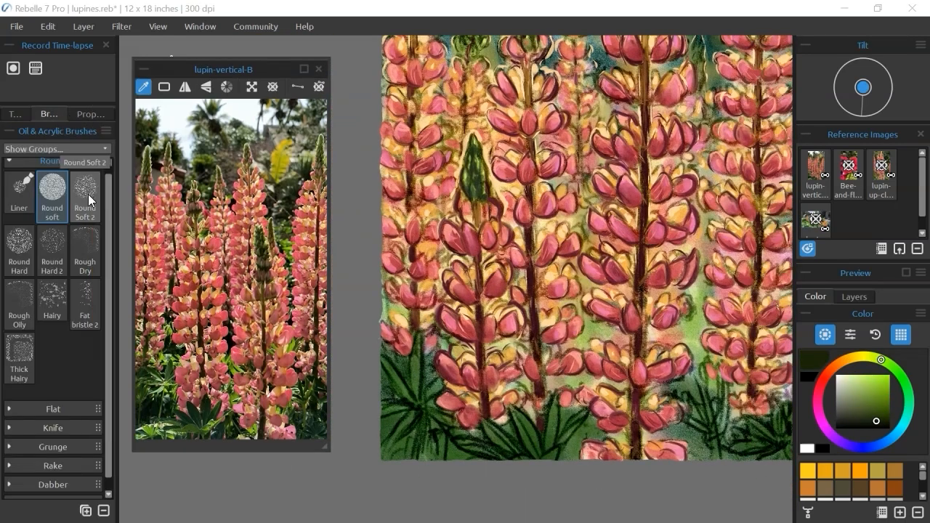
{"action": "scroll", "coordinate": [65, 293], "scroll_direction": "down", "scroll_amount": 1}
{"action": "left_click", "coordinate": [85, 187]}
Paint dark green shading among the leaves at the base of the spikes
{"action": "left_click_drag", "start_coordinate": [278, 65], "coordinate": [175, 97]}
{"action": "left_click", "coordinate": [854, 296]}
{"action": "left_click", "coordinate": [815, 296]}
{"action": "left_click_drag", "start_coordinate": [409, 350], "coordinate": [387, 396]}
{"action": "left_click_drag", "start_coordinate": [465, 383], "coordinate": [375, 382]}
{"action": "left_click_drag", "start_coordinate": [322, 429], "coordinate": [317, 452]}
{"action": "mouse_move", "coordinate": [488, 451]}
{"action": "left_mouse_down"}
{"action": "mouse_move", "coordinate": [477, 413]}
{"action": "mouse_move", "coordinate": [407, 379]}
{"action": "left_mouse_up"}
{"action": "left_click_drag", "start_coordinate": [578, 408], "coordinate": [627, 426]}
{"action": "left_click_drag", "start_coordinate": [571, 363], "coordinate": [540, 358]}
{"action": "scroll", "coordinate": [637, 367], "scroll_direction": "down", "scroll_amount": 3}
{"action": "scroll", "coordinate": [637, 368], "scroll_direction": "up", "scroll_amount": 1}
Select Layer 1, pick a dark green and paint it into the background gaps between the spikes
{"action": "left_click", "coordinate": [854, 297]}
{"action": "scroll", "coordinate": [865, 444], "scroll_direction": "down", "scroll_amount": 3}
{"action": "left_click", "coordinate": [865, 447]}
{"action": "left_click", "coordinate": [815, 297]}
{"action": "left_click", "coordinate": [871, 418]}
{"action": "left_click_drag", "start_coordinate": [627, 429], "coordinate": [647, 317]}
{"action": "left_click_drag", "start_coordinate": [535, 261], "coordinate": [509, 302]}
{"action": "left_click_drag", "start_coordinate": [600, 247], "coordinate": [599, 294]}
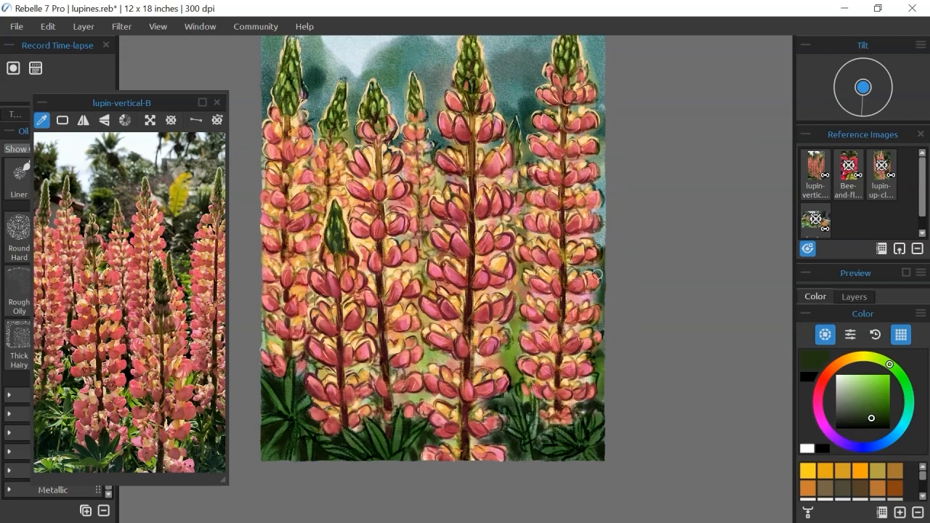
Darken the background around the upper florets and beside the left spikes with dark green strokes
{"action": "left_click_drag", "start_coordinate": [529, 231], "coordinate": [539, 242]}
{"action": "left_click_drag", "start_coordinate": [598, 159], "coordinate": [597, 191]}
{"action": "left_click_drag", "start_coordinate": [265, 323], "coordinate": [264, 352]}
{"action": "left_click_drag", "start_coordinate": [370, 310], "coordinate": [375, 323]}
{"action": "left_click_drag", "start_coordinate": [436, 160], "coordinate": [424, 194]}
{"action": "left_click_drag", "start_coordinate": [429, 166], "coordinate": [425, 198]}
{"action": "left_click_drag", "start_coordinate": [467, 176], "coordinate": [489, 186]}
{"action": "left_click_drag", "start_coordinate": [434, 208], "coordinate": [426, 218]}
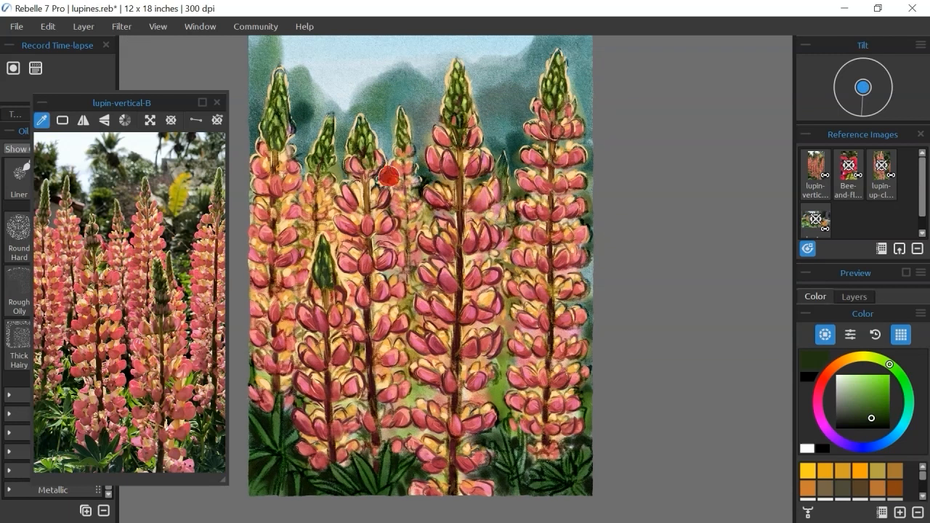
Deepen the background behind the spike tops with dark green and dark teal strokes
{"action": "left_click_drag", "start_coordinate": [345, 160], "coordinate": [335, 183]}
{"action": "left_click_drag", "start_coordinate": [639, 249], "coordinate": [638, 305]}
{"action": "mouse_move", "coordinate": [529, 145]}
{"action": "left_mouse_down"}
{"action": "mouse_move", "coordinate": [515, 201]}
{"action": "mouse_move", "coordinate": [518, 174]}
{"action": "left_mouse_up"}
{"action": "mouse_move", "coordinate": [524, 146]}
{"action": "left_mouse_down"}
{"action": "mouse_move", "coordinate": [511, 206]}
{"action": "mouse_move", "coordinate": [487, 214]}
{"action": "left_mouse_up"}
{"action": "left_click_drag", "start_coordinate": [424, 177], "coordinate": [422, 226]}
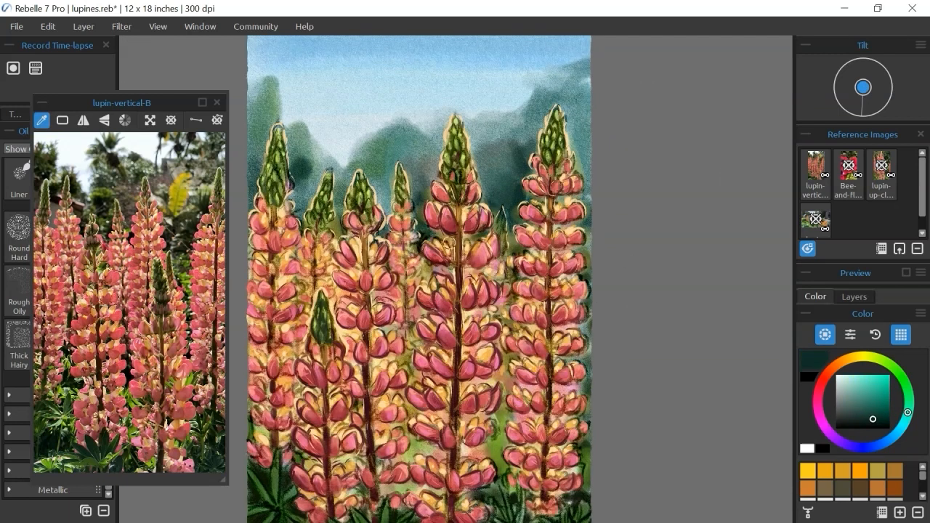
{"action": "left_click_drag", "start_coordinate": [391, 196], "coordinate": [385, 236]}
{"action": "left_click_drag", "start_coordinate": [338, 201], "coordinate": [336, 227]}
{"action": "left_click_drag", "start_coordinate": [300, 203], "coordinate": [300, 224]}
Sample the hazy treeline teal and paint it beside the far-left spike's bud tip
{"action": "left_click", "coordinate": [259, 146], "text": "alt"}
{"action": "left_click_drag", "start_coordinate": [296, 171], "coordinate": [308, 208]}
{"action": "left_click", "coordinate": [303, 153], "text": "alt"}
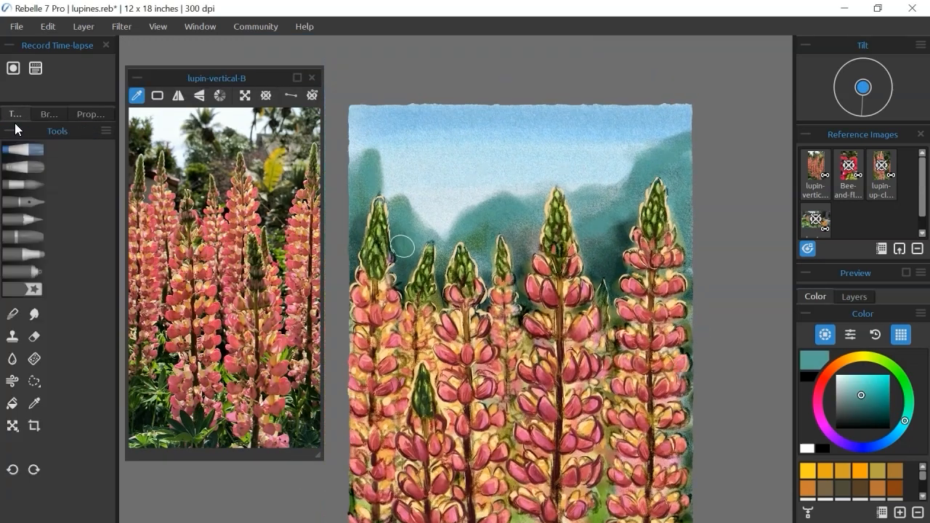
Sample the pale blue sky color and dab sky gaps into the background treeline
{"action": "left_click", "coordinate": [388, 156], "text": "alt"}
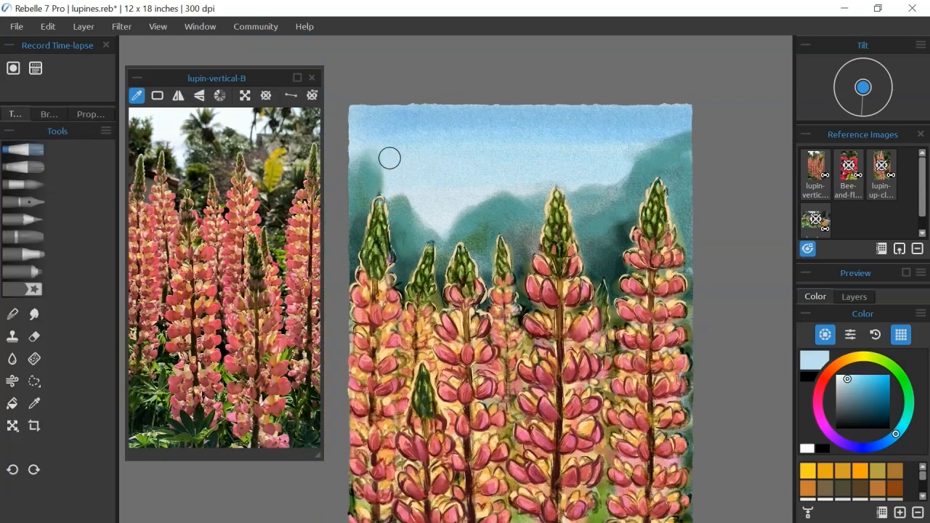
{"action": "left_click_drag", "start_coordinate": [415, 222], "coordinate": [415, 233]}
{"action": "scroll", "coordinate": [698, 203], "scroll_direction": "up", "scroll_amount": 3}
{"action": "left_click_drag", "start_coordinate": [508, 167], "coordinate": [696, 147]}
{"action": "mouse_move", "coordinate": [441, 213]}
{"action": "left_mouse_down"}
{"action": "mouse_move", "coordinate": [447, 228]}
{"action": "mouse_move", "coordinate": [453, 189]}
{"action": "left_mouse_up"}
{"action": "left_click_drag", "start_coordinate": [461, 207], "coordinate": [464, 215]}
{"action": "mouse_move", "coordinate": [404, 132]}
{"action": "left_mouse_down"}
{"action": "mouse_move", "coordinate": [400, 155]}
{"action": "mouse_move", "coordinate": [376, 116]}
{"action": "left_mouse_up"}
{"action": "mouse_move", "coordinate": [665, 315]}
{"action": "left_mouse_down"}
{"action": "mouse_move", "coordinate": [655, 270]}
{"action": "mouse_move", "coordinate": [644, 283]}
{"action": "left_mouse_up"}
{"action": "left_click_drag", "start_coordinate": [482, 205], "coordinate": [484, 188]}
{"action": "scroll", "coordinate": [502, 171], "scroll_direction": "down", "scroll_amount": 2}
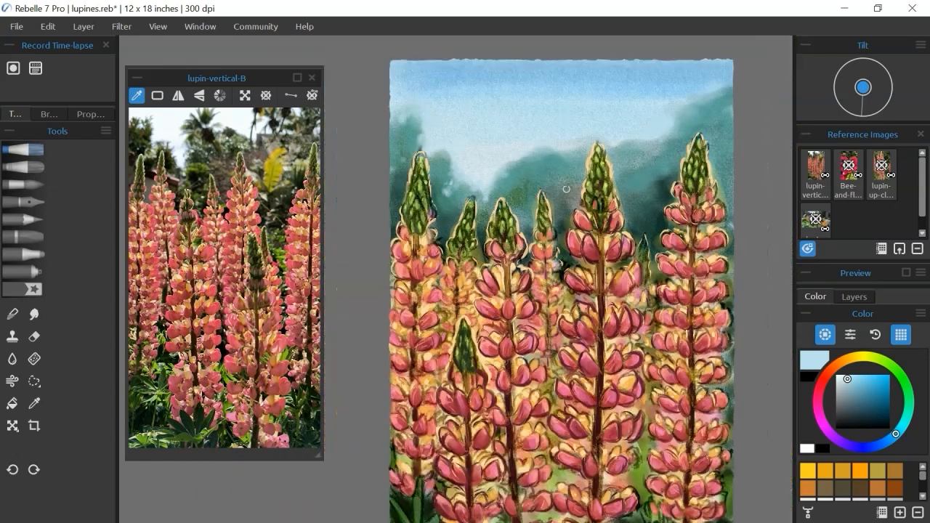
Dab pale blue along the treeline edge around the tall central and far-right spikes, resampling the sky color
{"action": "scroll", "coordinate": [487, 165], "scroll_direction": "up", "scroll_amount": 1}
{"action": "left_click_drag", "start_coordinate": [550, 165], "coordinate": [567, 143]}
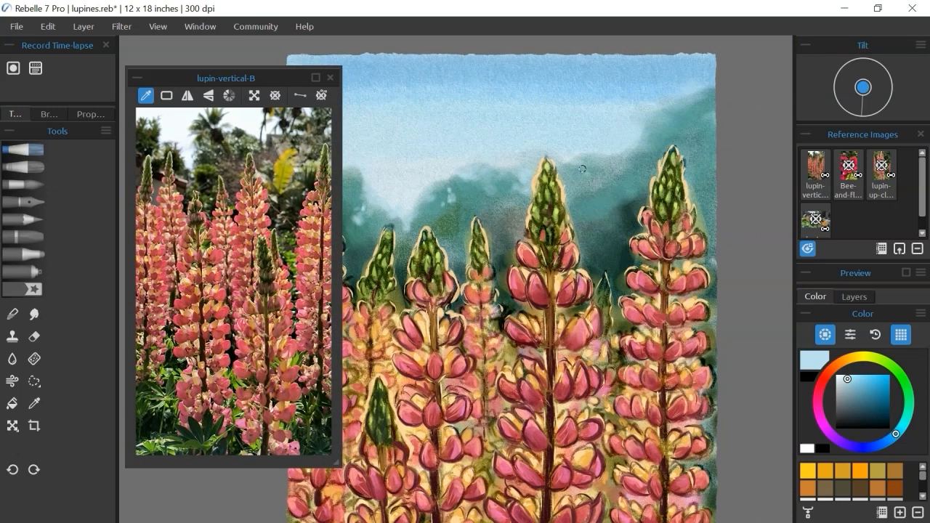
{"action": "scroll", "coordinate": [708, 127], "scroll_direction": "up", "scroll_amount": 2}
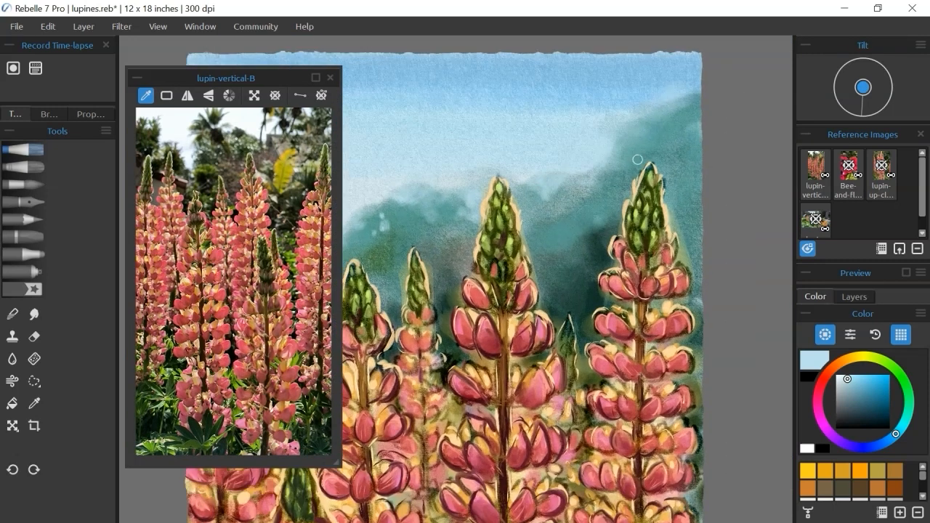
{"action": "left_click_drag", "start_coordinate": [698, 112], "coordinate": [697, 95]}
{"action": "left_click", "coordinate": [703, 98], "text": "alt"}
{"action": "left_click", "coordinate": [640, 127], "text": "alt"}
Soften the pale blue dabs and treeline edges on Layer 1 with the smudge and blend tools, and save the painting
{"action": "key", "text": "m"}
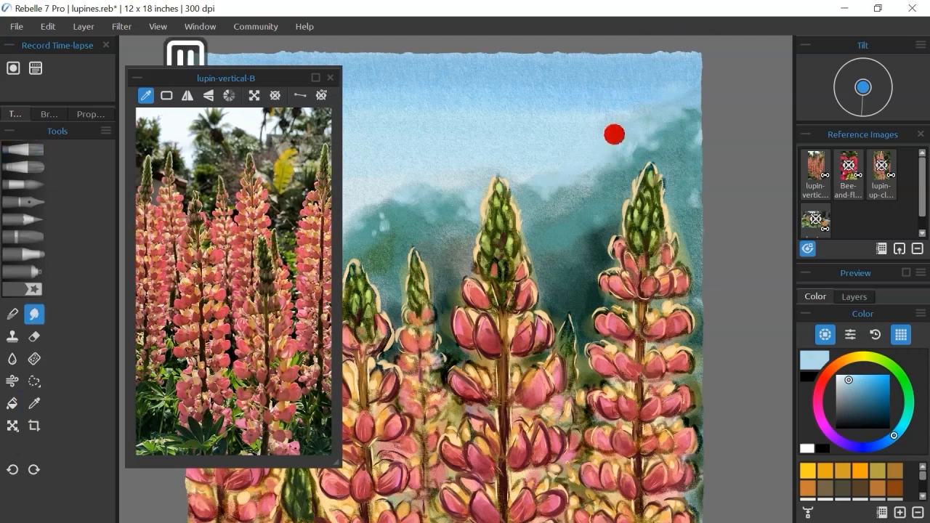
{"action": "left_click", "coordinate": [855, 297]}
{"action": "scroll", "coordinate": [691, 149], "scroll_direction": "down", "scroll_amount": 3}
{"action": "left_click", "coordinate": [608, 140], "text": "alt"}
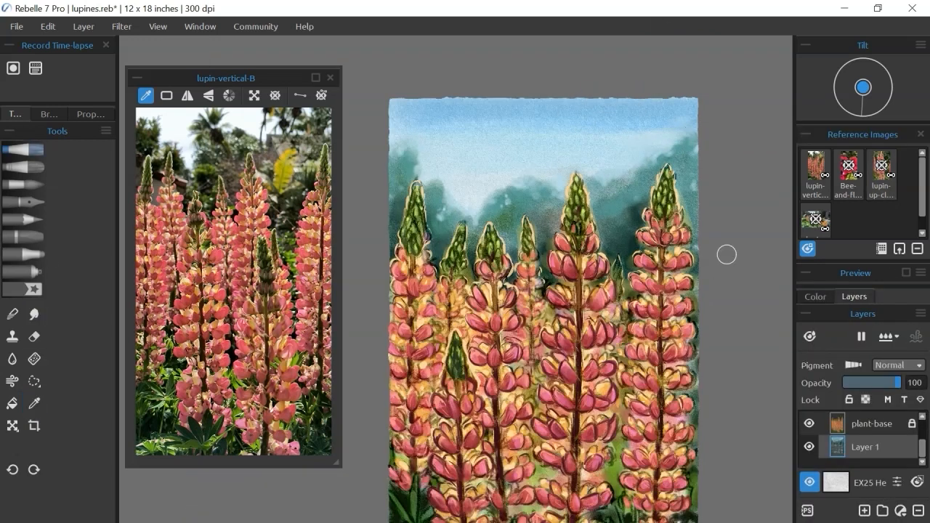
{"action": "left_click", "coordinate": [12, 315]}
{"action": "scroll", "coordinate": [734, 240], "scroll_direction": "up", "scroll_amount": 2}
{"action": "scroll", "coordinate": [599, 189], "scroll_direction": "down", "scroll_amount": 2}
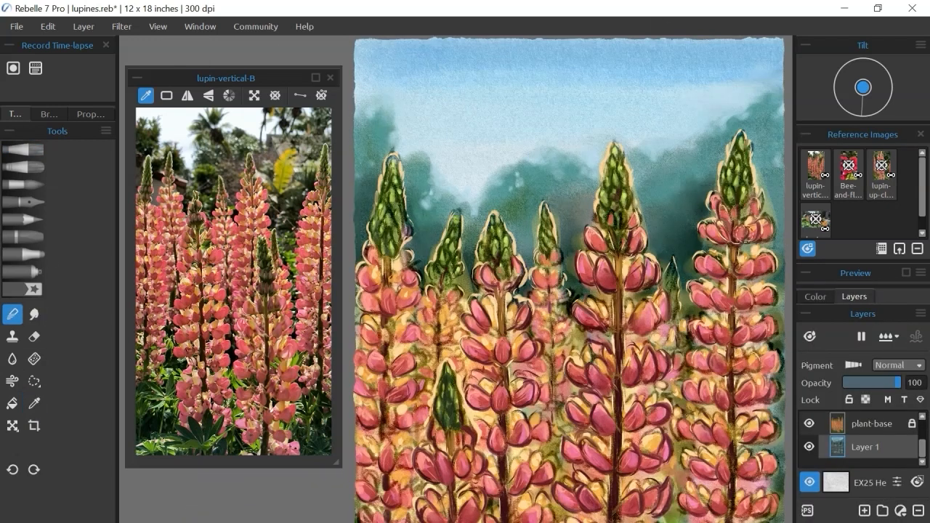
{"action": "scroll", "coordinate": [599, 189], "scroll_direction": "down", "scroll_amount": 2}
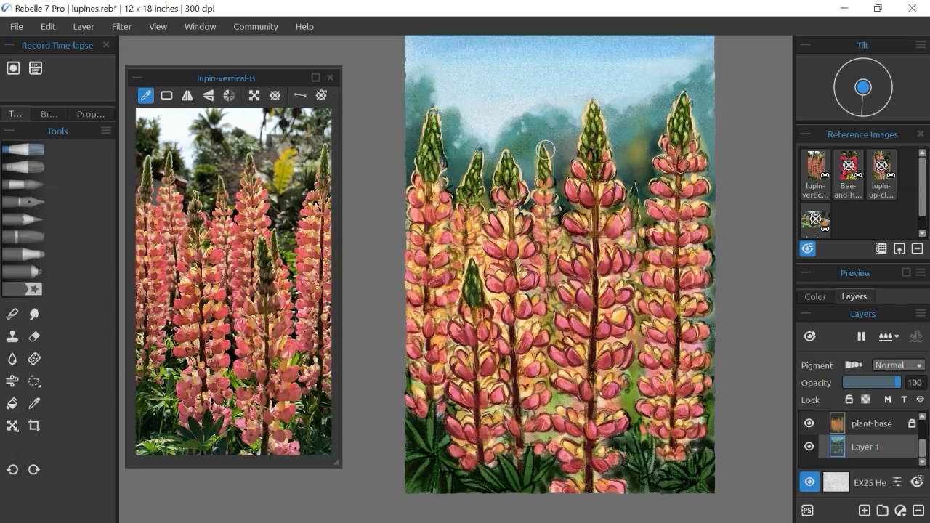
{"action": "scroll", "coordinate": [658, 95], "scroll_direction": "up", "scroll_amount": 2}
{"action": "scroll", "coordinate": [758, 260], "scroll_direction": "down", "scroll_amount": 2}
{"action": "key", "text": "ctrl+s"}
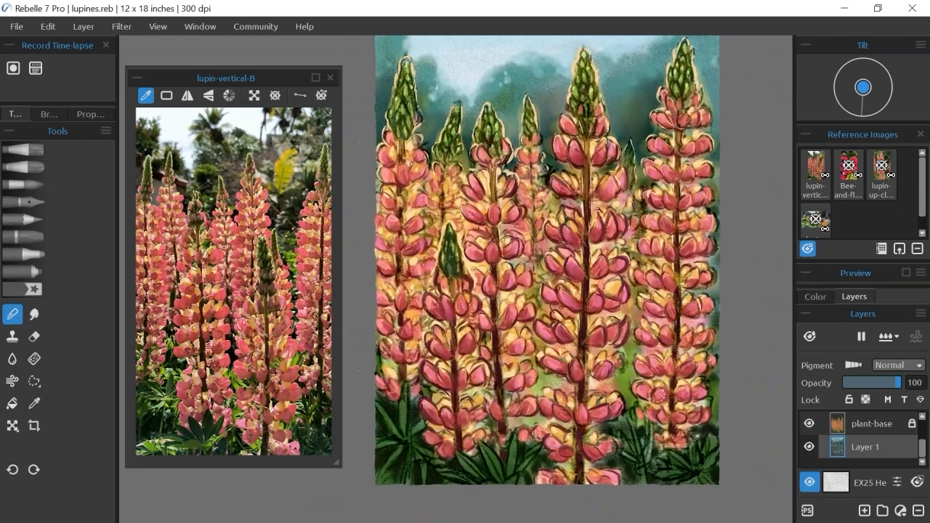
Lock Layer 1 and rename it "background"
{"action": "left_click", "coordinate": [849, 399]}
{"action": "double_click", "coordinate": [866, 447]}
{"action": "type", "text": "background"}
Select and unlock the plant-base layer, and switch to the Eraser over the spikes
{"action": "left_click", "coordinate": [872, 423]}
{"action": "left_click", "coordinate": [849, 399]}
{"action": "left_click", "coordinate": [34, 336]}
{"action": "scroll", "coordinate": [729, 389], "scroll_direction": "up", "scroll_amount": 2}
{"action": "scroll", "coordinate": [729, 389], "scroll_direction": "down", "scroll_amount": 1}
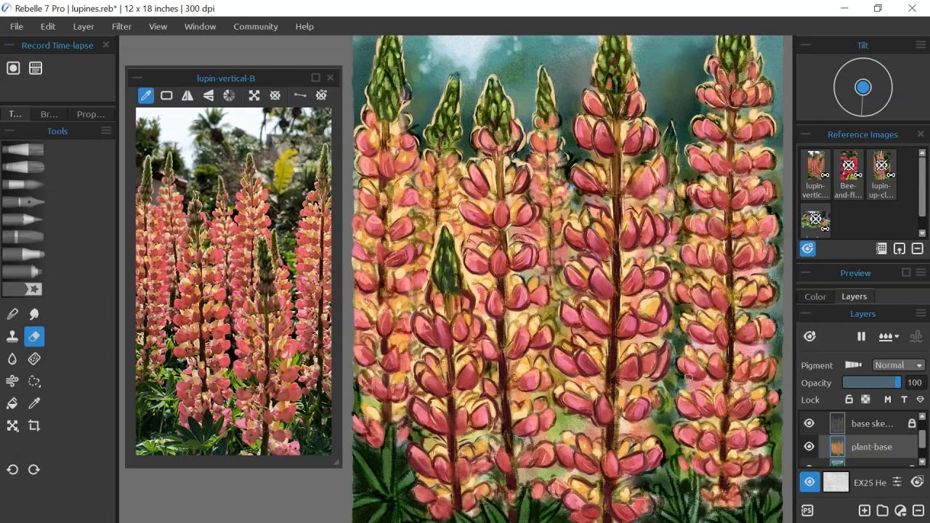
{"action": "scroll", "coordinate": [566, 249], "scroll_direction": "up", "scroll_amount": 2}
{"action": "scroll", "coordinate": [565, 248], "scroll_direction": "down", "scroll_amount": 3}
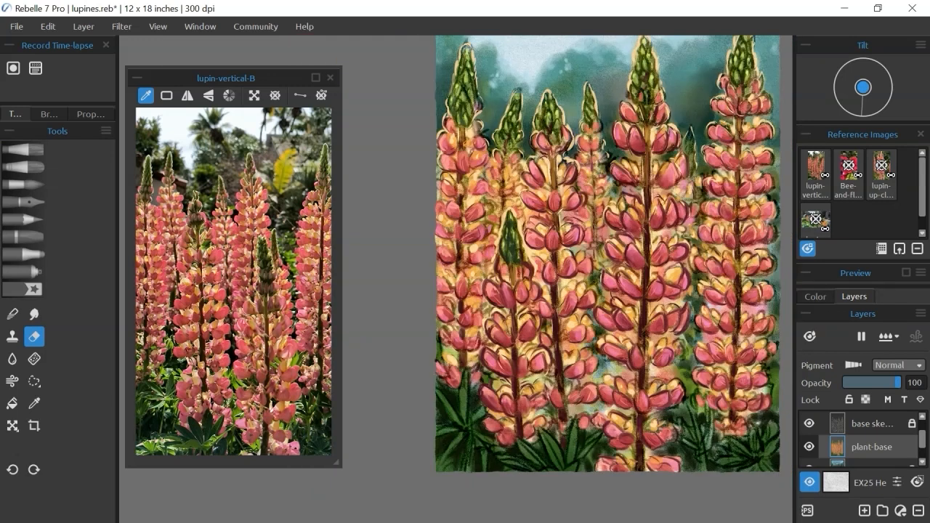
Undo the last erasure, lock the plant-base layer, and unlock the background layer beneath it for brush work
{"action": "key", "text": "ctrl+z"}
{"action": "left_click", "coordinate": [849, 400]}
{"action": "key", "text": "alt+bracketleft"}
{"action": "key", "text": "b"}
{"action": "left_click", "coordinate": [850, 399]}
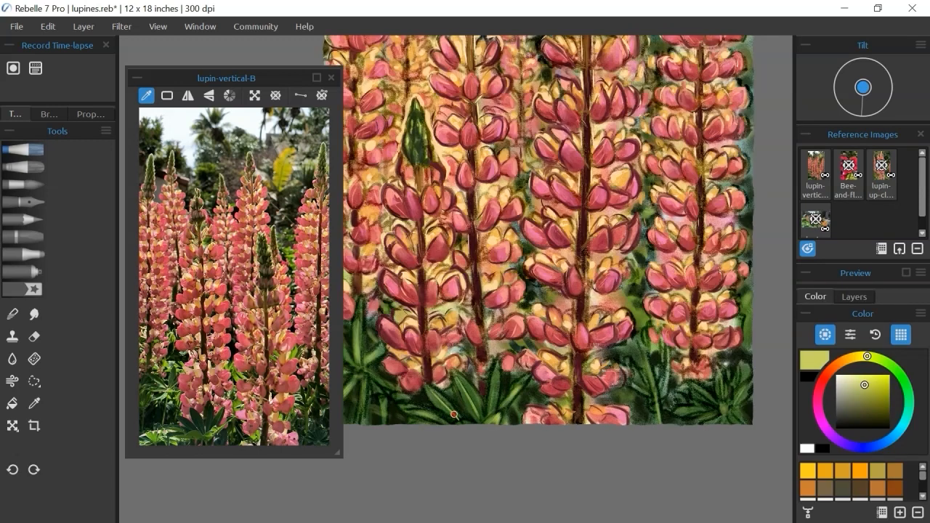
Paint yellow-green highlight strokes on the leaves at the base of the lupin spikes
{"action": "left_click_drag", "start_coordinate": [448, 419], "coordinate": [413, 407]}
{"action": "left_click_drag", "start_coordinate": [485, 400], "coordinate": [495, 358]}
{"action": "left_click_drag", "start_coordinate": [436, 407], "coordinate": [532, 398]}
{"action": "left_click_drag", "start_coordinate": [449, 357], "coordinate": [423, 322]}
{"action": "left_click_drag", "start_coordinate": [432, 414], "coordinate": [596, 396]}
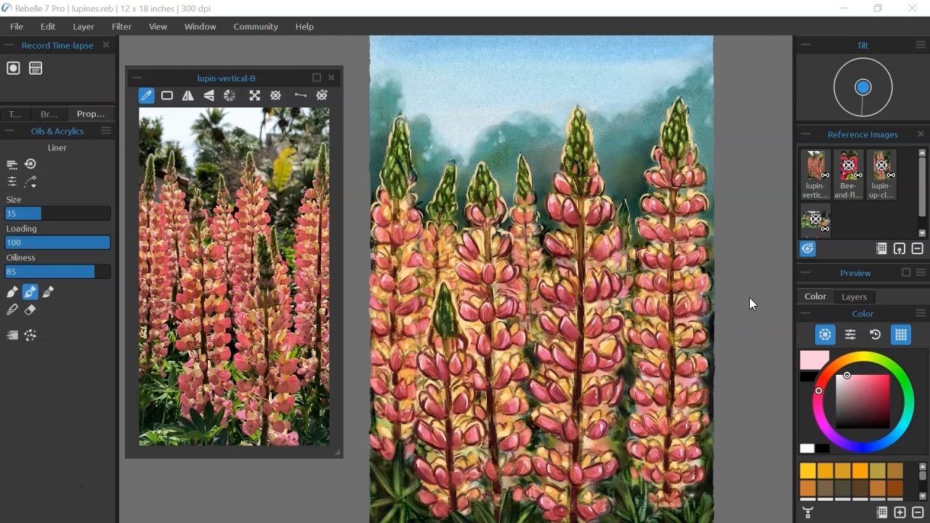
Shrink the lupin-vertical-B reference window and reposition it beside the canvas
{"action": "left_click", "coordinate": [739, 299]}
{"action": "left_click_drag", "start_coordinate": [728, 279], "coordinate": [719, 248]}
{"action": "left_click_drag", "start_coordinate": [182, 77], "coordinate": [136, 71]}
{"action": "left_click_drag", "start_coordinate": [285, 447], "coordinate": [274, 408]}
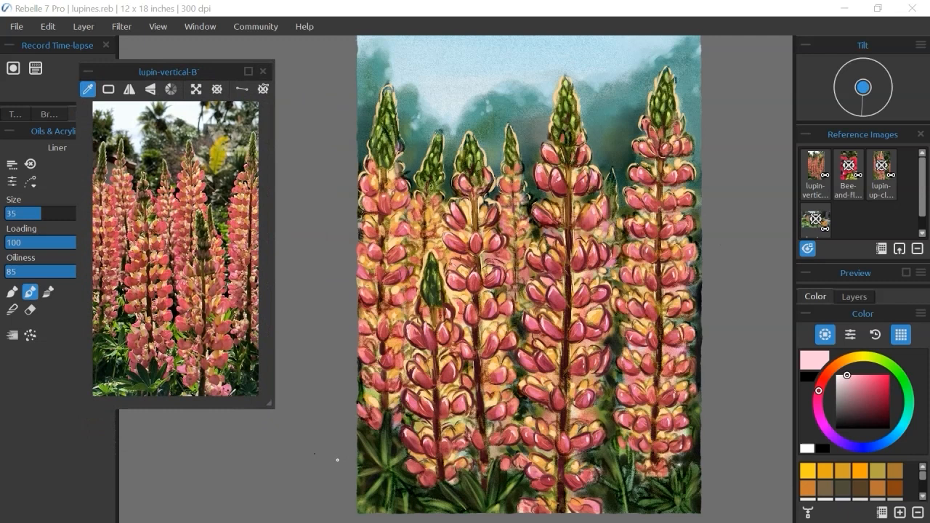
{"action": "left_click_drag", "start_coordinate": [735, 266], "coordinate": [733, 295]}
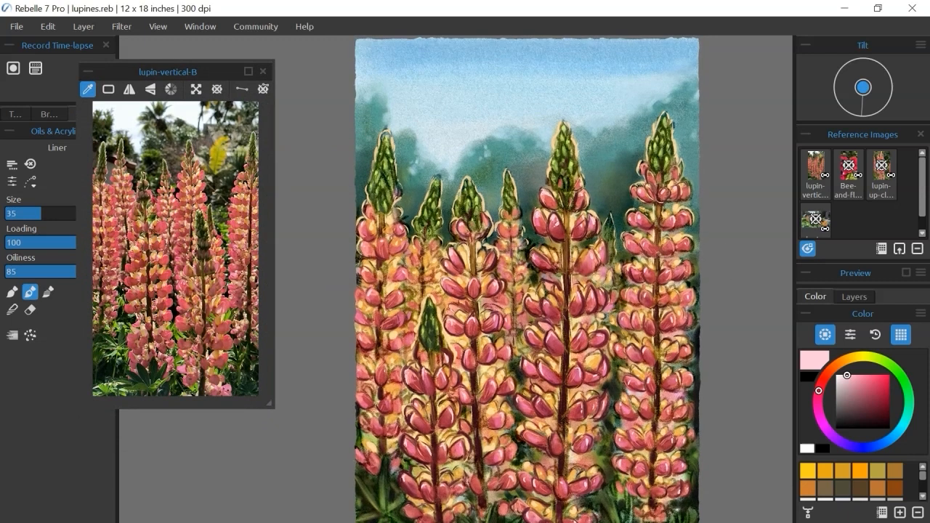
{"action": "left_click_drag", "start_coordinate": [163, 78], "coordinate": [222, 76]}
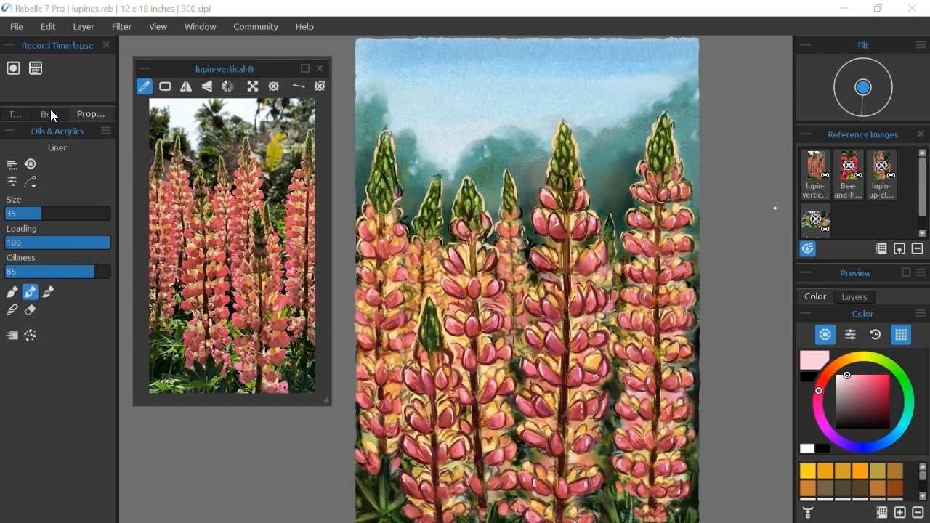
Outline the green tips of the lupin spikes with the freehand selection tool, with the acrylic layer active
{"action": "left_click", "coordinate": [18, 115]}
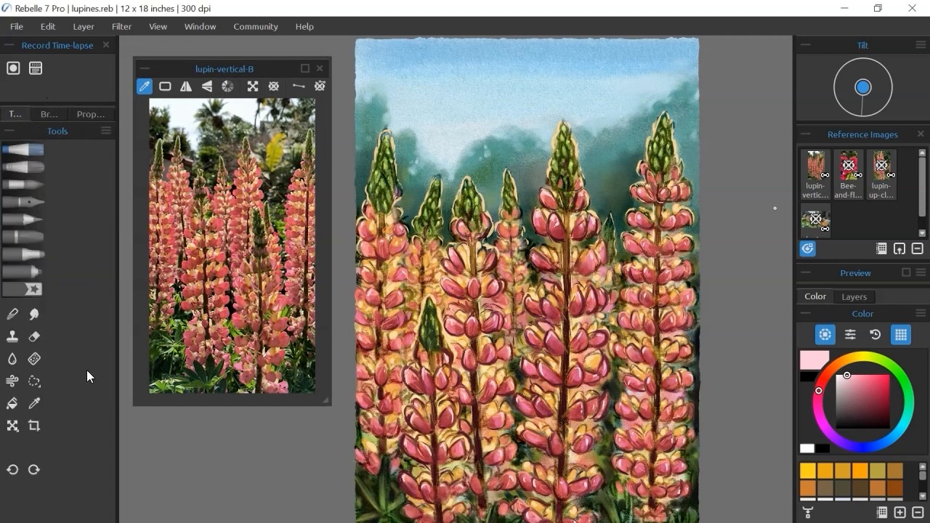
{"action": "left_click", "coordinate": [36, 385]}
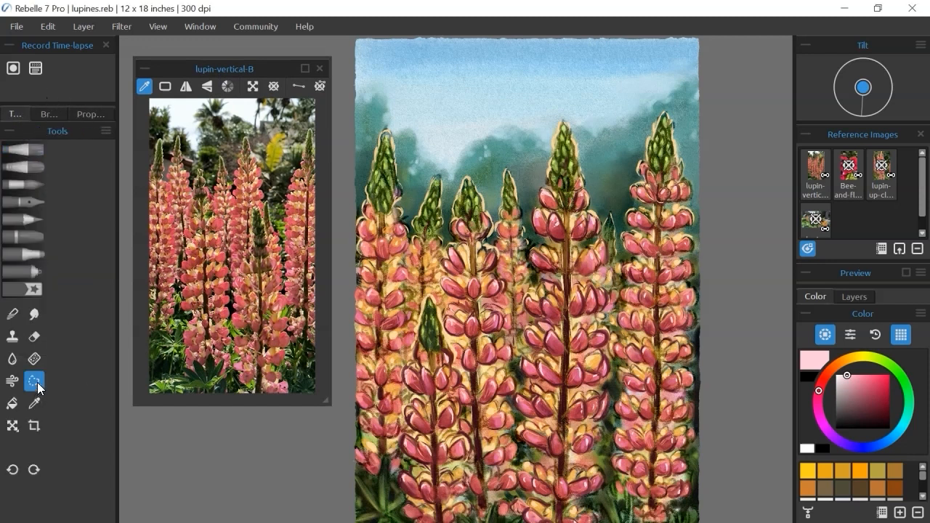
{"action": "left_click", "coordinate": [89, 114]}
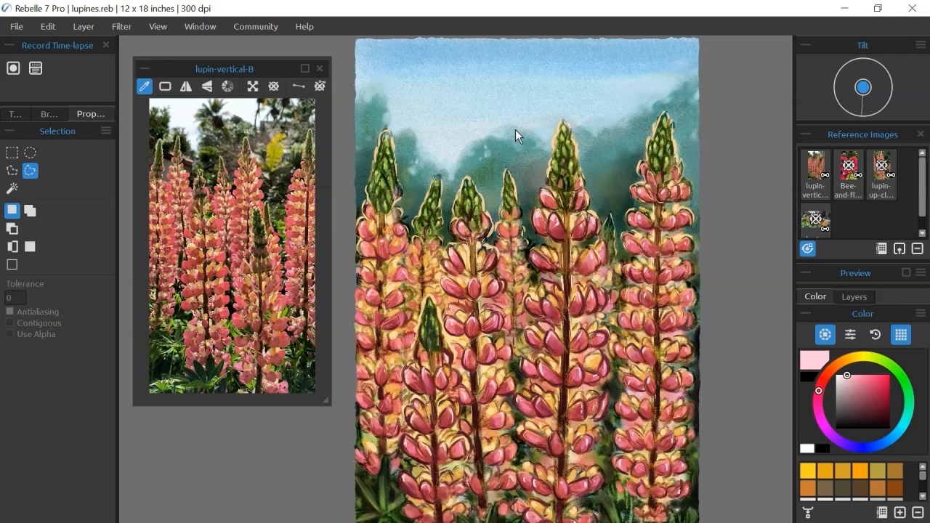
{"action": "scroll", "coordinate": [493, 186], "scroll_direction": "up", "scroll_amount": 3}
{"action": "left_click", "coordinate": [865, 296]}
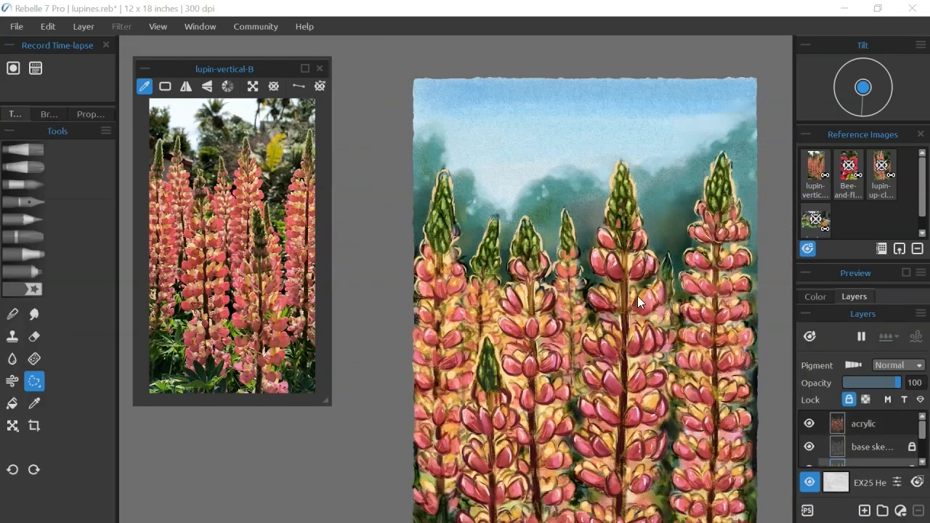
{"action": "left_click_drag", "start_coordinate": [638, 296], "coordinate": [594, 286]}
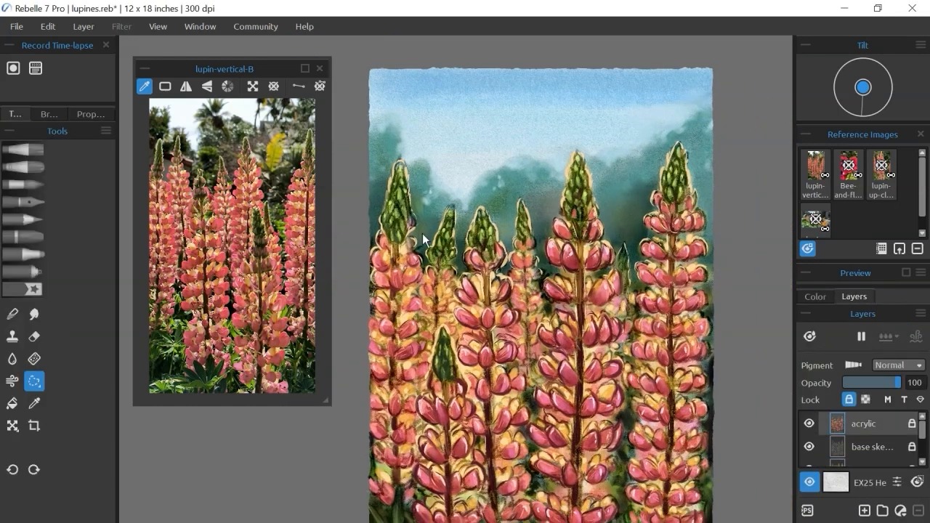
{"action": "left_click_drag", "start_coordinate": [384, 234], "coordinate": [439, 266]}
{"action": "left_click_drag", "start_coordinate": [445, 377], "coordinate": [447, 381]}
Add a new layer above acrylic and fill the selected spike tips with dark green using the brush
{"action": "left_click", "coordinate": [865, 511]}
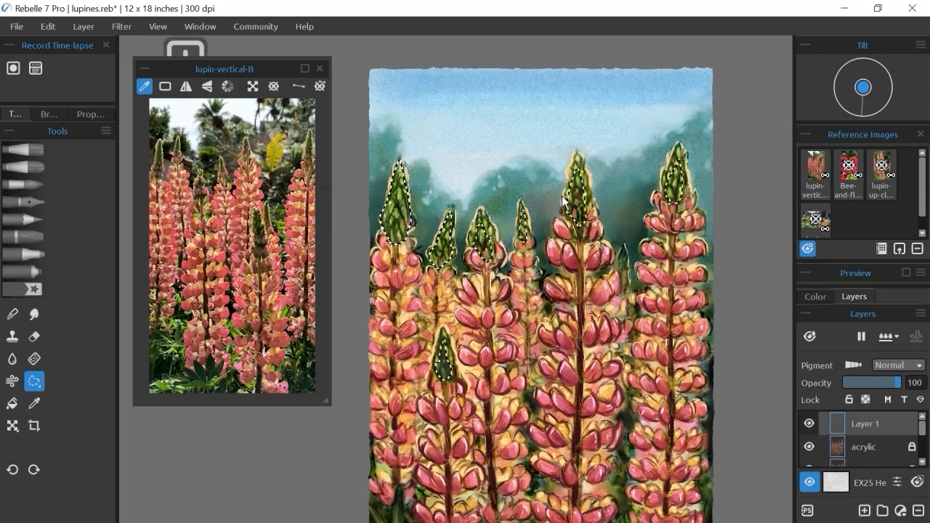
{"action": "left_click", "coordinate": [28, 151]}
{"action": "left_click", "coordinate": [816, 296]}
{"action": "left_click_drag", "start_coordinate": [909, 407], "coordinate": [898, 371]}
{"action": "left_click", "coordinate": [873, 420]}
{"action": "left_click", "coordinate": [397, 226]}
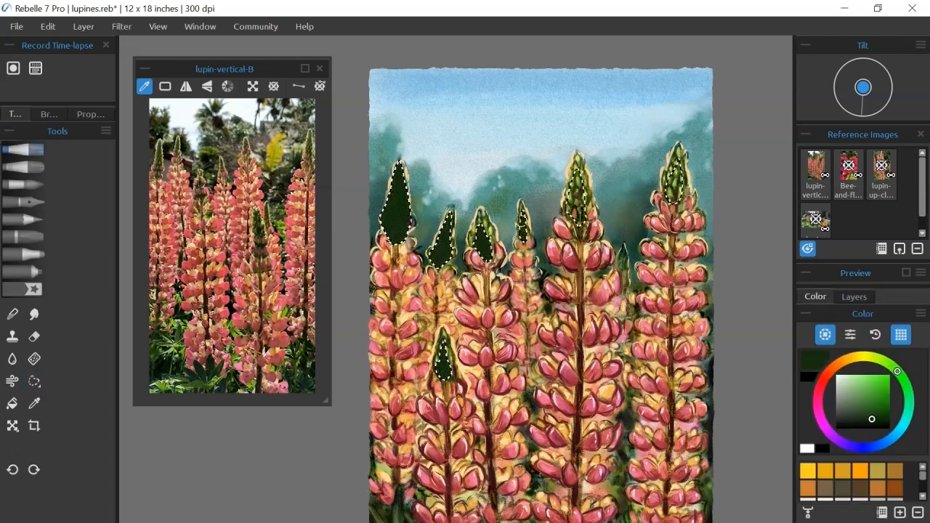
Set Layer 1's blending mode to Multiply and its opacity to 38
{"action": "left_click", "coordinate": [854, 297]}
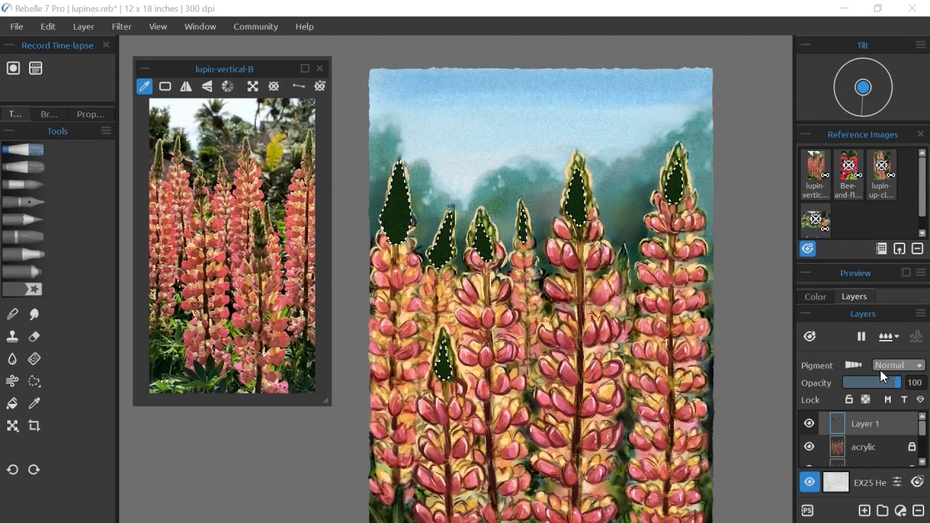
{"action": "left_click", "coordinate": [918, 369]}
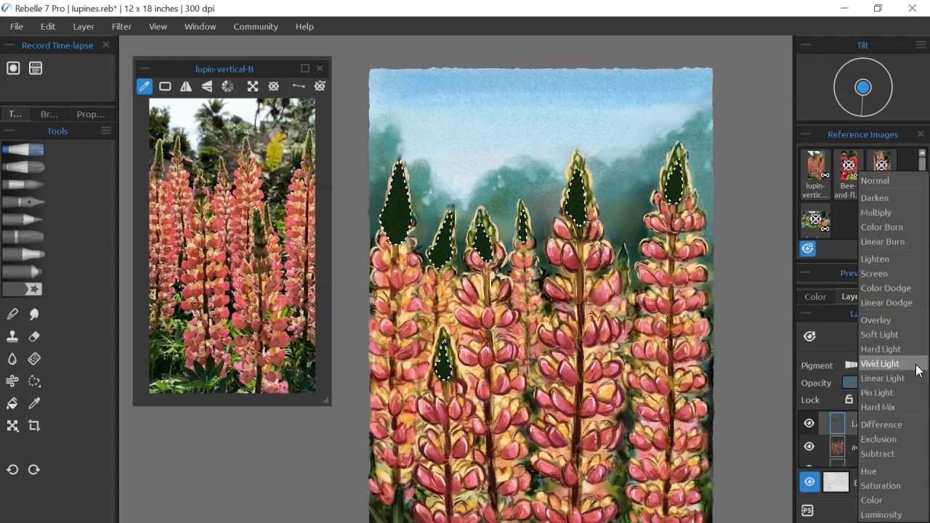
{"action": "left_click", "coordinate": [888, 213]}
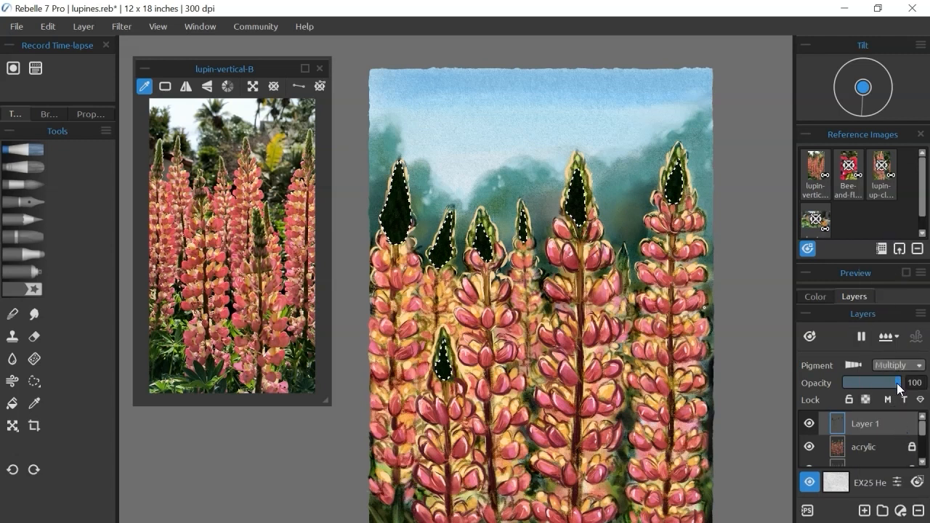
{"action": "left_click_drag", "start_coordinate": [889, 384], "coordinate": [877, 383]}
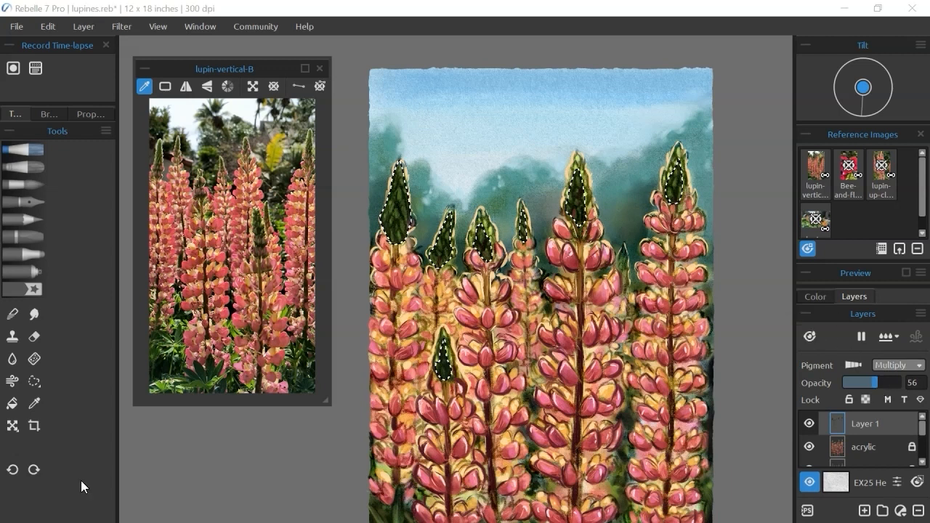
{"action": "left_click", "coordinate": [873, 384]}
{"action": "left_click_drag", "start_coordinate": [882, 384], "coordinate": [867, 386]}
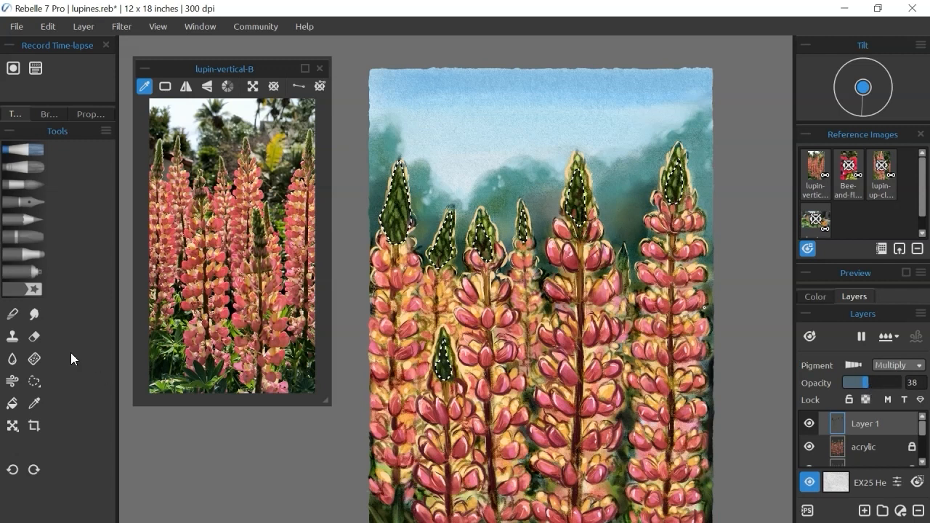
Switch to the Eraser and clear the selection around the spike tips
{"action": "left_click", "coordinate": [42, 335]}
{"action": "key", "text": "ctrl+plus"}
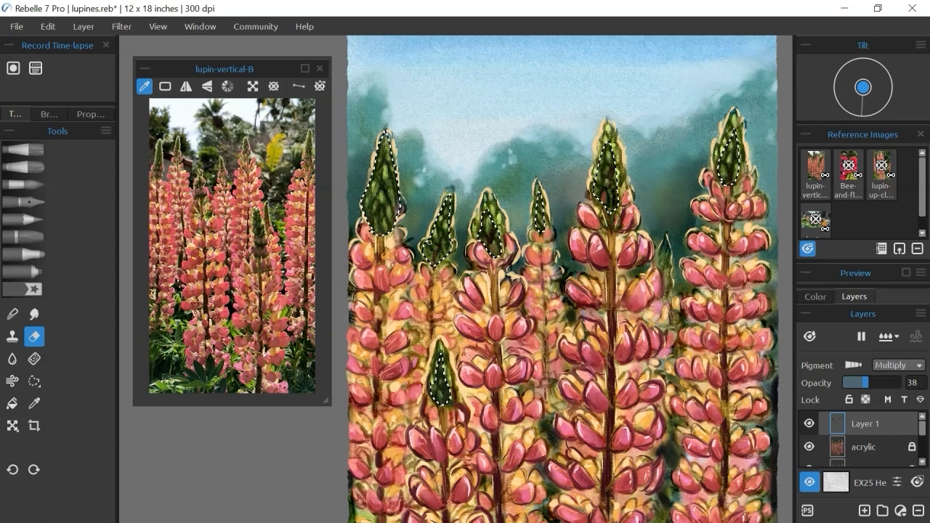
{"action": "scroll", "coordinate": [740, 132], "scroll_direction": "down", "scroll_amount": 1}
{"action": "left_click", "coordinate": [47, 27]}
{"action": "left_click", "coordinate": [104, 207]}
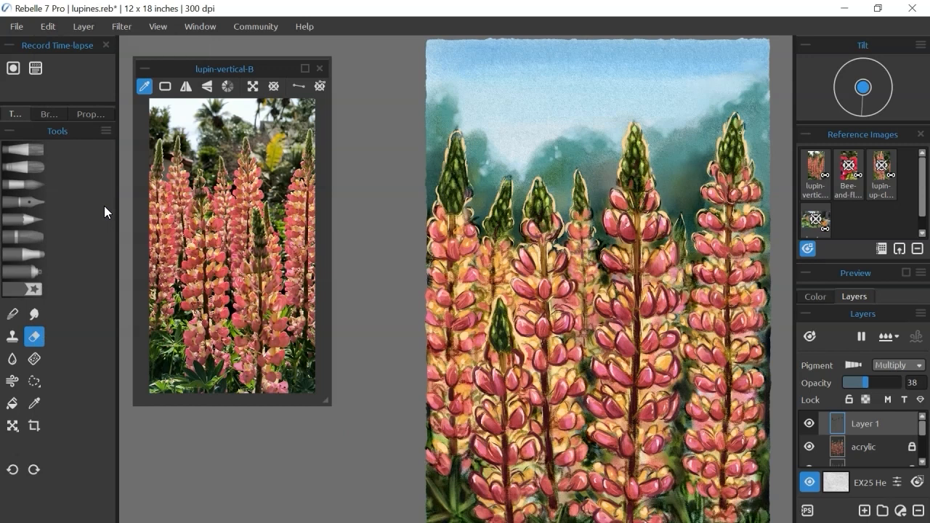
Show and hide Layer 1 repeatedly to compare the spike tips with and without the dark green shading
{"action": "left_click", "coordinate": [811, 424]}
{"action": "left_click", "coordinate": [811, 424]}
{"action": "left_click", "coordinate": [812, 425]}
{"action": "left_click", "coordinate": [812, 425]}
{"action": "left_click", "coordinate": [811, 424]}
{"action": "left_click", "coordinate": [812, 424]}
{"action": "left_click", "coordinate": [809, 424]}
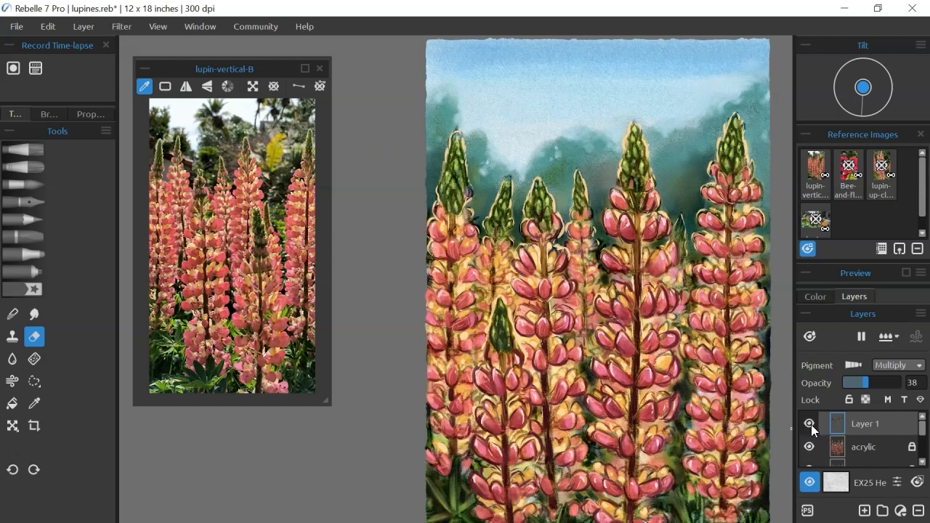
{"action": "left_click", "coordinate": [811, 425]}
Recheck Layer 1's effect on the tips, lower its opacity to 22, and lock it
{"action": "left_click", "coordinate": [53, 113]}
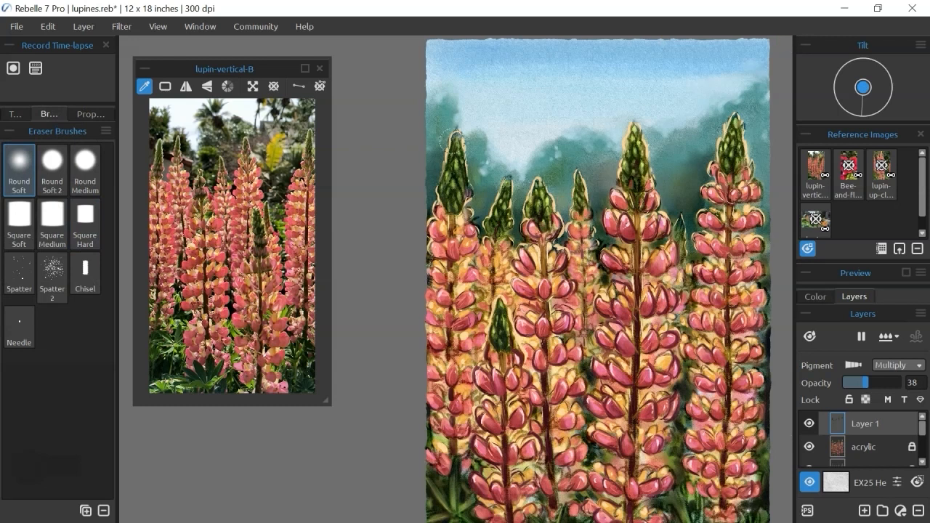
{"action": "left_click", "coordinate": [814, 424]}
{"action": "left_click", "coordinate": [814, 424]}
{"action": "left_click", "coordinate": [813, 425]}
{"action": "left_click", "coordinate": [814, 425]}
{"action": "left_click", "coordinate": [814, 422]}
{"action": "left_click", "coordinate": [815, 422]}
{"action": "left_click", "coordinate": [815, 423]}
{"action": "left_click", "coordinate": [816, 425]}
{"action": "left_click", "coordinate": [816, 425]}
{"action": "left_click", "coordinate": [816, 424]}
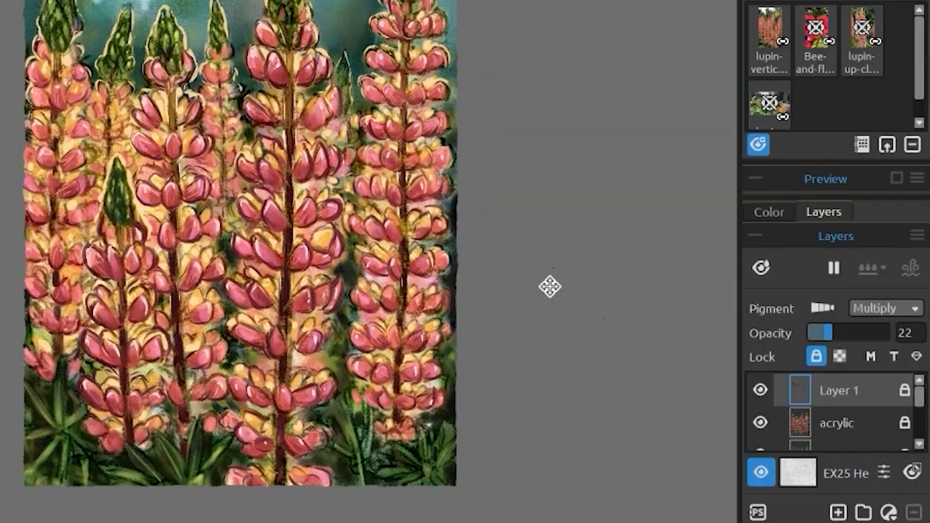
Select all layers from Layer 1 down to background and group them
{"action": "left_click_drag", "start_coordinate": [550, 286], "coordinate": [556, 332]}
{"action": "mouse_move", "coordinate": [921, 411]}
{"action": "left_mouse_down"}
{"action": "mouse_move", "coordinate": [920, 430]}
{"action": "mouse_move", "coordinate": [920, 384]}
{"action": "mouse_move", "coordinate": [922, 426]}
{"action": "left_mouse_up"}
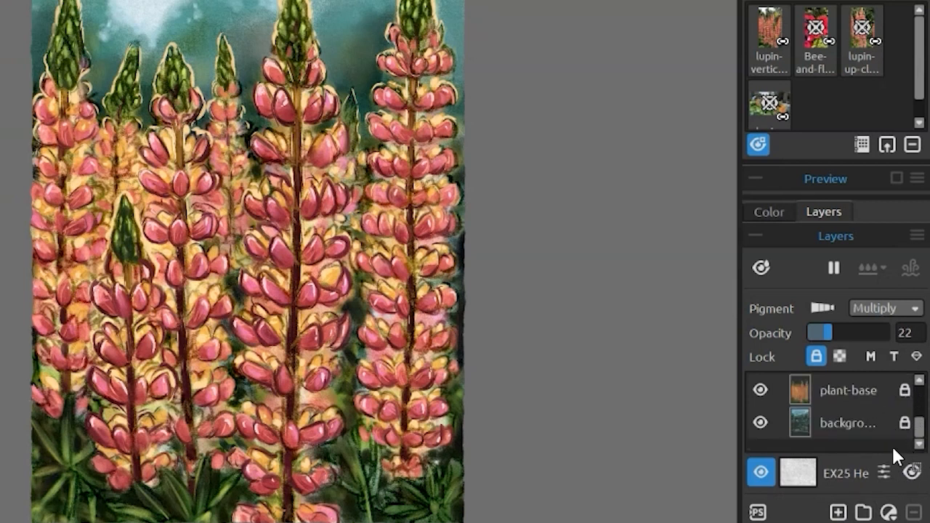
{"action": "mouse_move", "coordinate": [917, 436]}
{"action": "left_mouse_down"}
{"action": "mouse_move", "coordinate": [912, 398]}
{"action": "mouse_move", "coordinate": [922, 441]}
{"action": "left_mouse_up"}
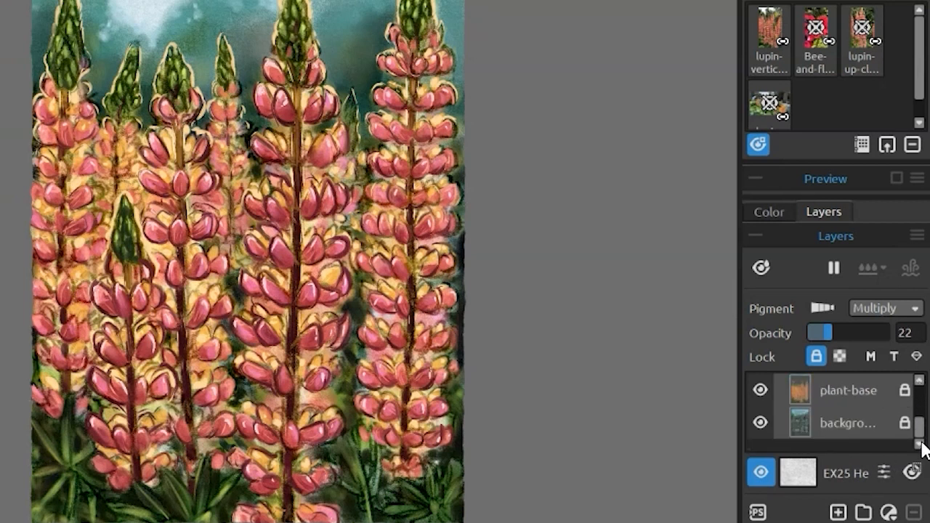
{"action": "left_click", "coordinate": [865, 513]}
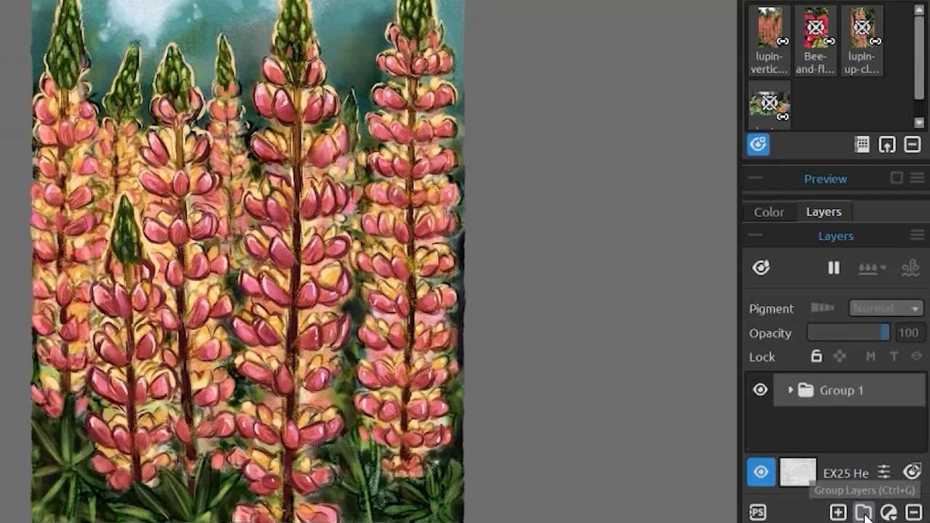
Rename the new layer group "Working Flowers"
{"action": "double_click", "coordinate": [840, 392]}
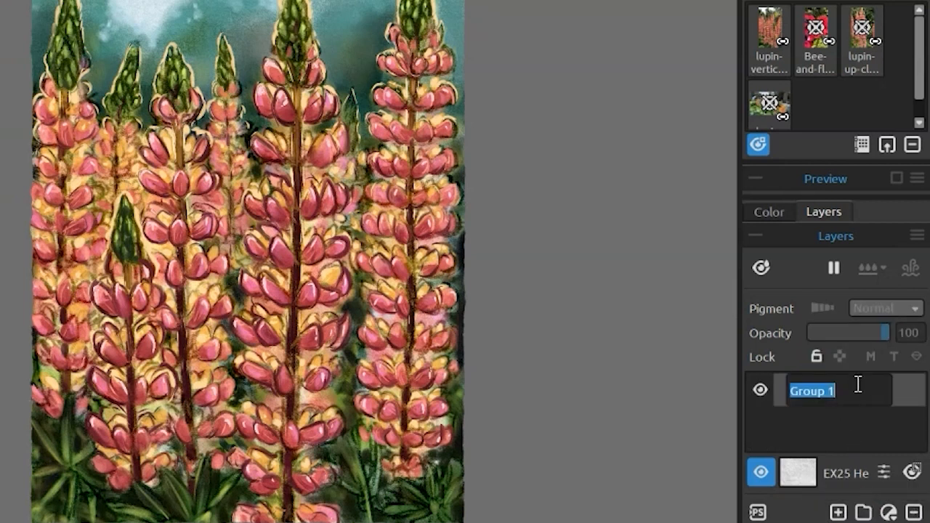
{"action": "type", "text": "Working"}
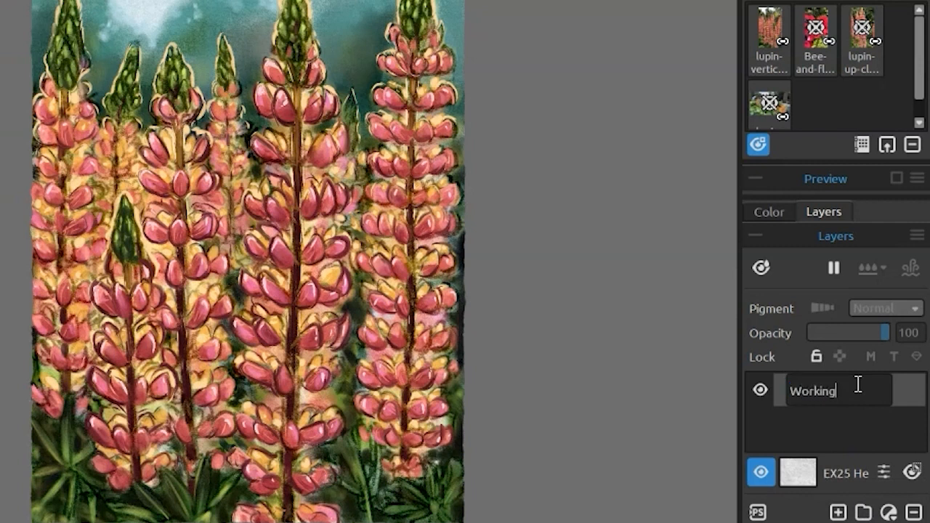
{"action": "key", "text": "Return"}
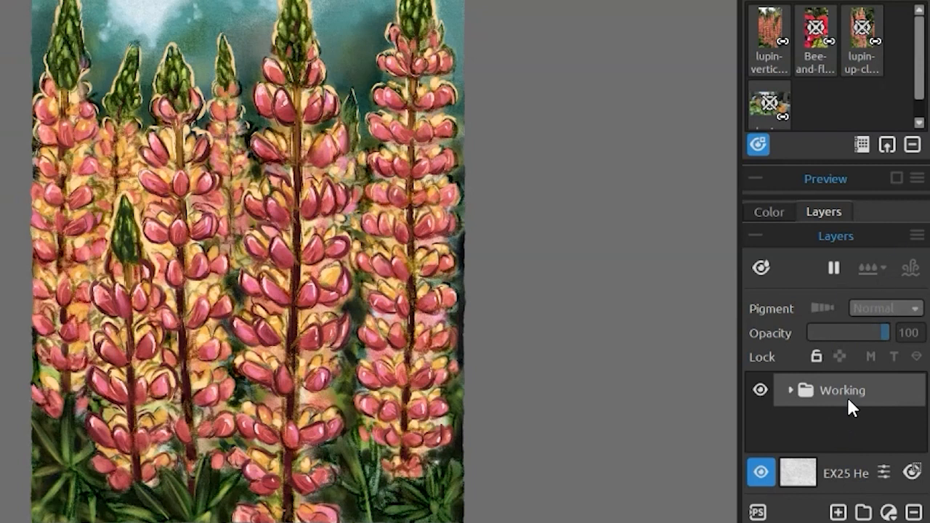
{"action": "double_click", "coordinate": [851, 390]}
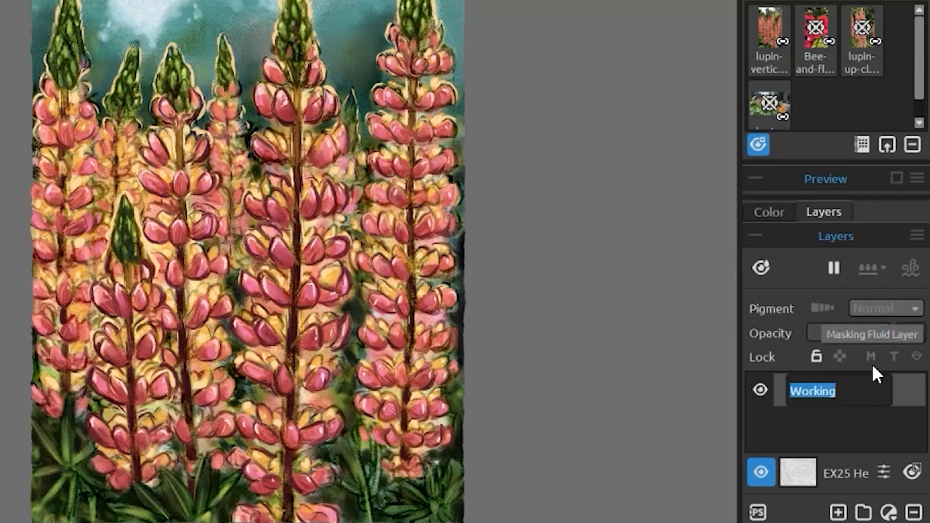
{"action": "key", "text": "End"}
{"action": "type", "text": "Flowers"}
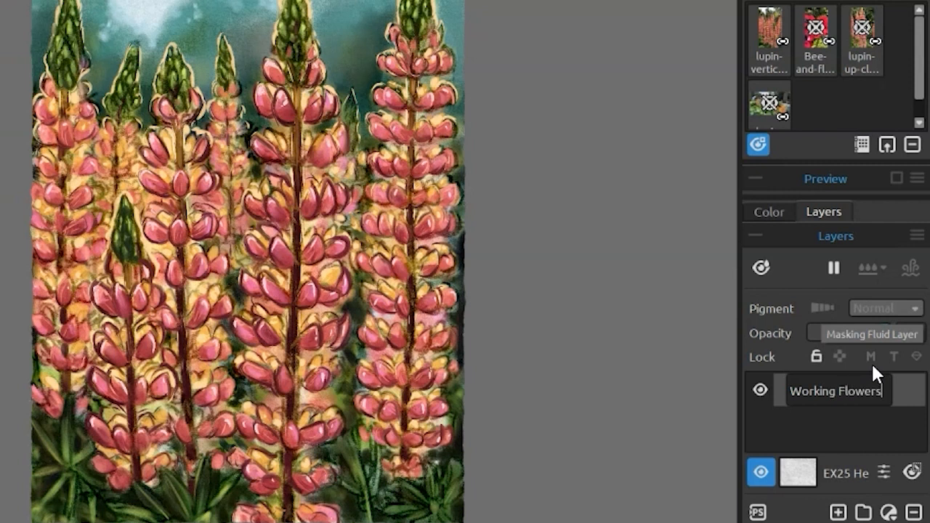
{"action": "key", "text": "Return"}
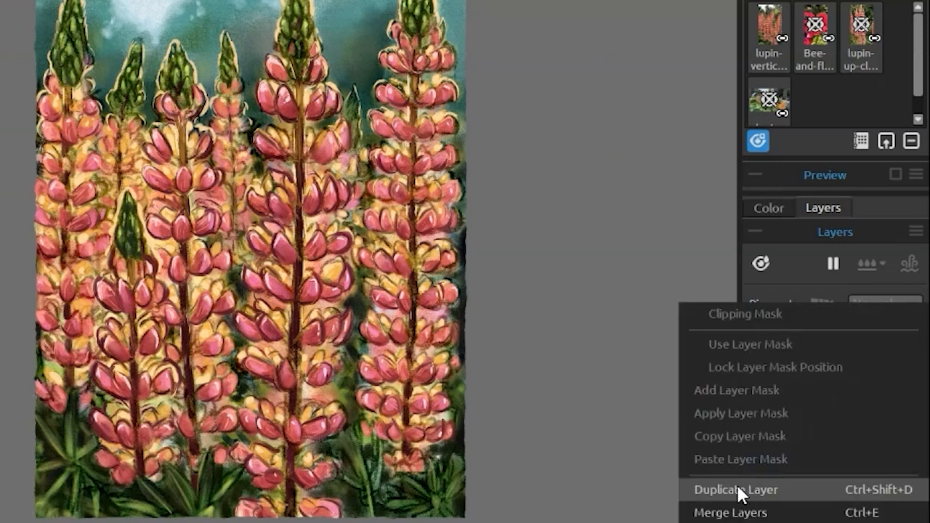
Duplicate the Working Flowers group, collapse the copy, and hide and lock the lower group
{"action": "left_click", "coordinate": [736, 489]}
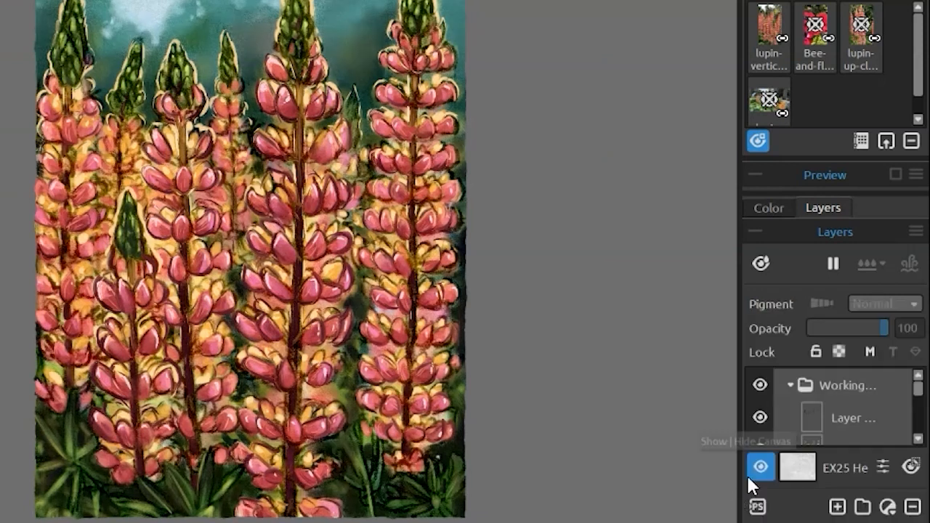
{"action": "left_click", "coordinate": [791, 386]}
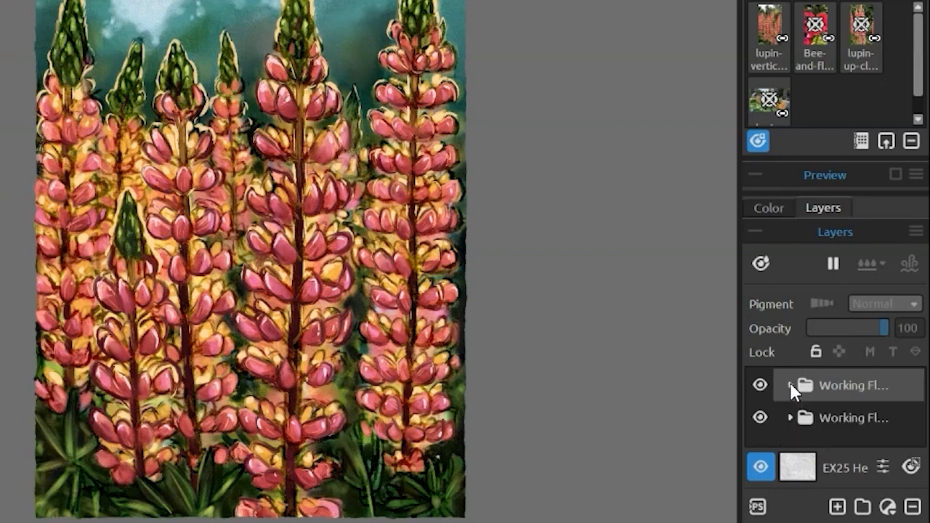
{"action": "left_click", "coordinate": [762, 422]}
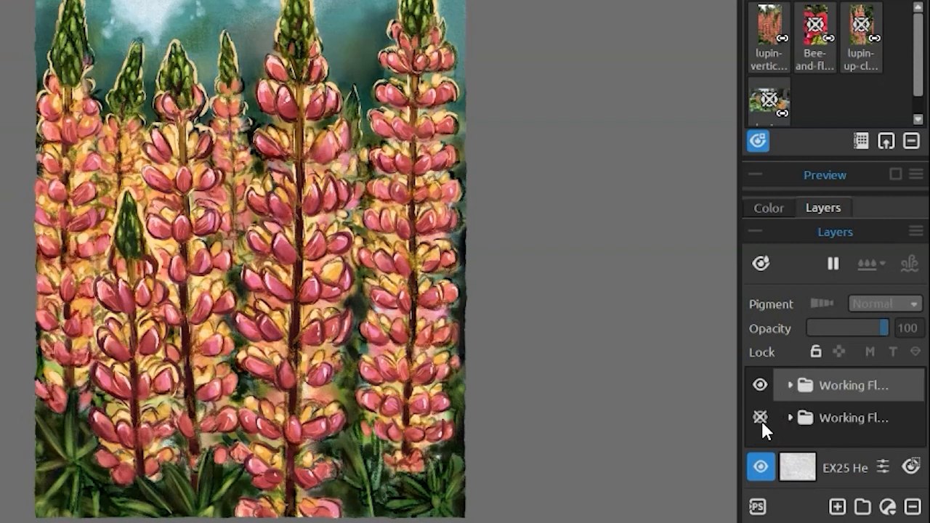
{"action": "left_click", "coordinate": [832, 421]}
{"action": "left_click", "coordinate": [816, 352]}
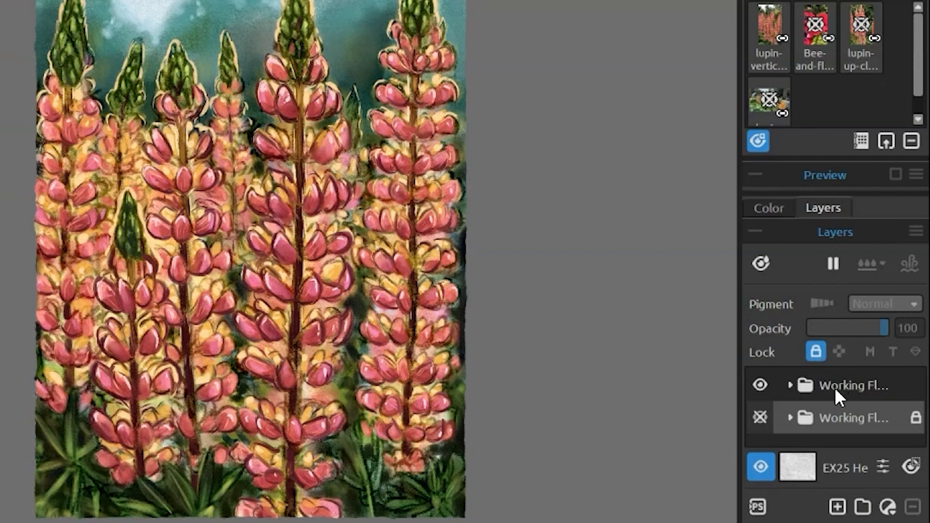
Merge the upper Working Flowers group into a single layer, turn off its diamond-marked layer property, and check its visibility
{"action": "left_click", "coordinate": [840, 385]}
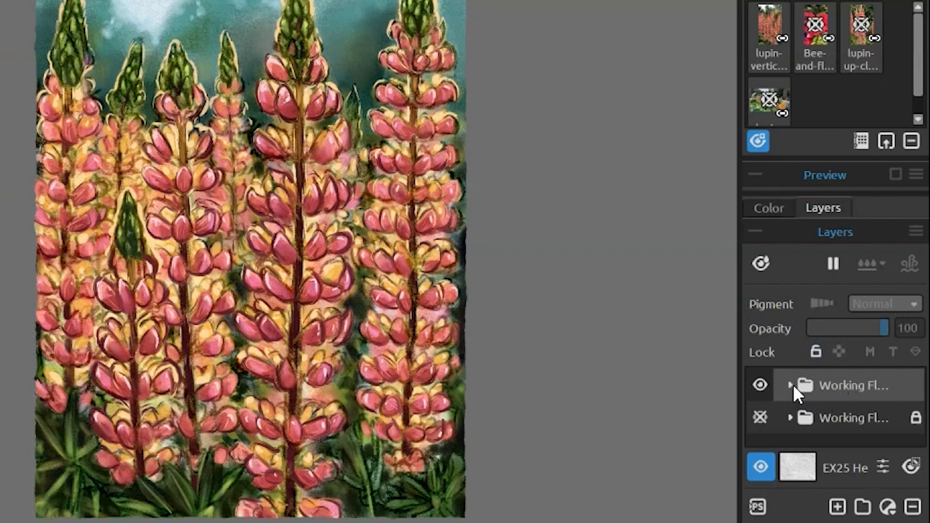
{"action": "right_click", "coordinate": [807, 390]}
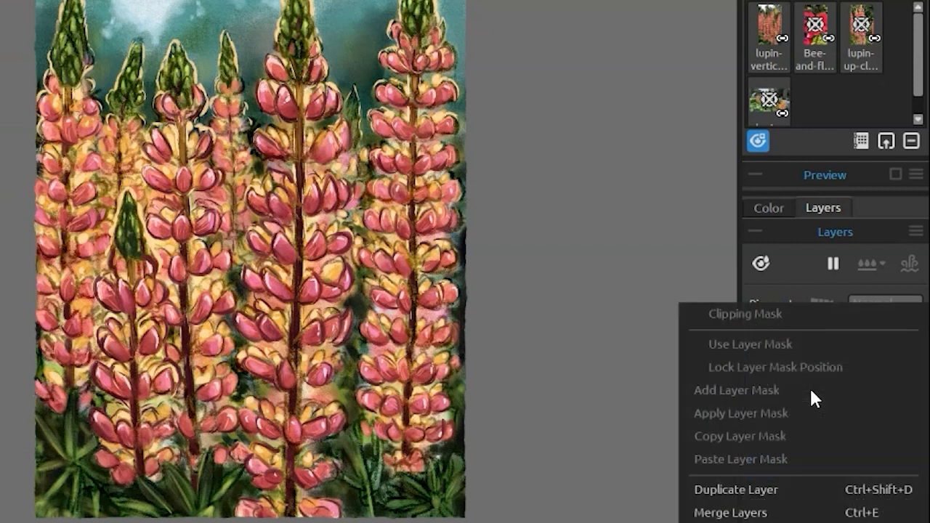
{"action": "left_click", "coordinate": [712, 513]}
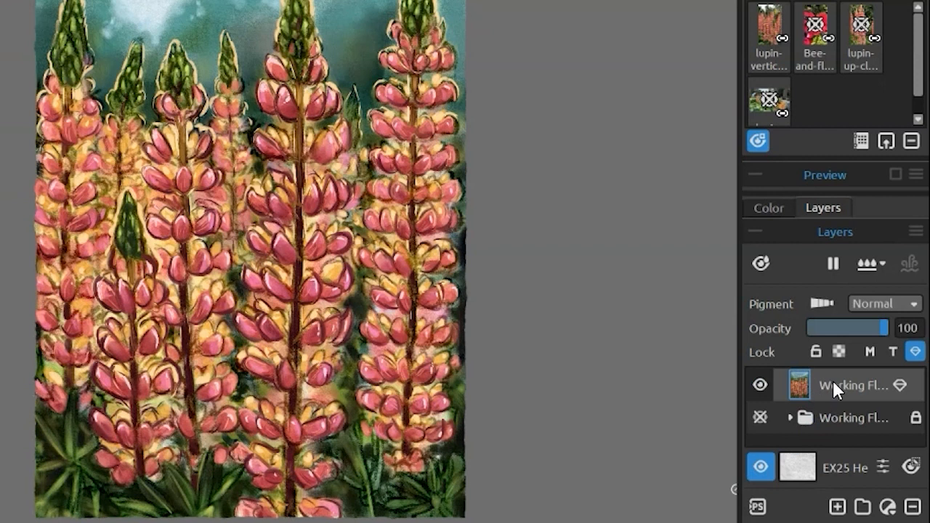
{"action": "left_click", "coordinate": [915, 352]}
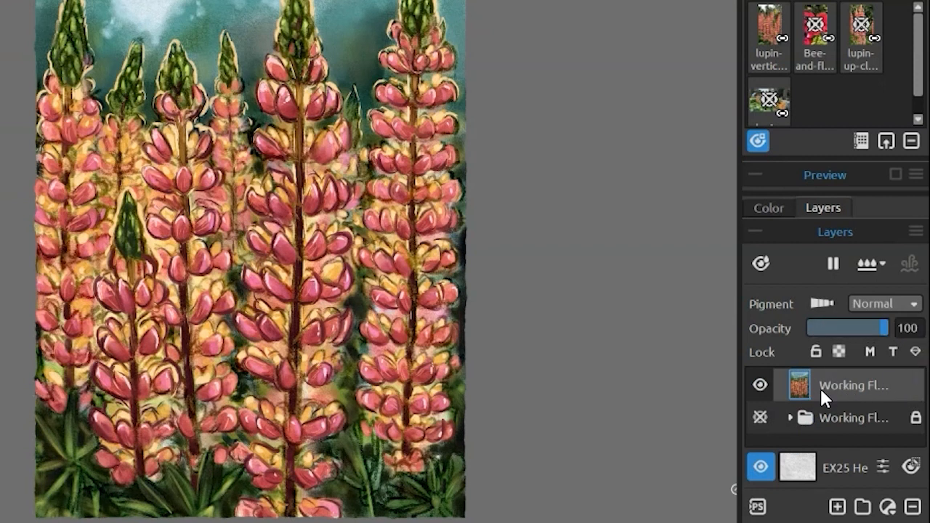
{"action": "left_click", "coordinate": [760, 385]}
{"action": "left_click", "coordinate": [760, 385]}
{"action": "scroll", "coordinate": [560, 58], "scroll_direction": "up", "scroll_amount": 2}
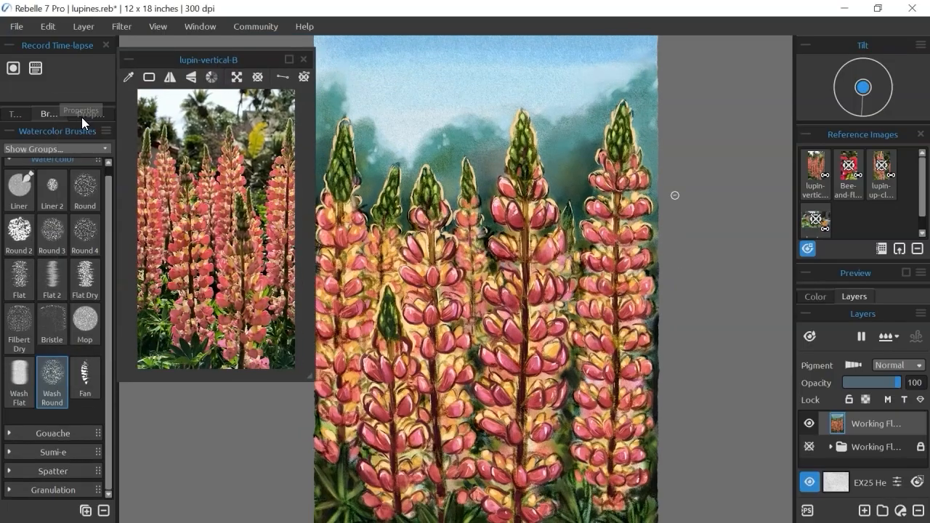
Select the three small background lupins between the tall stems with freehand selections added together
{"action": "left_click", "coordinate": [14, 117]}
{"action": "left_click", "coordinate": [34, 382]}
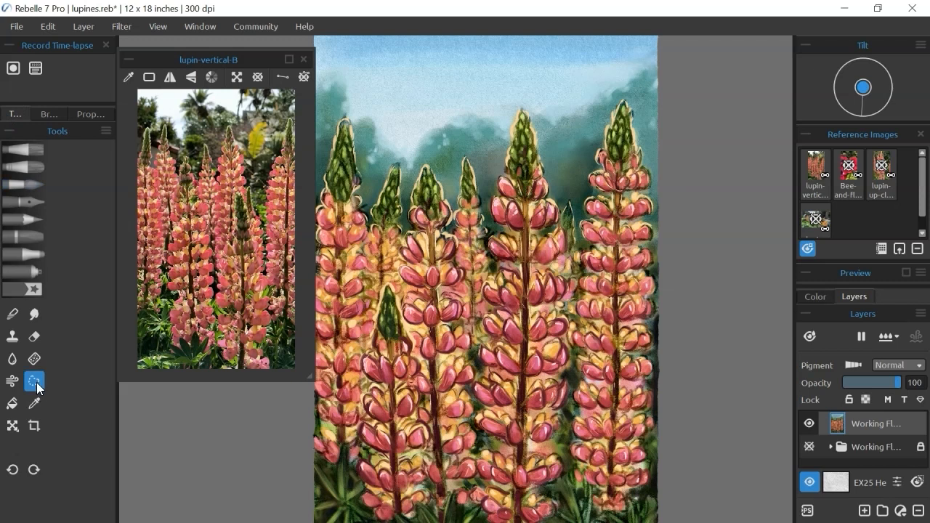
{"action": "left_click", "coordinate": [95, 116]}
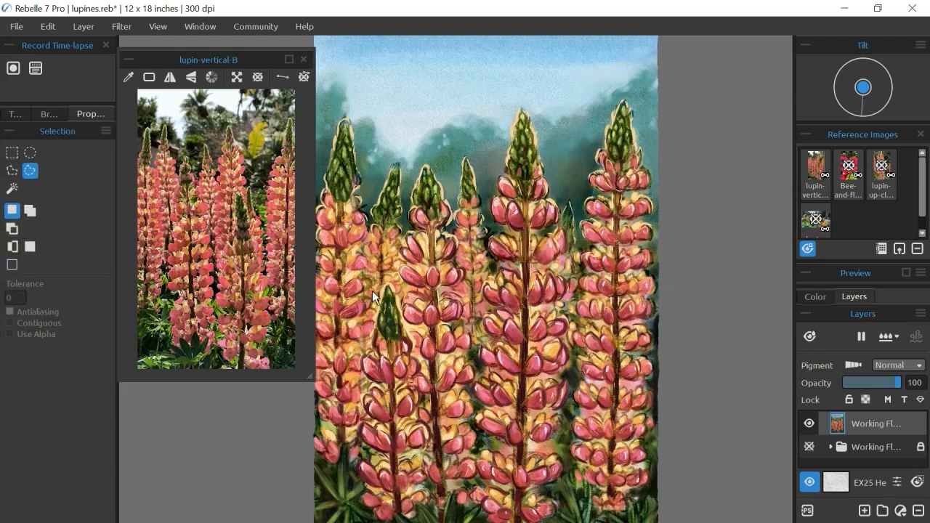
{"action": "left_click_drag", "start_coordinate": [371, 306], "coordinate": [372, 305]}
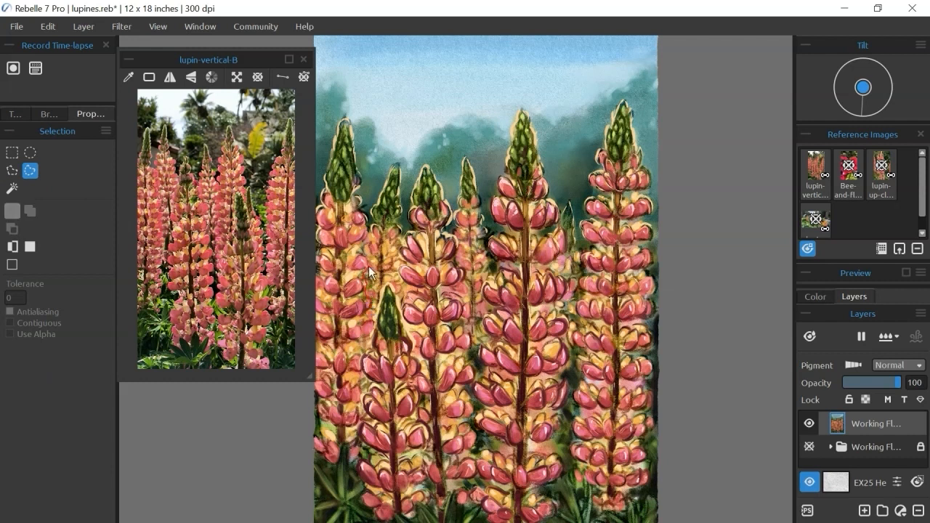
{"action": "mouse_move", "coordinate": [372, 229]}
{"action": "left_mouse_down"}
{"action": "mouse_move", "coordinate": [389, 174]}
{"action": "mouse_move", "coordinate": [403, 171]}
{"action": "mouse_move", "coordinate": [405, 296]}
{"action": "mouse_move", "coordinate": [391, 285]}
{"action": "mouse_move", "coordinate": [368, 319]}
{"action": "left_mouse_up"}
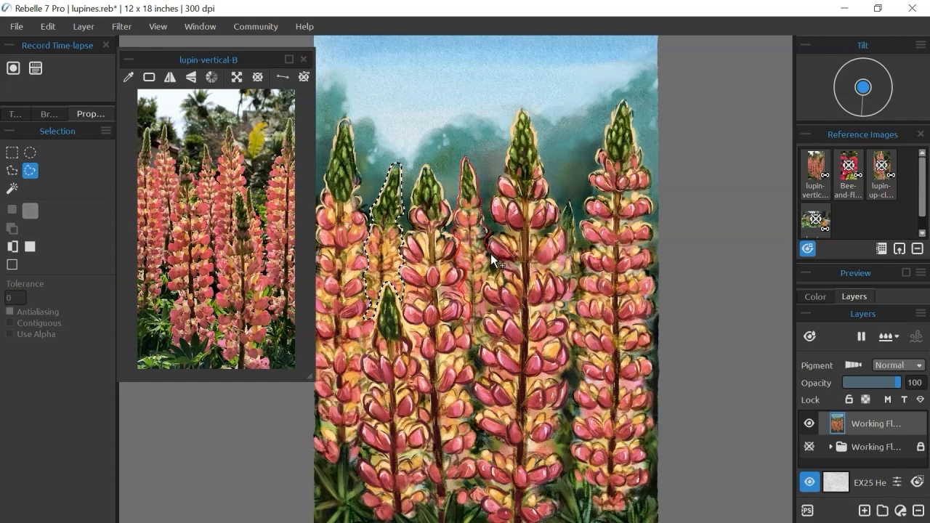
{"action": "left_click_drag", "start_coordinate": [479, 337], "coordinate": [477, 341]}
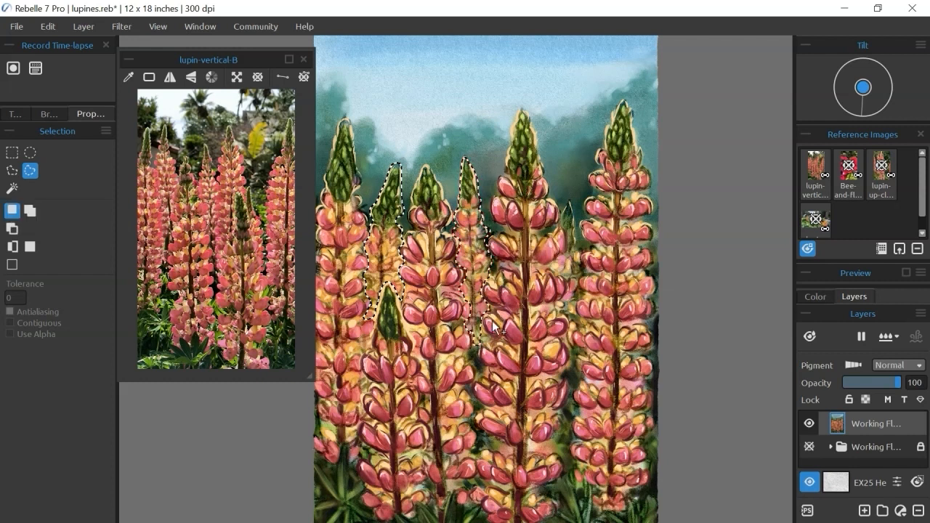
{"action": "mouse_move", "coordinate": [561, 224]}
{"action": "left_mouse_down"}
{"action": "mouse_move", "coordinate": [574, 204]}
{"action": "mouse_move", "coordinate": [583, 279]}
{"action": "mouse_move", "coordinate": [558, 273]}
{"action": "mouse_move", "coordinate": [566, 236]}
{"action": "left_mouse_up"}
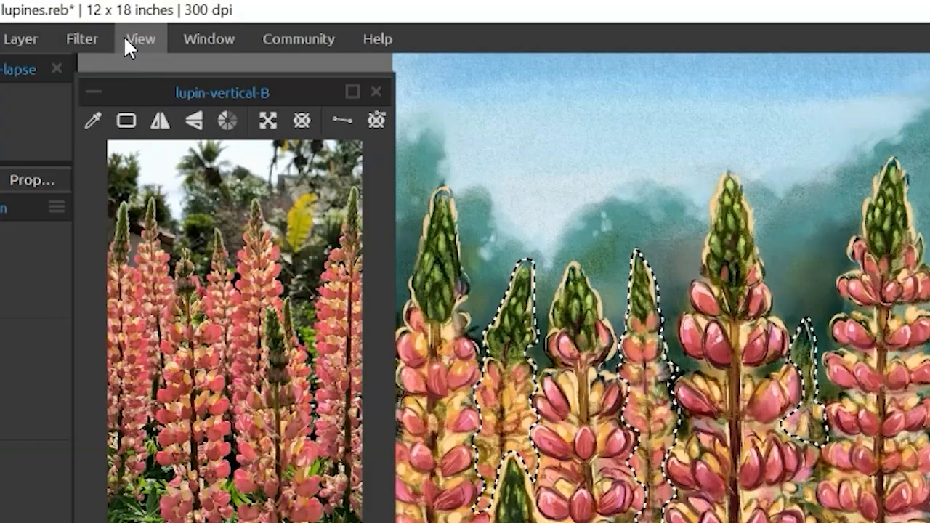
Try a Gaussian Blur with a radius of about 30 on the selected background lupins, deselect, and undo
{"action": "left_click", "coordinate": [121, 26]}
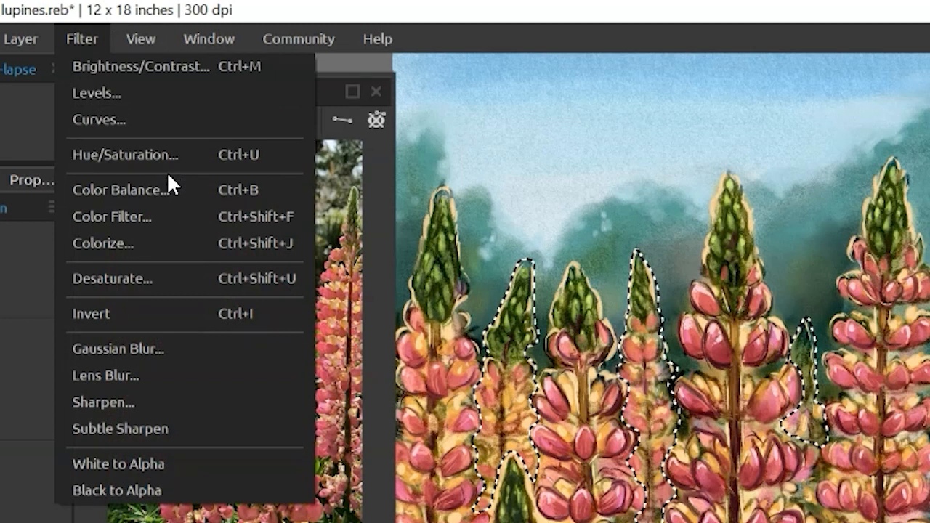
{"action": "left_click", "coordinate": [162, 347]}
{"action": "left_click_drag", "start_coordinate": [446, 226], "coordinate": [727, 224]}
{"action": "left_click_drag", "start_coordinate": [671, 247], "coordinate": [703, 247]}
{"action": "left_click", "coordinate": [724, 248]}
{"action": "left_click", "coordinate": [712, 248]}
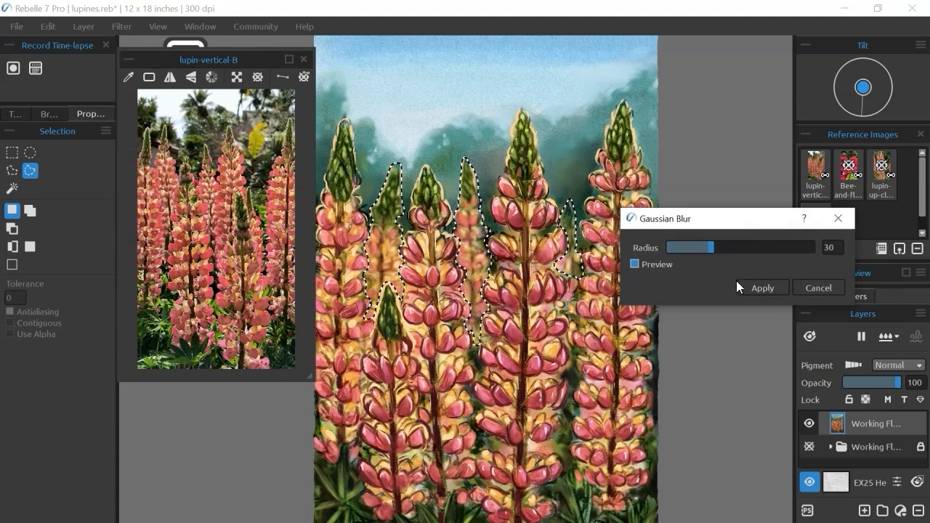
{"action": "left_click_drag", "start_coordinate": [705, 244], "coordinate": [707, 247]}
{"action": "left_click", "coordinate": [771, 291]}
{"action": "left_click", "coordinate": [48, 26]}
{"action": "left_click", "coordinate": [82, 210]}
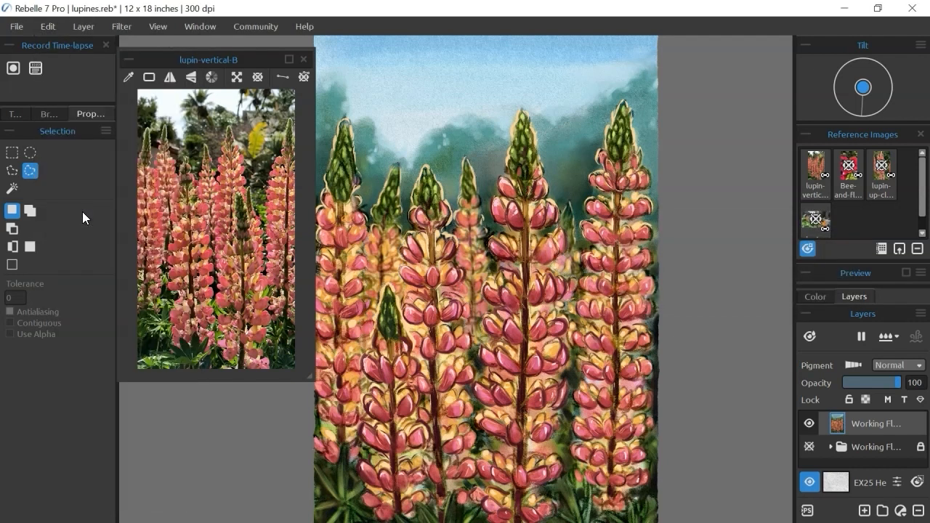
{"action": "left_click", "coordinate": [48, 26]}
{"action": "left_click", "coordinate": [67, 43]}
Apply a Gaussian Blur with radius 31 to the three selected background lupins and clear the selection
{"action": "left_click", "coordinate": [121, 26]}
{"action": "left_click", "coordinate": [175, 218]}
{"action": "left_click_drag", "start_coordinate": [700, 248], "coordinate": [710, 247]}
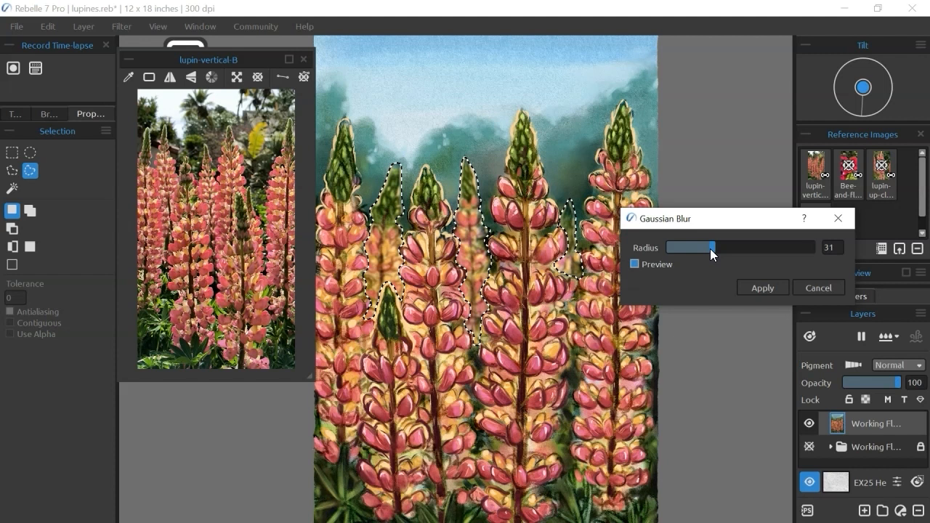
{"action": "left_click", "coordinate": [779, 289]}
{"action": "left_click", "coordinate": [49, 27]}
{"action": "left_click", "coordinate": [84, 212]}
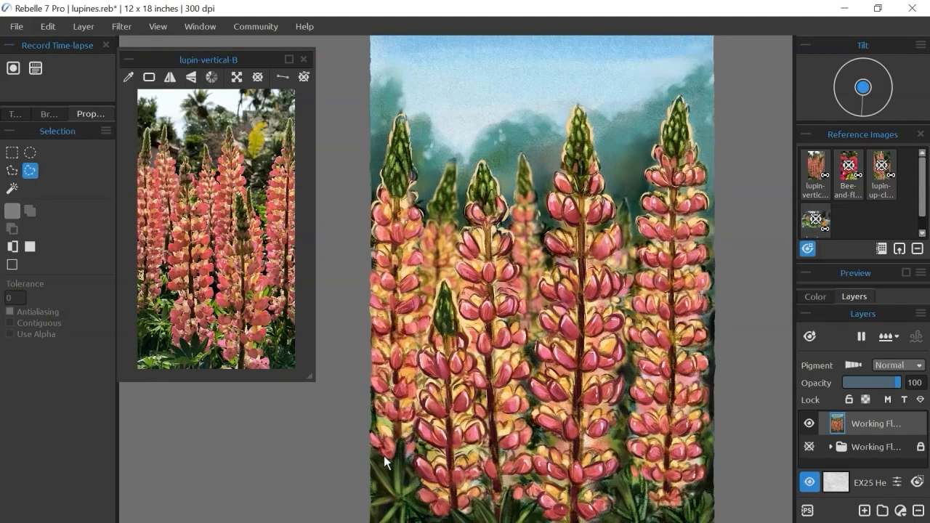
Select the tall lupins at the painting's left and right edges with freehand outlines
{"action": "mouse_move", "coordinate": [384, 456]}
{"action": "left_mouse_down"}
{"action": "mouse_move", "coordinate": [378, 192]}
{"action": "mouse_move", "coordinate": [413, 139]}
{"action": "mouse_move", "coordinate": [427, 315]}
{"action": "mouse_move", "coordinate": [384, 456]}
{"action": "left_mouse_up"}
{"action": "mouse_move", "coordinate": [660, 487]}
{"action": "left_mouse_down", "text": "shift"}
{"action": "mouse_move", "coordinate": [630, 415]}
{"action": "mouse_move", "coordinate": [647, 198]}
{"action": "mouse_move", "coordinate": [692, 132]}
{"action": "left_mouse_up", "text": "shift"}
{"action": "mouse_move", "coordinate": [705, 374]}
{"action": "left_mouse_down", "text": "shift"}
{"action": "mouse_move", "coordinate": [705, 449]}
{"action": "mouse_move", "coordinate": [682, 484]}
{"action": "mouse_move", "coordinate": [657, 509]}
{"action": "left_mouse_up", "text": "shift"}
Apply a Gaussian Blur with radius 24 to the two selected outer lupins and clear the selection
{"action": "left_click", "coordinate": [122, 27]}
{"action": "left_click", "coordinate": [152, 220]}
{"action": "left_click_drag", "start_coordinate": [784, 156], "coordinate": [821, 156]}
{"action": "left_click_drag", "start_coordinate": [805, 126], "coordinate": [783, 84]}
{"action": "mouse_move", "coordinate": [800, 118]}
{"action": "left_mouse_down"}
{"action": "mouse_move", "coordinate": [819, 118]}
{"action": "mouse_move", "coordinate": [763, 116]}
{"action": "left_mouse_up"}
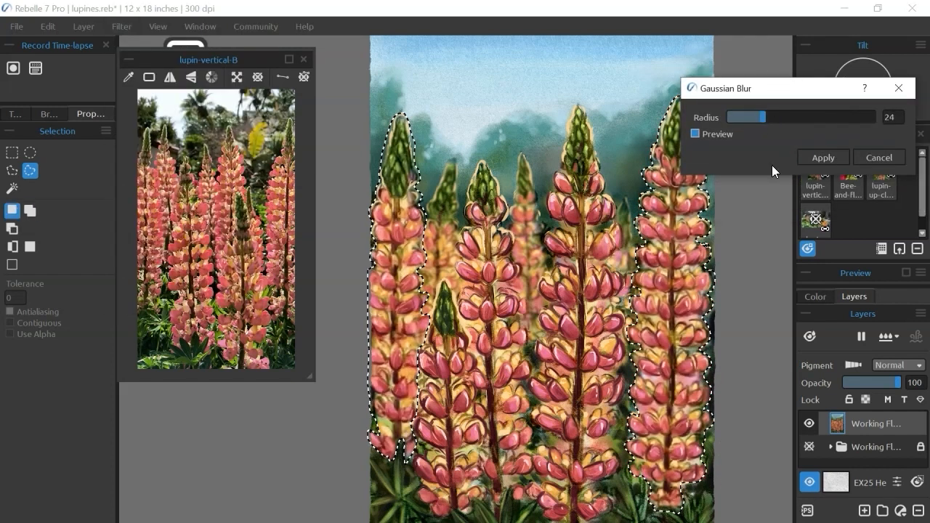
{"action": "left_click", "coordinate": [824, 158]}
{"action": "left_click", "coordinate": [48, 27]}
{"action": "left_click", "coordinate": [95, 210]}
{"action": "key", "text": "ctrl+plus"}
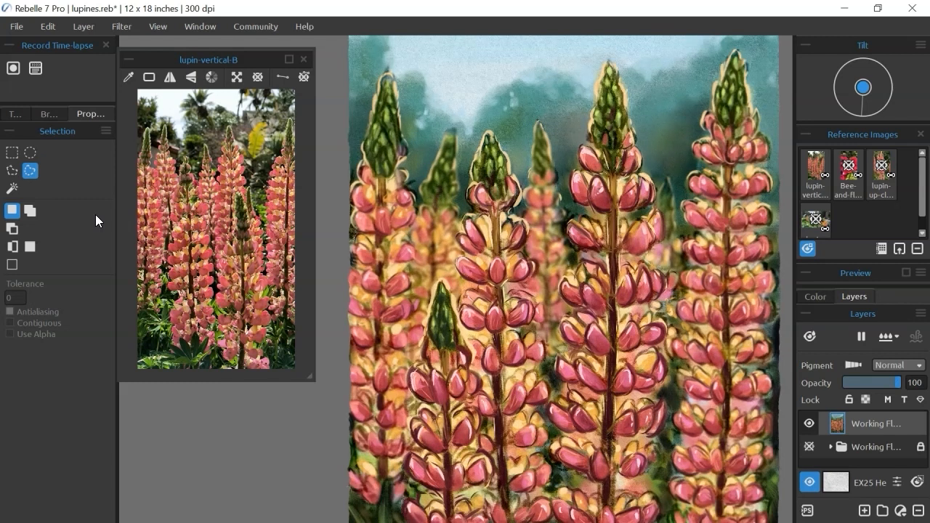
Smudge the edges around the central lupins with the Blend tool and compare against the hidden backup group
{"action": "left_click", "coordinate": [20, 115]}
{"action": "left_click", "coordinate": [11, 315]}
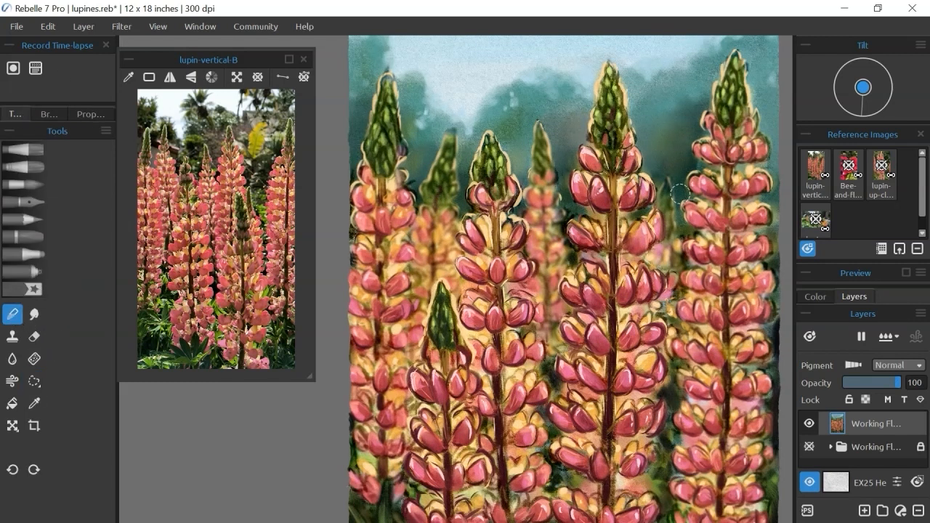
{"action": "left_click", "coordinate": [34, 320]}
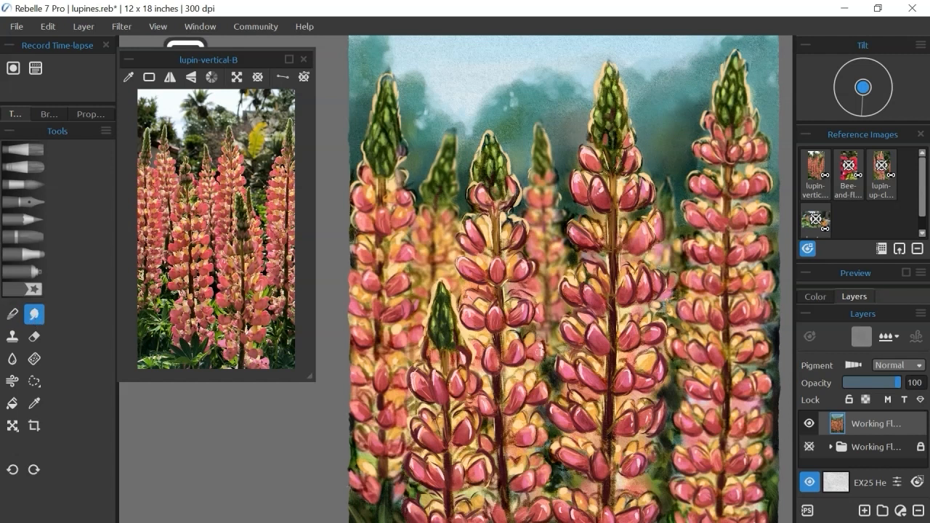
{"action": "mouse_move", "coordinate": [514, 215]}
{"action": "left_mouse_down"}
{"action": "mouse_move", "coordinate": [549, 203]}
{"action": "mouse_move", "coordinate": [591, 160]}
{"action": "left_mouse_up"}
{"action": "mouse_move", "coordinate": [790, 375]}
{"action": "left_mouse_down"}
{"action": "mouse_move", "coordinate": [749, 310]}
{"action": "mouse_move", "coordinate": [658, 389]}
{"action": "left_mouse_up"}
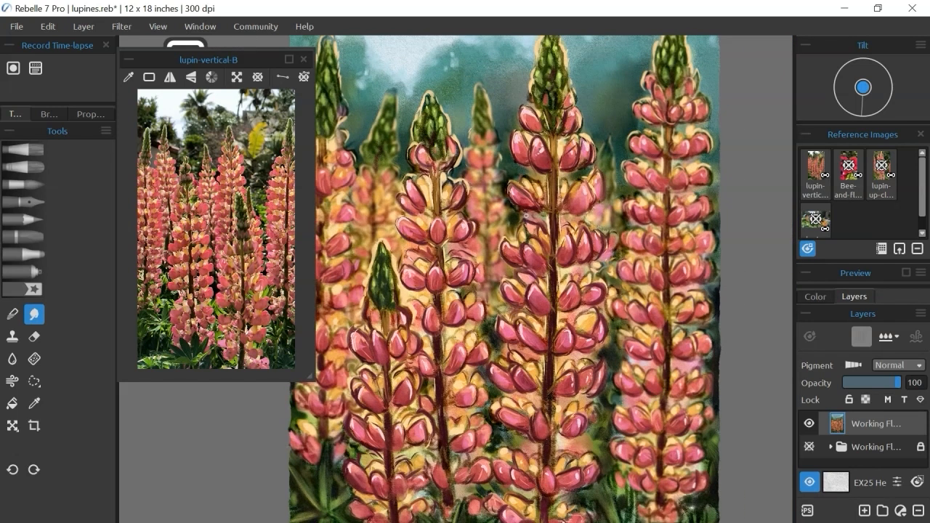
{"action": "left_click_drag", "start_coordinate": [745, 319], "coordinate": [754, 264]}
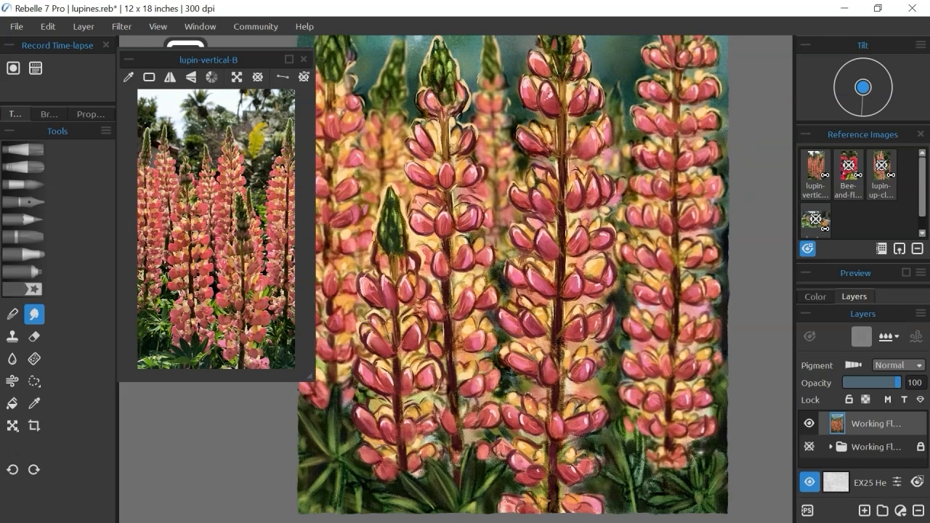
{"action": "scroll", "coordinate": [709, 480], "scroll_direction": "down", "scroll_amount": 2}
{"action": "left_click", "coordinate": [814, 447]}
{"action": "left_click", "coordinate": [814, 447]}
{"action": "left_click", "coordinate": [815, 449]}
{"action": "left_click", "coordinate": [815, 450]}
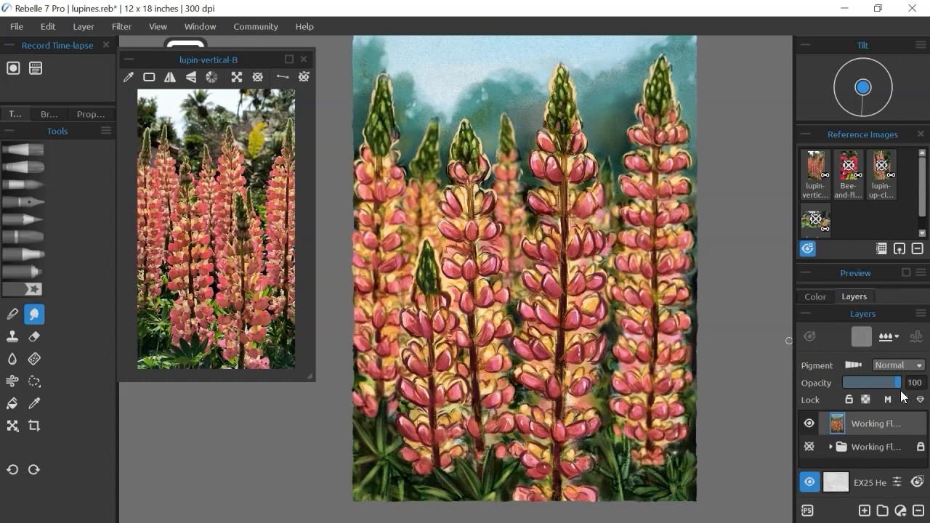
Add a Brightness/Contrast adjustment layer, raise its contrast, set its opacity to 38, and make it visible
{"action": "left_click", "coordinate": [901, 511]}
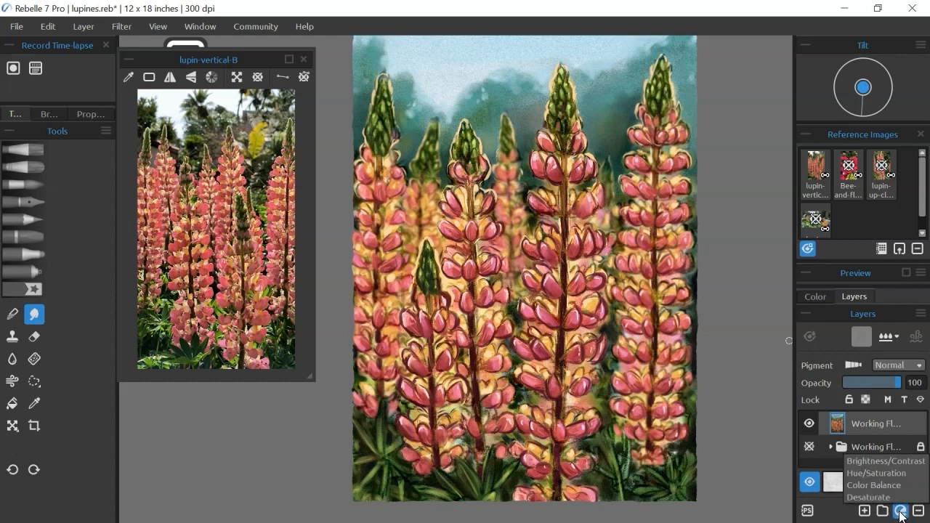
{"action": "left_click", "coordinate": [910, 466]}
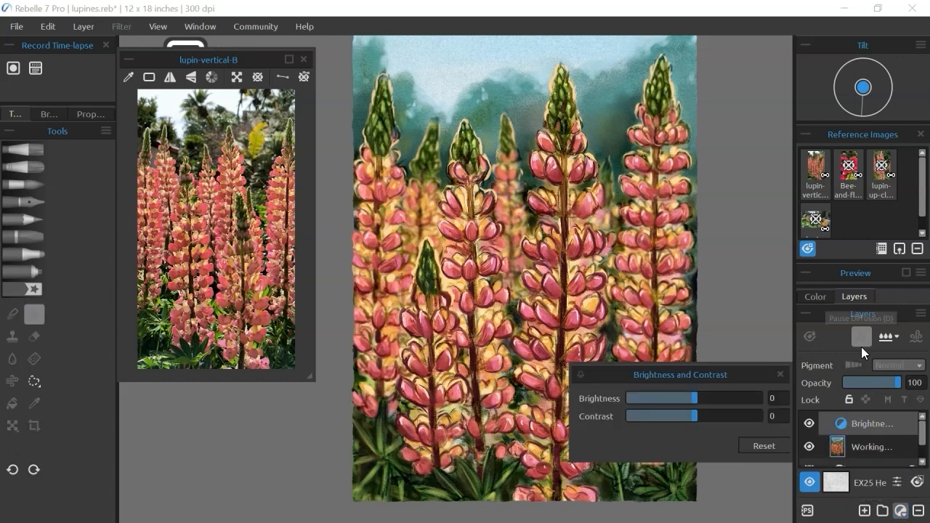
{"action": "mouse_move", "coordinate": [696, 416]}
{"action": "left_mouse_down"}
{"action": "mouse_move", "coordinate": [717, 419]}
{"action": "mouse_move", "coordinate": [700, 431]}
{"action": "left_mouse_up"}
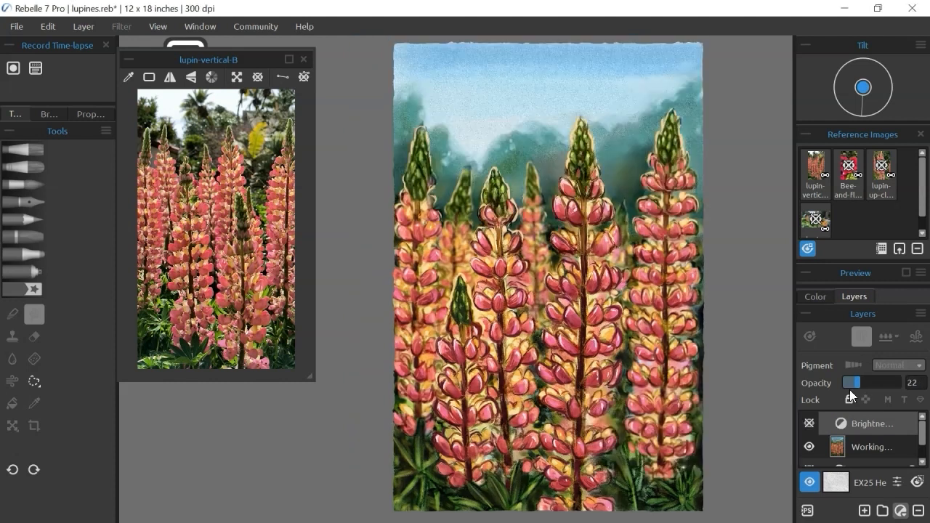
{"action": "left_click", "coordinate": [865, 384]}
{"action": "left_click", "coordinate": [810, 424]}
Close the lupin reference photo and add a new layer named "Bee" above the adjustment layer
{"action": "left_click", "coordinate": [303, 59]}
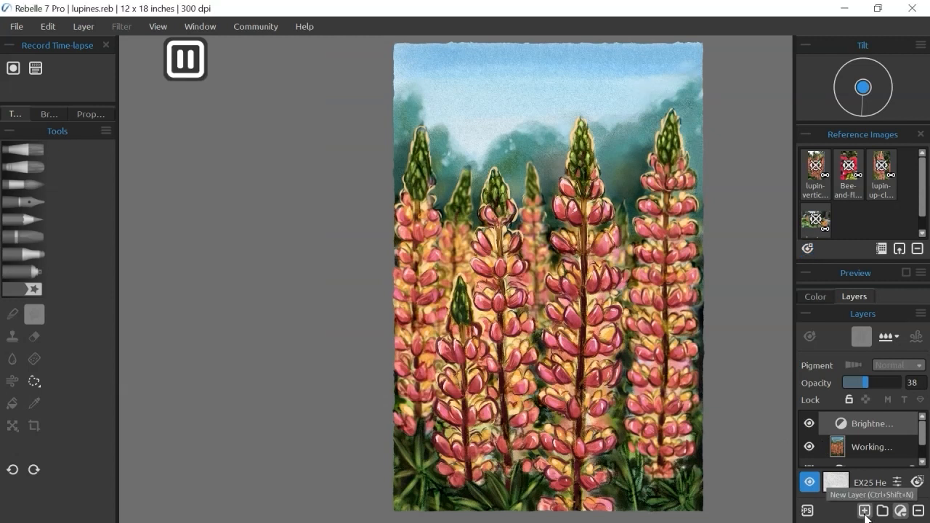
{"action": "left_click", "coordinate": [865, 511]}
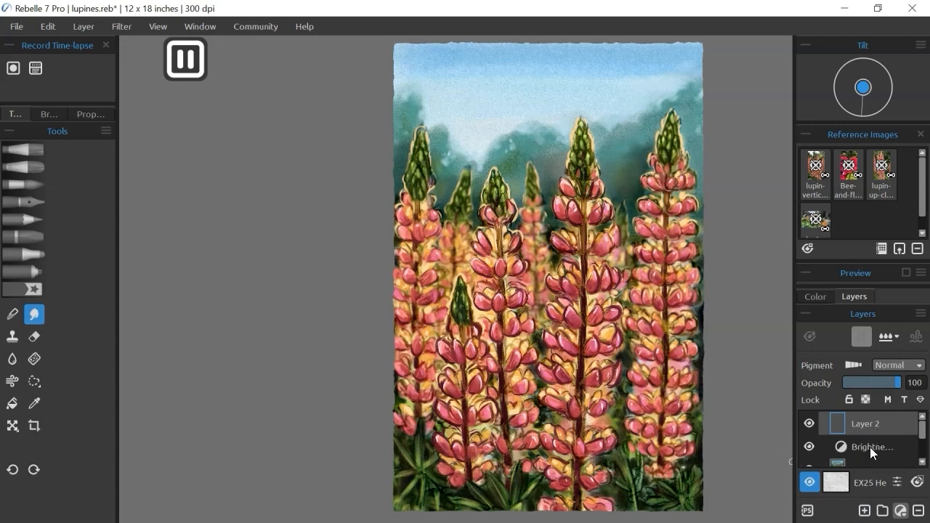
{"action": "double_click", "coordinate": [866, 425]}
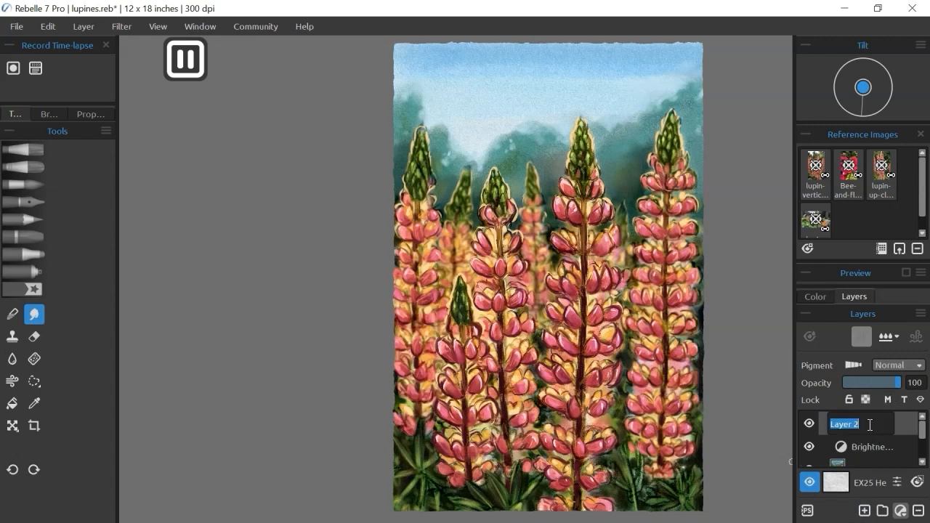
{"action": "type", "text": "Bee"}
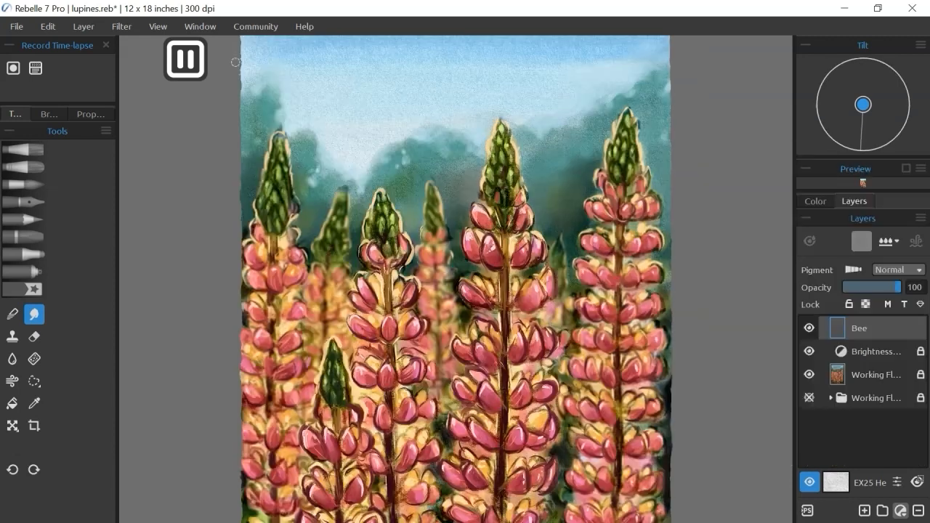
Bring back the reference images and open Bee-and-flower-B, resized and placed beside the canvas
{"action": "left_click", "coordinate": [200, 26]}
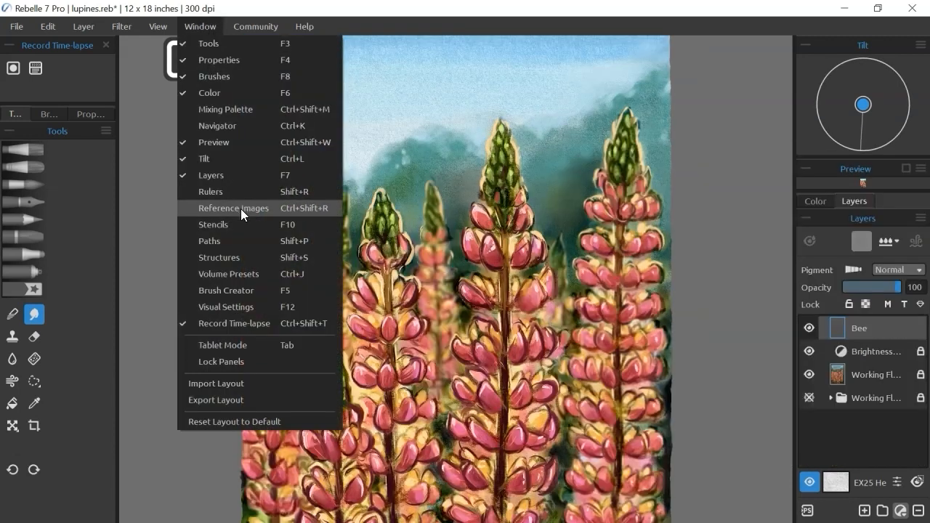
{"action": "left_click", "coordinate": [241, 208]}
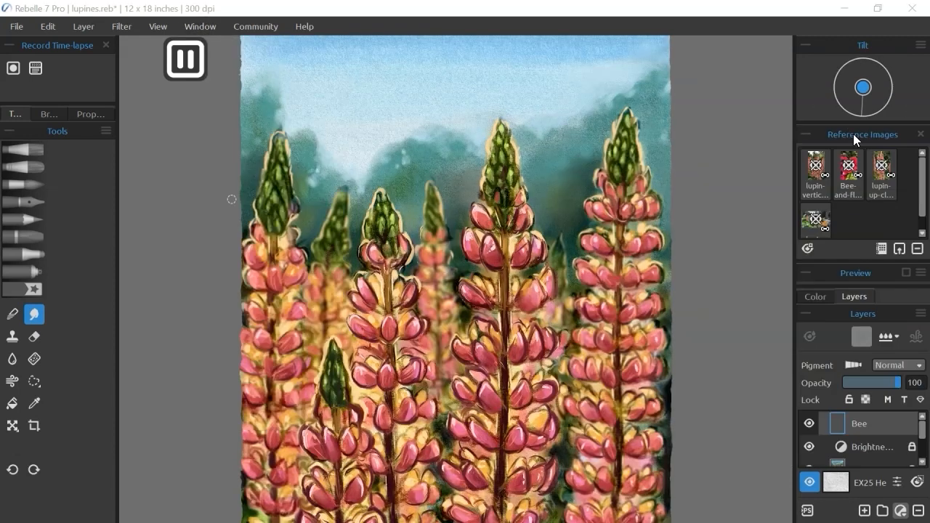
{"action": "double_click", "coordinate": [864, 176]}
{"action": "left_click_drag", "start_coordinate": [298, 88], "coordinate": [173, 57]}
{"action": "left_click_drag", "start_coordinate": [311, 489], "coordinate": [238, 380]}
{"action": "left_click_drag", "start_coordinate": [138, 57], "coordinate": [117, 93]}
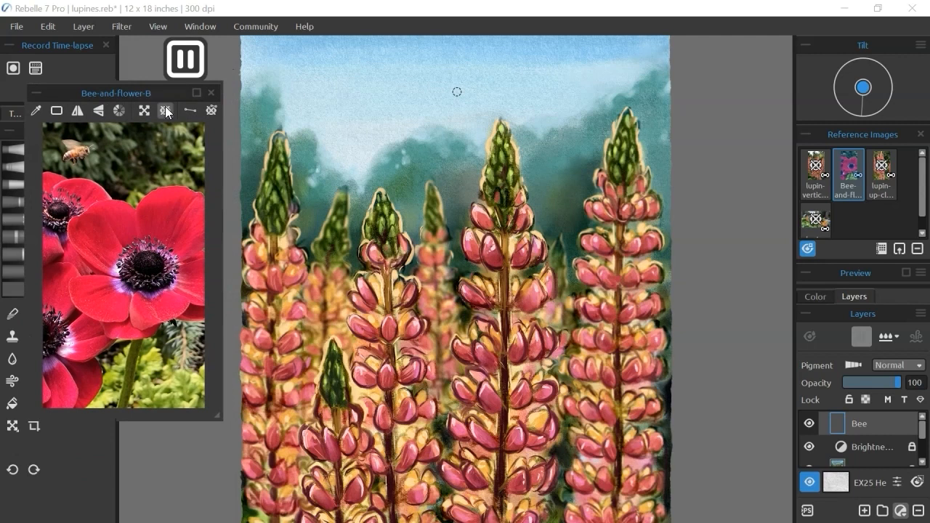
Overlay the Bee-and-flower-B reference on the canvas, scaled and positioned so the bee sits above the central lupins
{"action": "left_click", "coordinate": [165, 109]}
{"action": "left_click", "coordinate": [146, 110]}
{"action": "left_click_drag", "start_coordinate": [436, 218], "coordinate": [429, 243]}
{"action": "left_click_drag", "start_coordinate": [589, 83], "coordinate": [553, 144]}
{"action": "left_click_drag", "start_coordinate": [490, 353], "coordinate": [495, 307]}
{"action": "left_click_drag", "start_coordinate": [559, 98], "coordinate": [540, 132]}
{"action": "left_click_drag", "start_coordinate": [485, 195], "coordinate": [501, 153]}
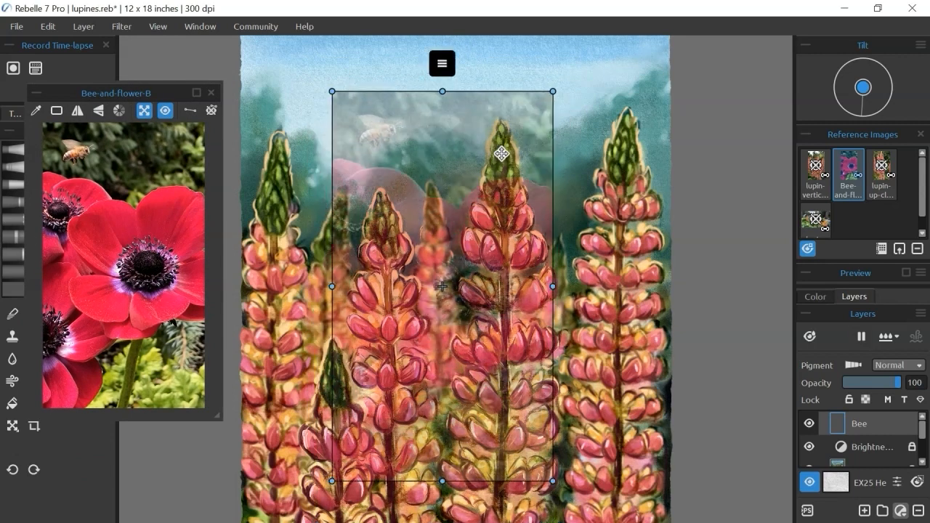
{"action": "scroll", "coordinate": [507, 115], "scroll_direction": "down", "scroll_amount": 3}
{"action": "left_click_drag", "start_coordinate": [506, 206], "coordinate": [529, 208]}
{"action": "left_click_drag", "start_coordinate": [565, 99], "coordinate": [551, 124]}
{"action": "left_click_drag", "start_coordinate": [533, 201], "coordinate": [532, 175]}
{"action": "scroll", "coordinate": [522, 97], "scroll_direction": "up", "scroll_amount": 4}
{"action": "left_click", "coordinate": [145, 110]}
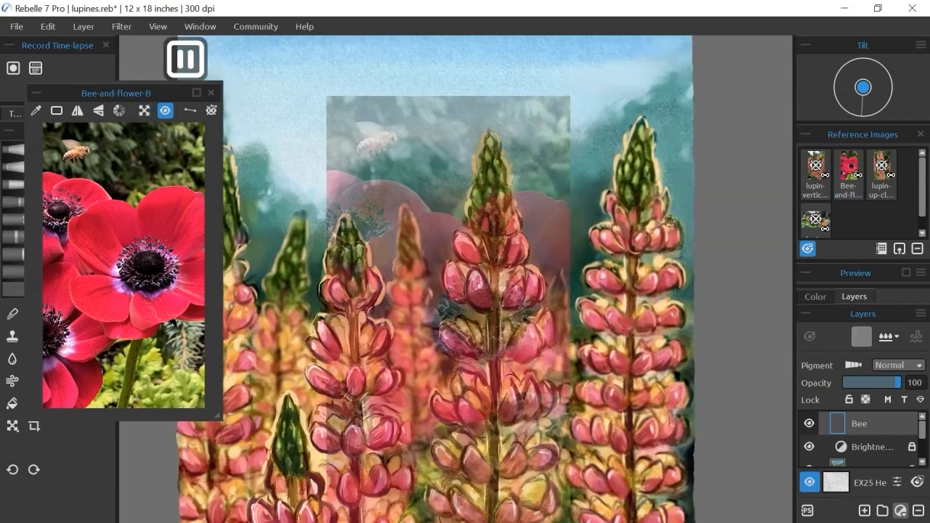
Trace the overlaid bee's wings, body and head with the pencil on the Bee layer
{"action": "mouse_move", "coordinate": [116, 93]}
{"action": "left_mouse_down"}
{"action": "mouse_move", "coordinate": [176, 88]}
{"action": "mouse_move", "coordinate": [123, 91]}
{"action": "left_mouse_up"}
{"action": "left_click", "coordinate": [17, 219]}
{"action": "left_click", "coordinate": [816, 297]}
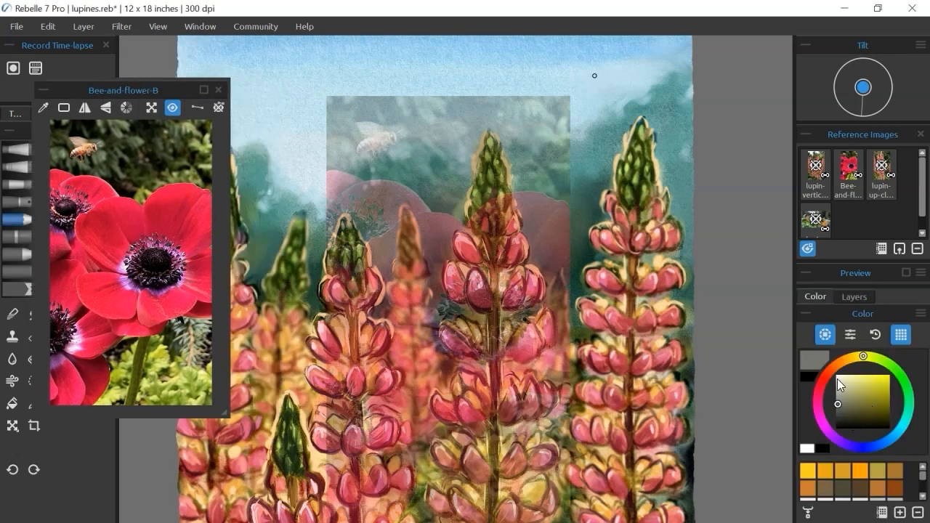
{"action": "left_click", "coordinate": [855, 297]}
{"action": "mouse_move", "coordinate": [369, 134]}
{"action": "left_mouse_down"}
{"action": "mouse_move", "coordinate": [357, 150]}
{"action": "mouse_move", "coordinate": [376, 132]}
{"action": "left_mouse_up"}
{"action": "left_click_drag", "start_coordinate": [361, 154], "coordinate": [380, 144]}
{"action": "left_click_drag", "start_coordinate": [357, 128], "coordinate": [371, 136]}
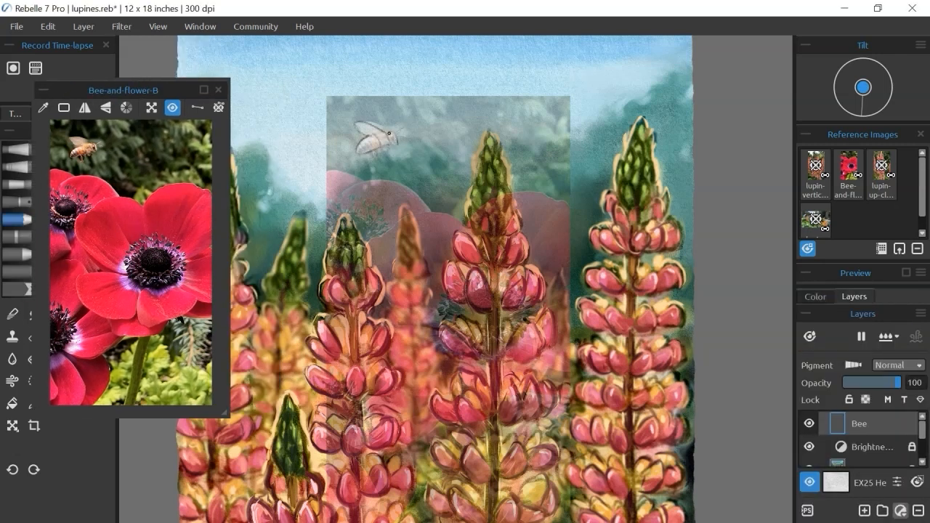
Turn off the reference overlay and reposition the bee sketch in the sky above the lupins
{"action": "left_click", "coordinate": [174, 109]}
{"action": "scroll", "coordinate": [466, 166], "scroll_direction": "down", "scroll_amount": 3}
{"action": "left_click_drag", "start_coordinate": [137, 94], "coordinate": [172, 70]}
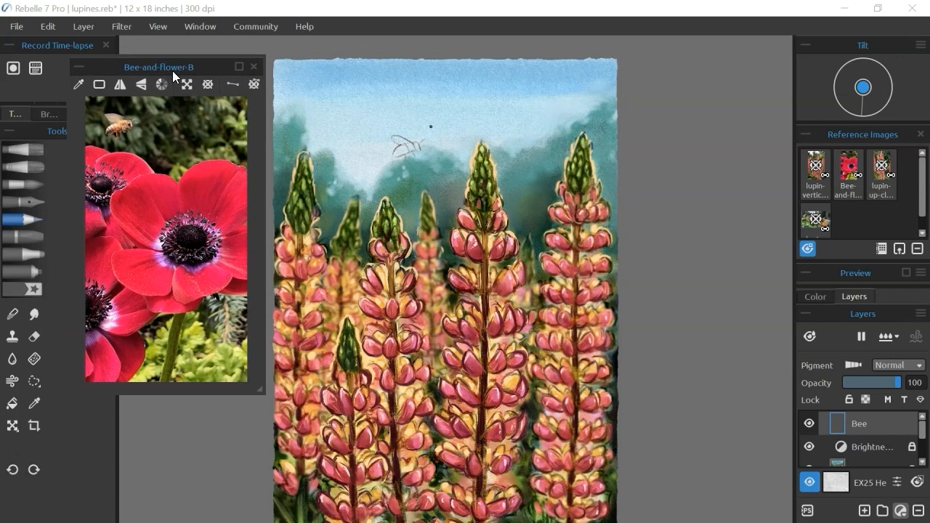
{"action": "left_click", "coordinate": [12, 426]}
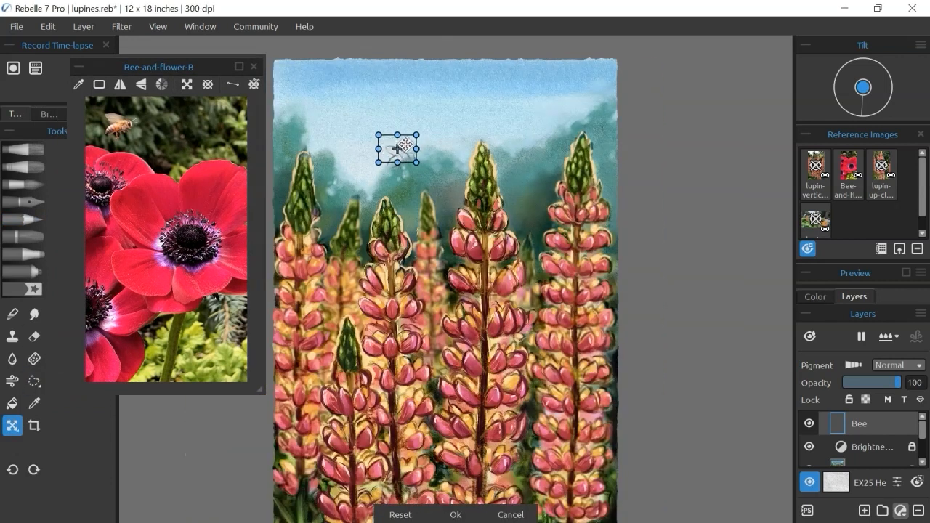
{"action": "left_click_drag", "start_coordinate": [405, 138], "coordinate": [415, 143]}
{"action": "scroll", "coordinate": [657, 290], "scroll_direction": "down", "scroll_amount": 2}
{"action": "left_click", "coordinate": [456, 514]}
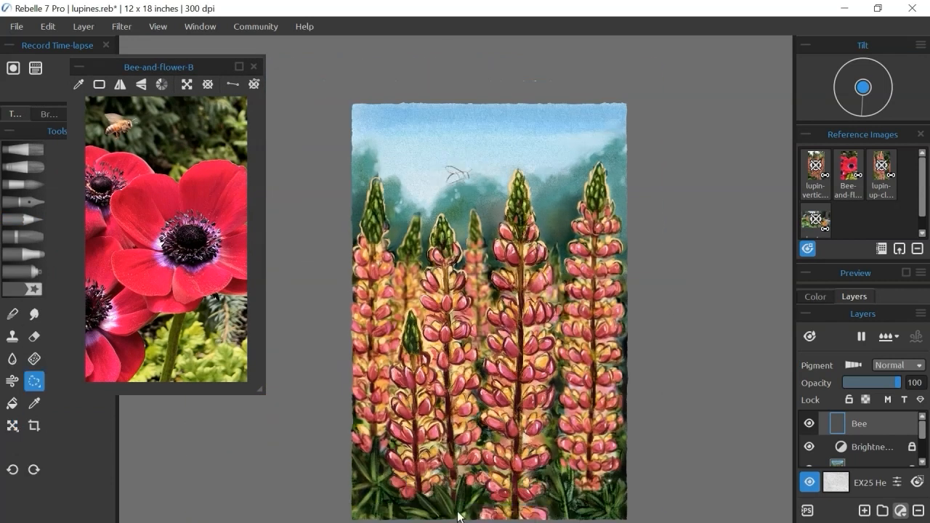
Enlarge the Bee-and-flower-B reference window and strengthen the bee's wing outline with the pencil
{"action": "scroll", "coordinate": [465, 158], "scroll_direction": "up", "scroll_amount": 5}
{"action": "left_click", "coordinate": [23, 184]}
{"action": "left_click_drag", "start_coordinate": [260, 390], "coordinate": [336, 521]}
{"action": "left_click", "coordinate": [22, 219]}
{"action": "mouse_move", "coordinate": [476, 211]}
{"action": "left_mouse_down"}
{"action": "mouse_move", "coordinate": [476, 186]}
{"action": "mouse_move", "coordinate": [487, 192]}
{"action": "mouse_move", "coordinate": [467, 199]}
{"action": "mouse_move", "coordinate": [477, 215]}
{"action": "mouse_move", "coordinate": [426, 190]}
{"action": "left_mouse_up"}
{"action": "left_click_drag", "start_coordinate": [457, 191], "coordinate": [427, 175]}
Erase stray sketch lines and draw the bee's abdomen and legs with the pencil
{"action": "left_click", "coordinate": [34, 336]}
{"action": "left_click", "coordinate": [22, 220]}
{"action": "mouse_move", "coordinate": [460, 212]}
{"action": "left_mouse_down"}
{"action": "mouse_move", "coordinate": [468, 218]}
{"action": "mouse_move", "coordinate": [450, 227]}
{"action": "mouse_move", "coordinate": [427, 219]}
{"action": "left_mouse_up"}
{"action": "mouse_move", "coordinate": [439, 177]}
{"action": "left_mouse_down"}
{"action": "mouse_move", "coordinate": [458, 188]}
{"action": "mouse_move", "coordinate": [441, 212]}
{"action": "left_mouse_up"}
{"action": "left_click_drag", "start_coordinate": [436, 200], "coordinate": [448, 211]}
{"action": "left_click_drag", "start_coordinate": [457, 208], "coordinate": [458, 204]}
{"action": "left_click", "coordinate": [34, 336]}
Rename the bee sketch layer "Bee outline", lock it, and add a new layer for the bee's colour
{"action": "scroll", "coordinate": [693, 372], "scroll_direction": "up", "scroll_amount": 1}
{"action": "double_click", "coordinate": [861, 424]}
{"action": "type", "text": "Beeoutline"}
{"action": "left_click", "coordinate": [849, 400]}
{"action": "left_click", "coordinate": [865, 511]}
Reposition the reference window and block in the bee's body with a warm base colour using the oil brush
{"action": "left_click", "coordinate": [29, 150]}
{"action": "left_click", "coordinate": [816, 297]}
{"action": "left_click", "coordinate": [882, 401]}
{"action": "left_click", "coordinate": [855, 297]}
{"action": "left_click_drag", "start_coordinate": [471, 214], "coordinate": [477, 221]}
{"action": "key", "text": "ctrl+z"}
{"action": "mouse_move", "coordinate": [118, 84]}
{"action": "left_mouse_down"}
{"action": "mouse_move", "coordinate": [199, 84]}
{"action": "mouse_move", "coordinate": [123, 84]}
{"action": "left_mouse_up"}
{"action": "left_click_drag", "start_coordinate": [438, 65], "coordinate": [229, 48]}
{"action": "left_click_drag", "start_coordinate": [472, 216], "coordinate": [502, 212]}
Paint lighter warm tones over the bee's body and wings
{"action": "left_click", "coordinate": [815, 297]}
{"action": "left_click", "coordinate": [873, 380]}
{"action": "left_click", "coordinate": [845, 376]}
{"action": "mouse_move", "coordinate": [459, 194]}
{"action": "left_mouse_down"}
{"action": "mouse_move", "coordinate": [470, 195]}
{"action": "mouse_move", "coordinate": [471, 225]}
{"action": "mouse_move", "coordinate": [509, 216]}
{"action": "mouse_move", "coordinate": [481, 239]}
{"action": "mouse_move", "coordinate": [472, 224]}
{"action": "left_mouse_up"}
Add near-white highlights and dark brown shading to the bee on Layer 2
{"action": "left_click", "coordinate": [837, 376]}
{"action": "left_click", "coordinate": [857, 421]}
{"action": "left_click", "coordinate": [844, 443]}
{"action": "left_click", "coordinate": [863, 415]}
{"action": "left_click", "coordinate": [856, 296]}
{"action": "left_click", "coordinate": [880, 458]}
{"action": "left_click", "coordinate": [816, 297]}
{"action": "left_click", "coordinate": [855, 296]}
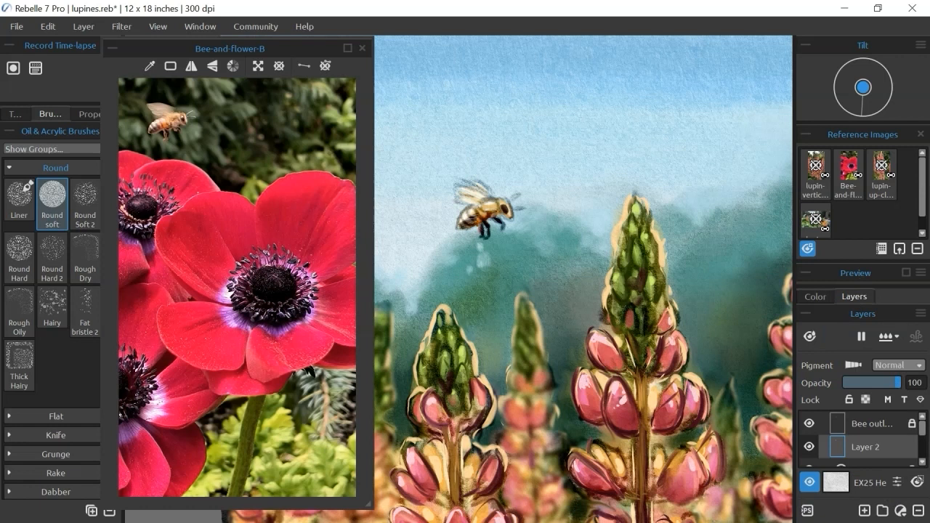
{"action": "left_click_drag", "start_coordinate": [508, 214], "coordinate": [512, 220]}
Add a layer above the Bee outline layer and paint greyish-cream touches on the bee's body
{"action": "left_click", "coordinate": [872, 424]}
{"action": "left_click", "coordinate": [865, 511]}
{"action": "left_click", "coordinate": [815, 296]}
{"action": "left_click", "coordinate": [845, 391]}
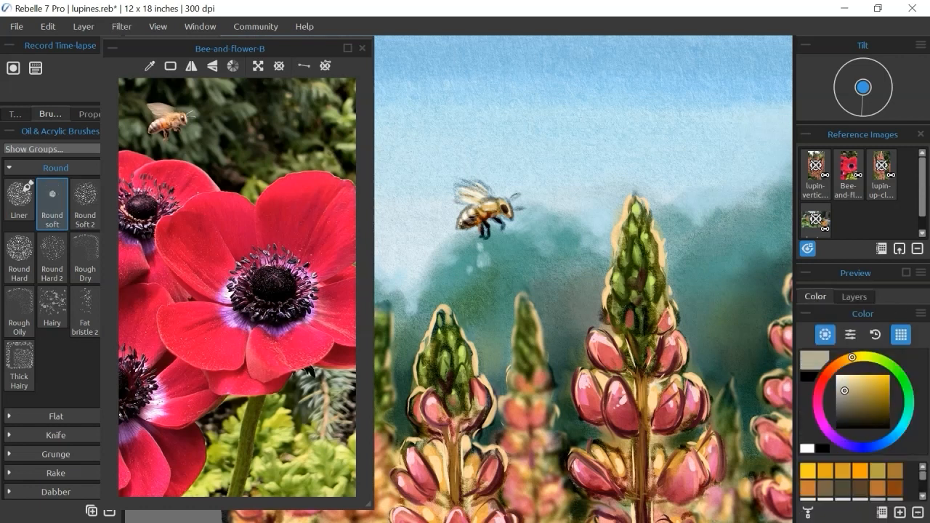
{"action": "left_click_drag", "start_coordinate": [498, 218], "coordinate": [503, 224]}
{"action": "left_click", "coordinate": [844, 376]}
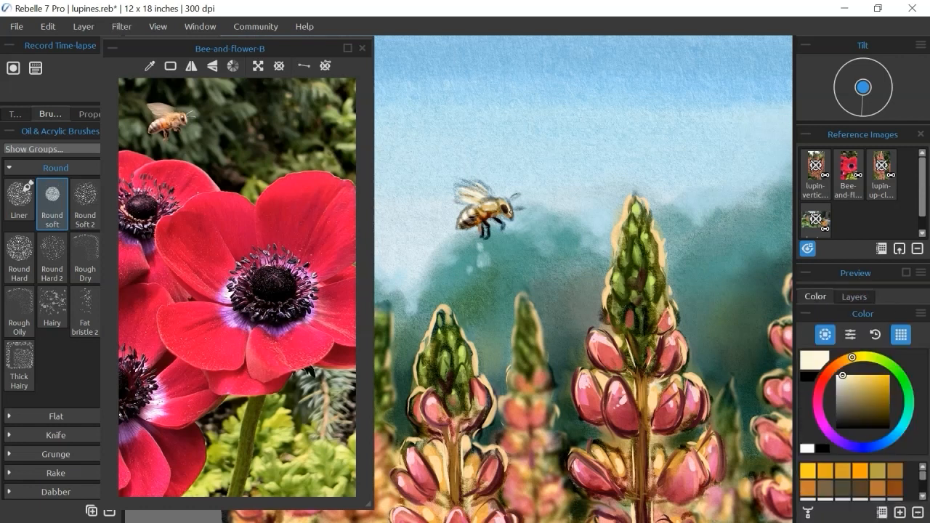
Paint pale cream highlights along the bee's wings and tidy them with the eraser
{"action": "left_click", "coordinate": [851, 387]}
{"action": "left_click", "coordinate": [842, 378]}
{"action": "left_click_drag", "start_coordinate": [465, 181], "coordinate": [483, 192]}
{"action": "left_click_drag", "start_coordinate": [468, 186], "coordinate": [486, 194]}
{"action": "left_click", "coordinate": [14, 114]}
{"action": "left_click", "coordinate": [34, 337]}
{"action": "scroll", "coordinate": [504, 266], "scroll_direction": "down", "scroll_amount": 1}
{"action": "scroll", "coordinate": [504, 266], "scroll_direction": "up", "scroll_amount": 1}
{"action": "scroll", "coordinate": [504, 267], "scroll_direction": "down", "scroll_amount": 4}
Group the bee layers in a folder named "Bee" and close the Bee-and-flower-B reference window
{"action": "left_click", "coordinate": [855, 296]}
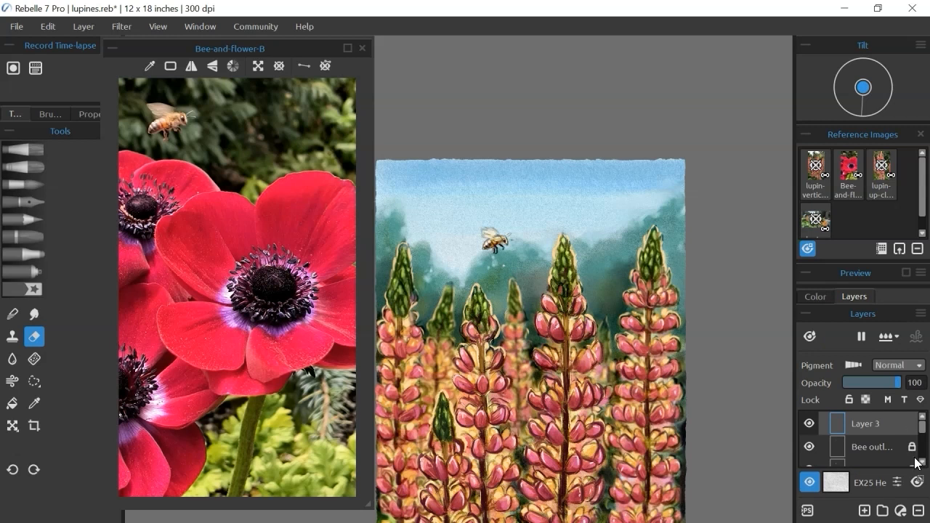
{"action": "left_click", "coordinate": [872, 447], "text": "shift"}
{"action": "left_click", "coordinate": [882, 511]}
{"action": "double_click", "coordinate": [868, 424]}
{"action": "type", "text": "Bee"}
{"action": "key", "text": "Return"}
{"action": "left_click", "coordinate": [12, 427]}
{"action": "left_click", "coordinate": [362, 48]}
{"action": "scroll", "coordinate": [488, 198], "scroll_direction": "up", "scroll_amount": 1}
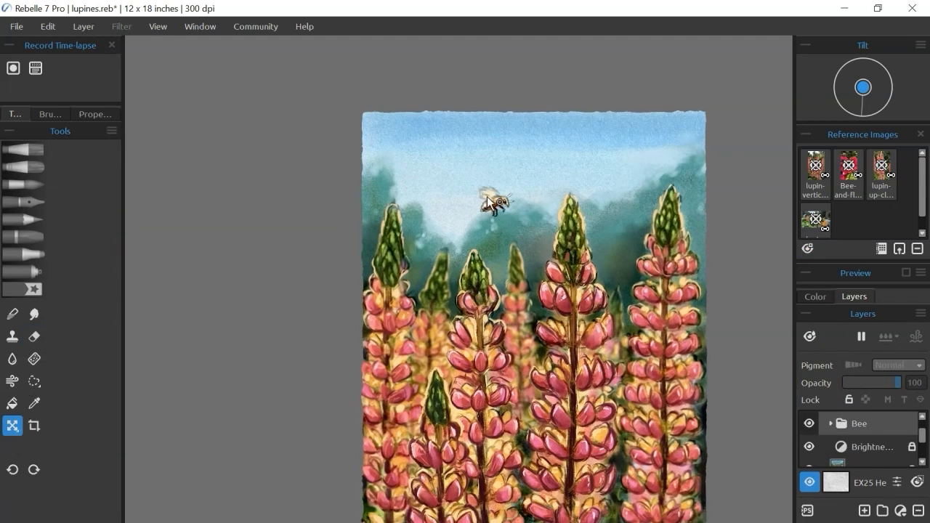
{"action": "key", "text": "Return"}
Lower the opacity of Layer 3, the bee's highlight layer, to 81 and save the painting
{"action": "left_click", "coordinate": [831, 424]}
{"action": "scroll", "coordinate": [873, 440], "scroll_direction": "down", "scroll_amount": 1}
{"action": "scroll", "coordinate": [872, 440], "scroll_direction": "up", "scroll_amount": 2}
{"action": "left_click", "coordinate": [810, 424]}
{"action": "left_click", "coordinate": [810, 424]}
{"action": "left_click", "coordinate": [866, 424]}
{"action": "left_click_drag", "start_coordinate": [899, 383], "coordinate": [889, 384]}
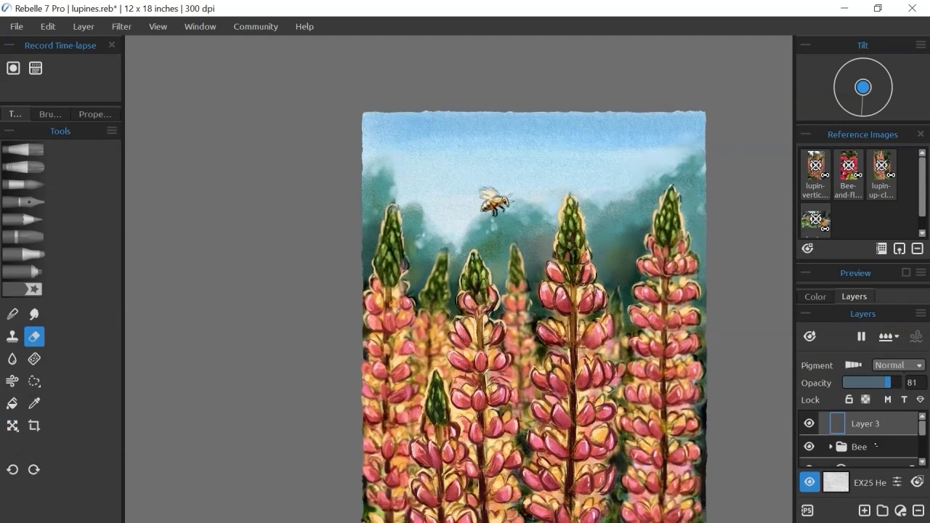
{"action": "key", "text": "ctrl+s"}
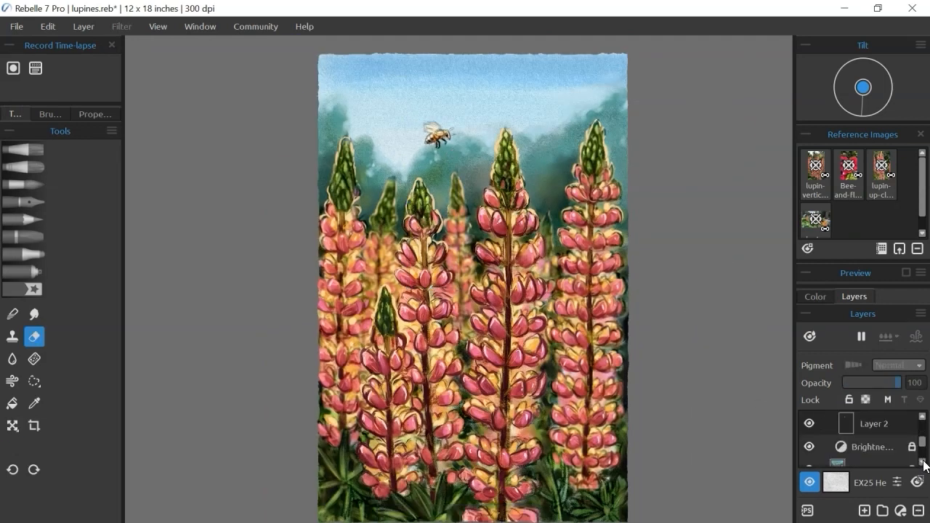
Transform the Bee group to shift the bee slightly higher in the sky
{"action": "left_click", "coordinate": [830, 424]}
{"action": "key", "text": "ctrl+t"}
{"action": "left_click_drag", "start_coordinate": [525, 164], "coordinate": [498, 165]}
{"action": "mouse_move", "coordinate": [423, 130]}
{"action": "left_mouse_down"}
{"action": "mouse_move", "coordinate": [464, 157]}
{"action": "mouse_move", "coordinate": [553, 146]}
{"action": "mouse_move", "coordinate": [450, 155]}
{"action": "mouse_move", "coordinate": [429, 102]}
{"action": "mouse_move", "coordinate": [427, 123]}
{"action": "left_mouse_up"}
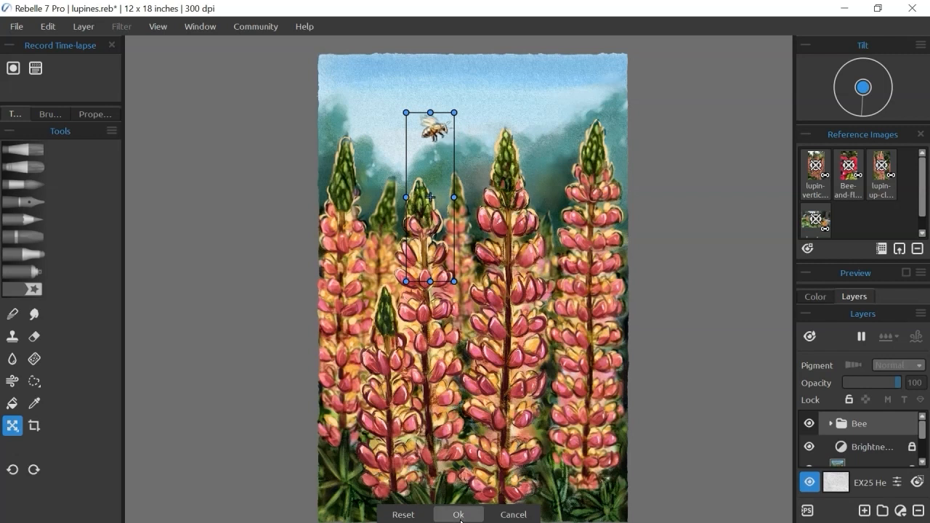
{"action": "left_click", "coordinate": [460, 519]}
Sharpen the selected bee layers with a 1 px radius and a raised strength
{"action": "left_click", "coordinate": [898, 430]}
{"action": "left_click", "coordinate": [122, 27]}
{"action": "left_click", "coordinate": [135, 252]}
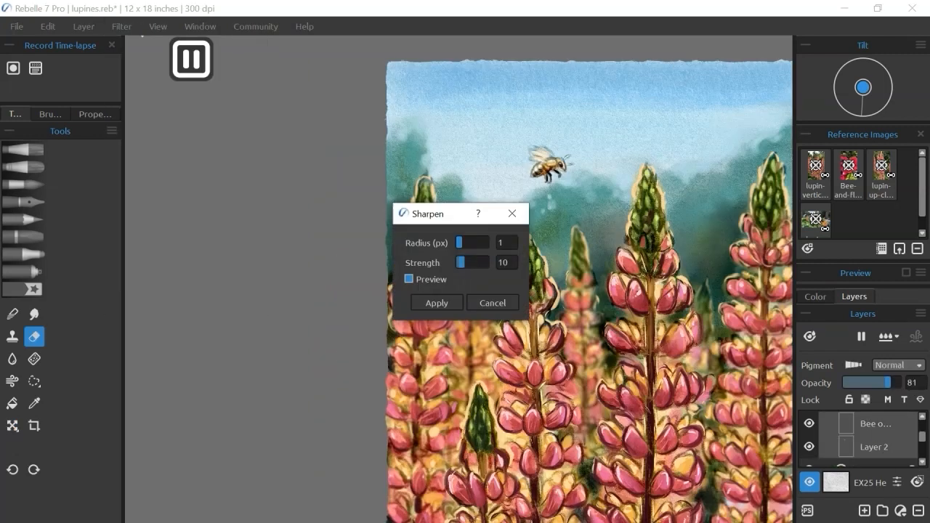
{"action": "left_click_drag", "start_coordinate": [460, 263], "coordinate": [481, 262]}
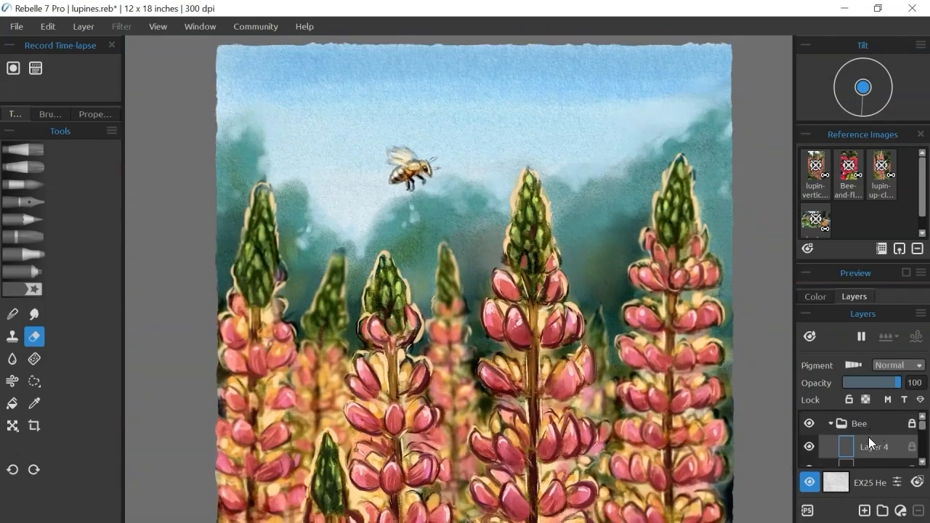
Move Layer 4 above the Bee group, choose a round oil brush, and sample pale yellow from the lupin petals
{"action": "left_click_drag", "start_coordinate": [870, 440], "coordinate": [863, 417]}
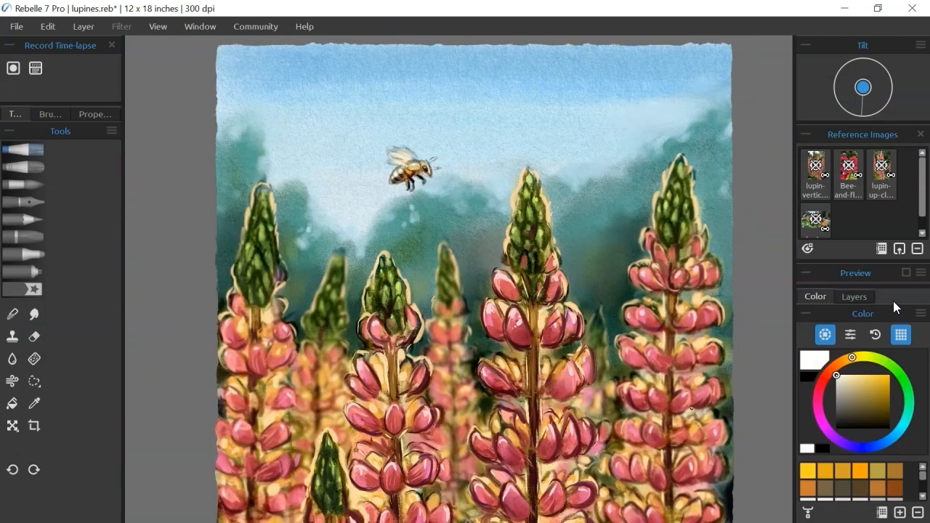
{"action": "left_click", "coordinate": [50, 114]}
{"action": "left_click", "coordinate": [18, 267]}
{"action": "left_click", "coordinate": [856, 298]}
{"action": "left_click", "coordinate": [15, 114]}
{"action": "left_click", "coordinate": [34, 404]}
{"action": "left_click", "coordinate": [381, 374]}
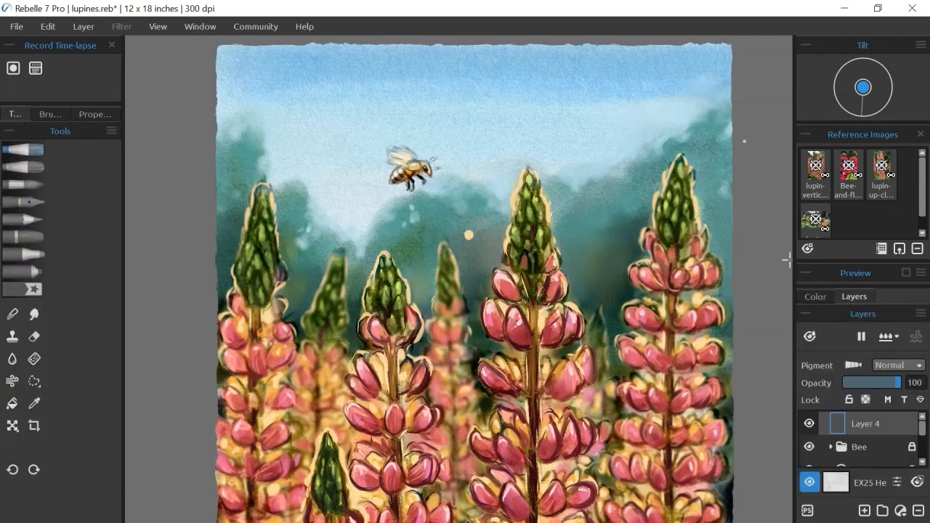
Scatter pale yellow dots of varied size across the sky, trees and lupins on Layer 4
{"action": "scroll", "coordinate": [613, 334], "scroll_direction": "down", "scroll_amount": 1}
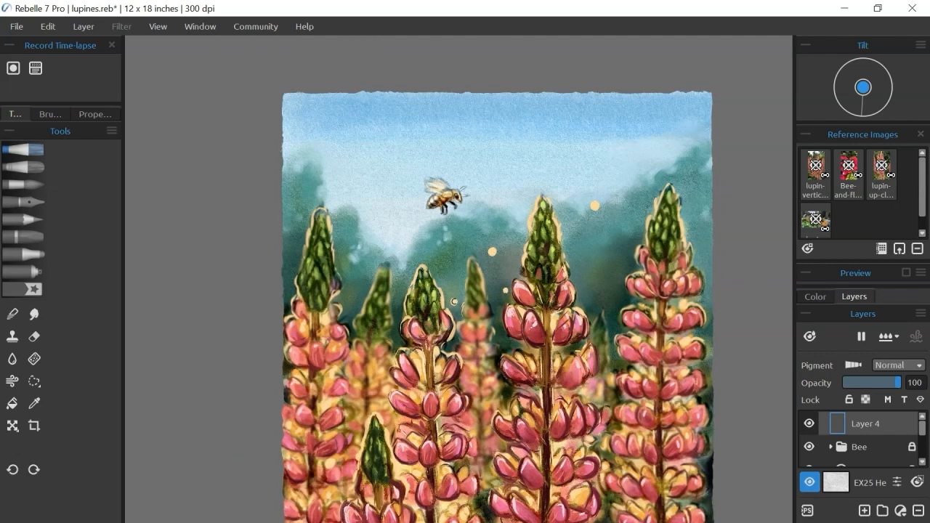
{"action": "left_click_drag", "start_coordinate": [626, 278], "coordinate": [614, 249]}
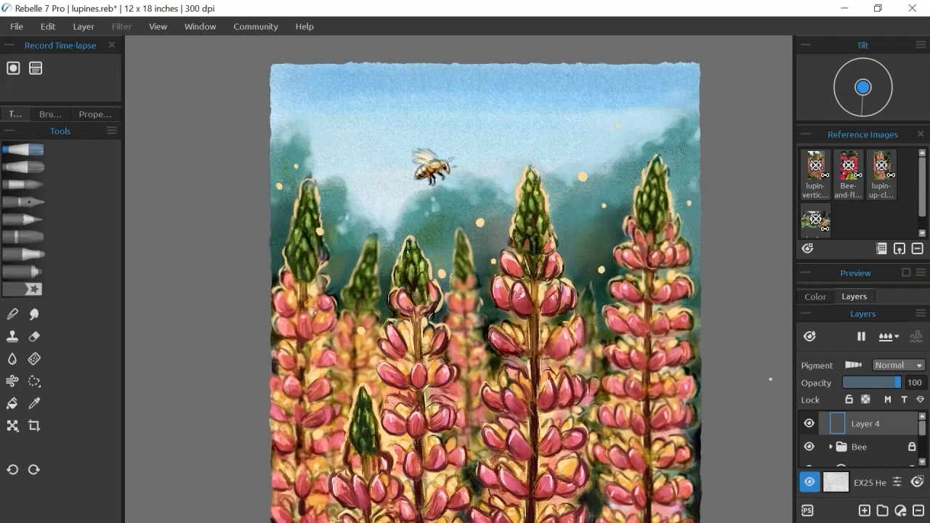
{"action": "scroll", "coordinate": [770, 379], "scroll_direction": "down", "scroll_amount": 1}
{"action": "left_click_drag", "start_coordinate": [731, 388], "coordinate": [679, 334]}
Brighten the centres of the floating dots with a near-white cream colour
{"action": "left_click", "coordinate": [817, 297]}
{"action": "left_click", "coordinate": [841, 374]}
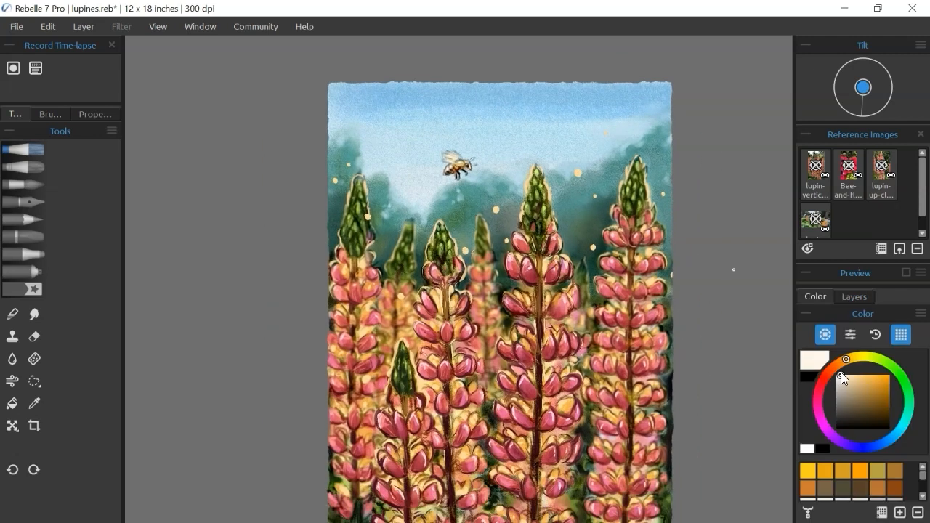
{"action": "key", "text": "ctrl+plus"}
{"action": "key", "text": "ctrl+plus"}
{"action": "left_click_drag", "start_coordinate": [577, 182], "coordinate": [552, 210]}
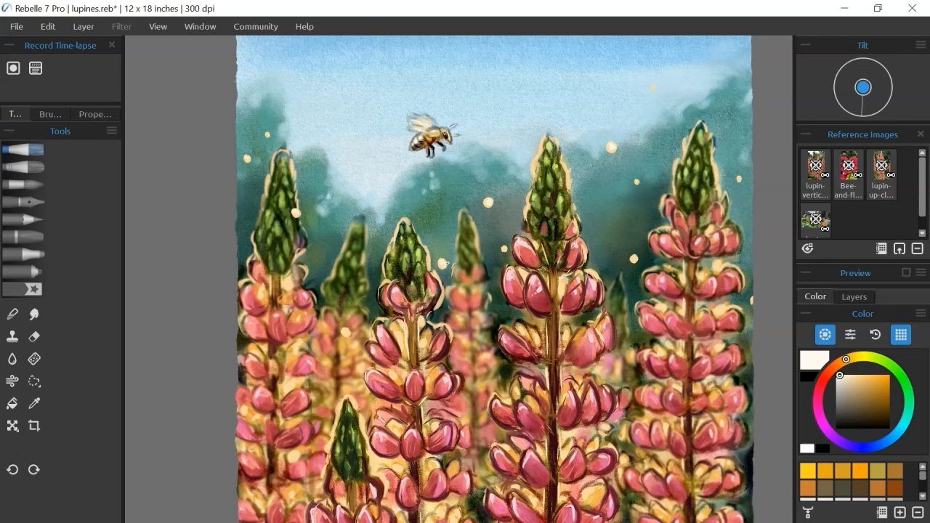
{"action": "key", "text": "ctrl+minus"}
{"action": "key", "text": "ctrl+minus"}
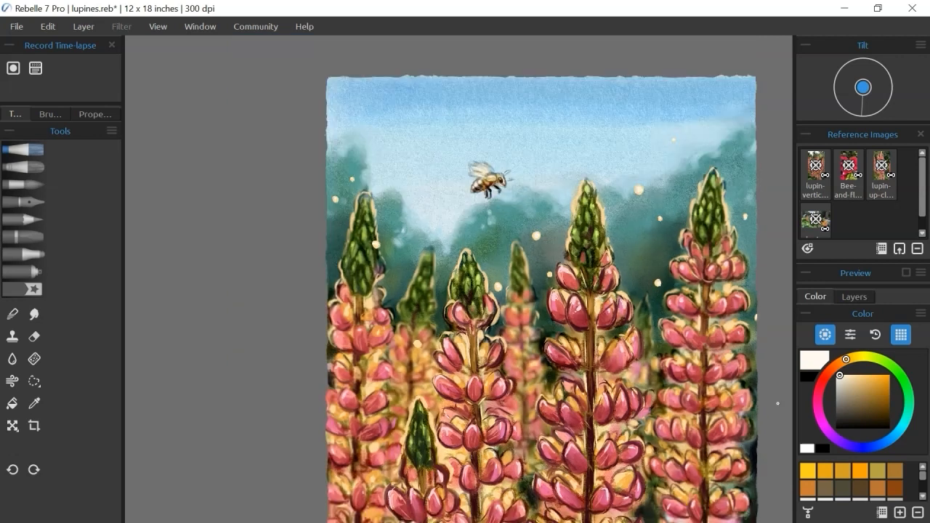
Sample a peach tone, lighten it to pale cream, and add more dots around the lower lupins and leaves
{"action": "left_click", "coordinate": [469, 167], "text": "alt"}
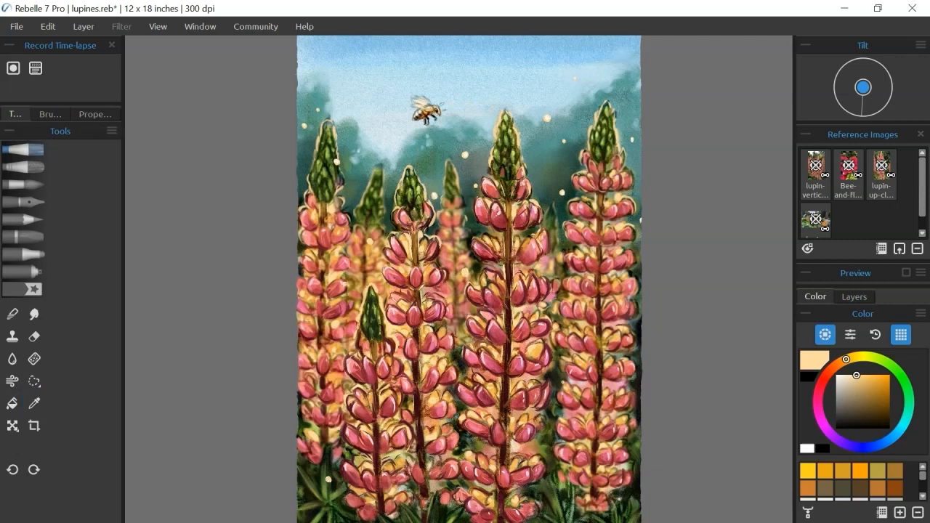
{"action": "left_click_drag", "start_coordinate": [852, 379], "coordinate": [846, 375]}
{"action": "key", "text": "ctrl+minus"}
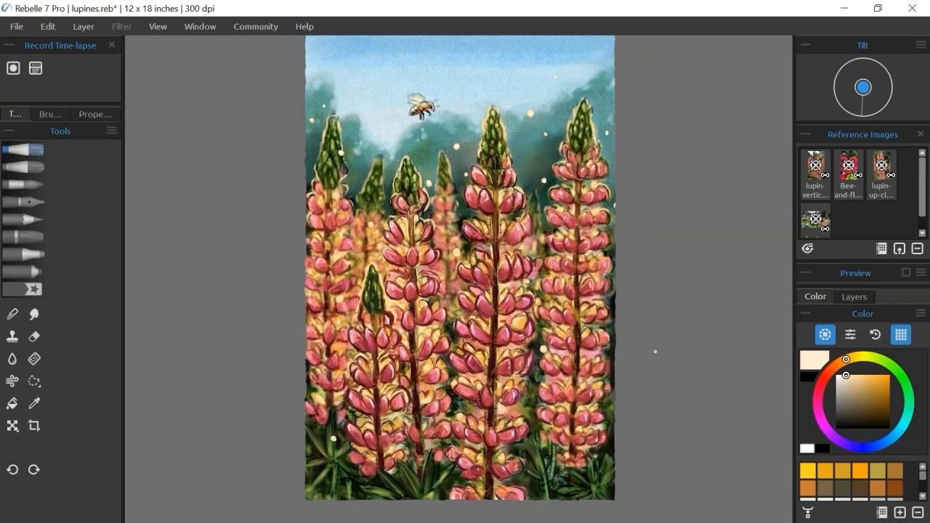
{"action": "scroll", "coordinate": [656, 154], "scroll_direction": "up", "scroll_amount": 1}
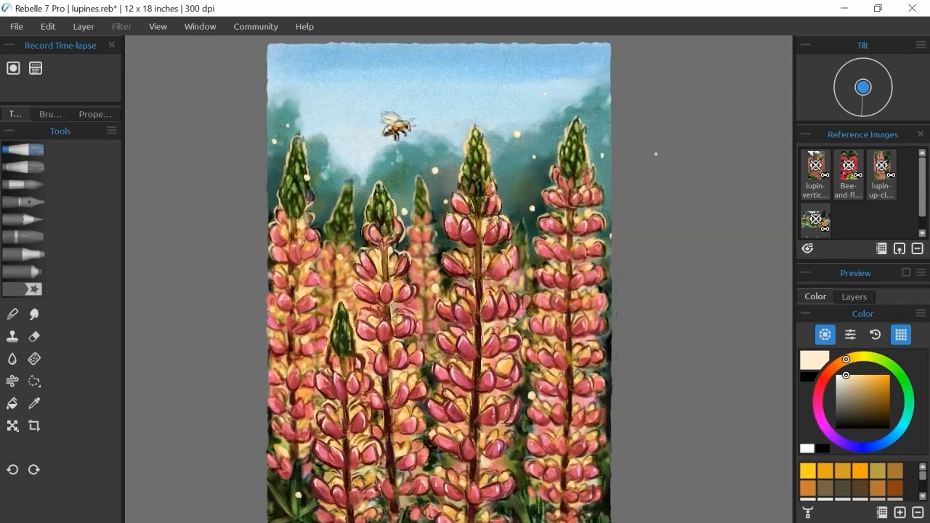
Apply a Gaussian Blur with a radius of 14 to the dots on Layer 4
{"action": "left_click", "coordinate": [848, 296]}
{"action": "left_click", "coordinate": [11, 428]}
{"action": "key", "text": "Escape"}
{"action": "left_click", "coordinate": [121, 27]}
{"action": "left_click", "coordinate": [171, 223]}
{"action": "left_click_drag", "start_coordinate": [797, 117], "coordinate": [752, 122]}
{"action": "left_click", "coordinate": [696, 135]}
{"action": "left_click", "coordinate": [696, 134]}
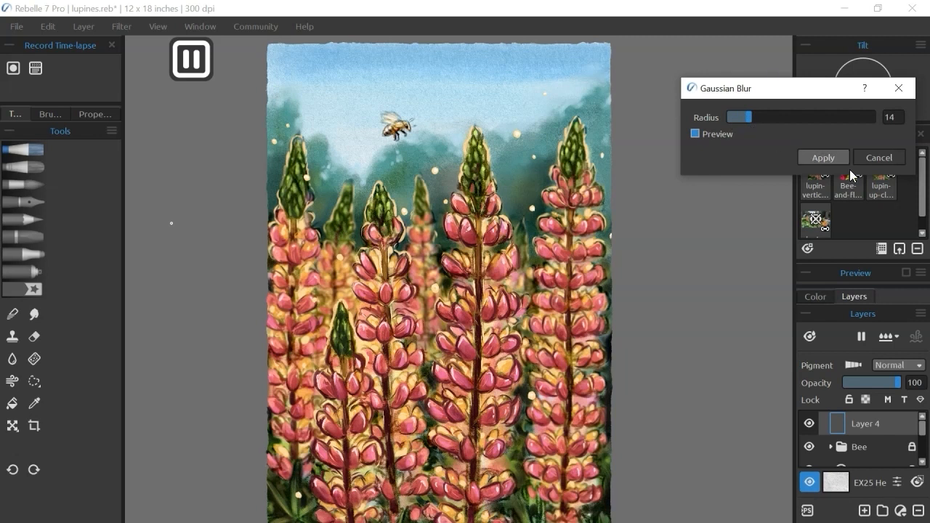
{"action": "left_click", "coordinate": [823, 158]}
Select several dots among the background lupins and trees and apply a Gaussian Blur with a radius of 39
{"action": "key", "text": "s"}
{"action": "mouse_move", "coordinate": [270, 146]}
{"action": "left_mouse_down"}
{"action": "mouse_move", "coordinate": [309, 114]}
{"action": "mouse_move", "coordinate": [559, 91]}
{"action": "mouse_move", "coordinate": [547, 111]}
{"action": "left_mouse_up"}
{"action": "key", "text": "ctrl+d"}
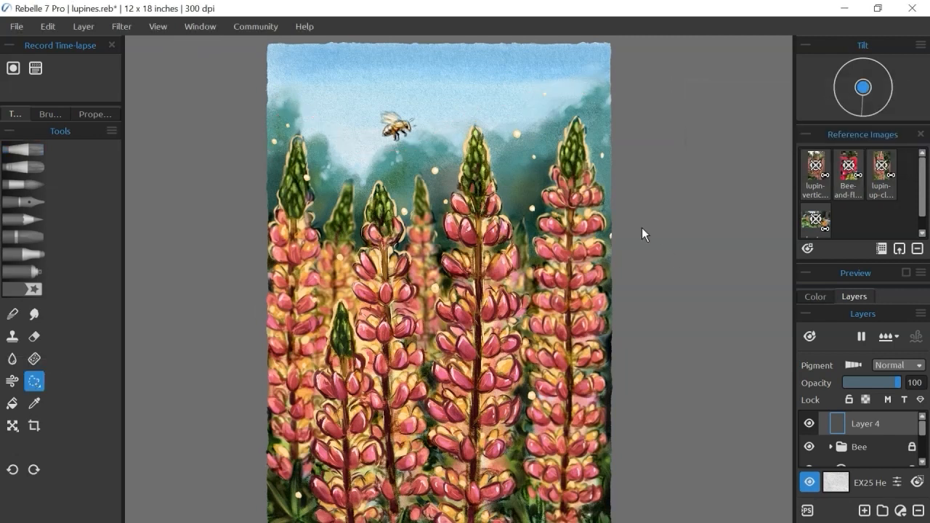
{"action": "left_click_drag", "start_coordinate": [409, 191], "coordinate": [401, 215]}
{"action": "left_click", "coordinate": [122, 26]}
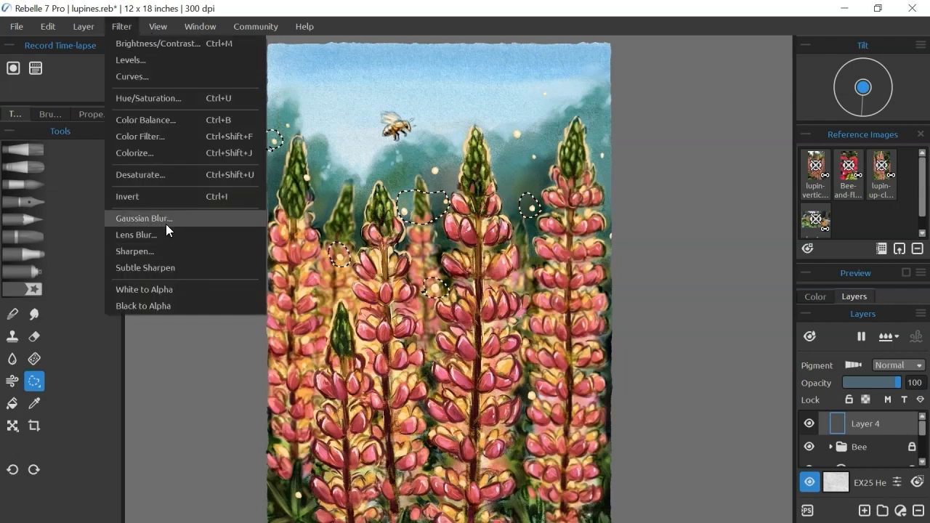
{"action": "left_click", "coordinate": [166, 218]}
{"action": "left_click_drag", "start_coordinate": [767, 117], "coordinate": [805, 120]}
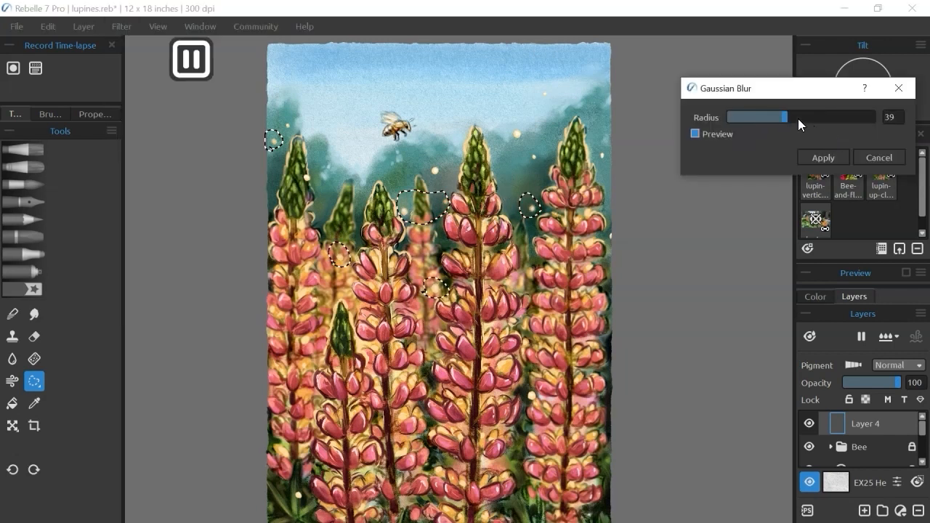
{"action": "left_click", "coordinate": [823, 158]}
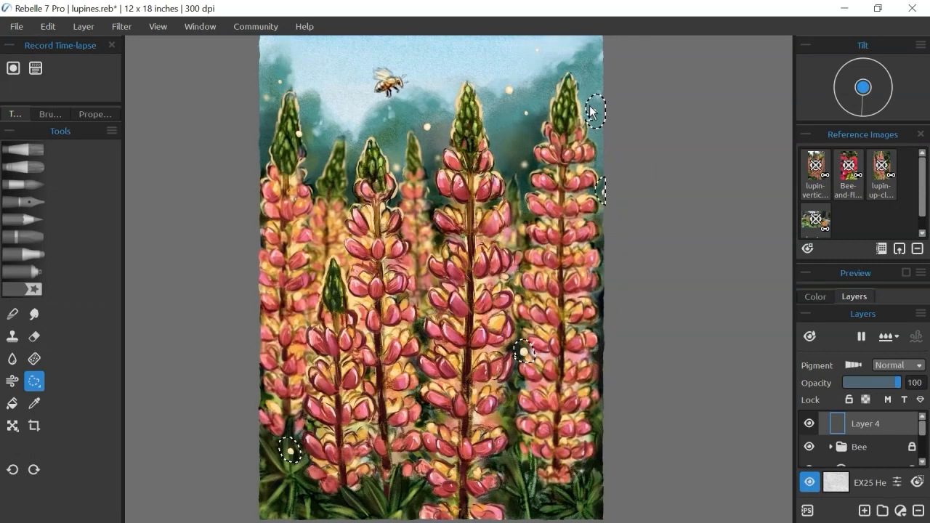
Select the dots near the canvas edges and lower leaves and blur them with a smaller Gaussian Blur radius
{"action": "left_click_drag", "start_coordinate": [293, 125], "coordinate": [294, 123]}
{"action": "left_click", "coordinate": [125, 27]}
{"action": "left_click", "coordinate": [166, 218]}
{"action": "left_click_drag", "start_coordinate": [783, 118], "coordinate": [767, 119]}
{"action": "left_click", "coordinate": [829, 158]}
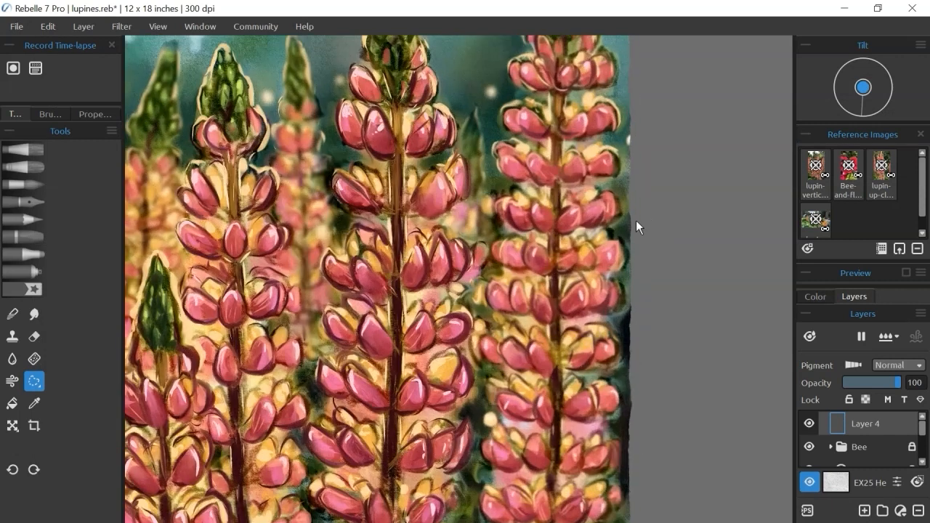
{"action": "left_click_drag", "start_coordinate": [497, 187], "coordinate": [619, 327]}
{"action": "left_click_drag", "start_coordinate": [604, 272], "coordinate": [554, 361]}
{"action": "left_click_drag", "start_coordinate": [606, 393], "coordinate": [597, 268]}
{"action": "scroll", "coordinate": [585, 338], "scroll_direction": "down", "scroll_amount": 10}
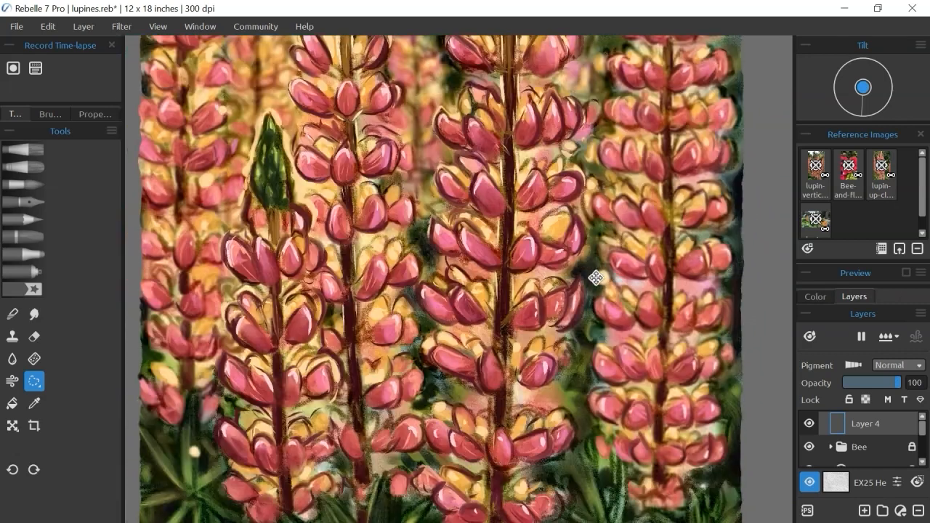
{"action": "scroll", "coordinate": [654, 304], "scroll_direction": "up", "scroll_amount": 10}
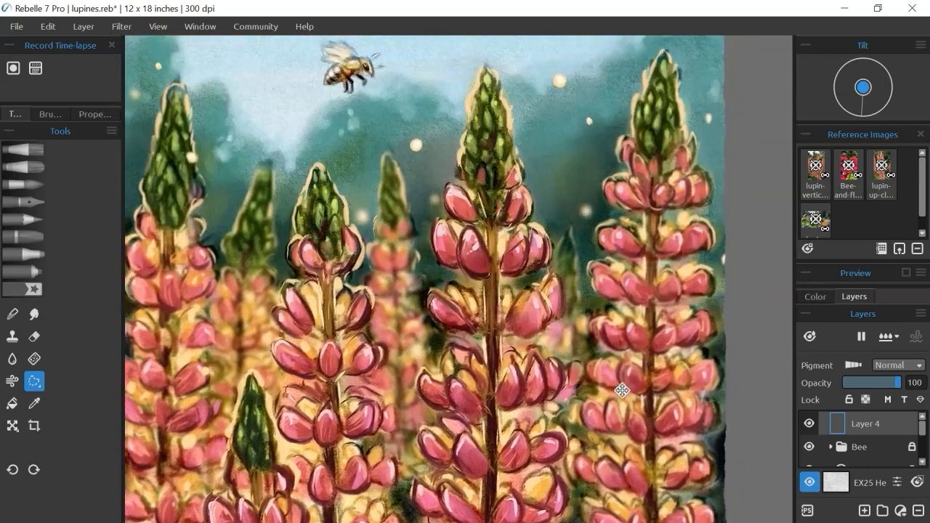